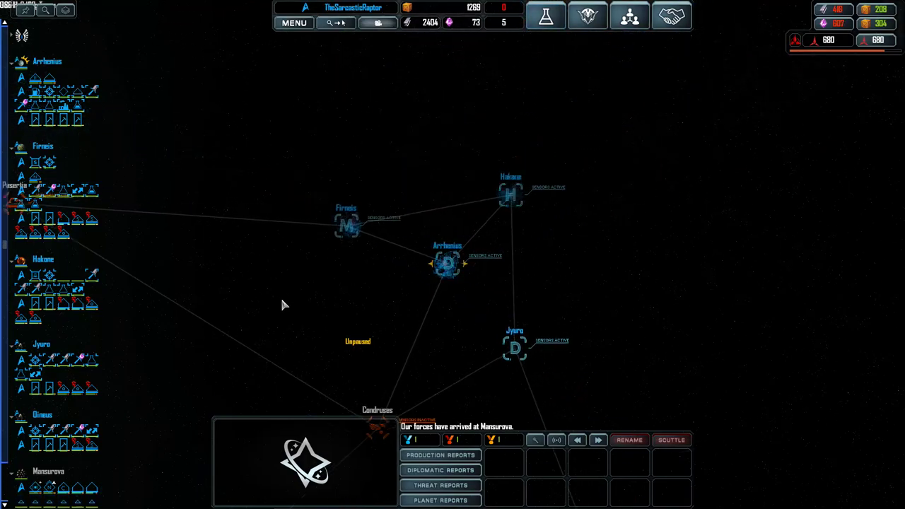
scroll(384, 236, "down", 4)
scroll(384, 236, "down", 4)
scroll(283, 283, "down", 3)
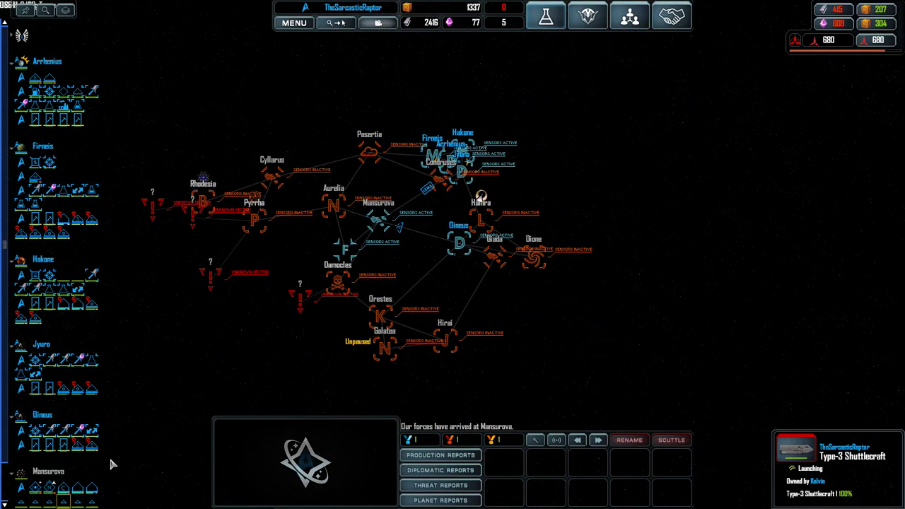
scroll(318, 233, "up", 4)
scroll(367, 212, "up", 4)
scroll(382, 205, "up", 2)
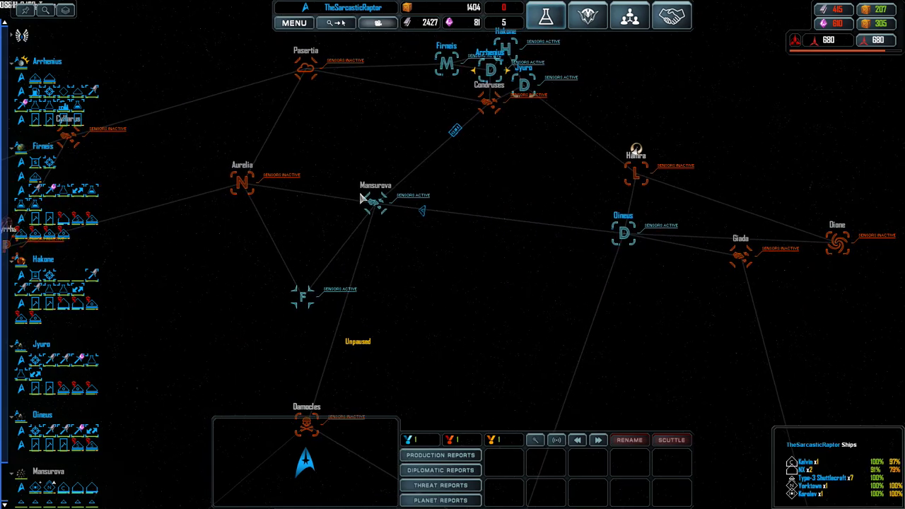
- Pan the galaxy map past Dione, Orestes and Galatea, then select Miaplacidus and the Mansurova fleet
left_click(369, 205)
scroll(417, 297, "down", 4)
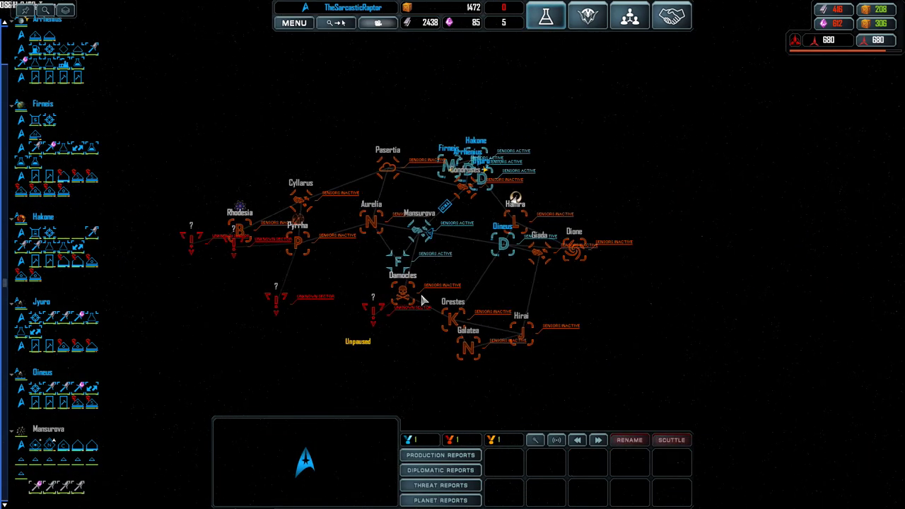
scroll(420, 288, "down", 3)
scroll(421, 289, "up", 3)
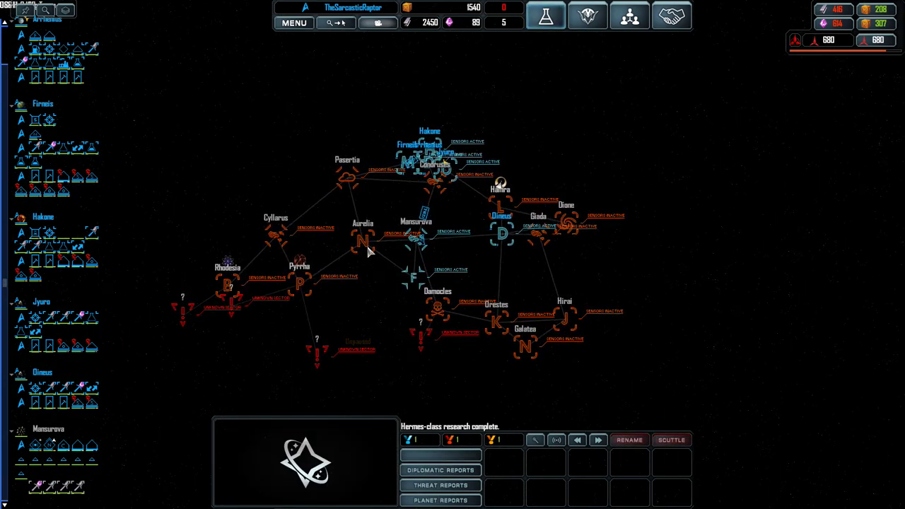
scroll(420, 341, "up", 3)
scroll(354, 248, "up", 3)
left_click_drag(353, 247, 238, 132)
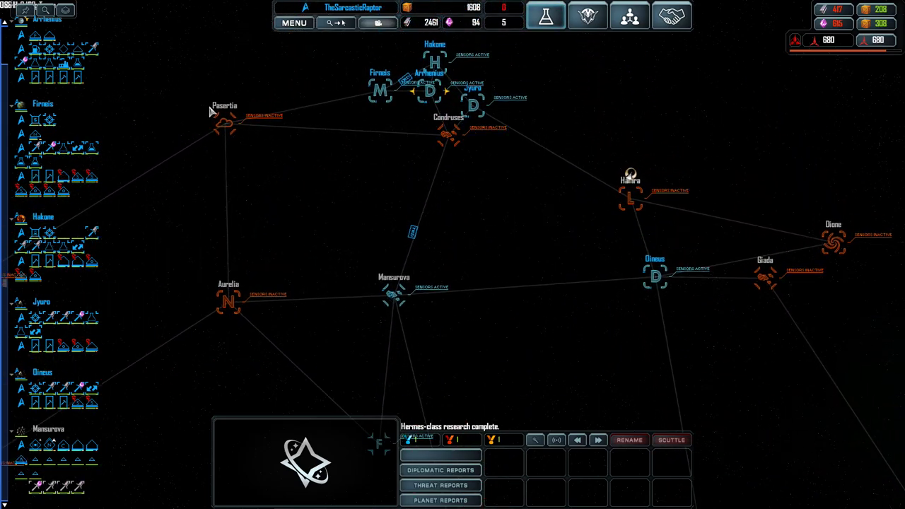
scroll(237, 132, "down", 4)
scroll(458, 277, "up", 3)
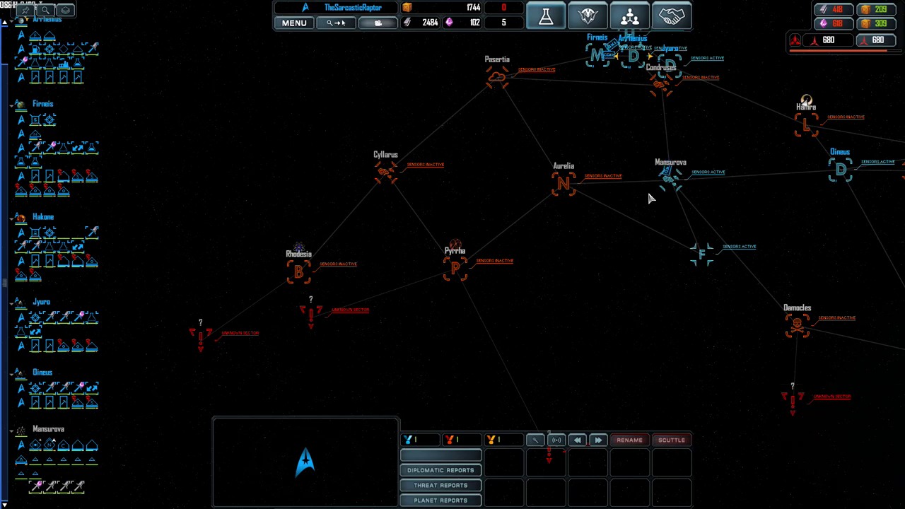
left_click_drag(385, 176, 226, 67)
left_click_drag(424, 283, 588, 207)
scroll(463, 283, "up", 1)
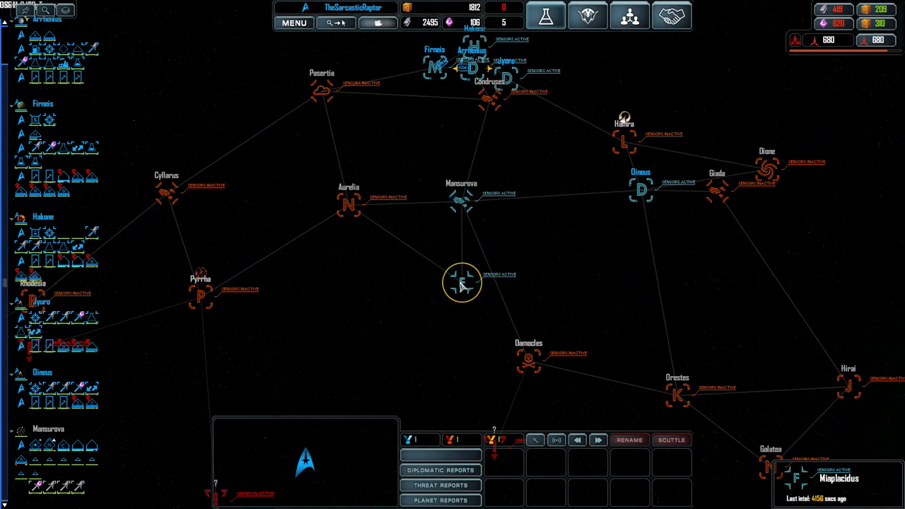
left_click(463, 283)
scroll(463, 283, "up", 3)
scroll(463, 282, "down", 3)
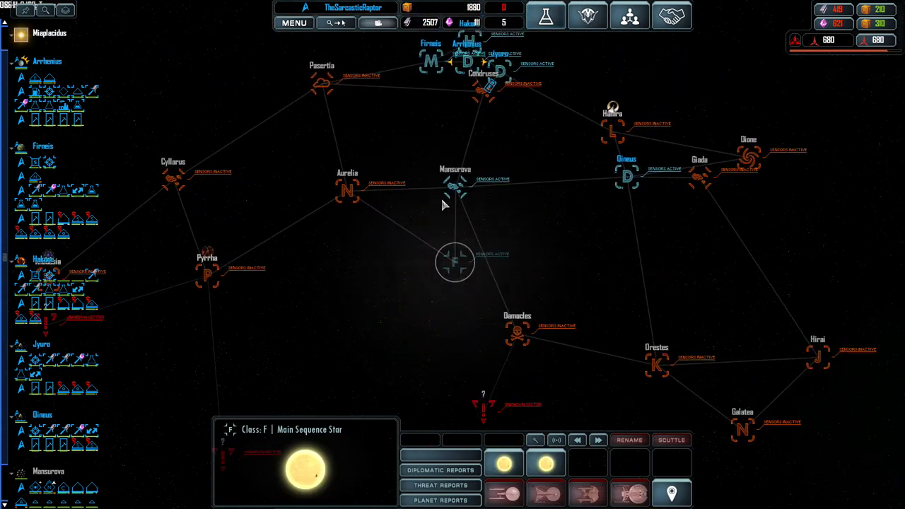
left_click(450, 196)
scroll(450, 196, "up", 5)
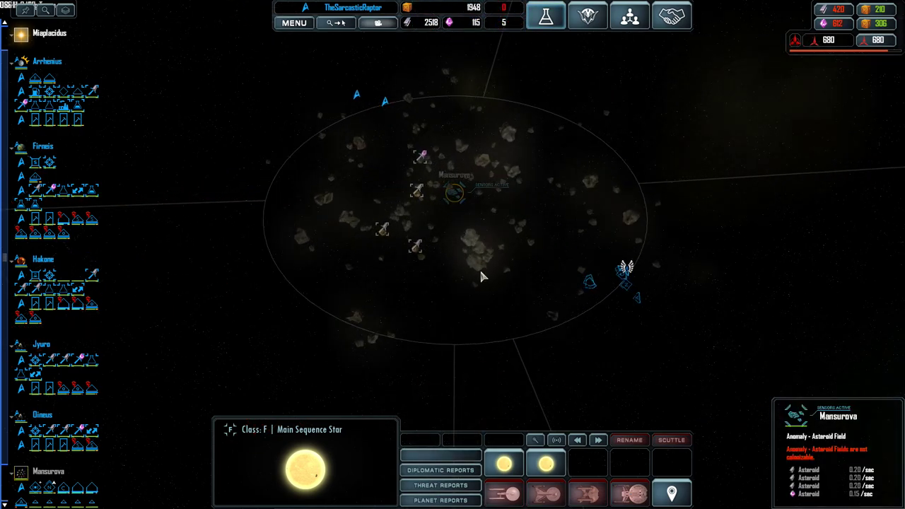
scroll(481, 290, "up", 4)
scroll(494, 236, "down", 5)
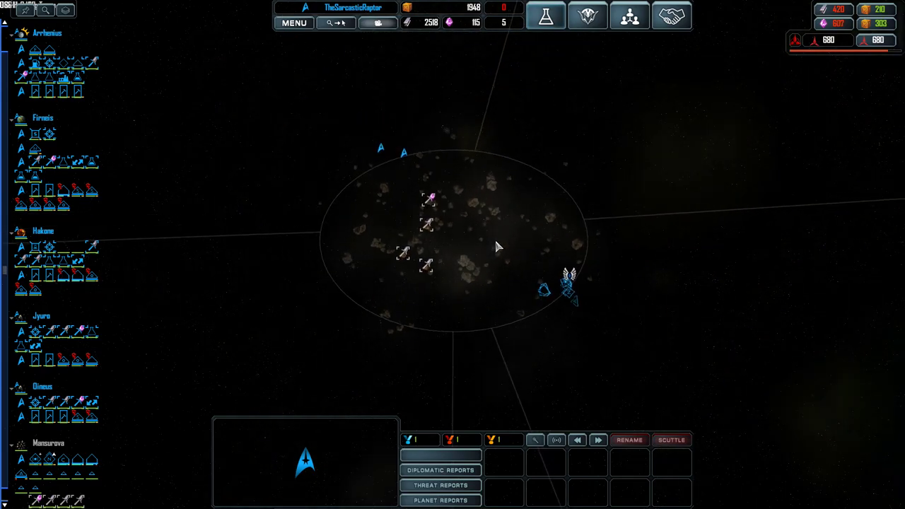
scroll(591, 288, "up", 4)
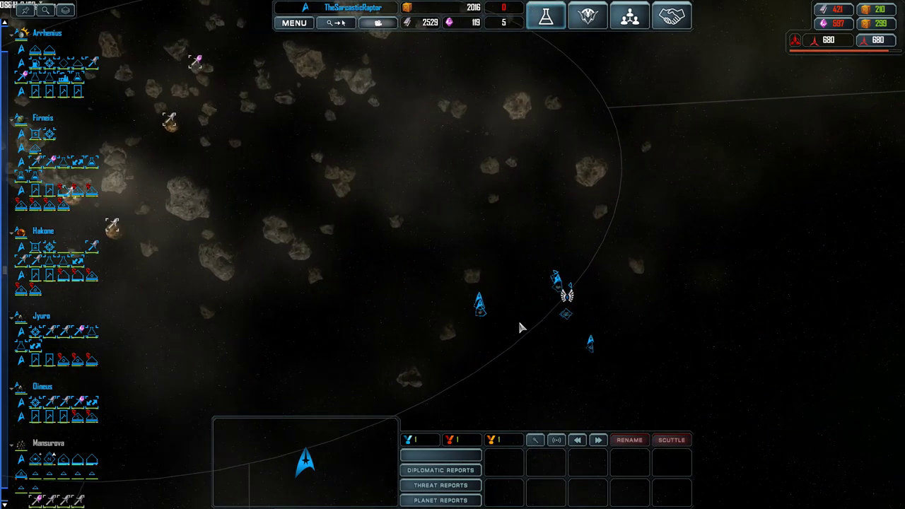
- Inspect USS Hawkings' stats, then clear the ship selection
left_click(566, 315)
scroll(563, 322, "up", 4)
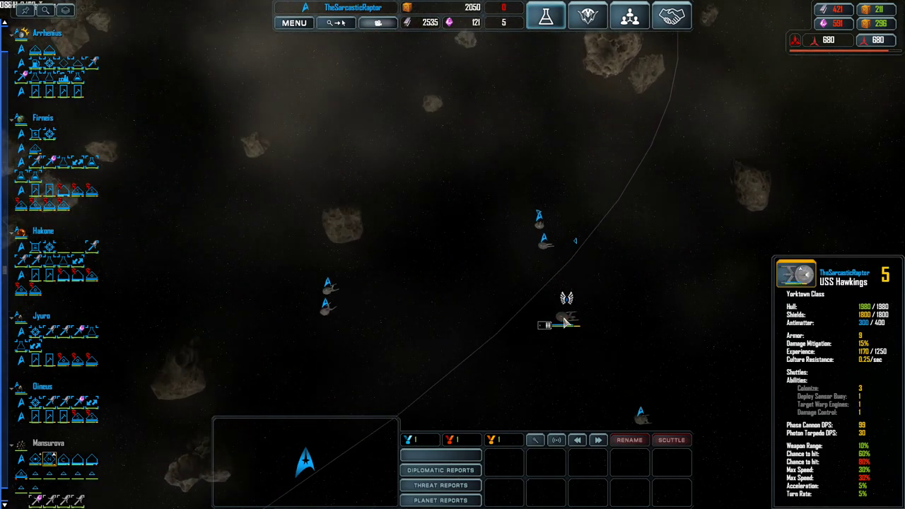
left_click(558, 321)
left_click(415, 218)
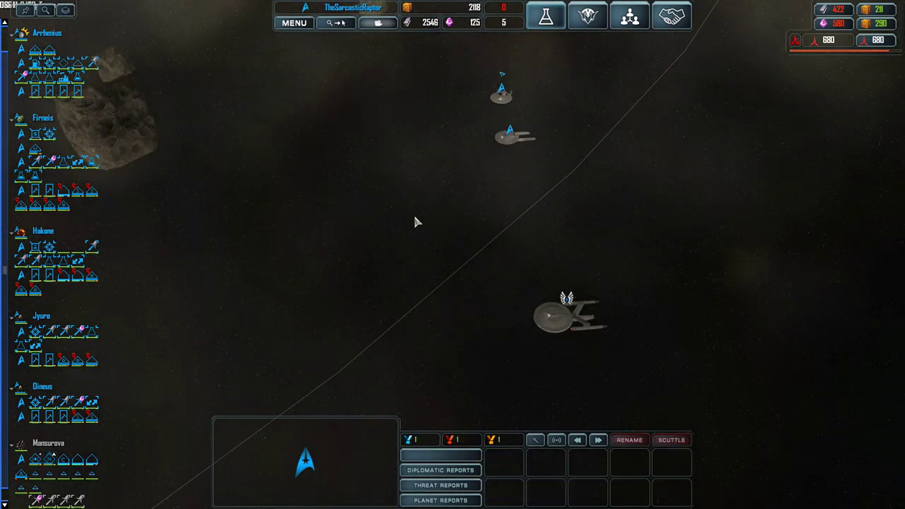
- Toggle Use Team Colors on and back off in the Interface menu, then close the menu
left_click(294, 23)
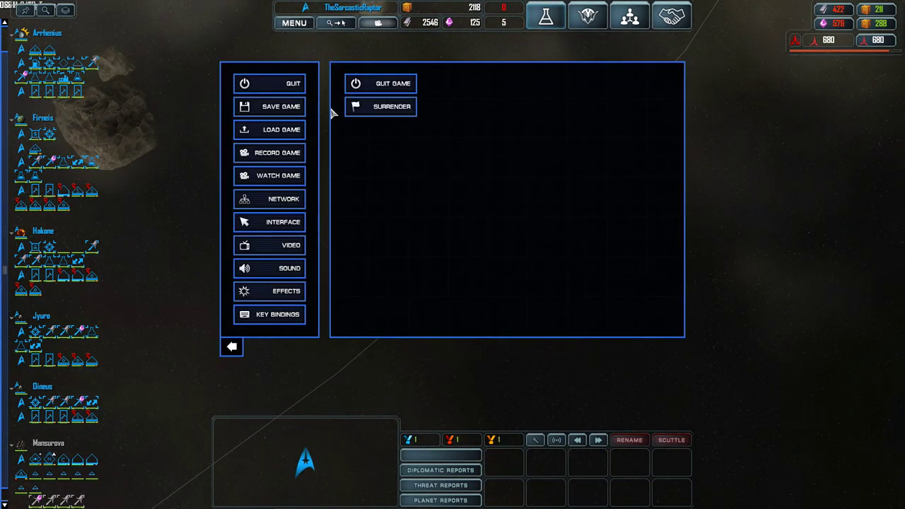
left_click(283, 222)
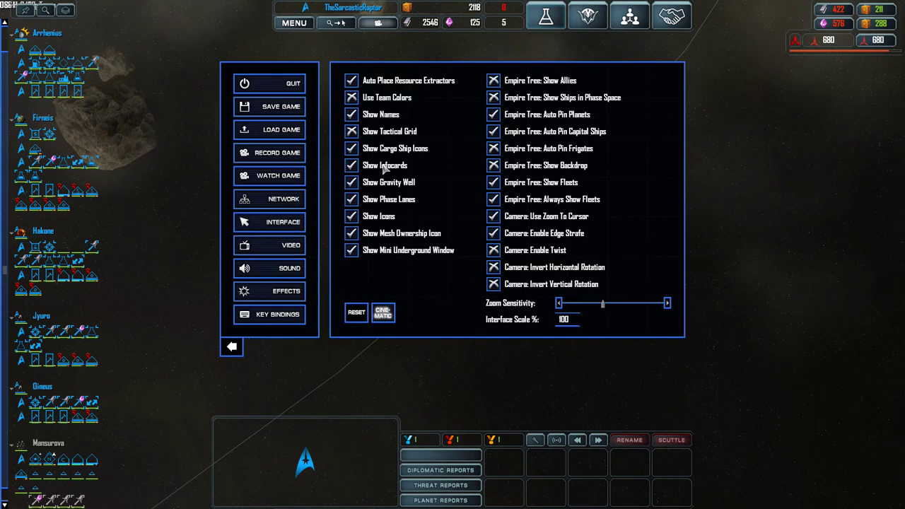
left_click(351, 98)
left_click(351, 97)
left_click(232, 346)
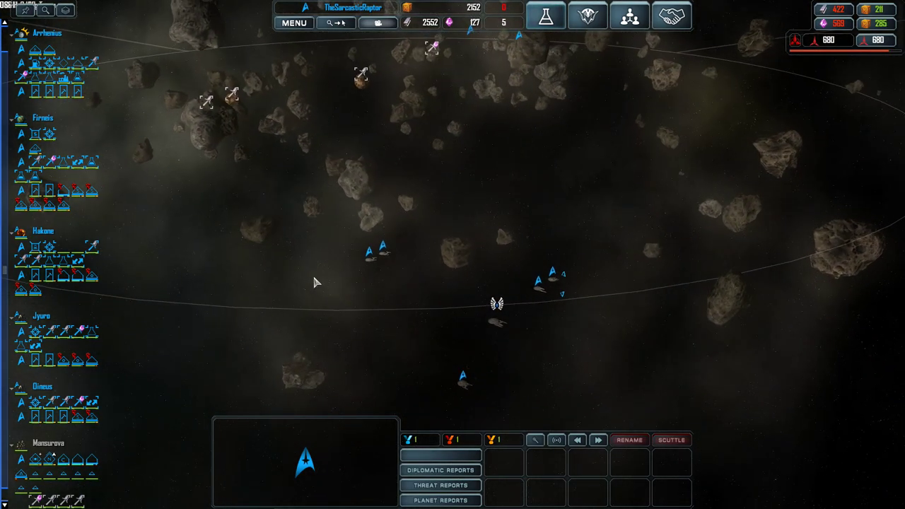
- Box-select the asteroid-field ships, order them across Mansurova, then select the planet Hamra
left_click_drag(212, 165, 647, 420)
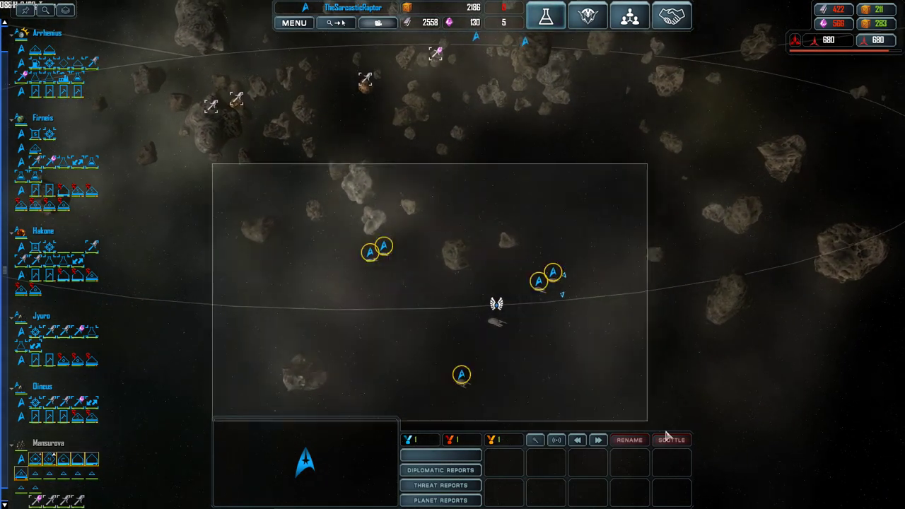
scroll(384, 188, "down", 5)
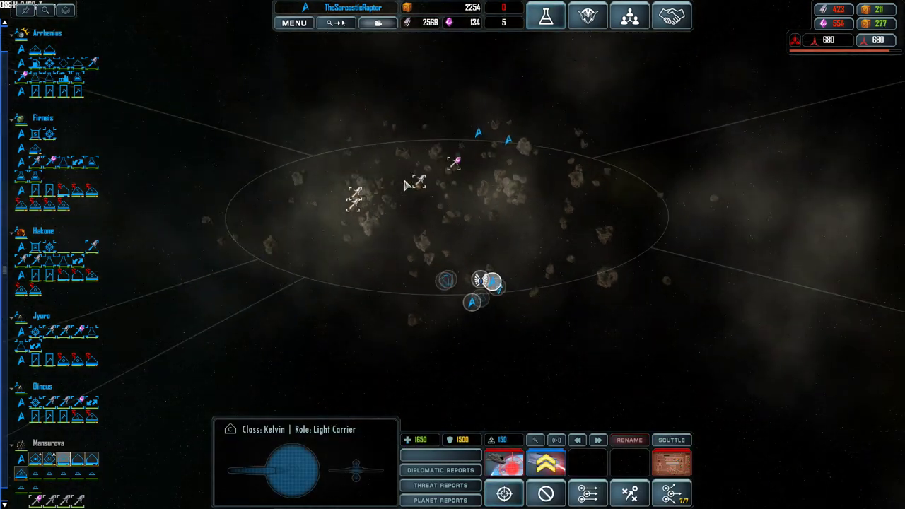
right_click(406, 184)
scroll(435, 239, "up", 5)
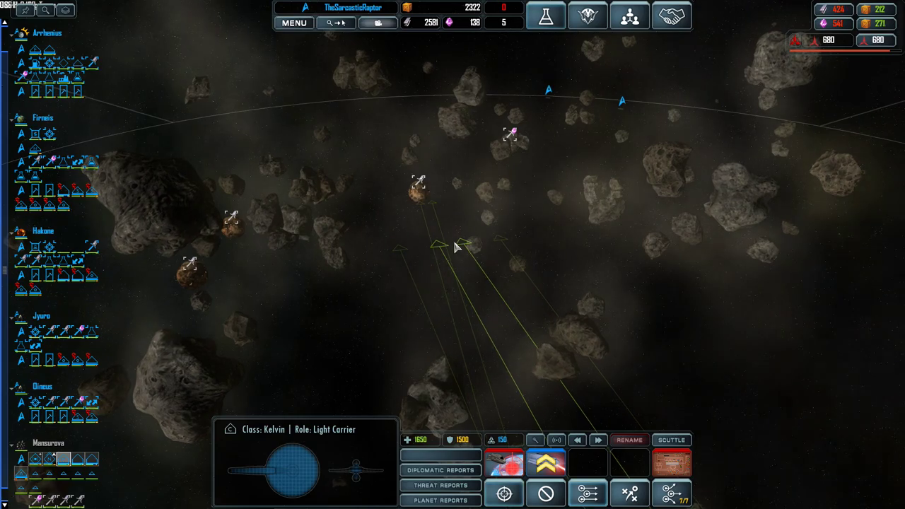
scroll(644, 143, "down", 8)
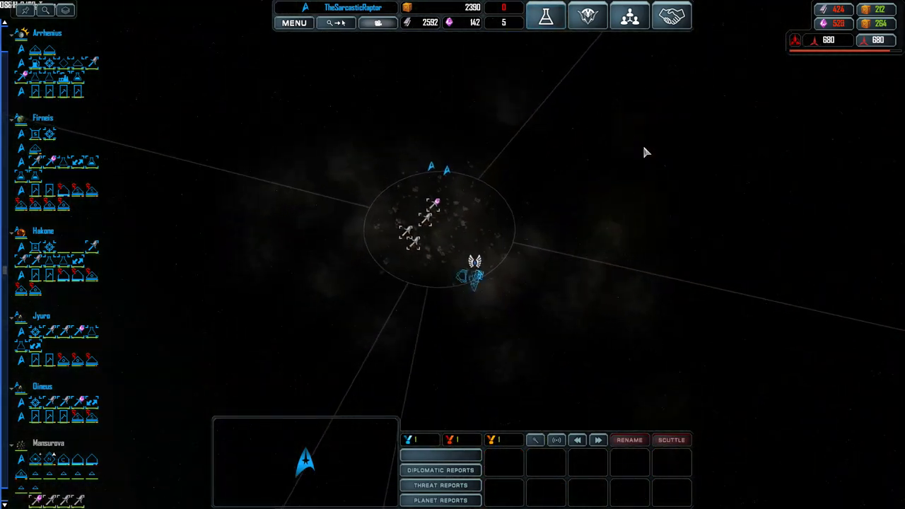
scroll(641, 142, "down", 8)
scroll(642, 143, "down", 5)
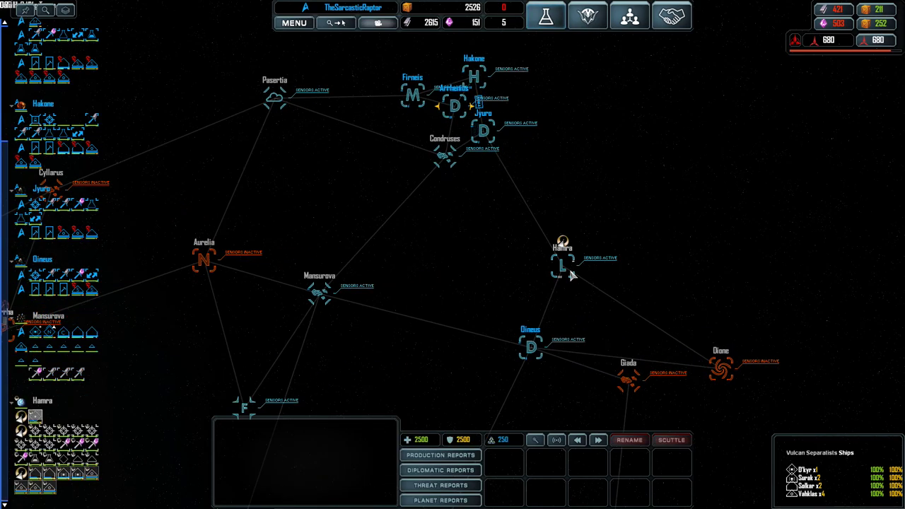
scroll(572, 268, "up", 8)
scroll(571, 271, "up", 5)
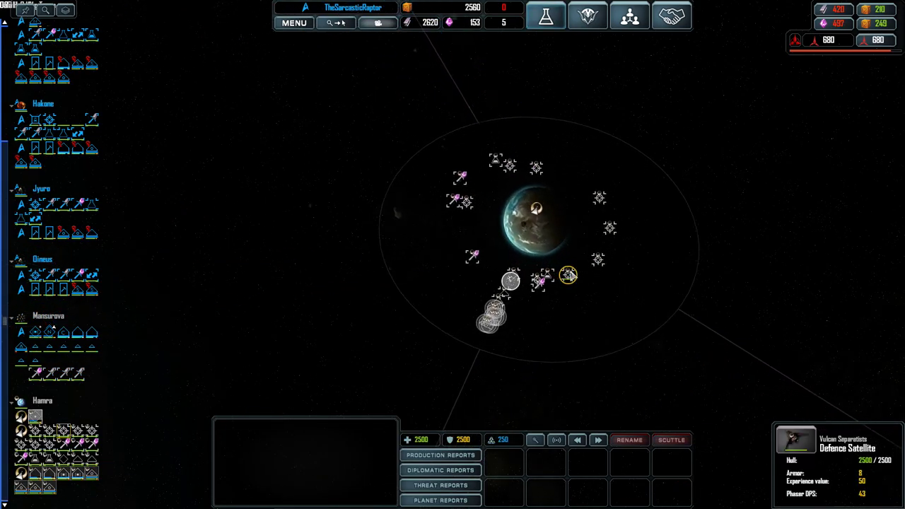
left_click(535, 212)
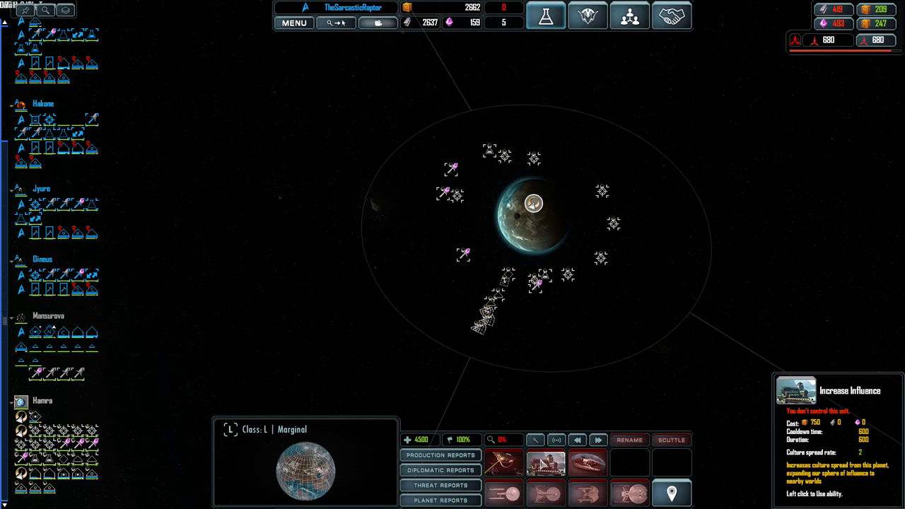
scroll(458, 338, "down", 10)
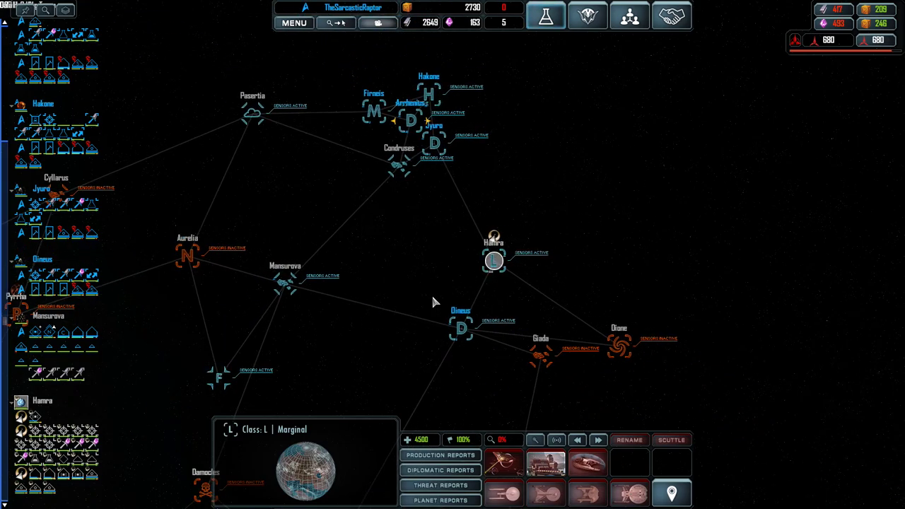
left_click(545, 16)
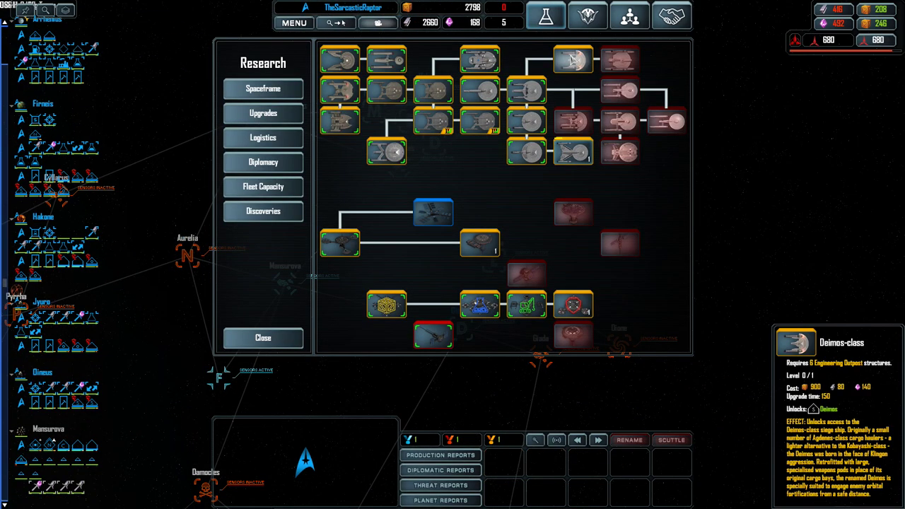
left_click(263, 113)
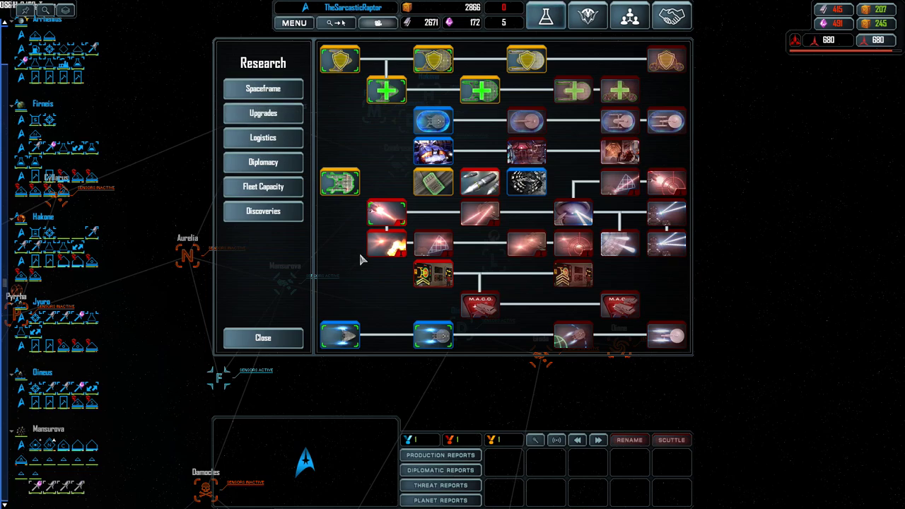
left_click(263, 88)
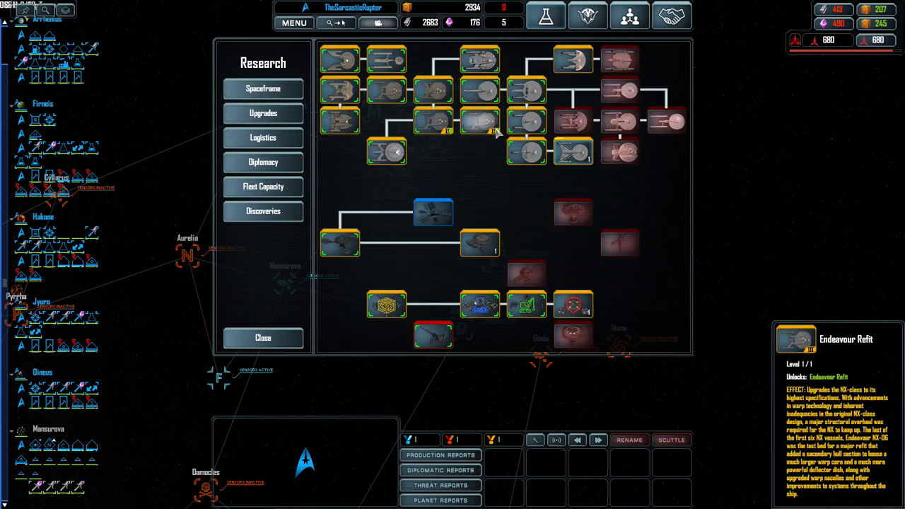
key("Escape")
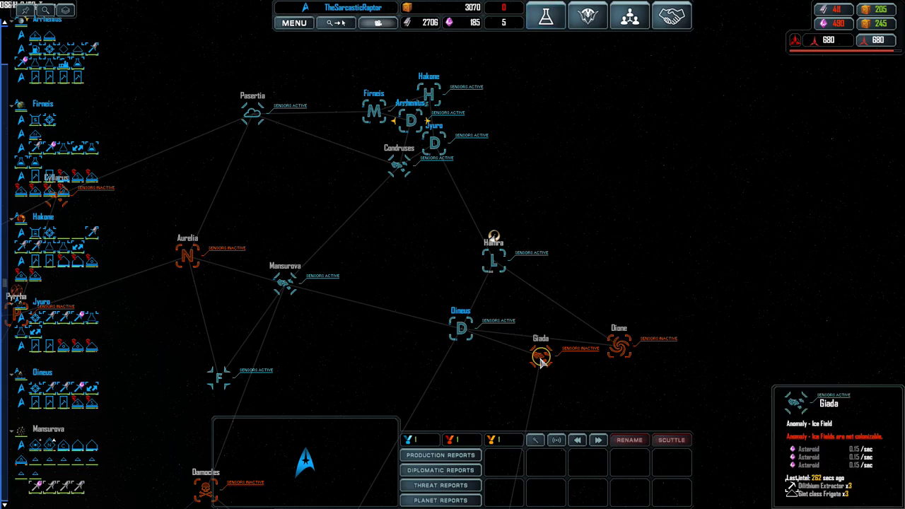
scroll(548, 363, "down", 1)
scroll(547, 363, "down", 2)
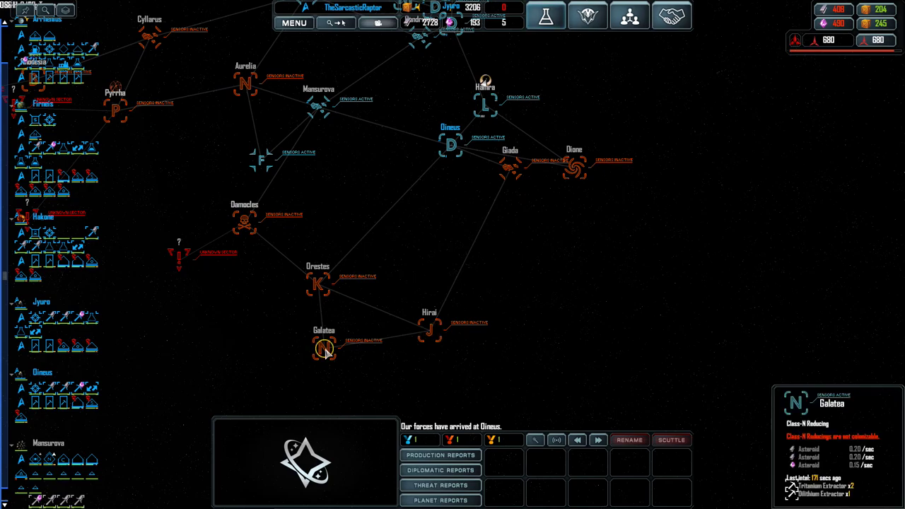
mouse_move(317, 285)
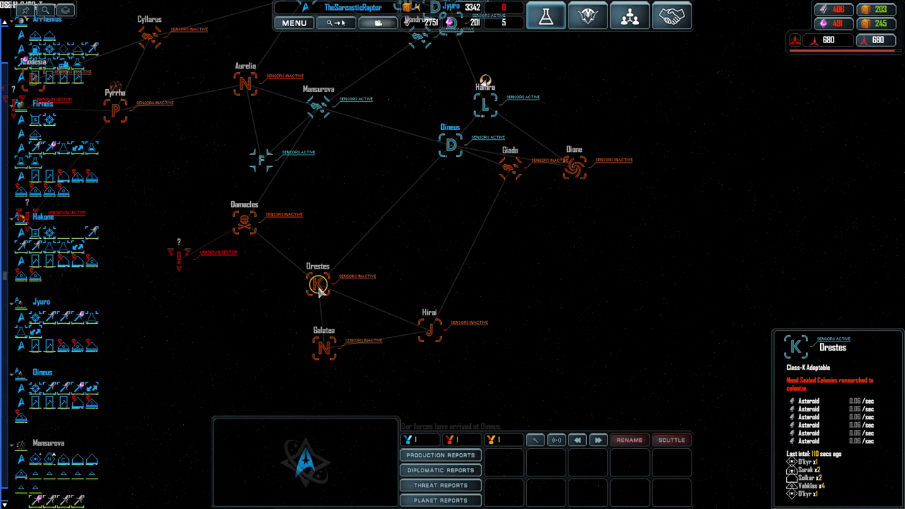
- Select the Orestes system, pan the map up toward the home systems, and bring up research
left_click(320, 286)
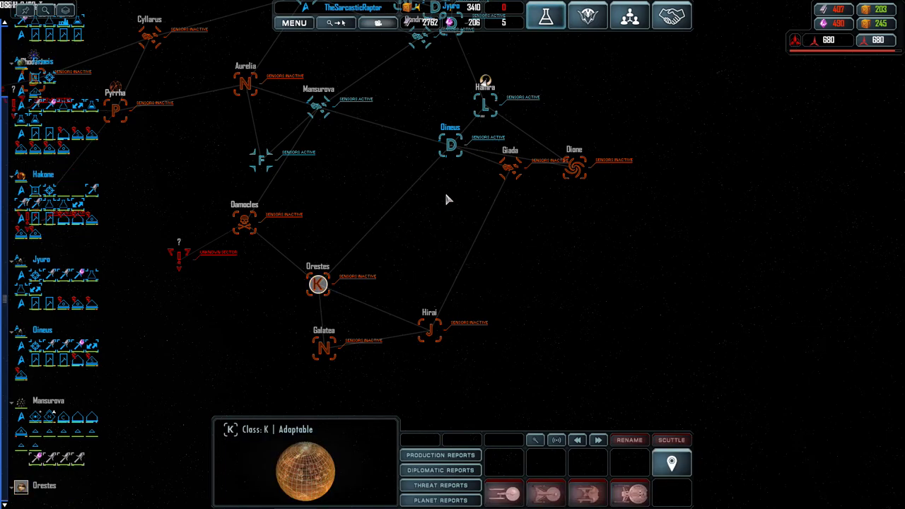
key("Up")
key("Up")
key("Up")
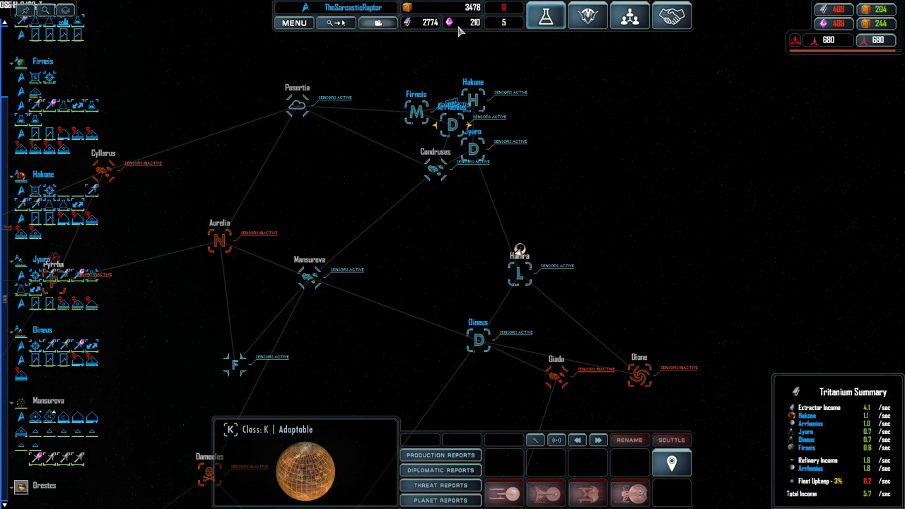
key("F1")
- Research Sealed Colonies from the Logistics research tree
left_click(263, 137)
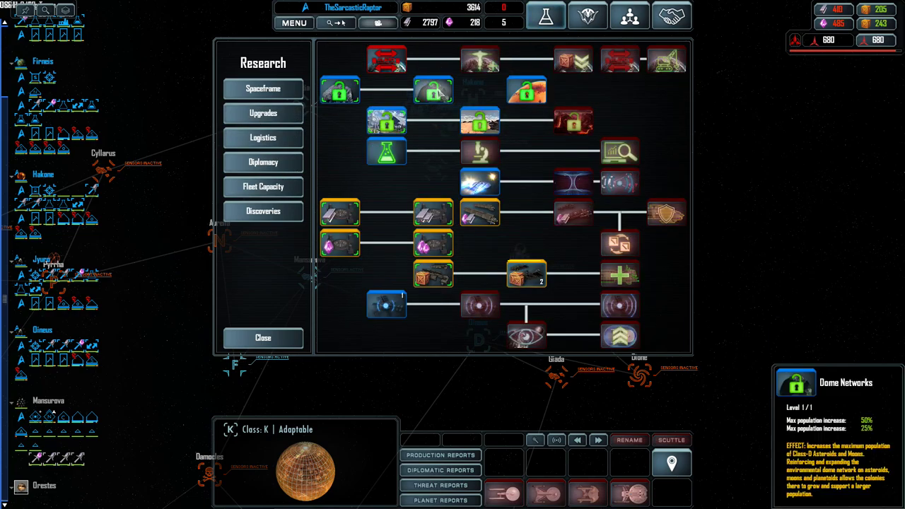
mouse_move(527, 90)
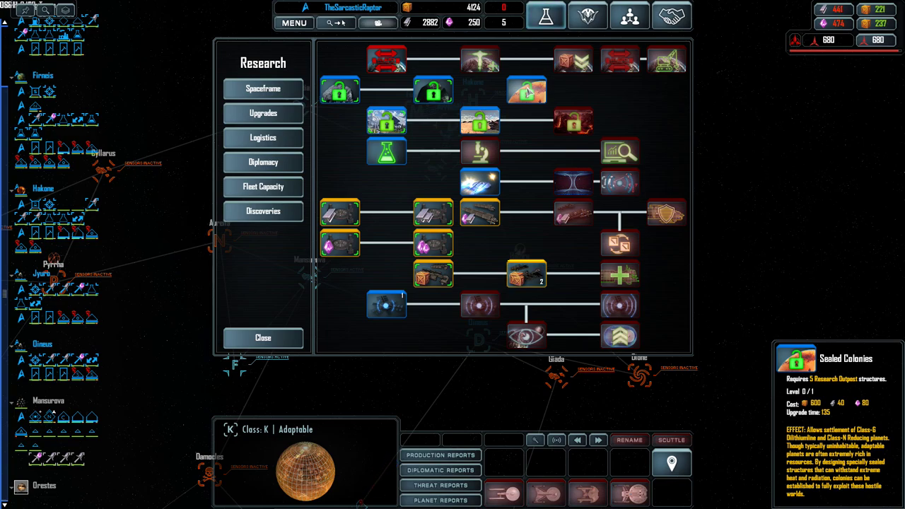
left_click(527, 91)
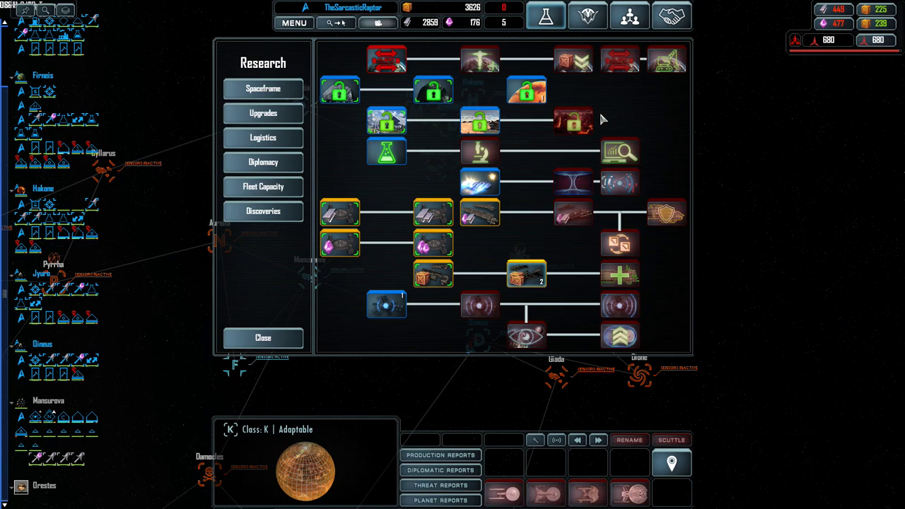
- Close research and inspect Galatea, the non-colonizable Class-N reducing world
left_click(263, 337)
scroll(422, 154, "down", 3)
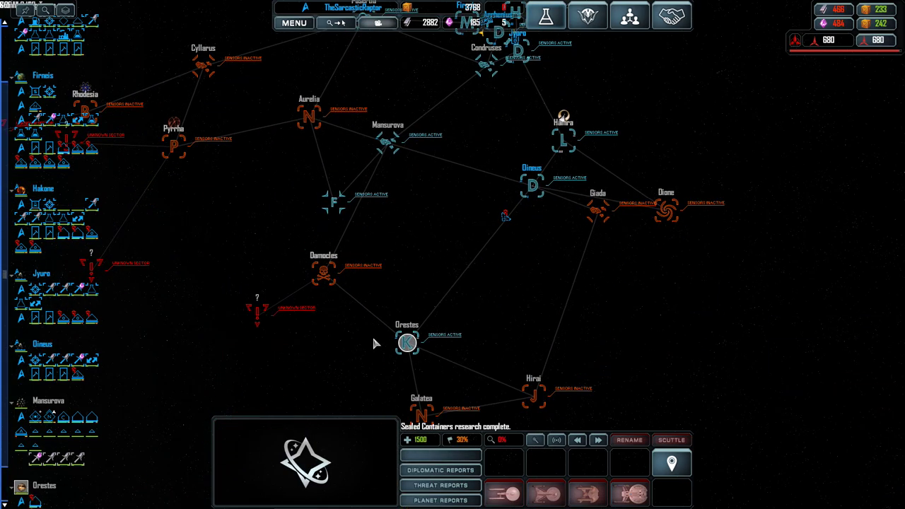
left_click(424, 346)
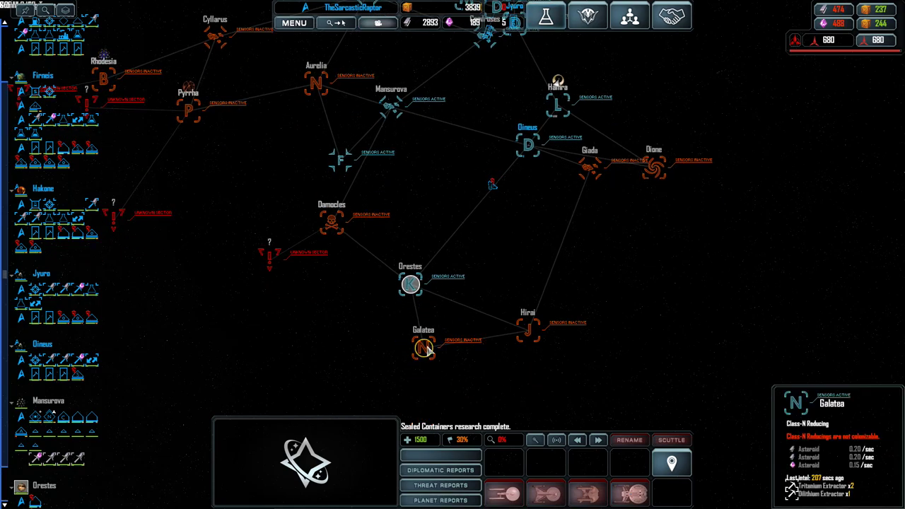
scroll(427, 346, "up", 4)
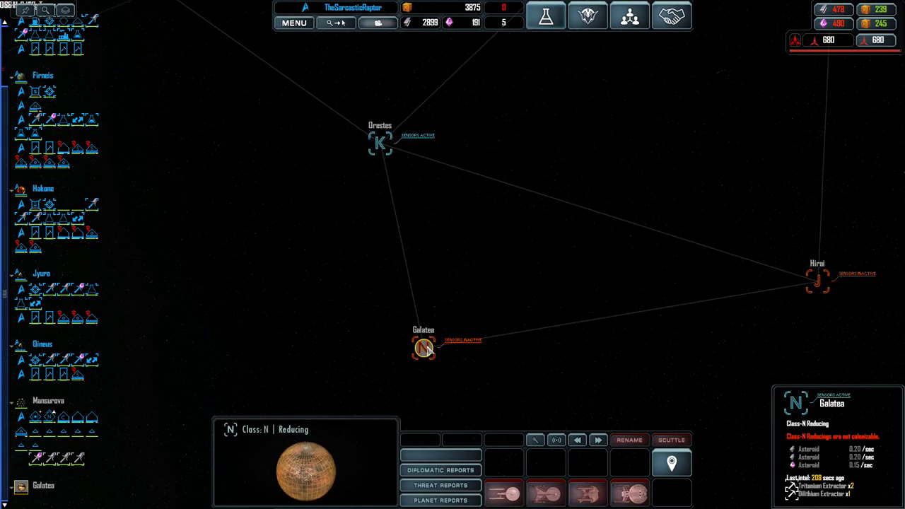
scroll(429, 347, "up", 4)
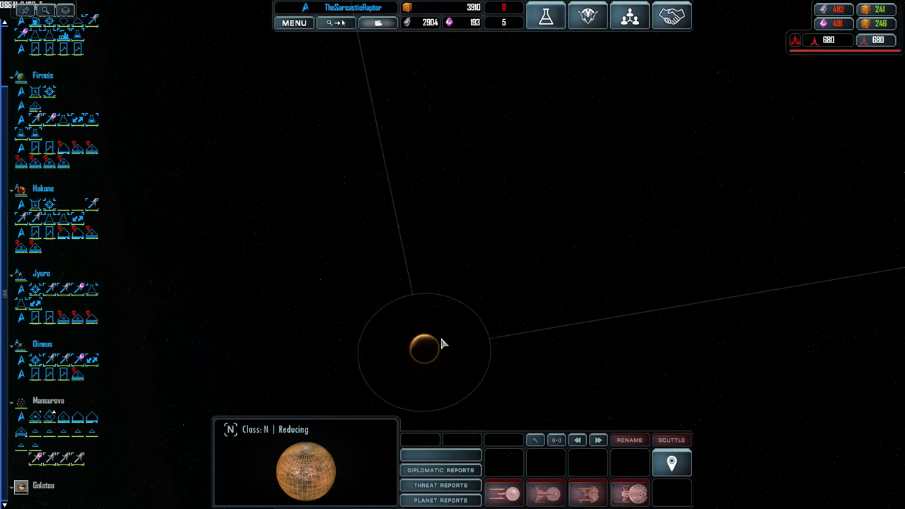
scroll(429, 347, "up", 3)
scroll(430, 347, "down", 10)
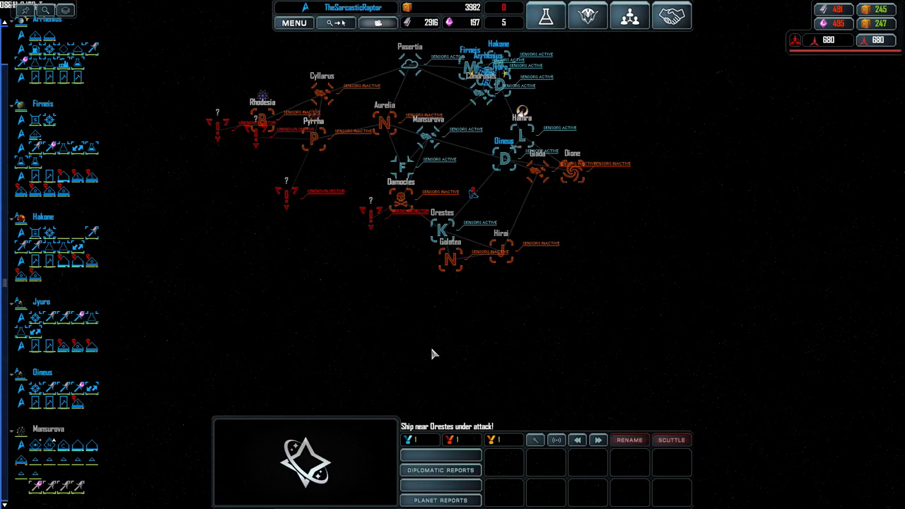
scroll(430, 85, "up", 5)
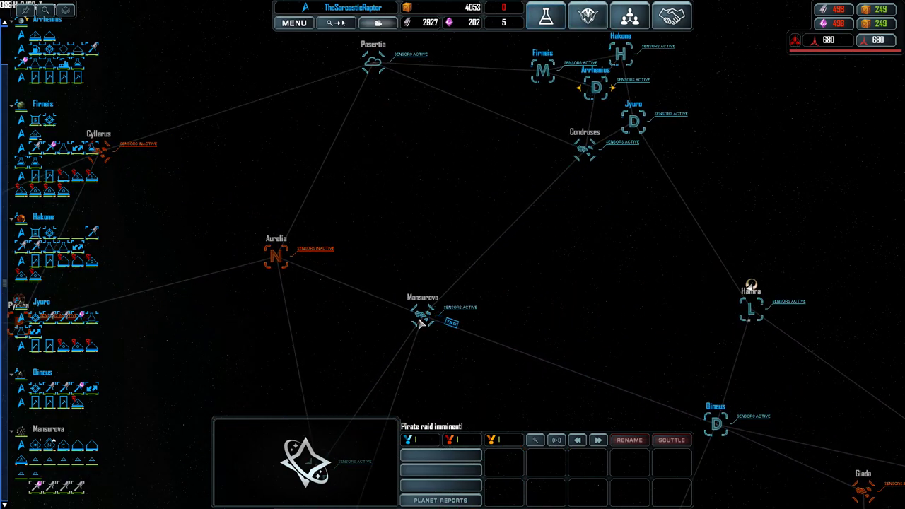
- Reposition the Poseidon fleet at Mansurova, check the Condruses freighter, and enable Zoom To Cursor
left_click(419, 322)
scroll(420, 322, "up", 5)
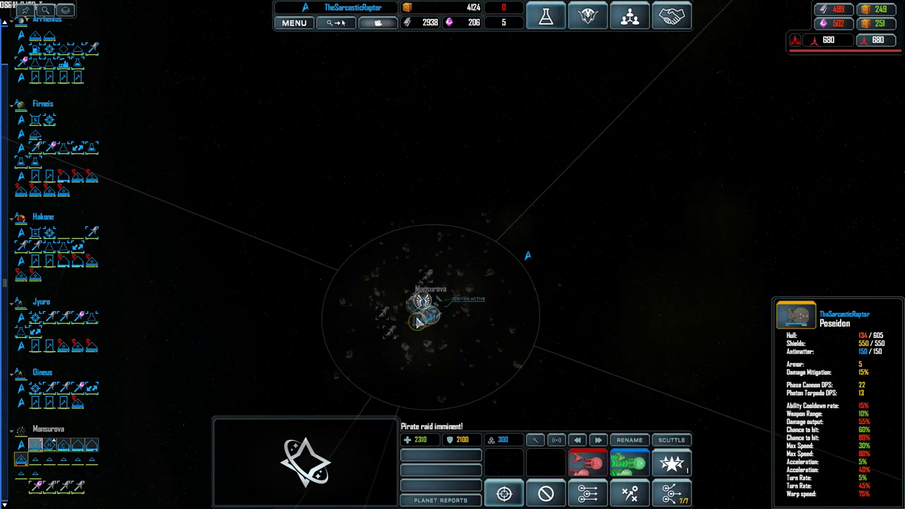
scroll(420, 322, "up", 4)
left_click(672, 493)
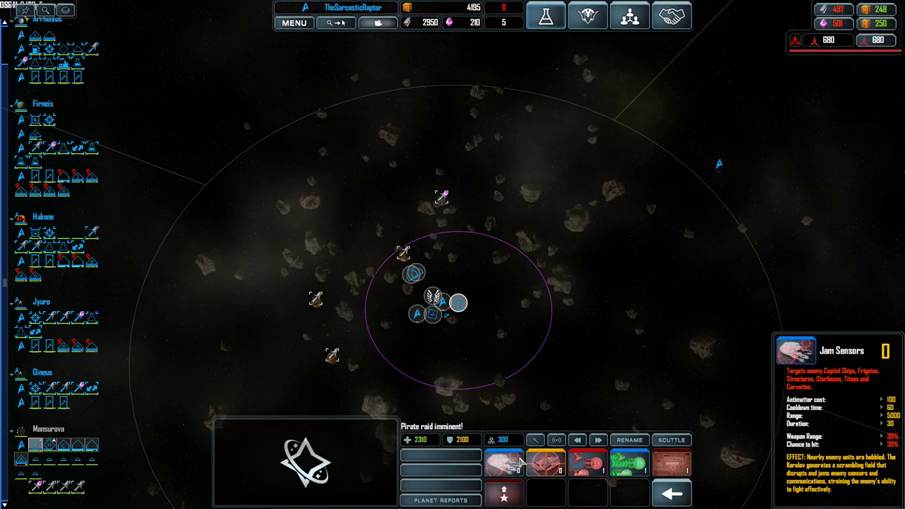
left_click(583, 467)
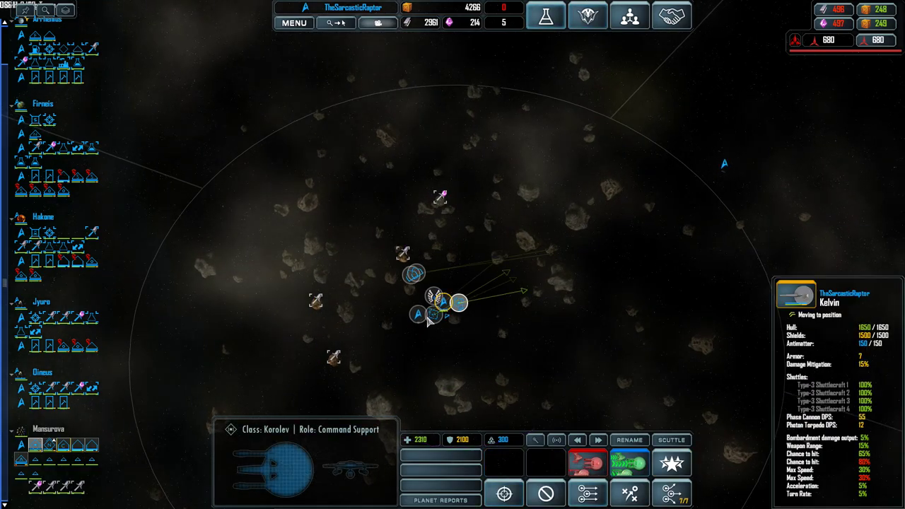
scroll(488, 291, "up", 5)
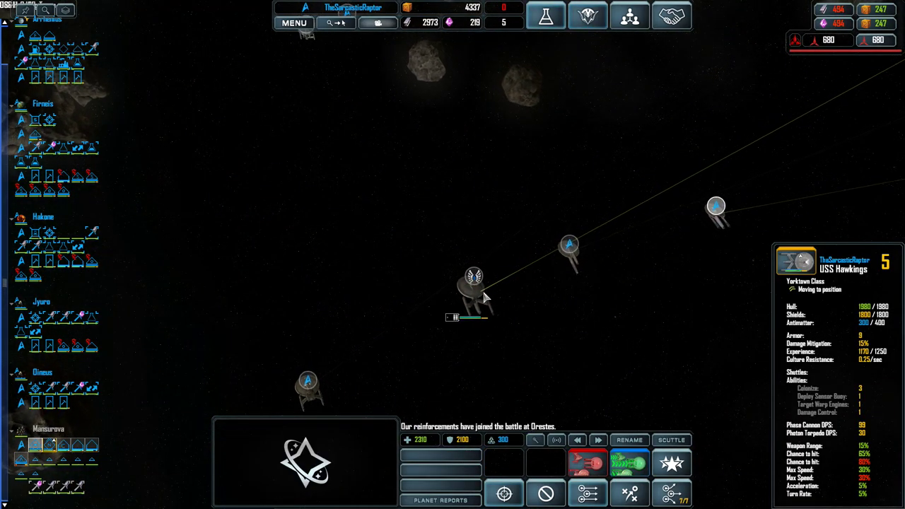
scroll(495, 283, "down", 5)
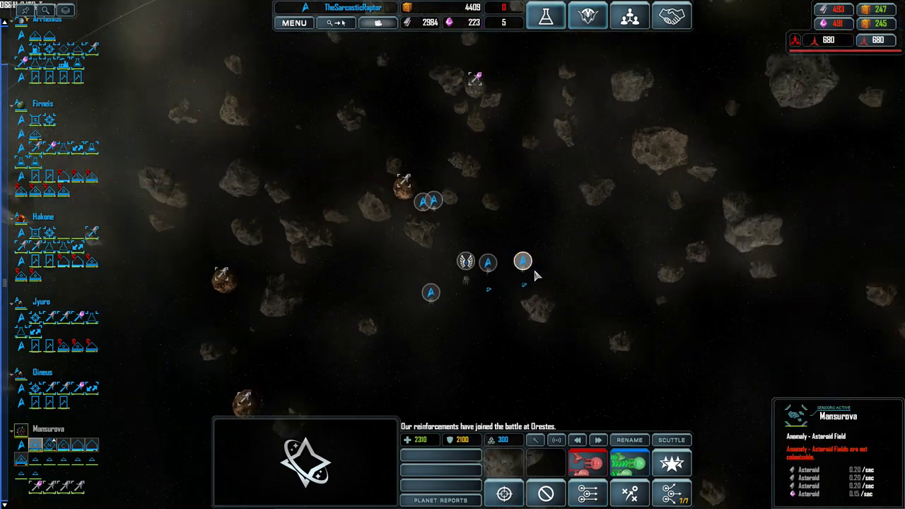
scroll(533, 267, "down", 8)
mouse_move(522, 236)
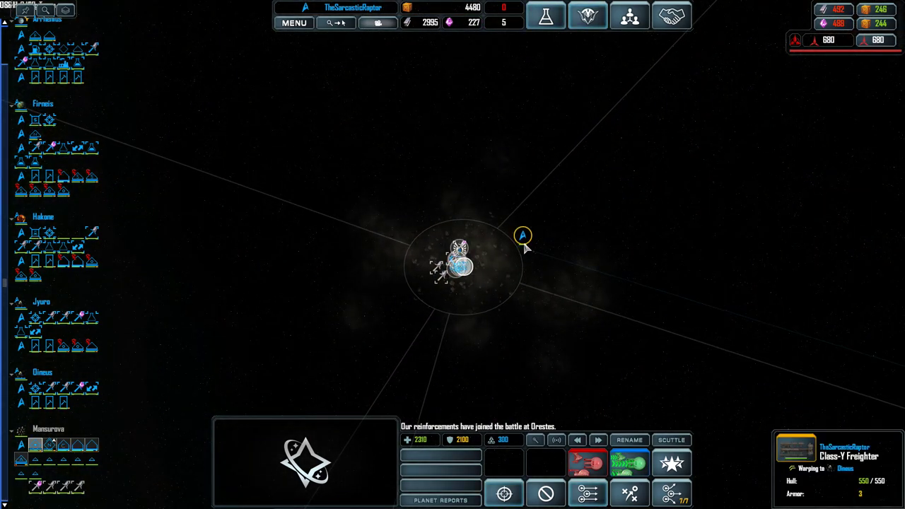
scroll(522, 241, "down", 8)
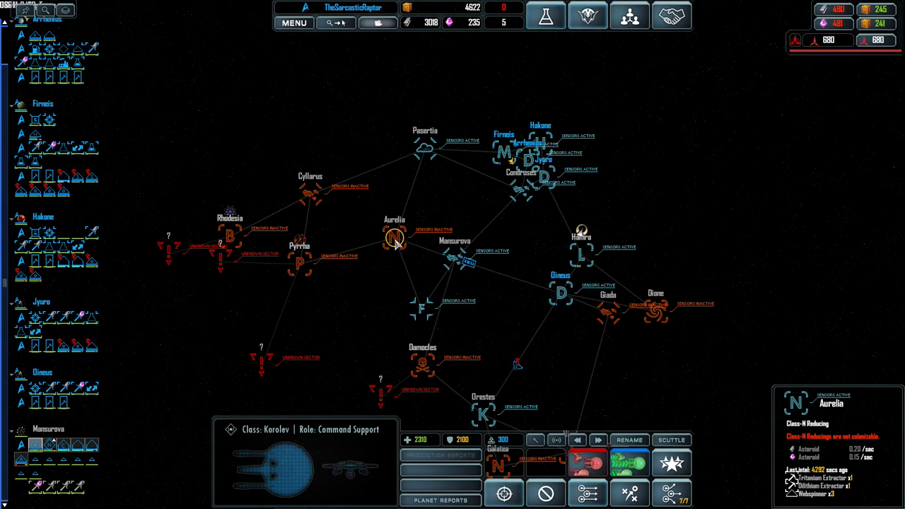
scroll(397, 242, "up", 5)
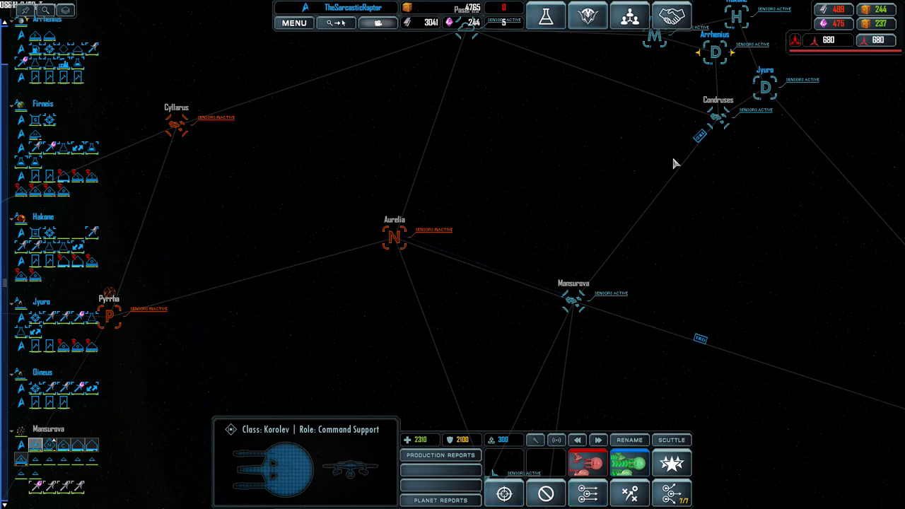
scroll(693, 142, "up", 1)
left_click(463, 367)
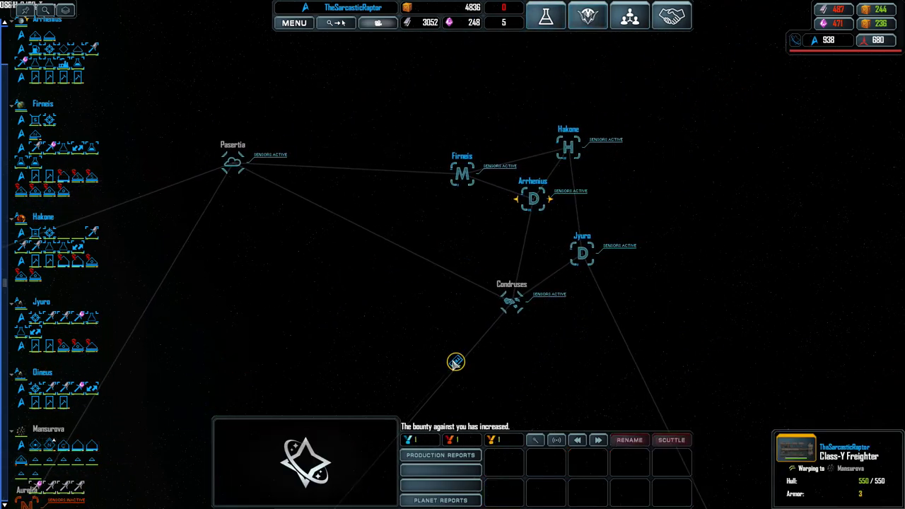
scroll(454, 360, "up", 5)
scroll(453, 361, "up", 5)
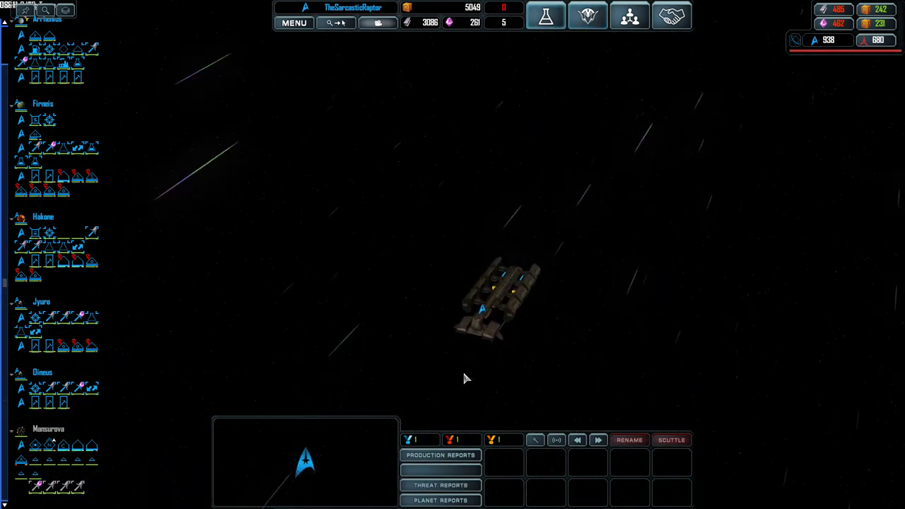
scroll(487, 318, "down", 3)
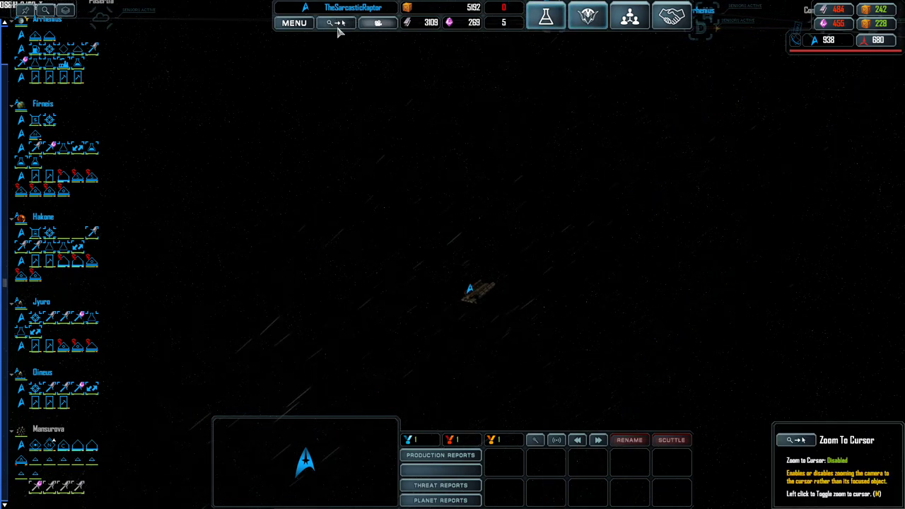
left_click(336, 24)
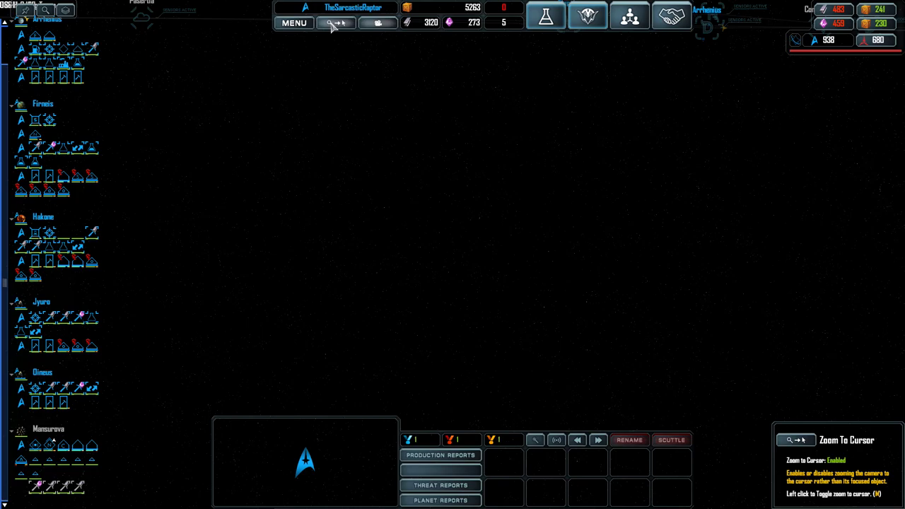
scroll(441, 202, "down", 5)
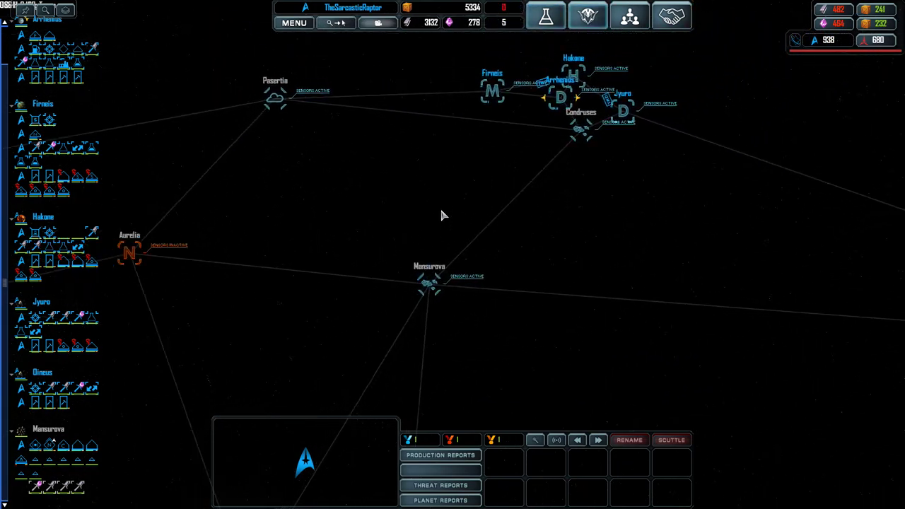
scroll(441, 205, "down", 3)
scroll(444, 205, "up", 4)
scroll(459, 190, "up", 5)
scroll(467, 180, "up", 4)
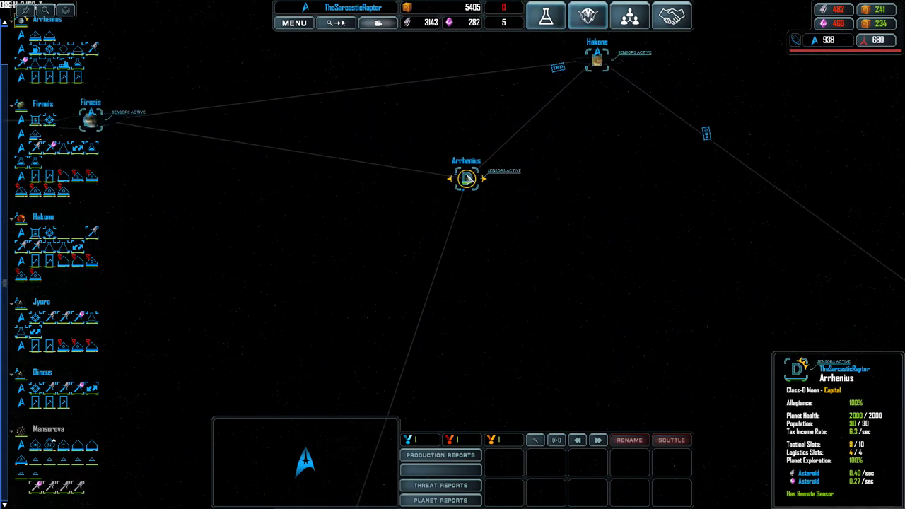
scroll(467, 178, "up", 5)
scroll(467, 178, "up", 4)
- Select Arrhenius and browse its buildable capital ships, then its frigates
left_click(467, 171)
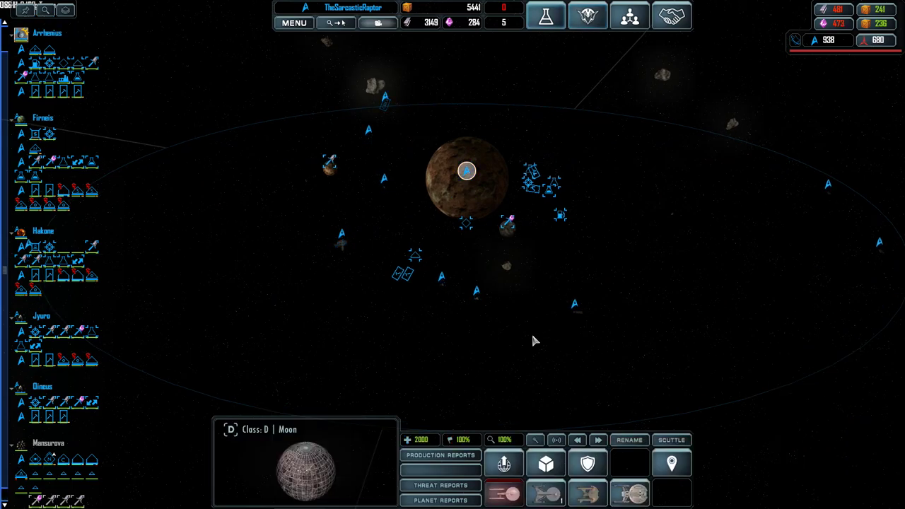
left_click(548, 499)
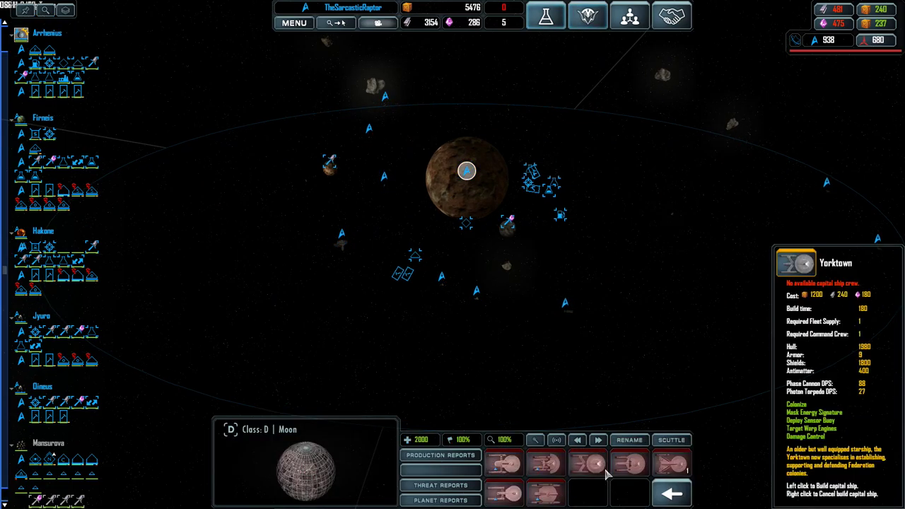
left_click(673, 495)
left_click(597, 491)
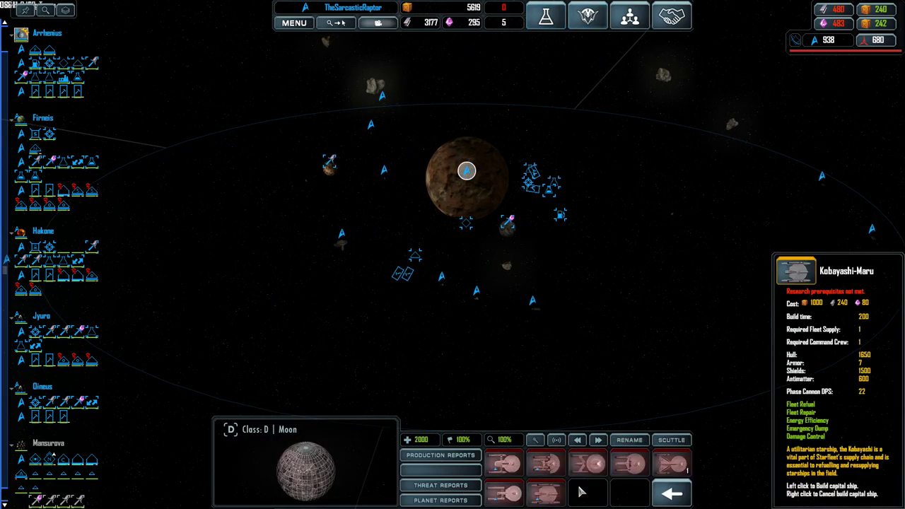
scroll(470, 213, "up", 2)
- Glance at the ship hull research tree, then select and deselect the ships around Arrhenius
left_click(545, 17)
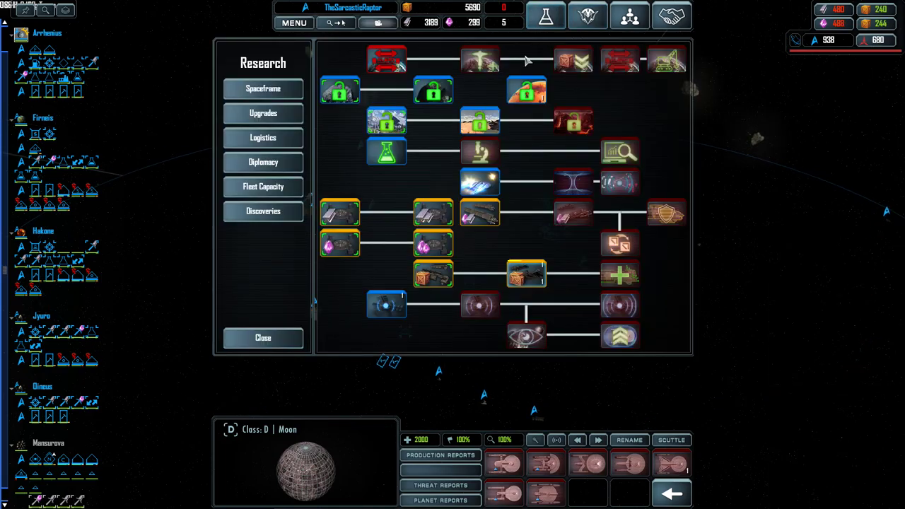
left_click(263, 89)
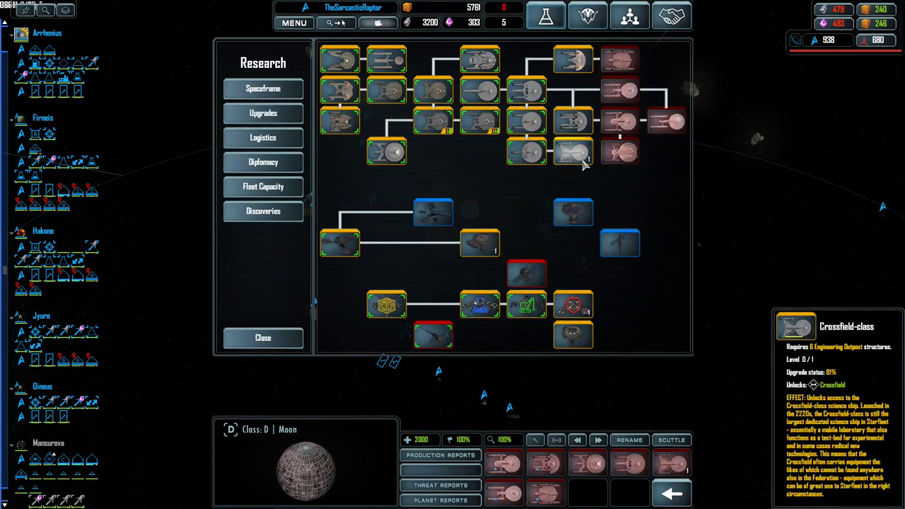
left_click(263, 338)
left_click(477, 287)
scroll(452, 227, "down", 3)
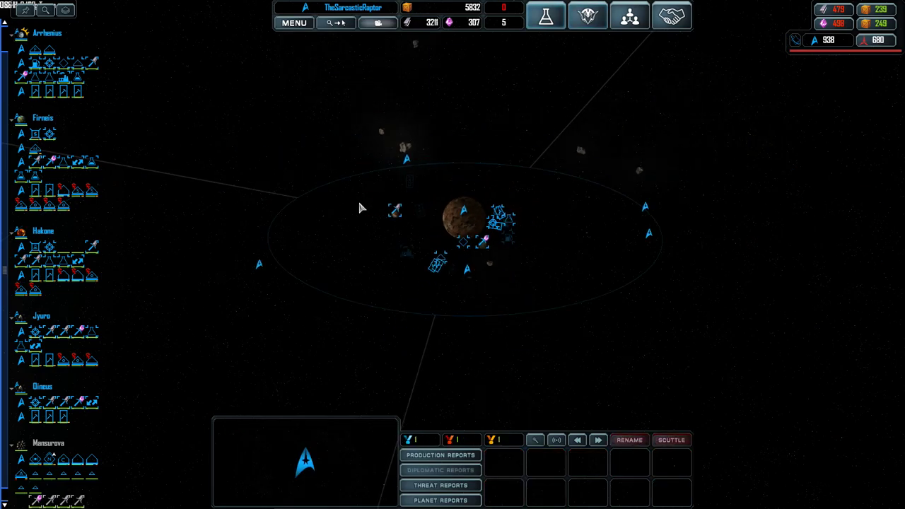
left_click_drag(311, 114, 624, 341)
scroll(423, 280, "up", 3)
left_click(423, 281)
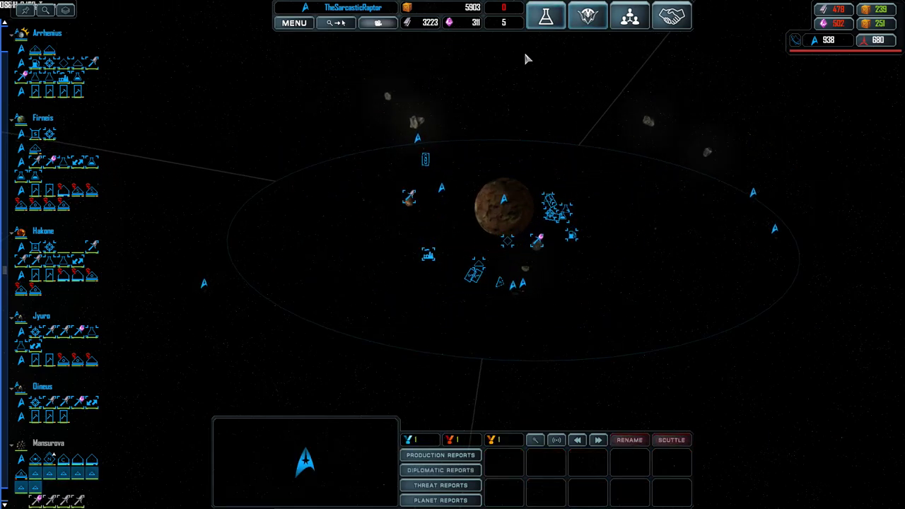
- Browse the Logistics, Upgrades and Diplomacy trees, then research Sector Command
left_click(546, 17)
left_click(263, 138)
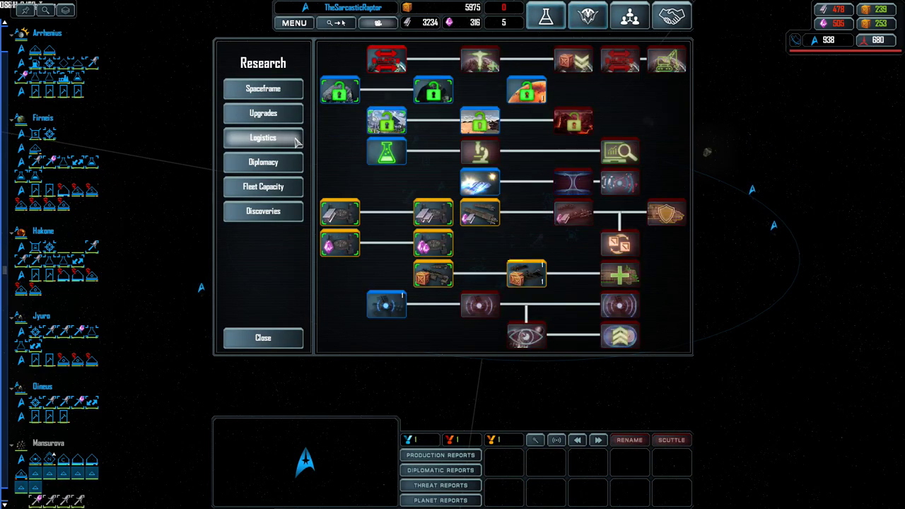
left_click(276, 113)
left_click(263, 162)
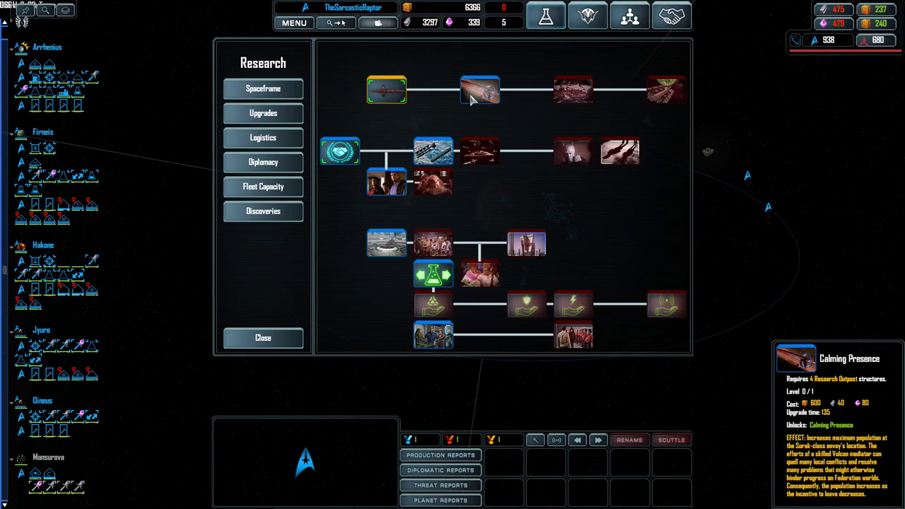
left_click(291, 88)
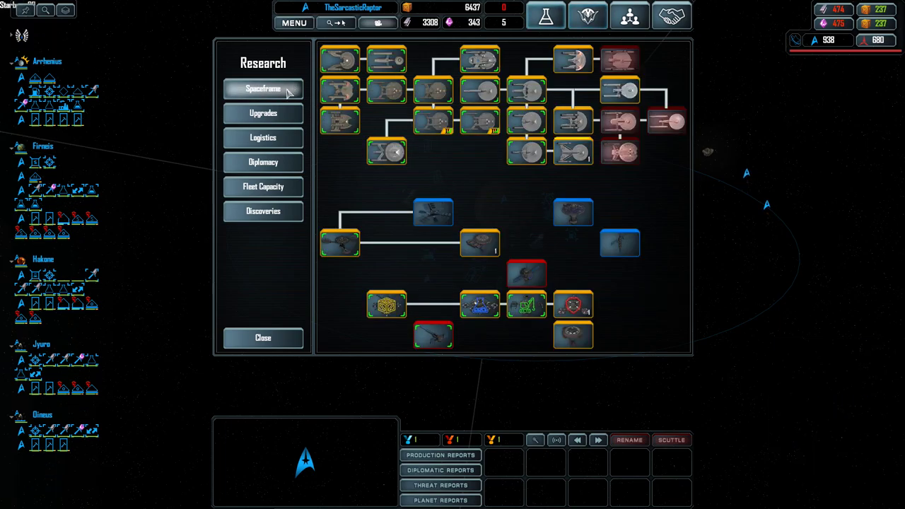
left_click(578, 343)
- Buy dilithium from the market and start researching Sealed Compartments
left_click(263, 137)
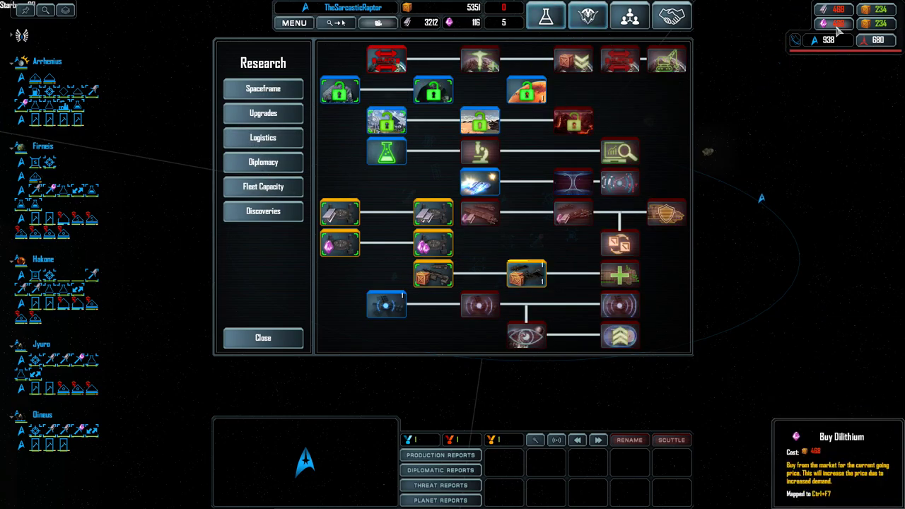
left_click(450, 22)
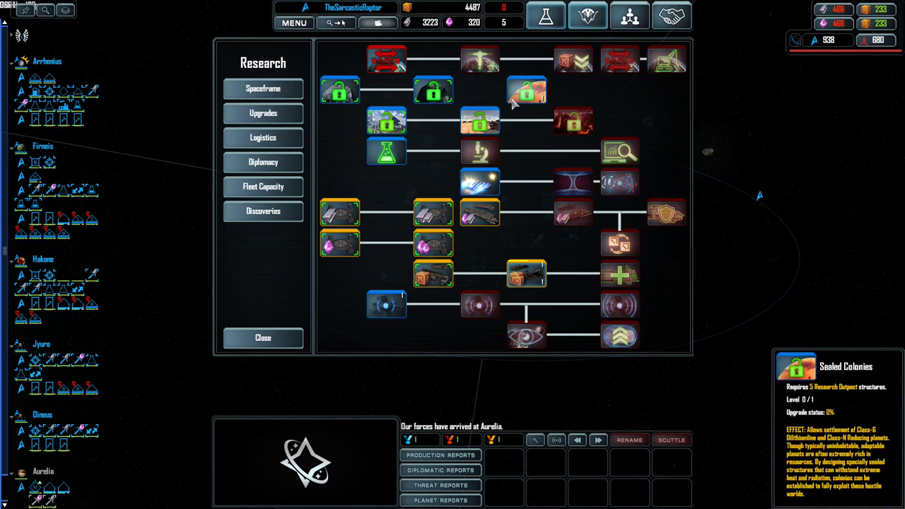
left_click(263, 113)
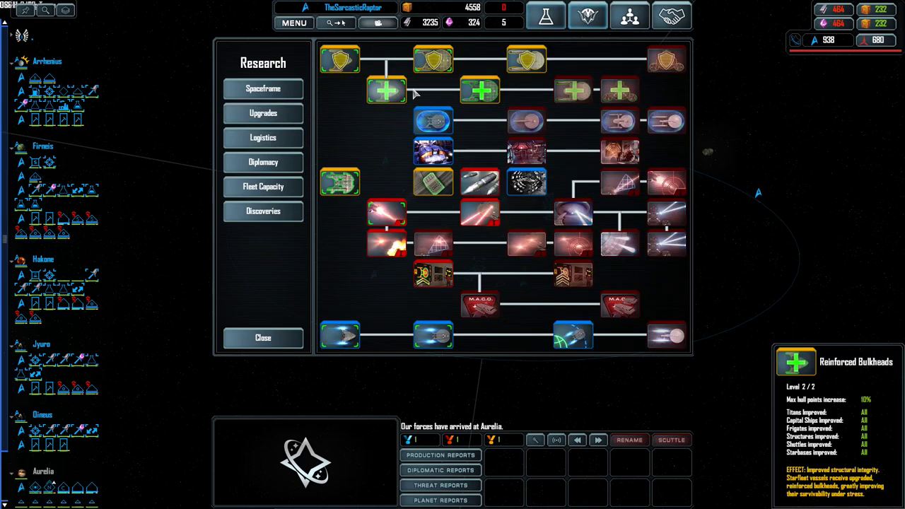
left_click(478, 92)
- Queue a Marklin light cruiser at Arrhenius from its cruiser list, then return to main orders
left_click(263, 337)
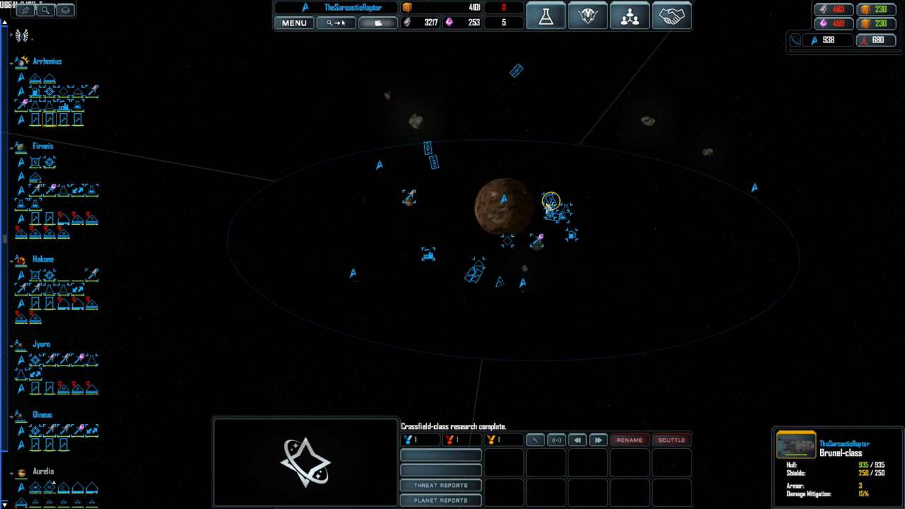
left_click(503, 202)
scroll(503, 201, "up", 5)
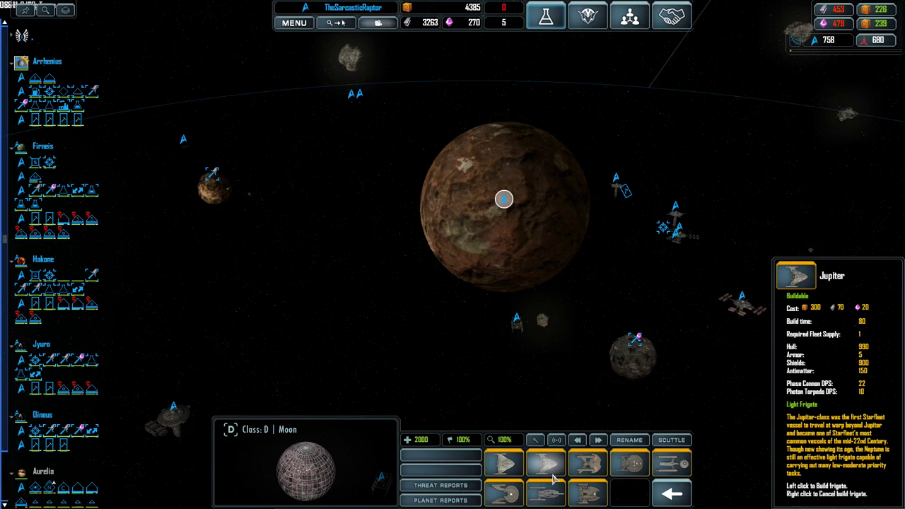
left_click(624, 497)
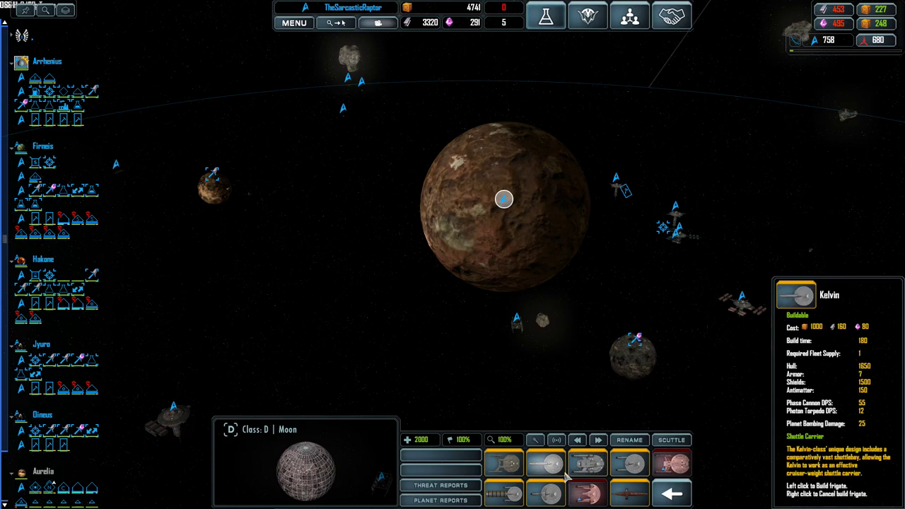
left_click(586, 464)
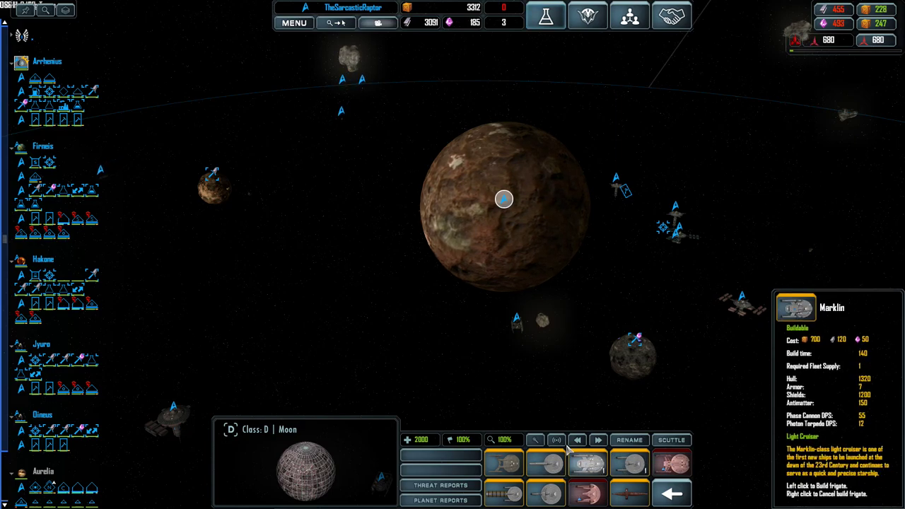
left_click(672, 493)
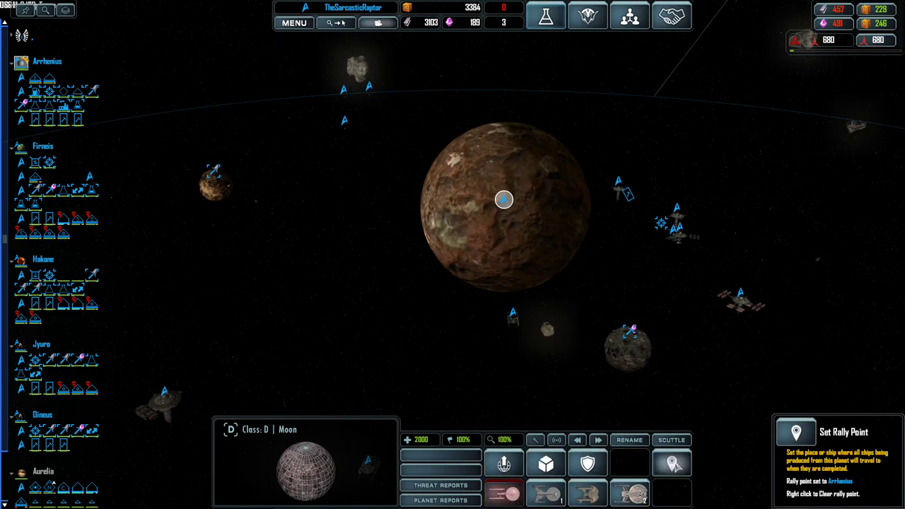
scroll(364, 297, "down", 4)
scroll(359, 297, "down", 4)
scroll(359, 297, "down", 4)
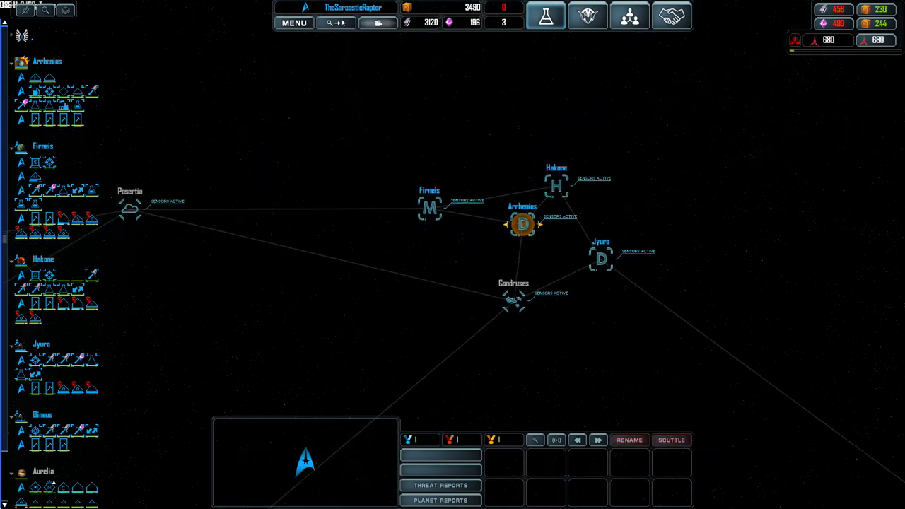
scroll(237, 350, "down", 4)
scroll(237, 350, "down", 4)
scroll(396, 275, "up", 4)
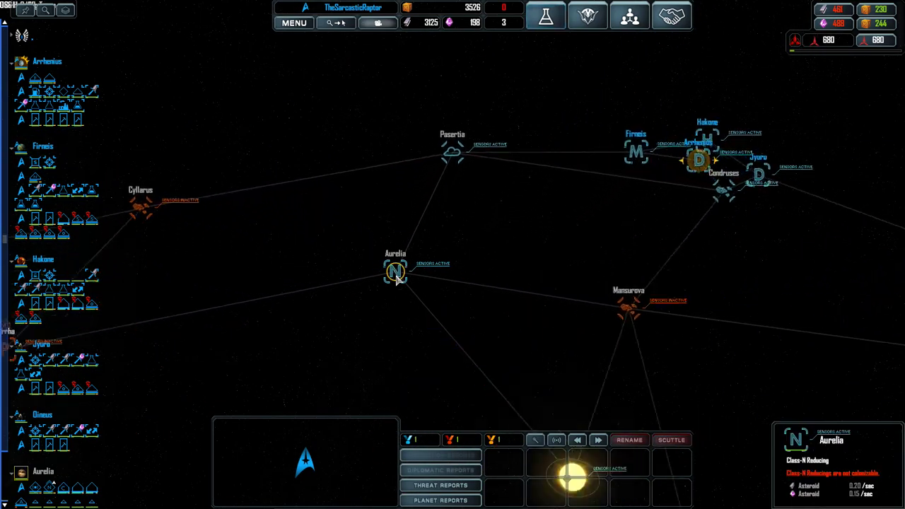
scroll(397, 278, "up", 4)
scroll(397, 278, "up", 4)
scroll(397, 278, "up", 4)
- Order the Korolev, the right-hand ship and the Poseidon to attack the pirate raiders
left_click(398, 203)
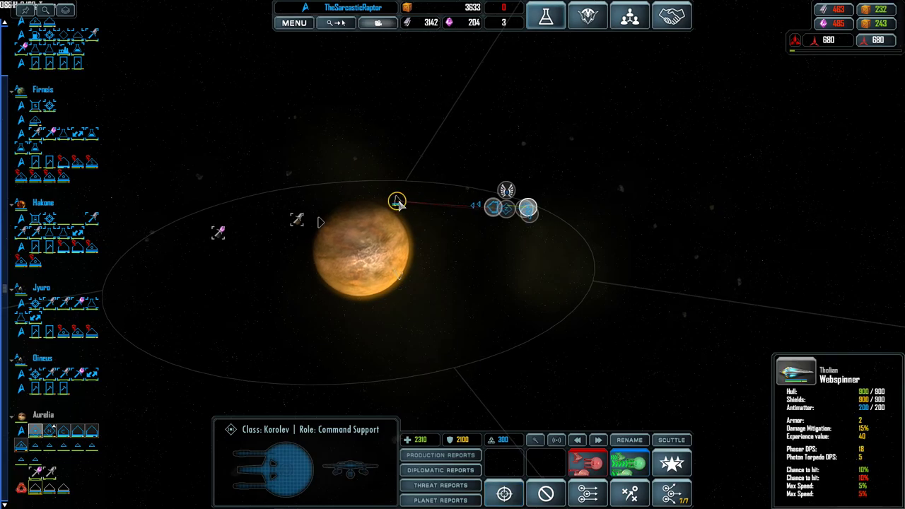
scroll(397, 203, "up", 4)
scroll(398, 203, "up", 4)
scroll(397, 203, "up", 3)
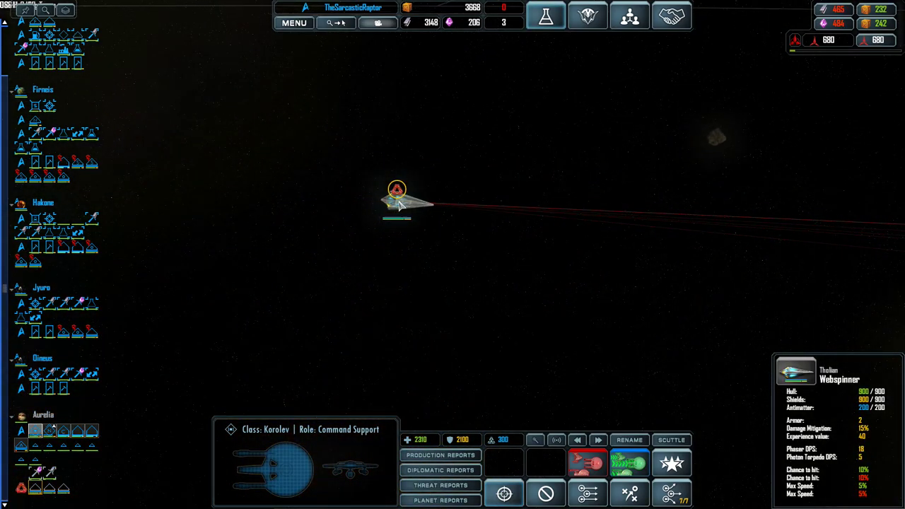
scroll(407, 248, "up", 3)
scroll(425, 321, "down", 5)
scroll(461, 310, "down", 5)
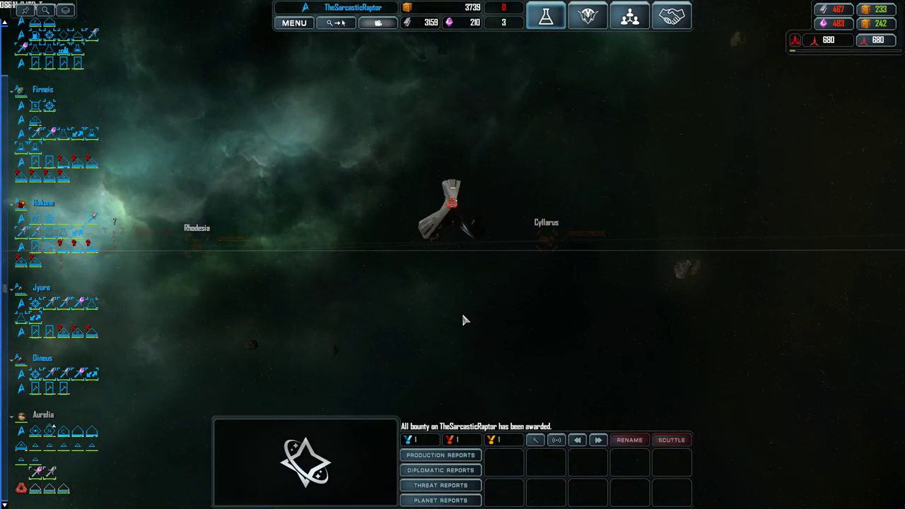
scroll(461, 310, "down", 4)
scroll(452, 324, "down", 4)
scroll(370, 311, "up", 4)
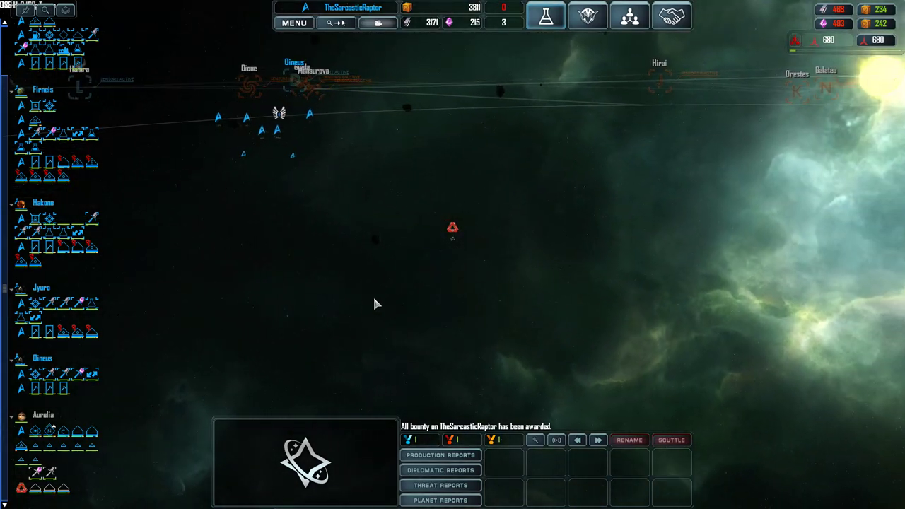
scroll(387, 233, "up", 5)
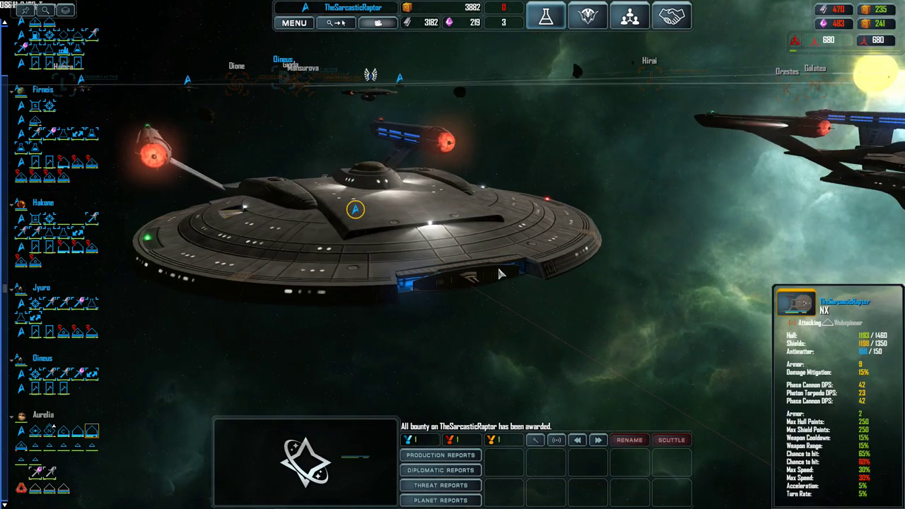
scroll(424, 248, "up", 3)
scroll(516, 281, "down", 4)
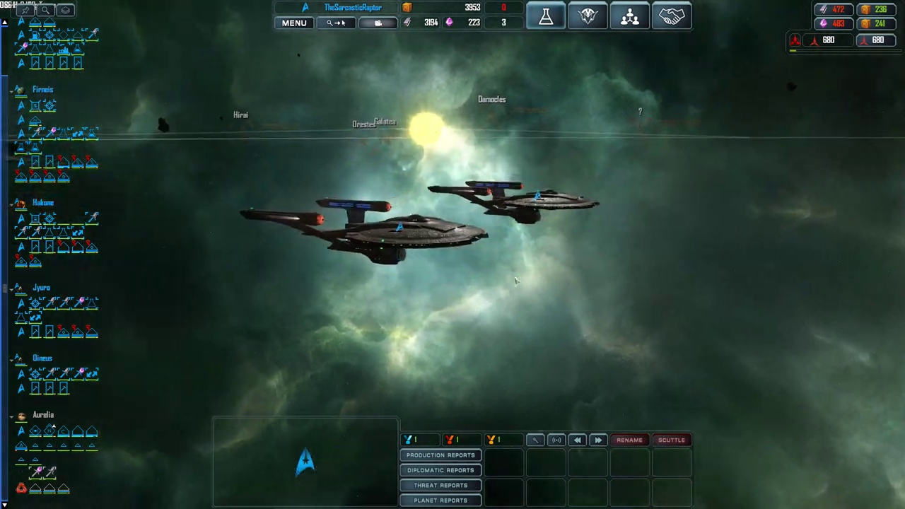
scroll(516, 281, "down", 4)
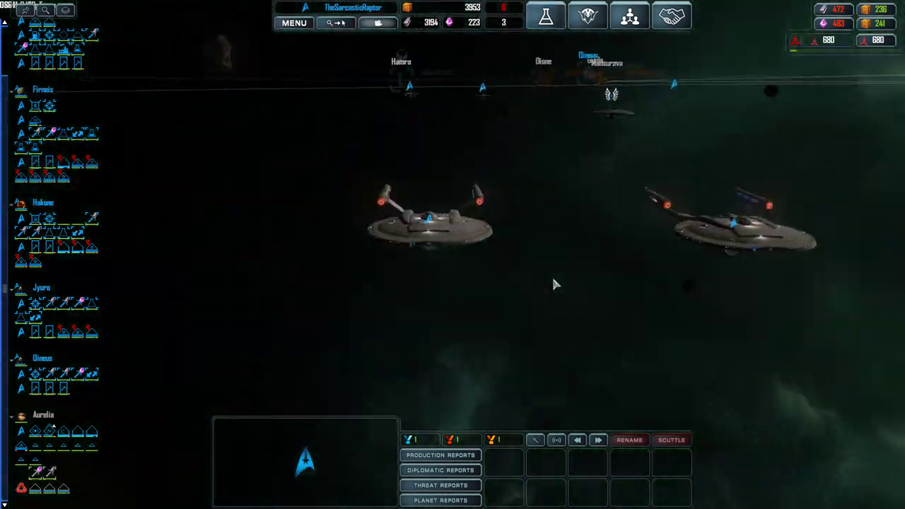
scroll(576, 267, "down", 3)
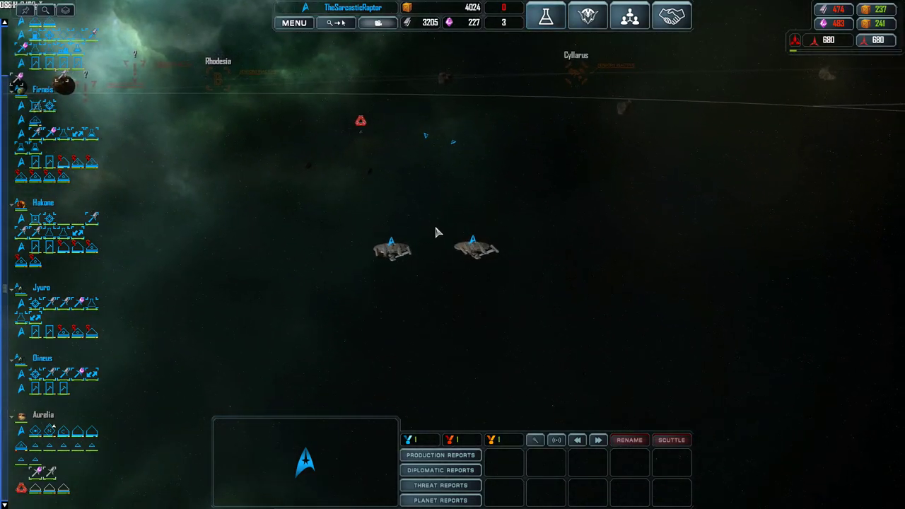
scroll(452, 141, "up", 6)
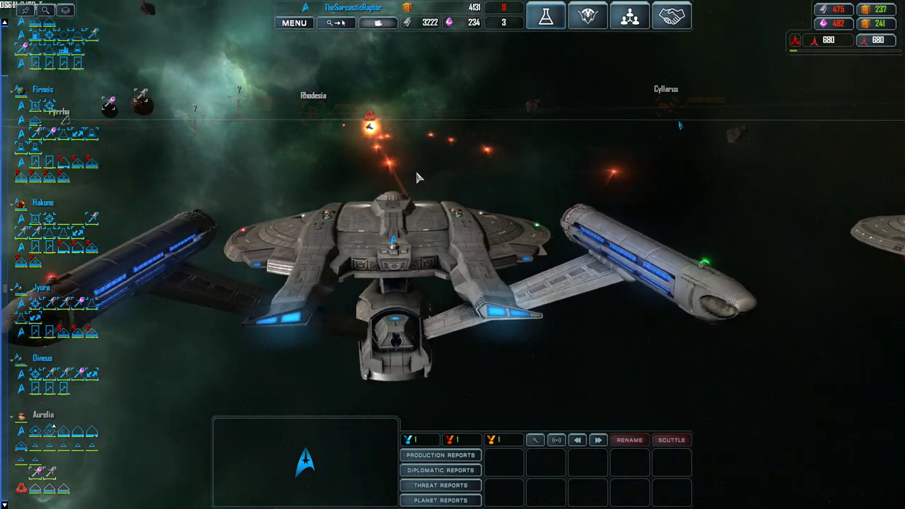
scroll(435, 178, "down", 4)
scroll(439, 176, "down", 2)
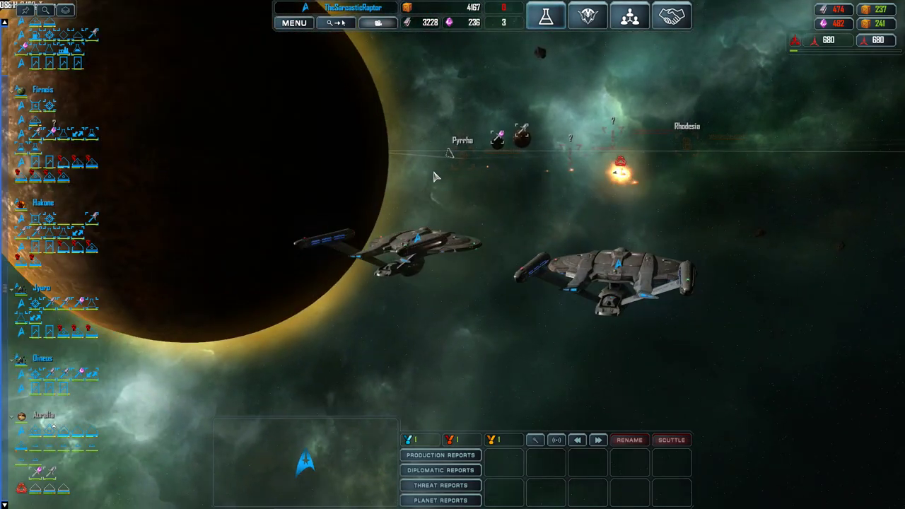
scroll(419, 228, "up", 4)
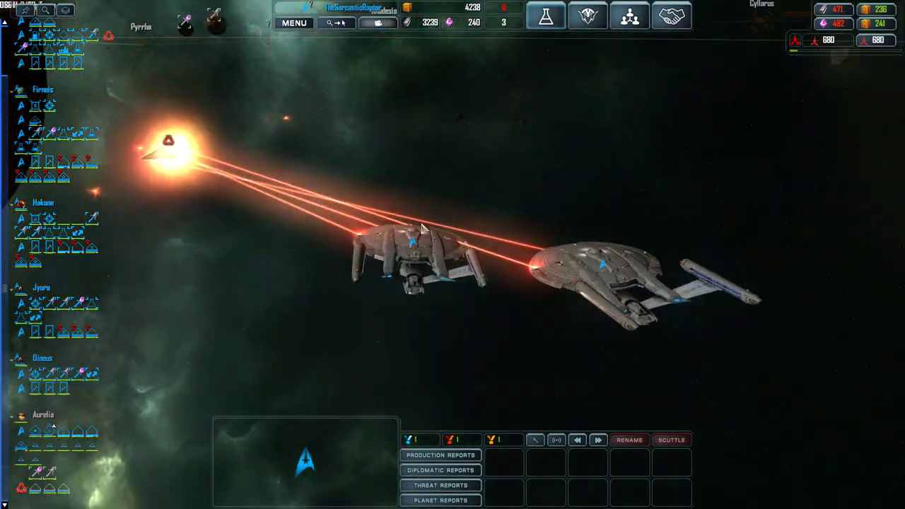
scroll(419, 227, "down", 8)
scroll(481, 265, "up", 4)
scroll(558, 311, "up", 4)
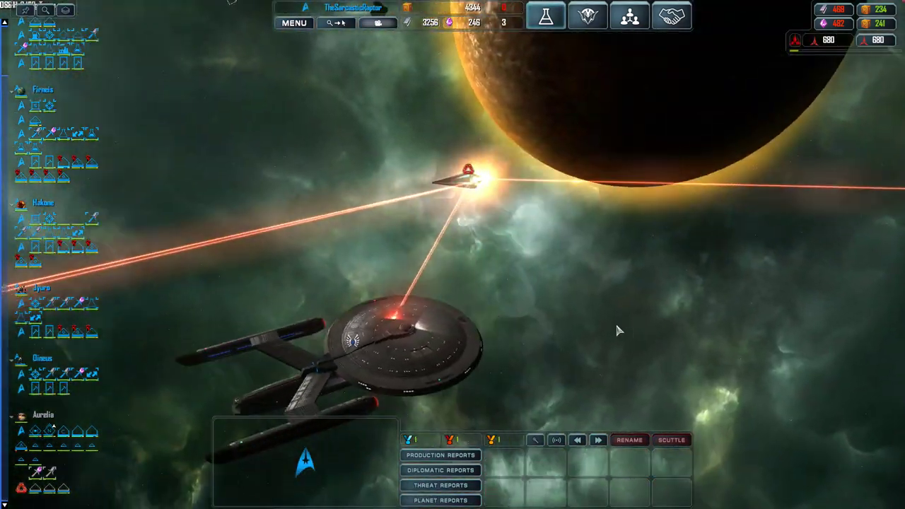
scroll(615, 321, "down", 4)
scroll(434, 227, "down", 3)
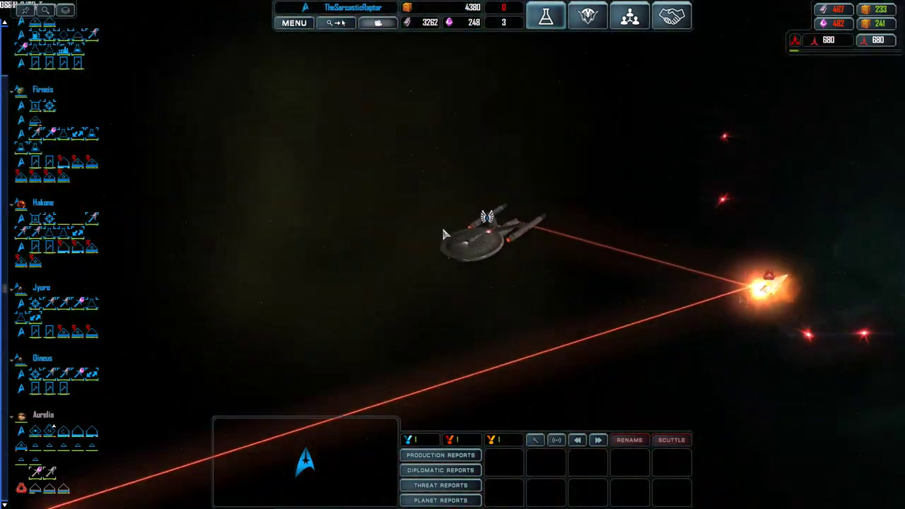
scroll(422, 224, "down", 4)
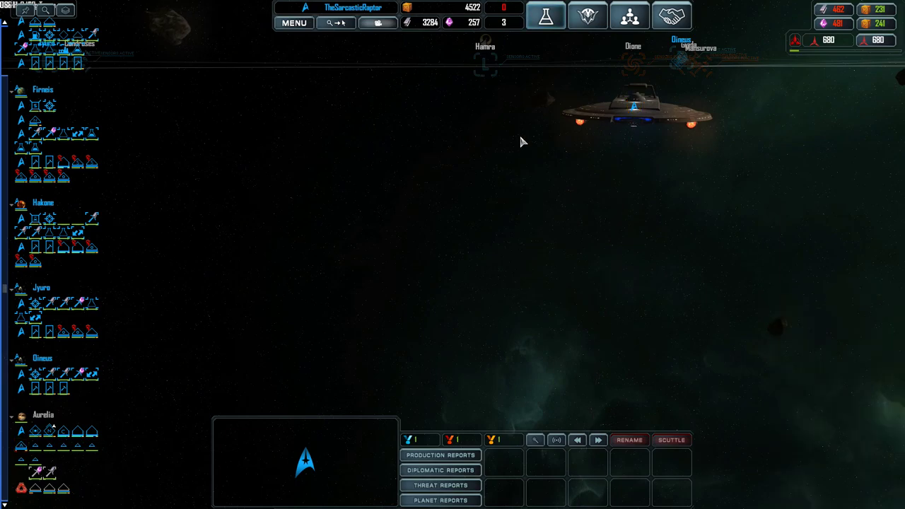
scroll(489, 183, "down", 4)
scroll(496, 182, "down", 3)
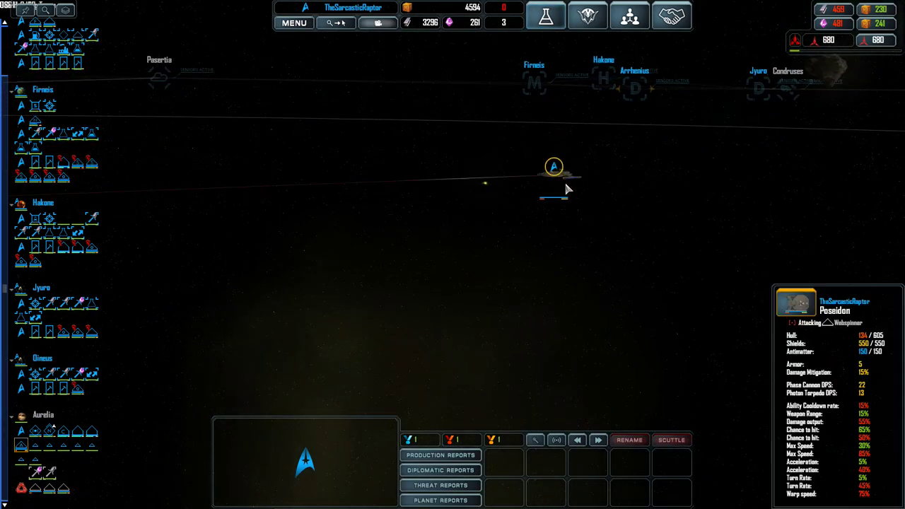
scroll(567, 189, "down", 4)
scroll(368, 244, "up", 5)
scroll(367, 251, "up", 4)
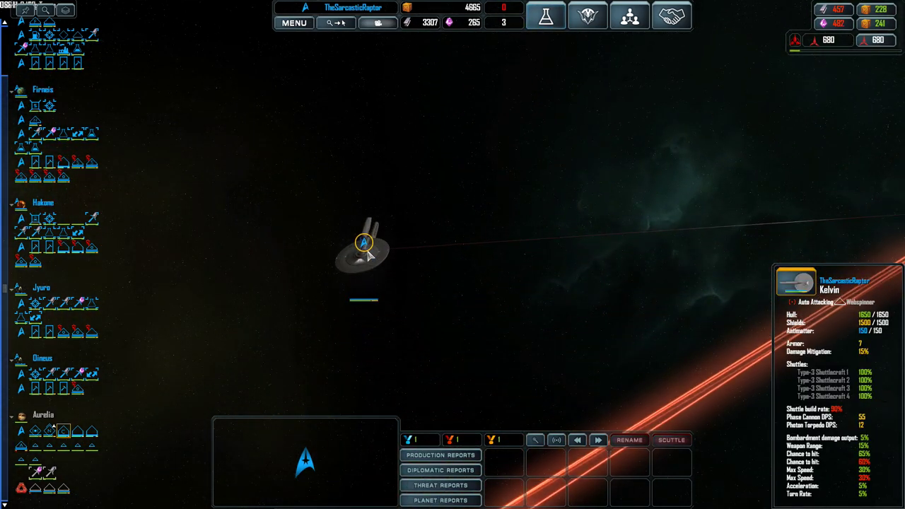
scroll(477, 315, "down", 5)
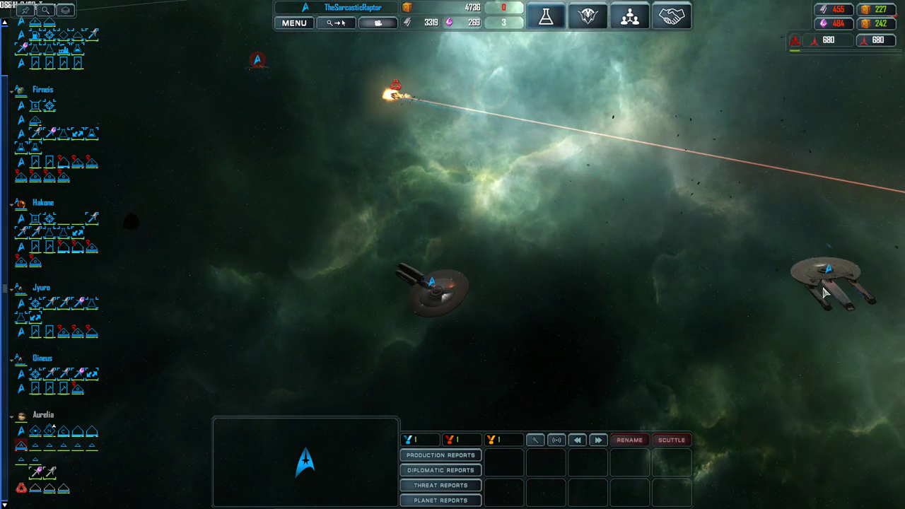
left_click(825, 290)
scroll(707, 282, "up", 4)
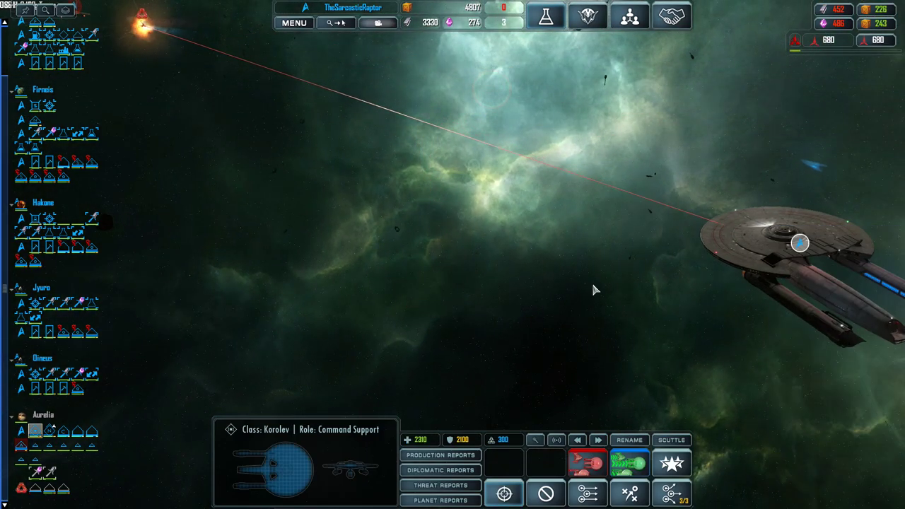
scroll(516, 298, "down", 4)
scroll(539, 292, "up", 4)
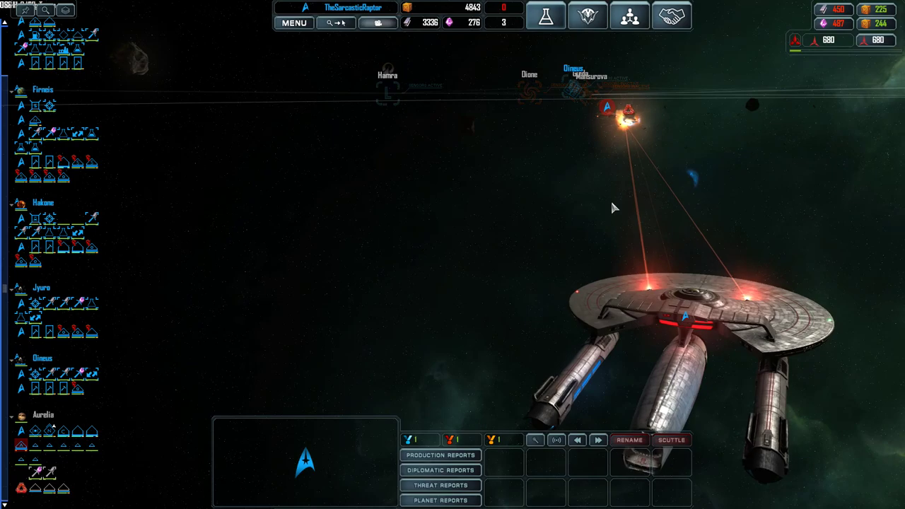
right_click(622, 128)
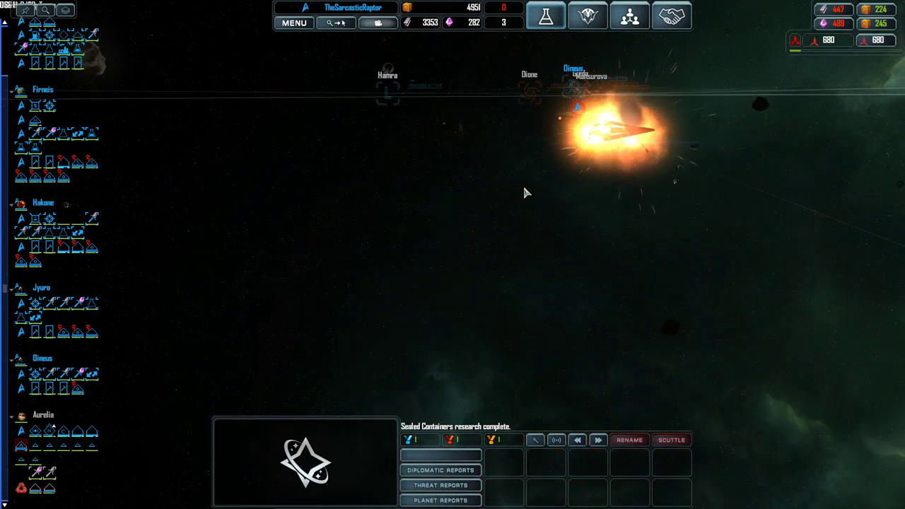
scroll(523, 205, "down", 5)
scroll(505, 226, "down", 5)
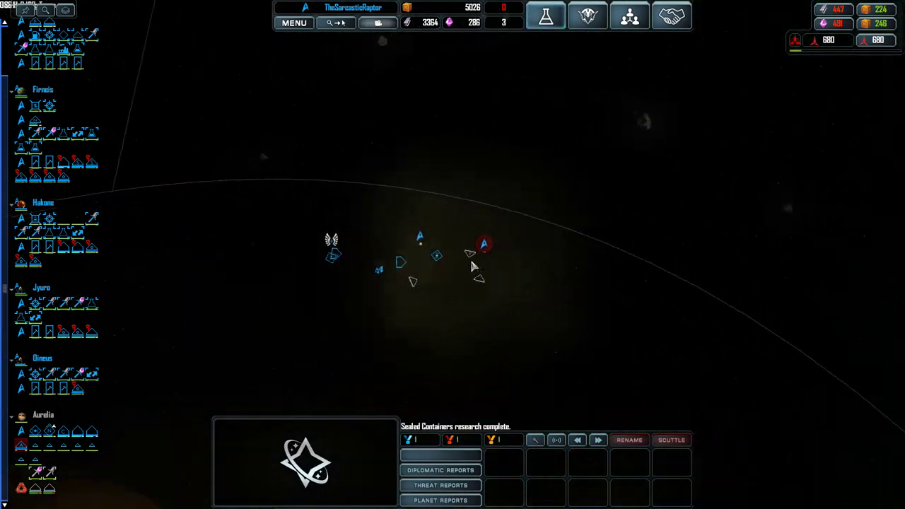
scroll(474, 266, "up", 3)
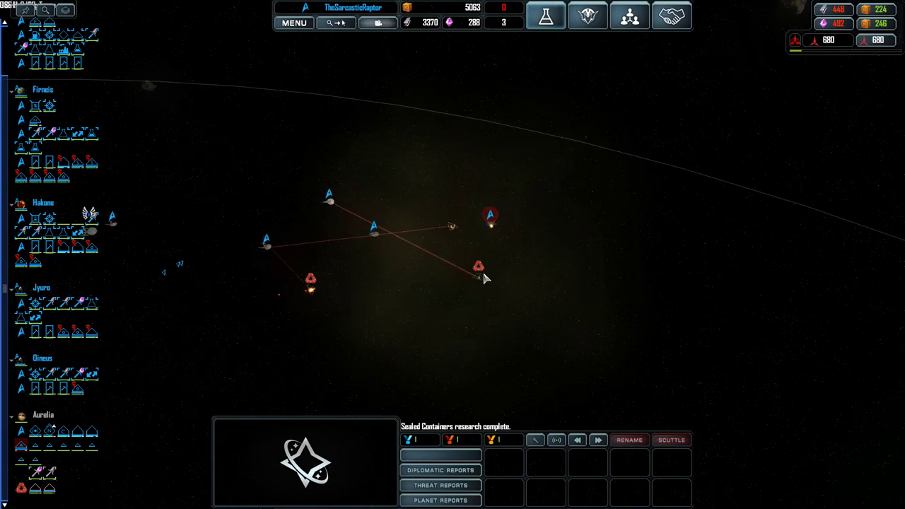
scroll(485, 278, "up", 3)
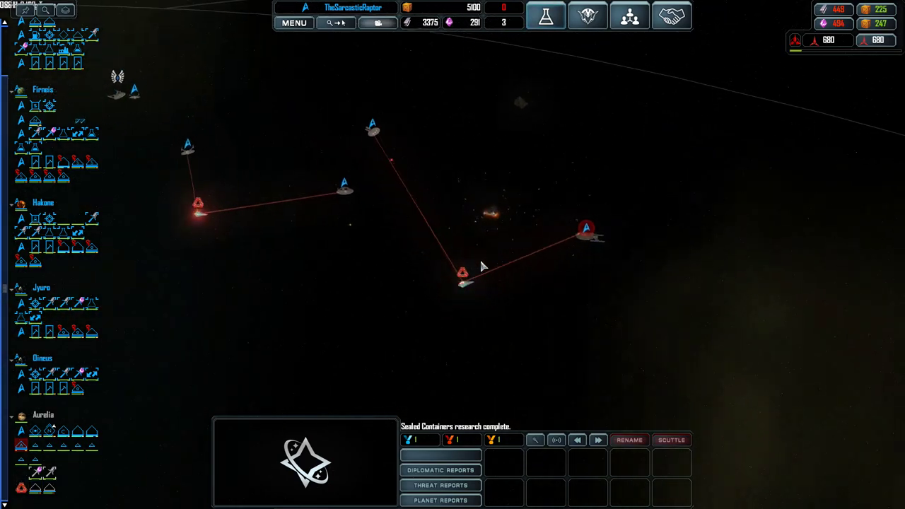
left_click(580, 239)
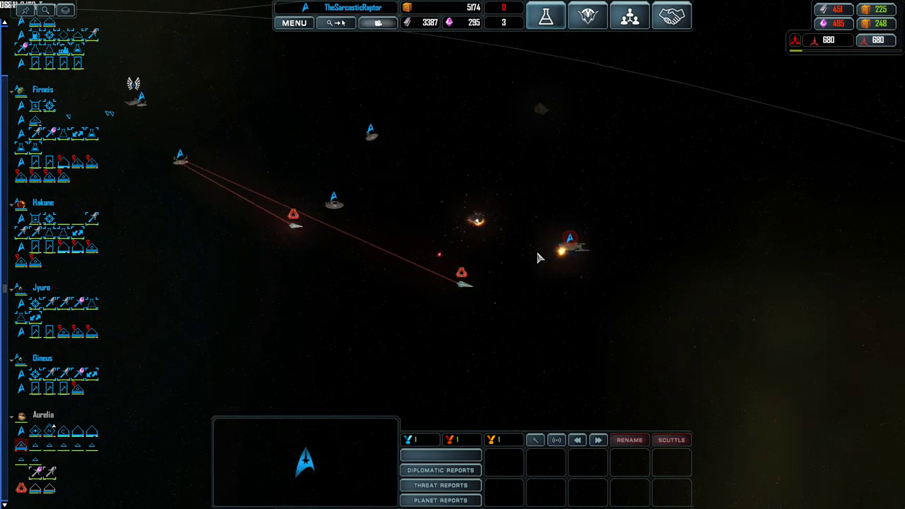
right_click(463, 282)
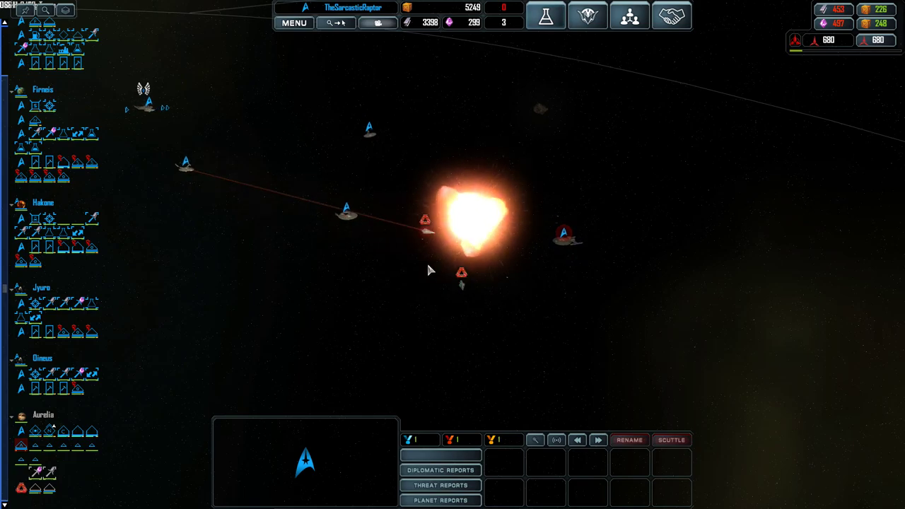
- Glance at the research tree, then inspect the USS Hawkings and nearby ships around Pyrrha
left_click(545, 15)
mouse_move(386, 245)
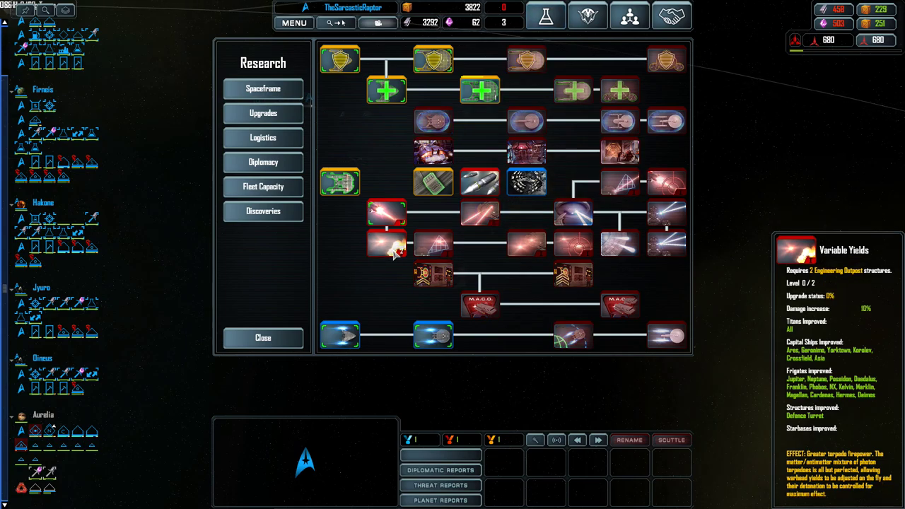
left_click(269, 337)
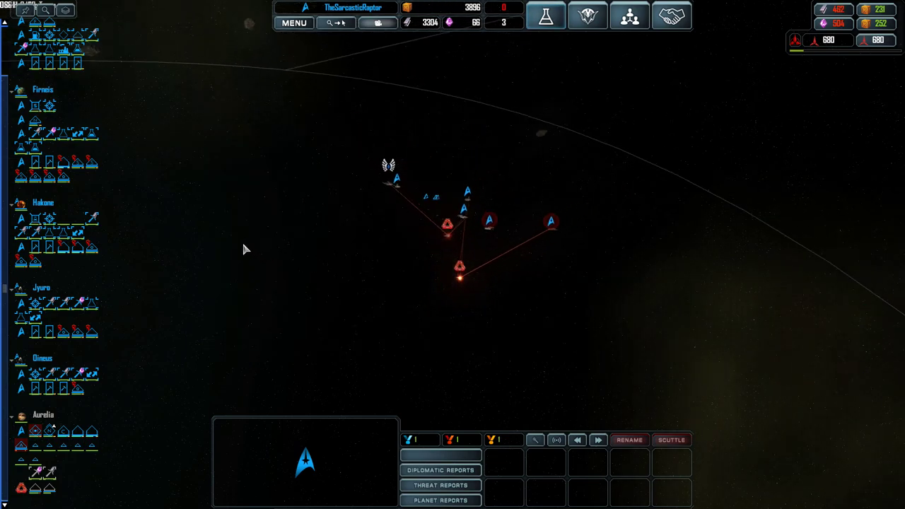
left_click(396, 180)
left_click(494, 194)
scroll(466, 227, "up", 3)
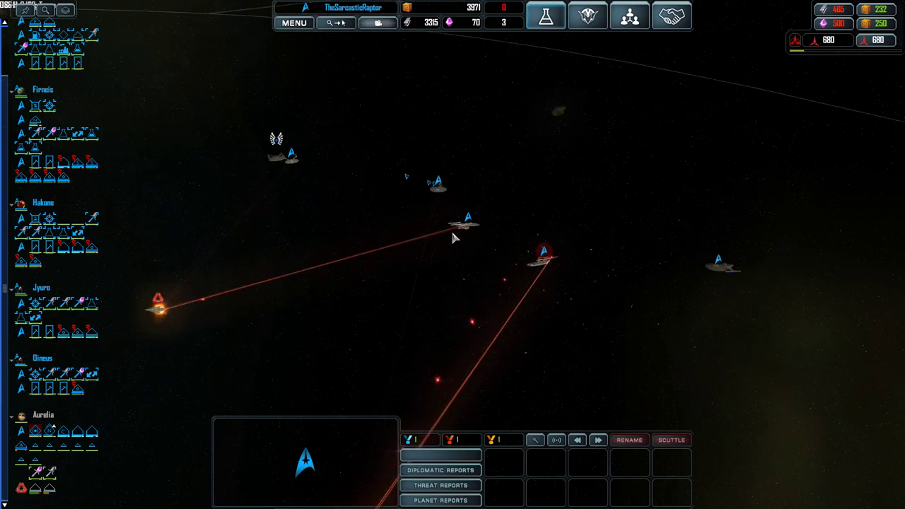
scroll(455, 239, "up", 3)
scroll(452, 244, "up", 2)
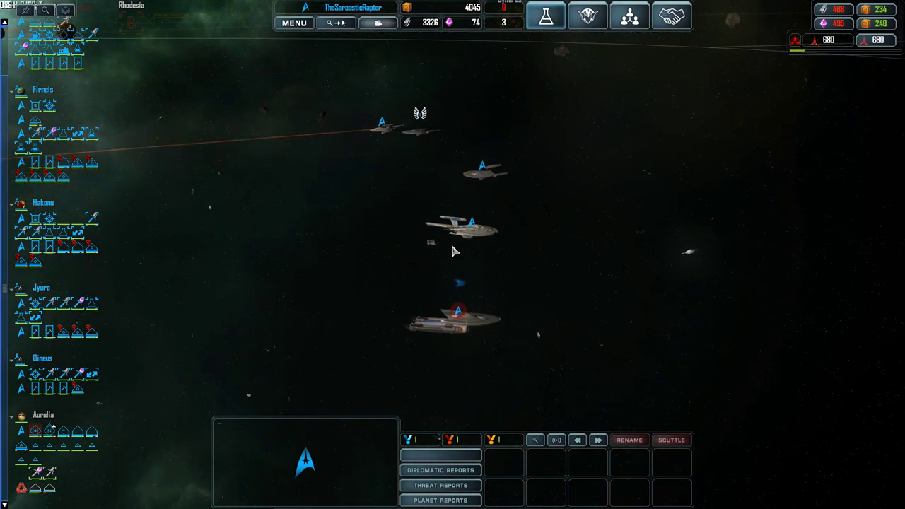
left_click(393, 137)
scroll(393, 137, "up", 3)
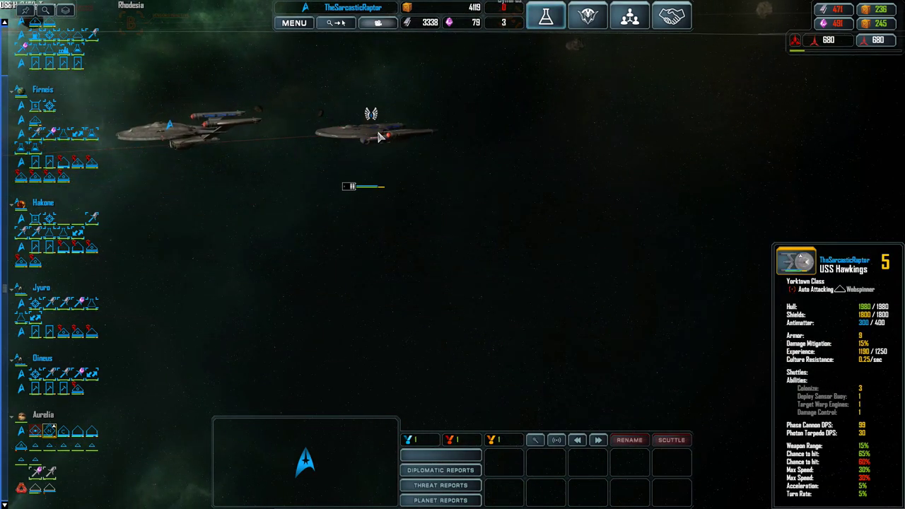
left_click(193, 142)
scroll(193, 142, "down", 4)
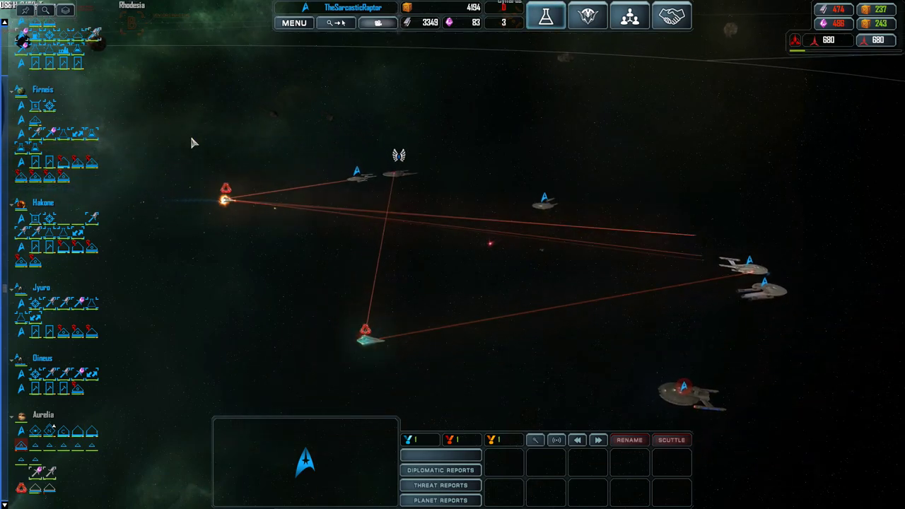
scroll(359, 224, "down", 3)
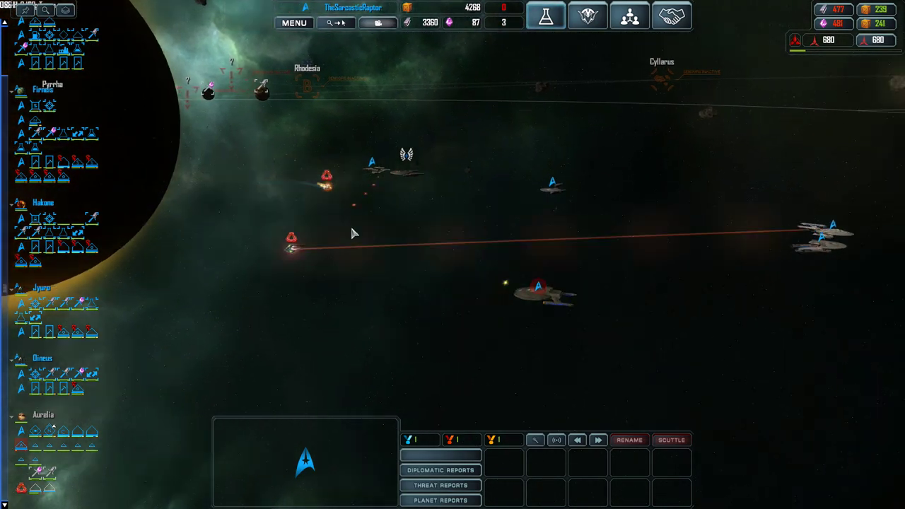
left_click_drag(355, 234, 293, 119)
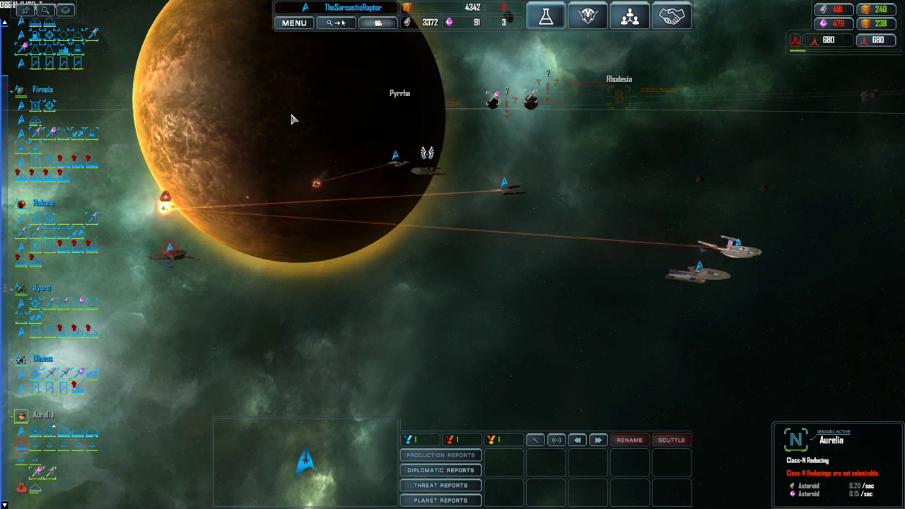
scroll(577, 228, "up", 5)
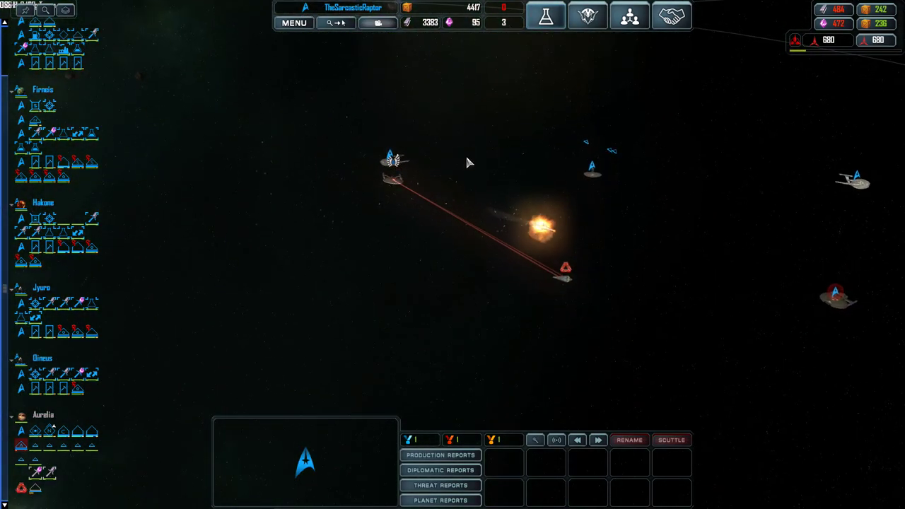
left_click(546, 15)
left_click(263, 137)
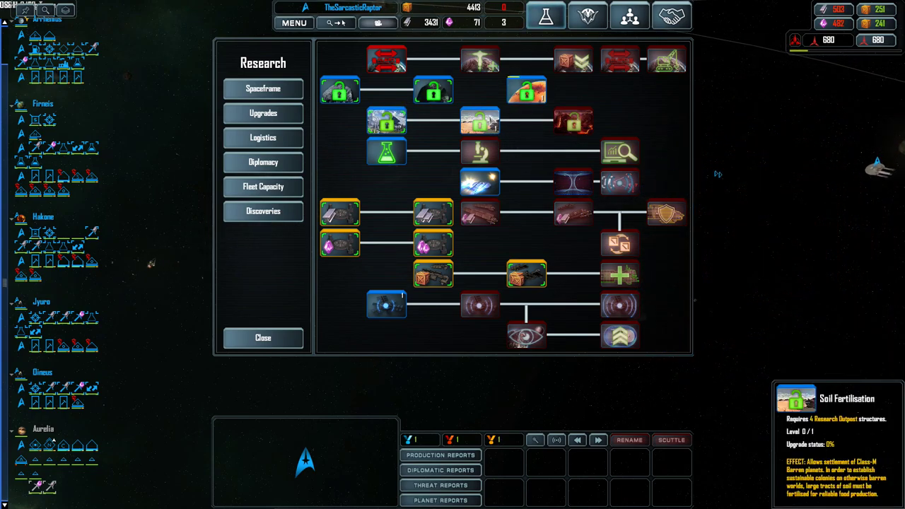
mouse_move(573, 122)
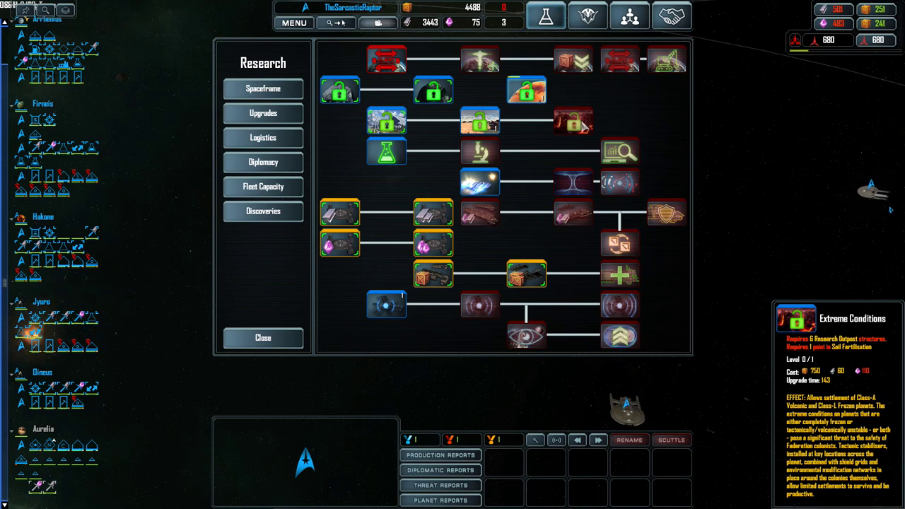
- Check the NX destroyer and Yorktown near Aurelia, then pan toward the home systems
left_click(263, 338)
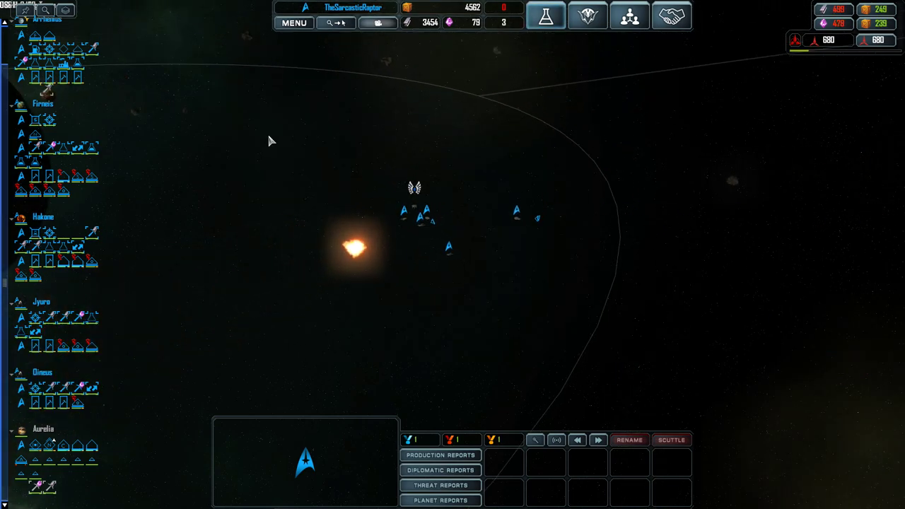
left_click(425, 209)
scroll(551, 351, "up", 5)
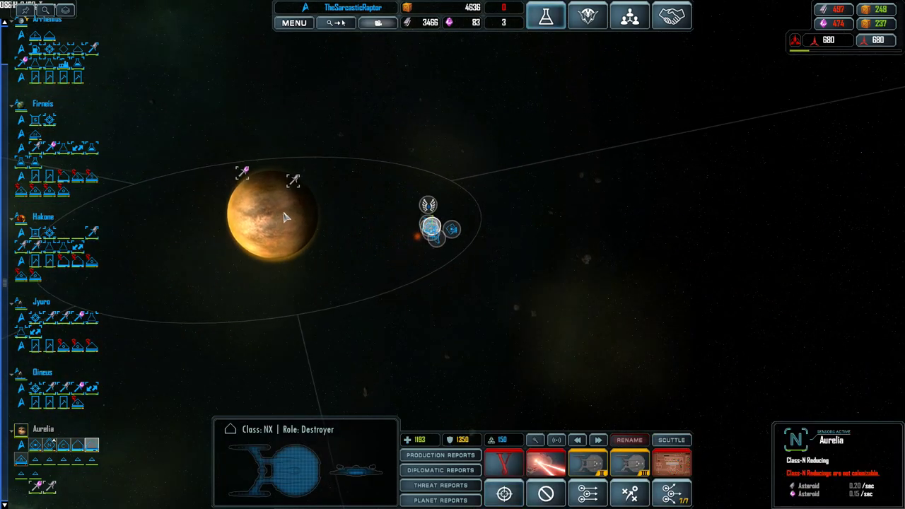
left_click(434, 240)
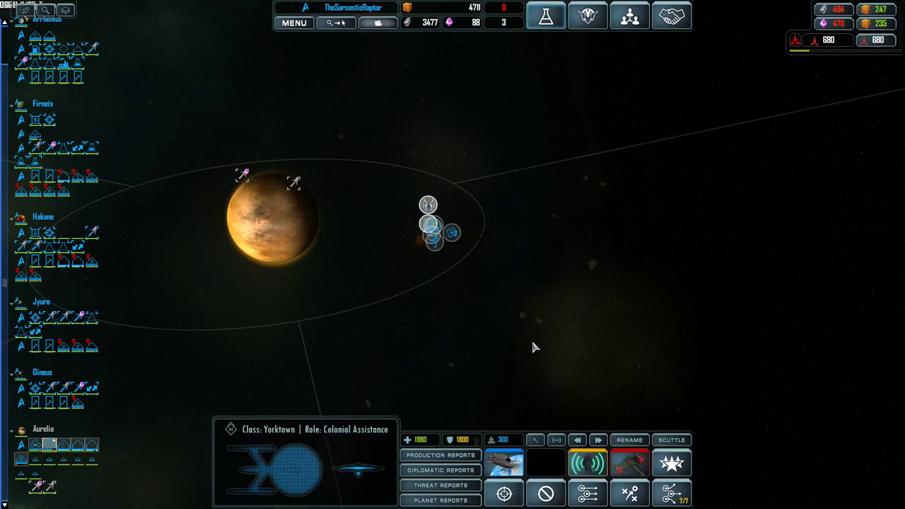
scroll(524, 338, "down", 5)
scroll(524, 338, "down", 4)
left_click(424, 269)
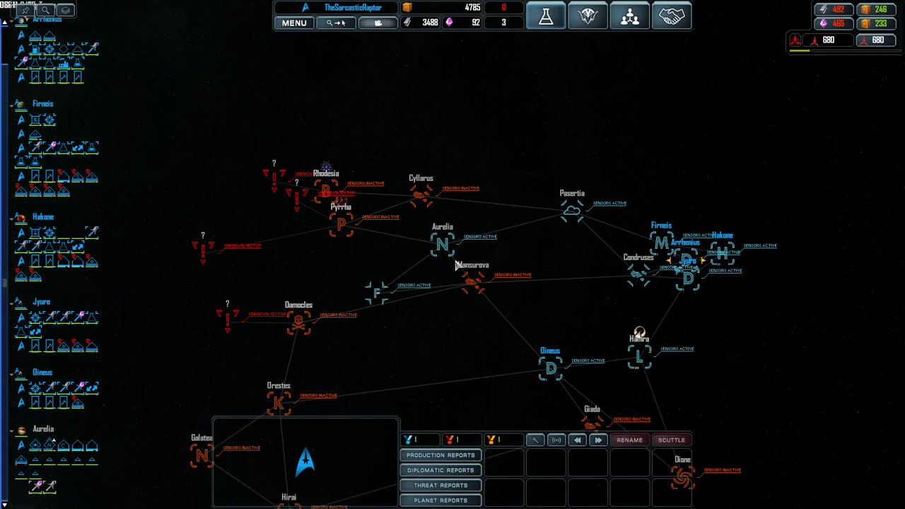
left_click_drag(459, 304, 414, 263)
scroll(559, 170, "up", 5)
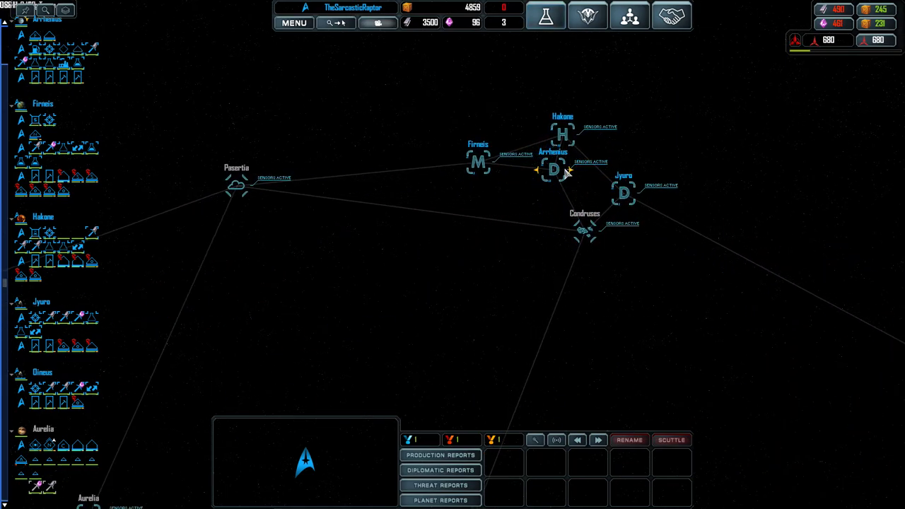
- Browse Arrhenius's cruiser and logistics structure build lists, then deselect it
left_click(555, 170)
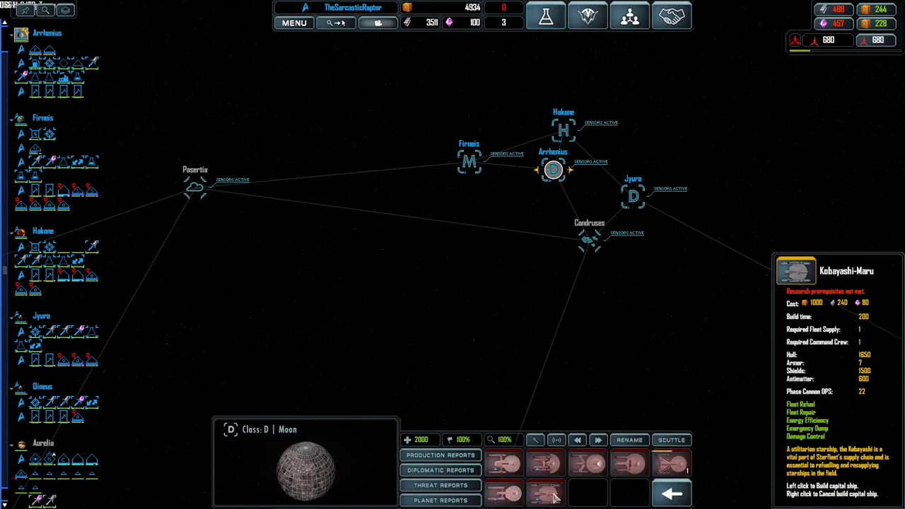
left_click(622, 495)
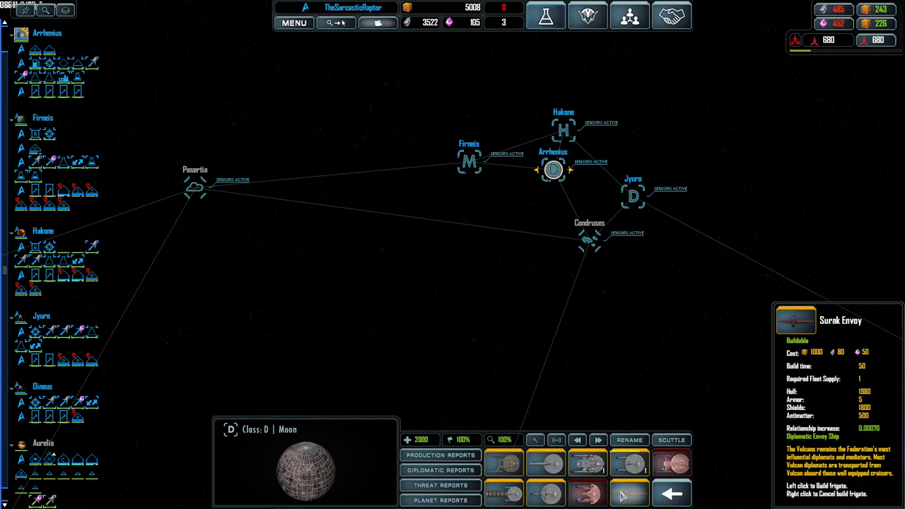
left_click(664, 499)
left_click(587, 480)
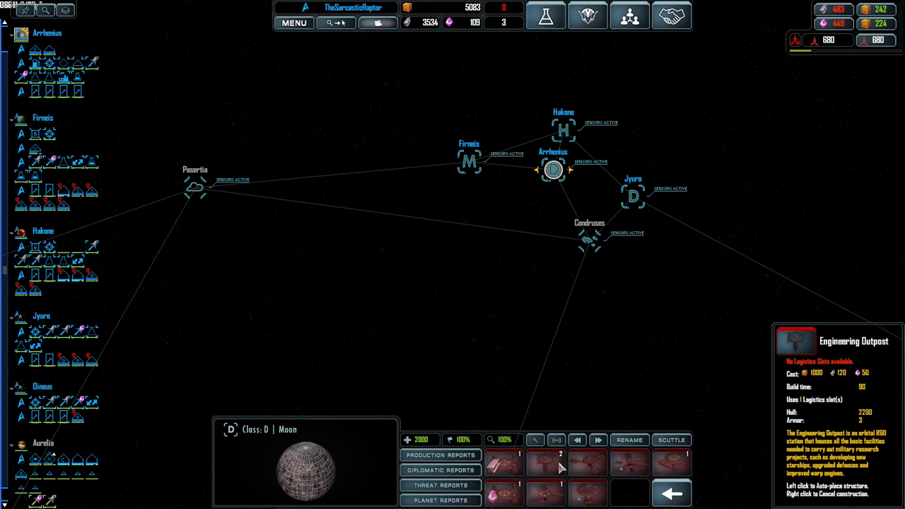
left_click(670, 494)
left_click(566, 241)
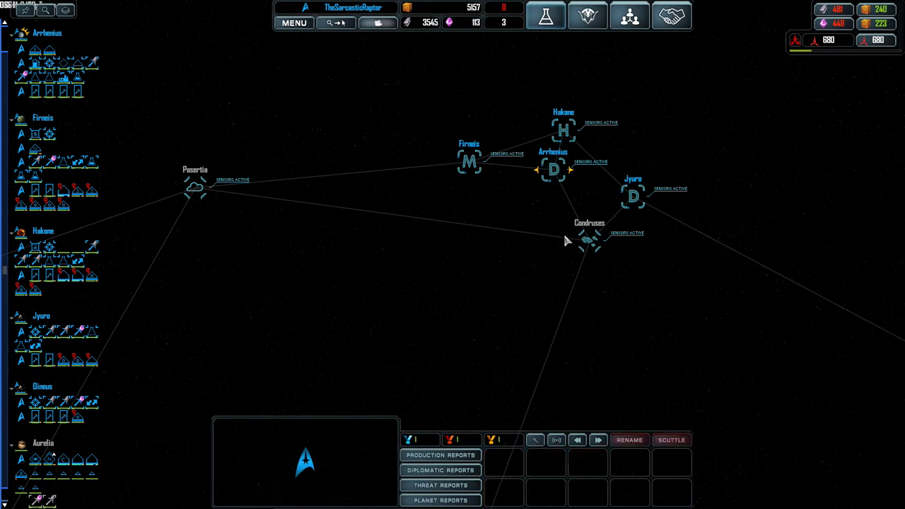
double_click(571, 130)
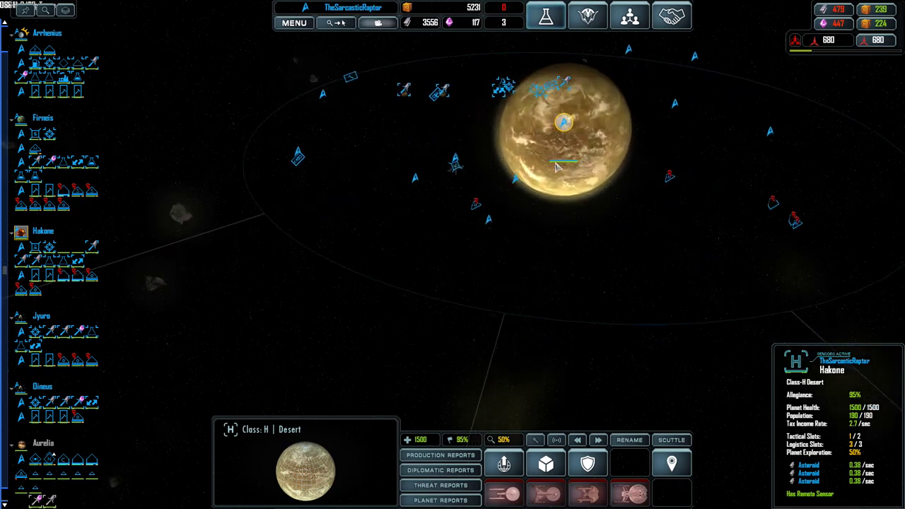
left_click(471, 330)
double_click(350, 202)
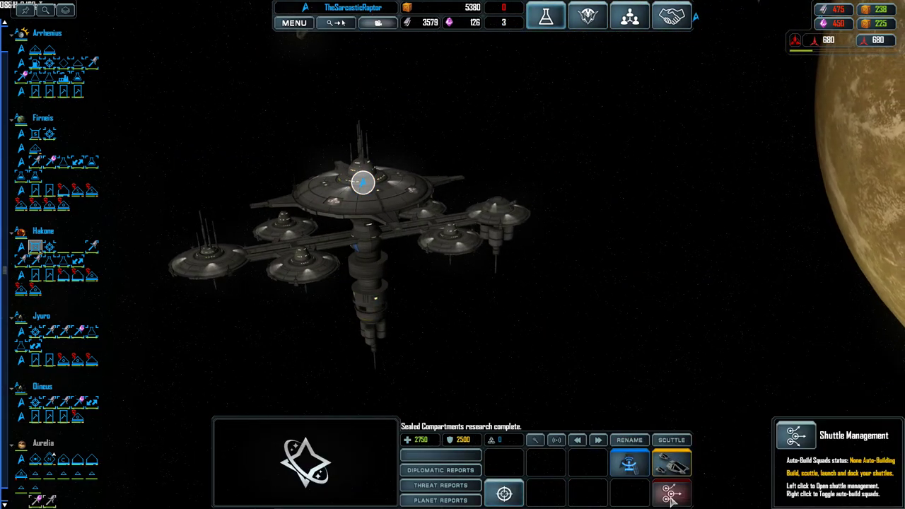
left_click(668, 468)
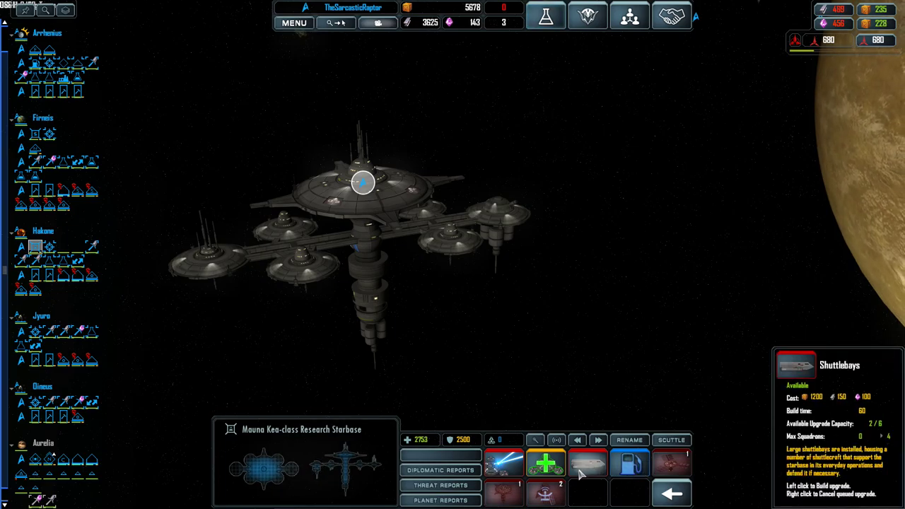
scroll(526, 331, "down", 8)
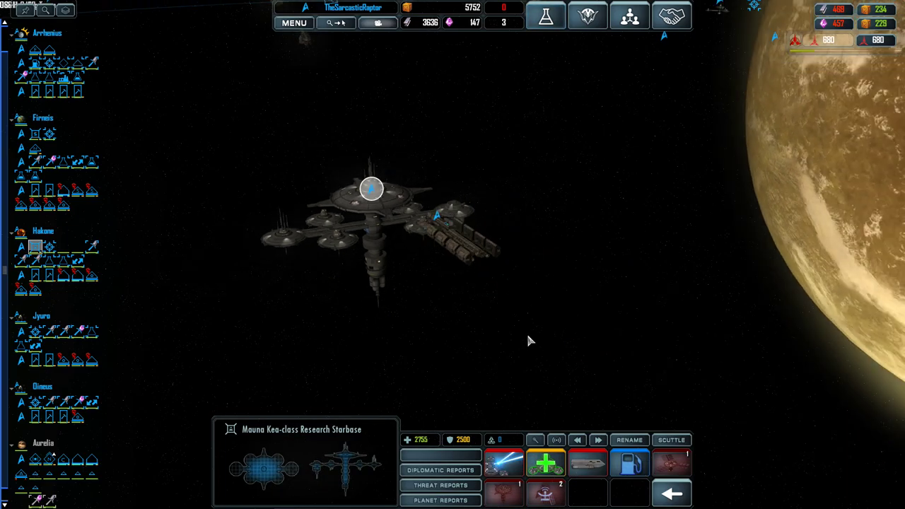
scroll(525, 331, "down", 8)
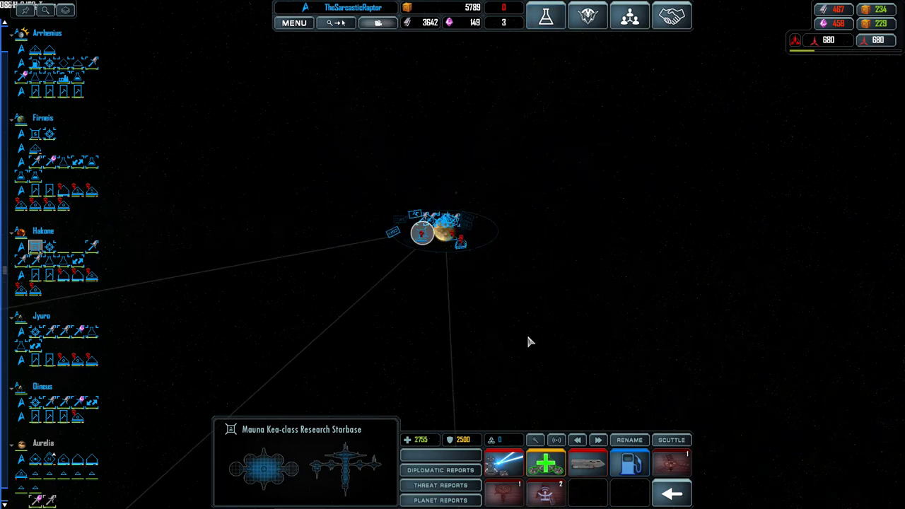
scroll(526, 333, "down", 6)
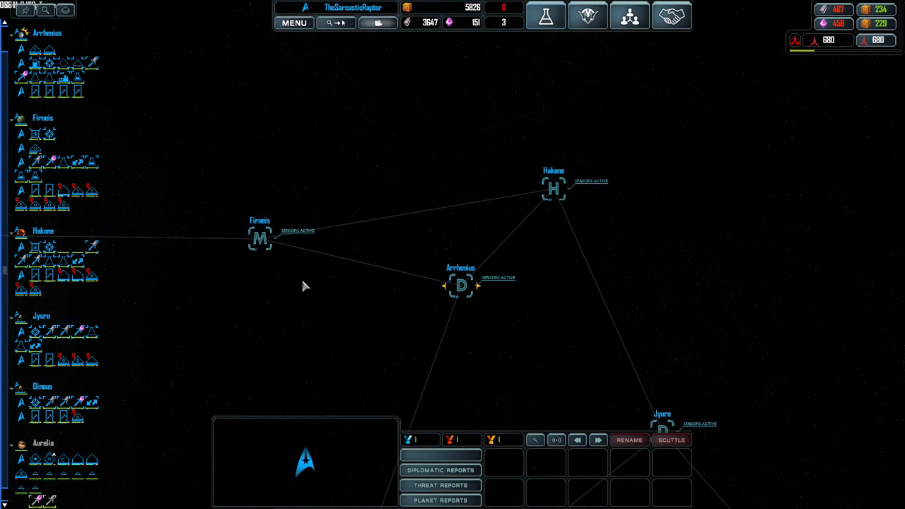
scroll(492, 285, "up", 8)
scroll(487, 268, "up", 8)
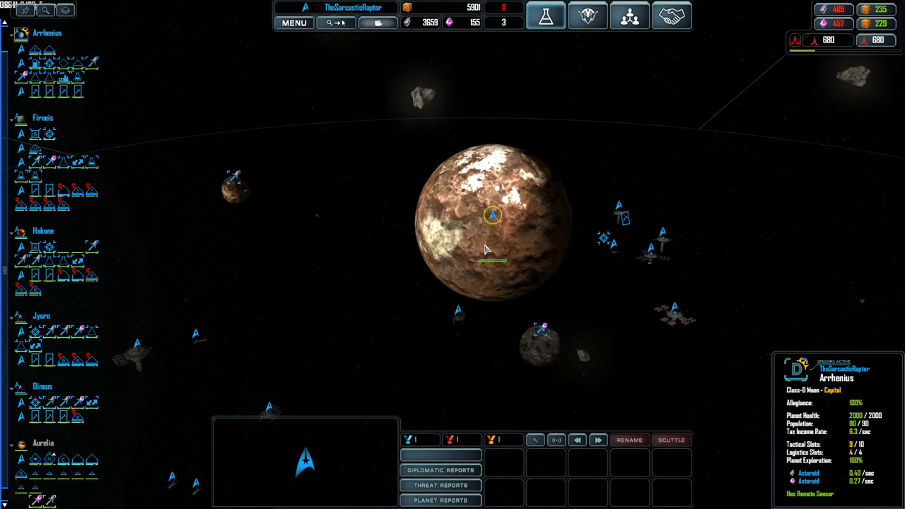
- Browse Arrhenius's logistics structures and ship list, then select the S3 Resupply Station
left_click(486, 249)
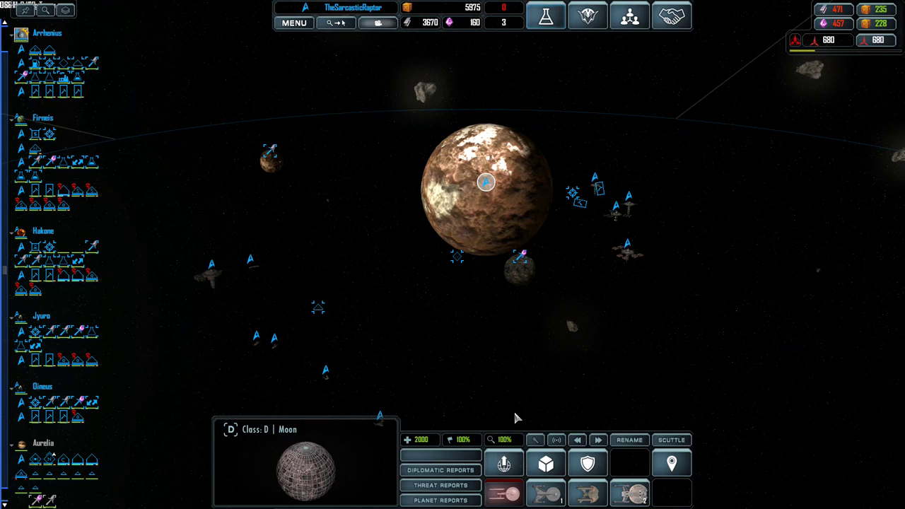
left_click(546, 462)
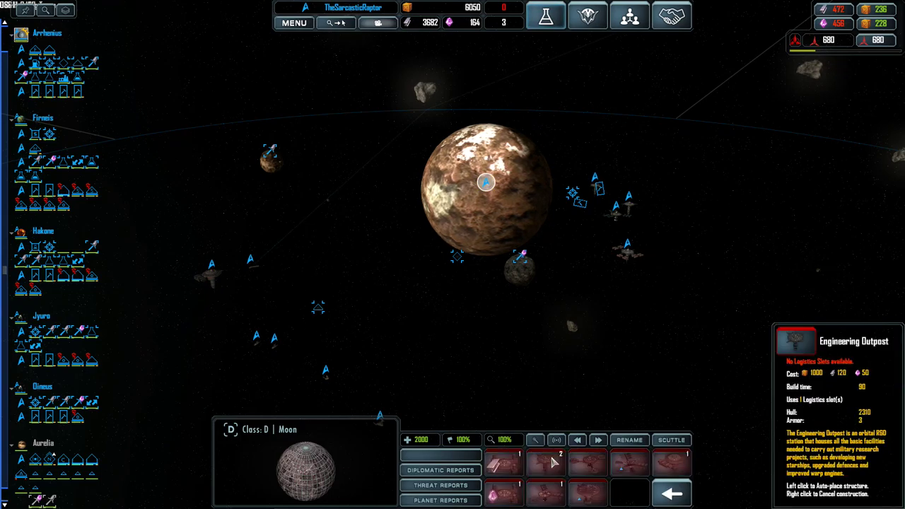
left_click(670, 493)
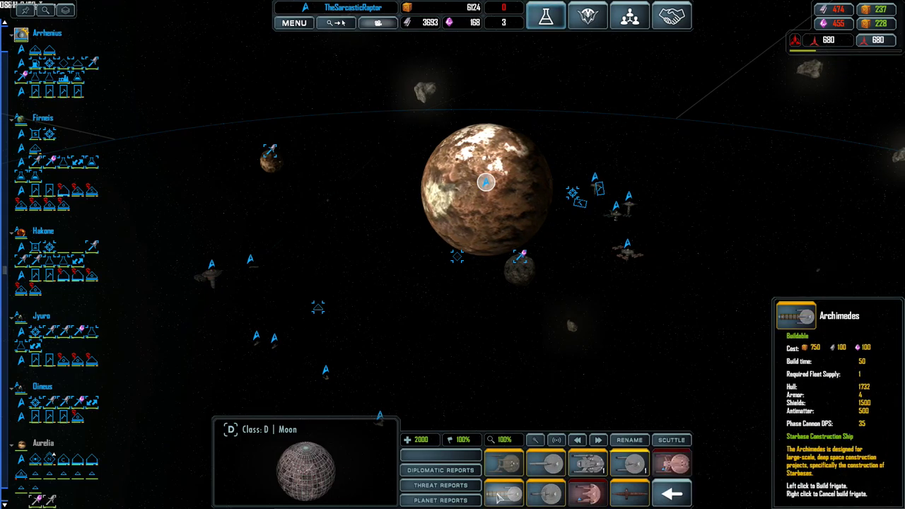
left_click(626, 249)
scroll(626, 248, "up", 3)
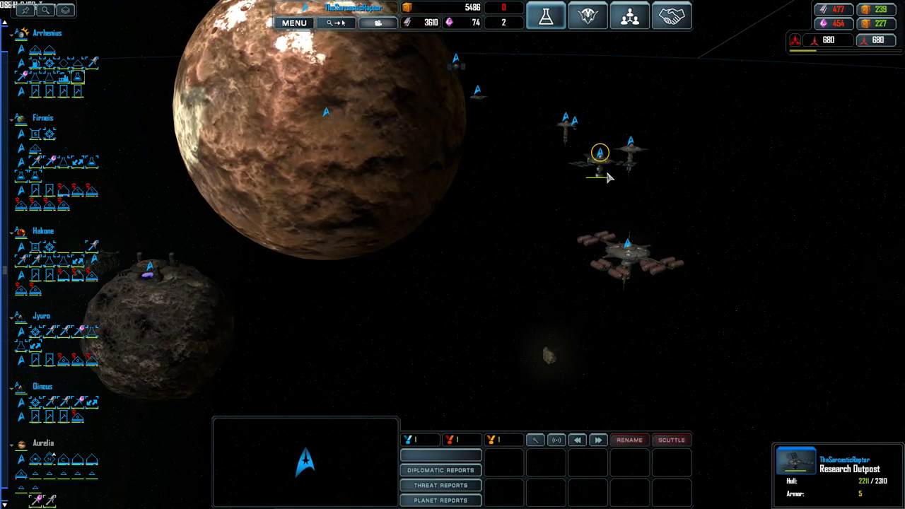
scroll(608, 177, "down", 5)
scroll(602, 176, "down", 5)
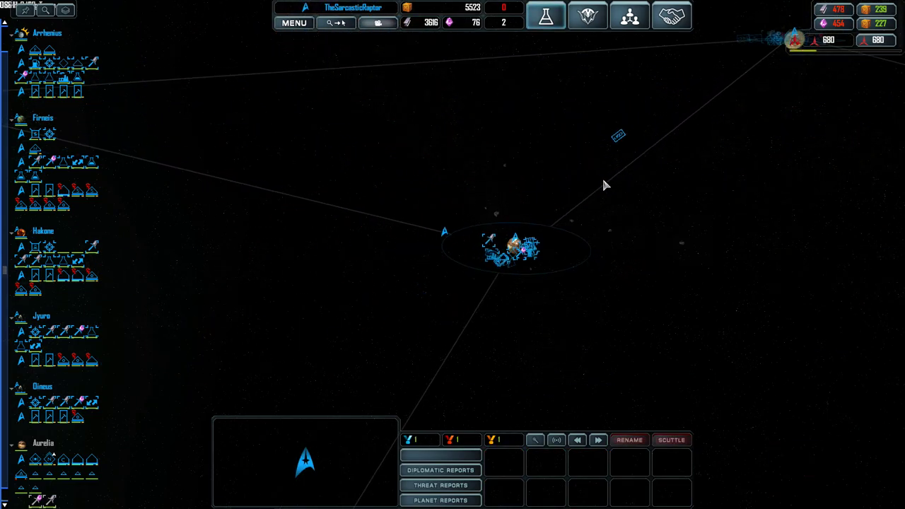
scroll(516, 261, "down", 3)
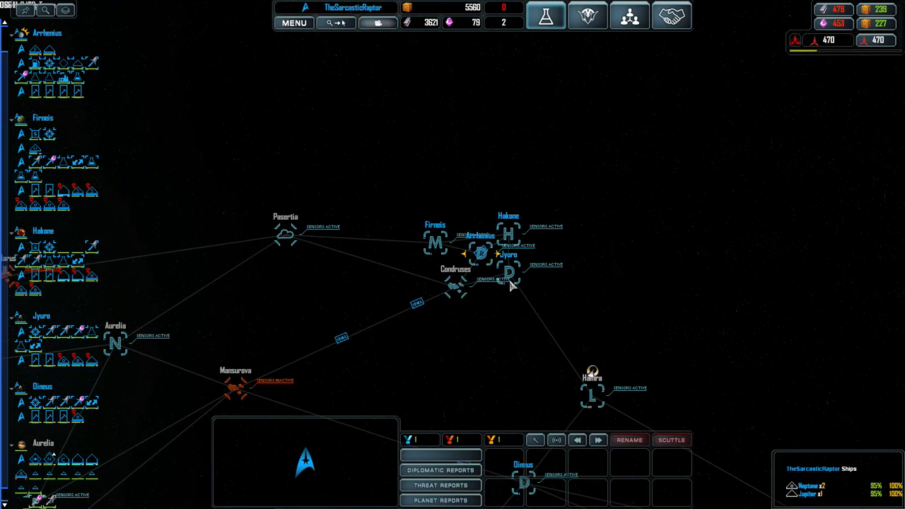
scroll(512, 282, "up", 5)
scroll(512, 280, "up", 5)
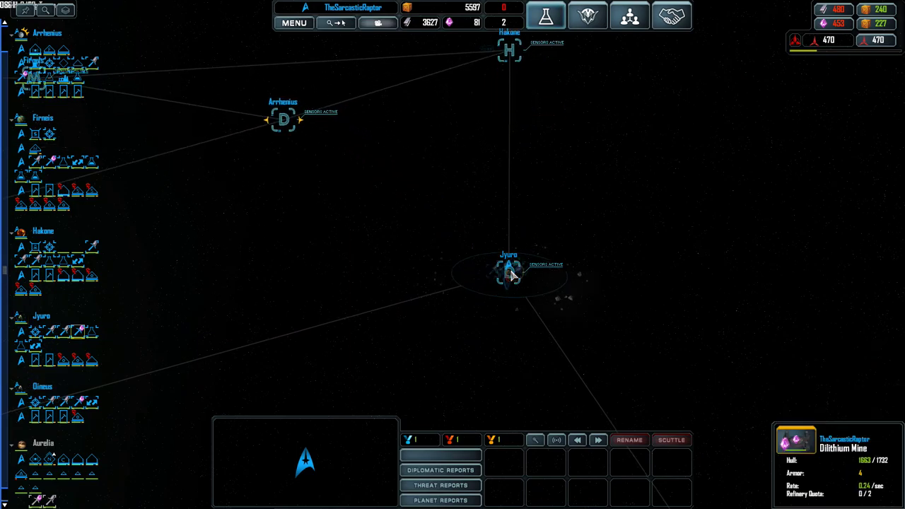
scroll(511, 276, "up", 5)
scroll(511, 275, "up", 3)
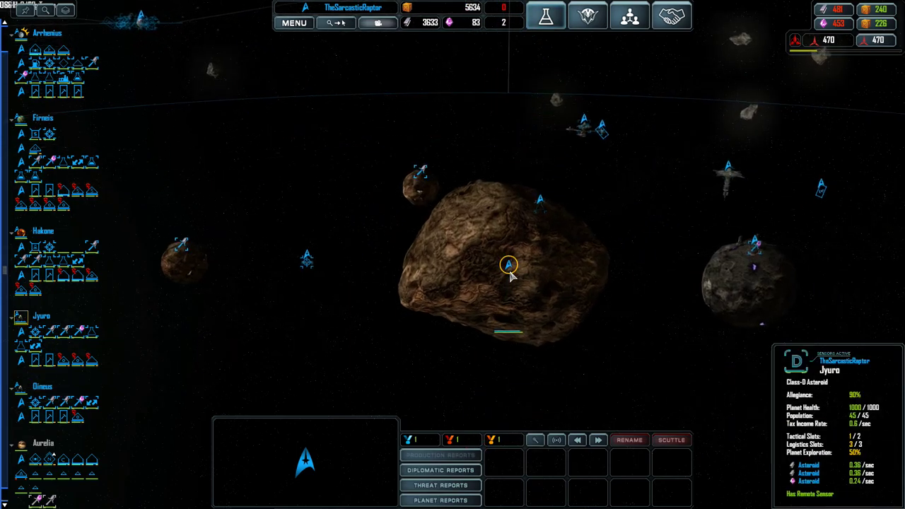
- Check the Jyuro asteroid, then locate and select the Oineus asteroid
left_click(510, 272)
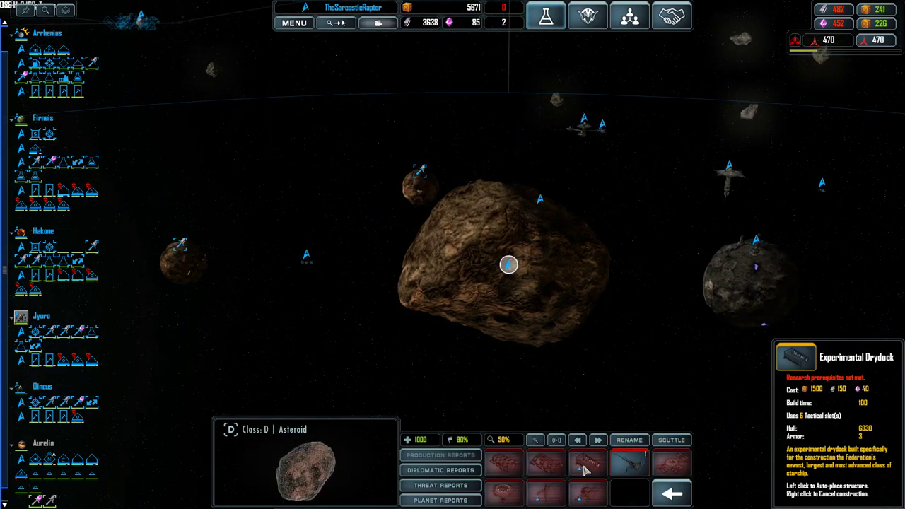
scroll(508, 265, "down", 5)
scroll(509, 265, "down", 3)
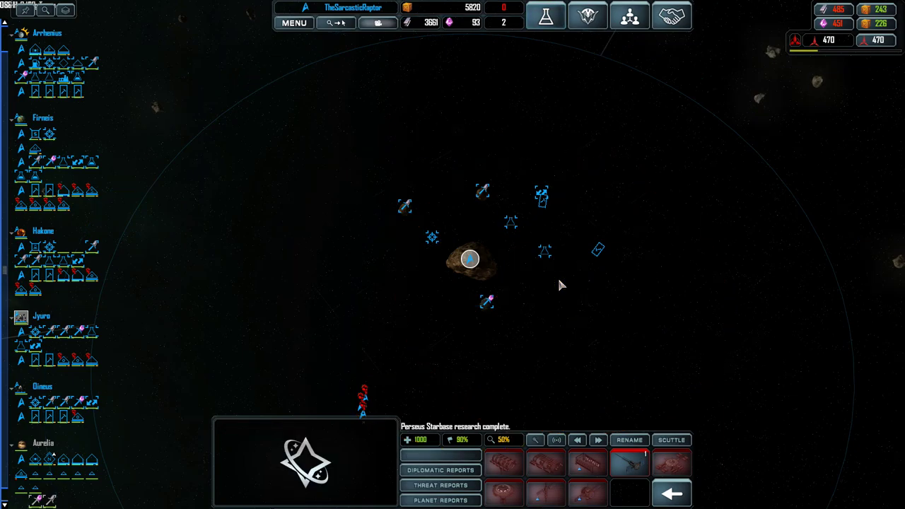
scroll(630, 321, "down", 4)
scroll(629, 321, "down", 5)
scroll(629, 321, "down", 4)
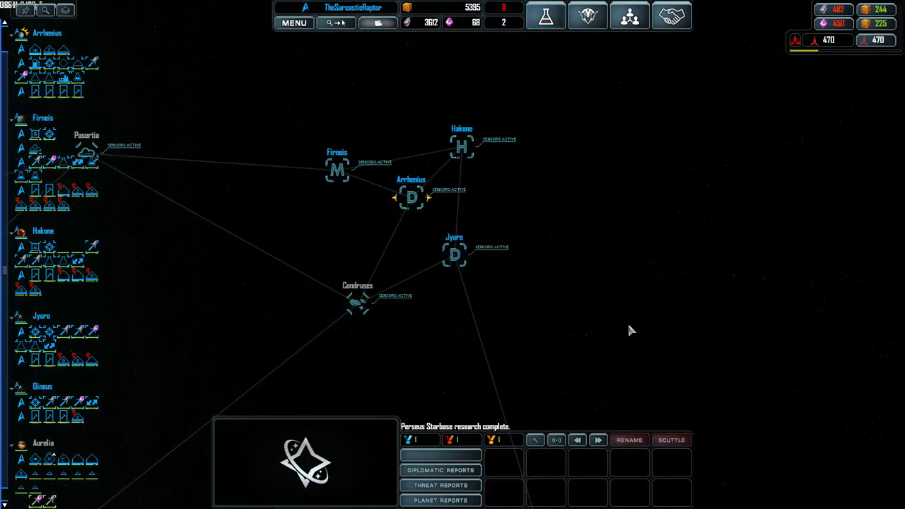
scroll(630, 329, "down", 4)
scroll(488, 375, "down", 3)
left_click(450, 212)
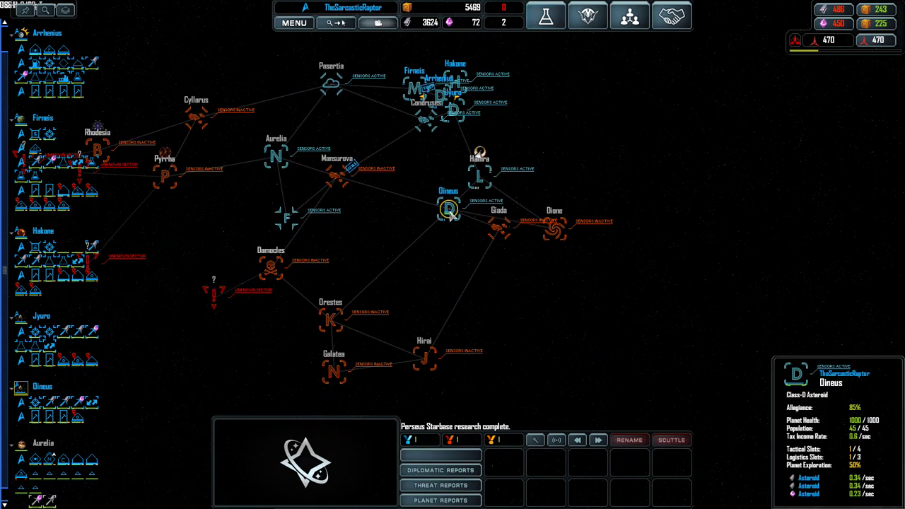
scroll(449, 212, "up", 8)
scroll(450, 212, "up", 6)
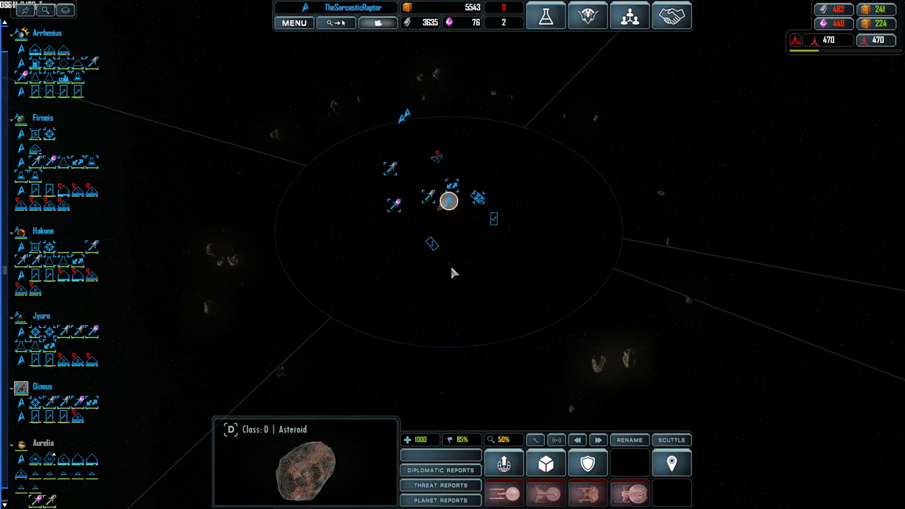
left_click(396, 233)
left_click(427, 198)
scroll(459, 212, "up", 2)
left_click(463, 210)
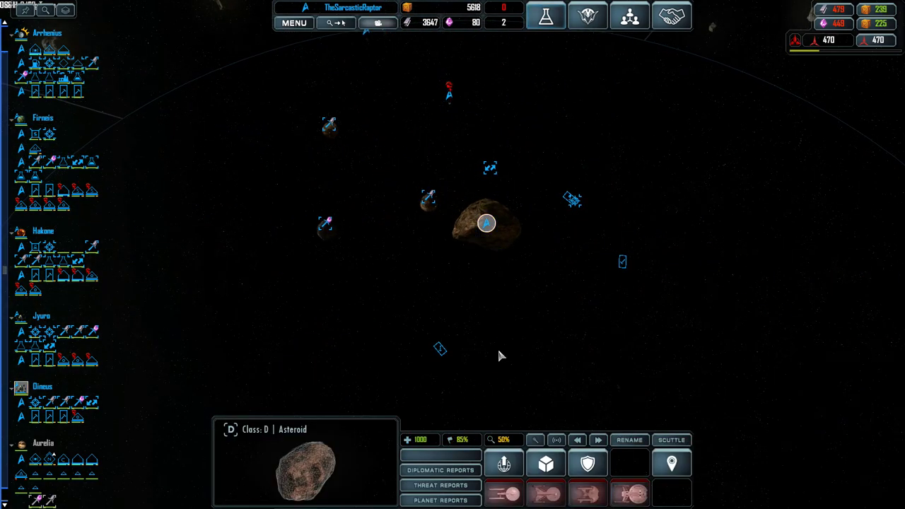
- Order a C2 Refinery from Logistics Structures, placed beside the Oineus asteroid
left_click(509, 463)
left_click(629, 493)
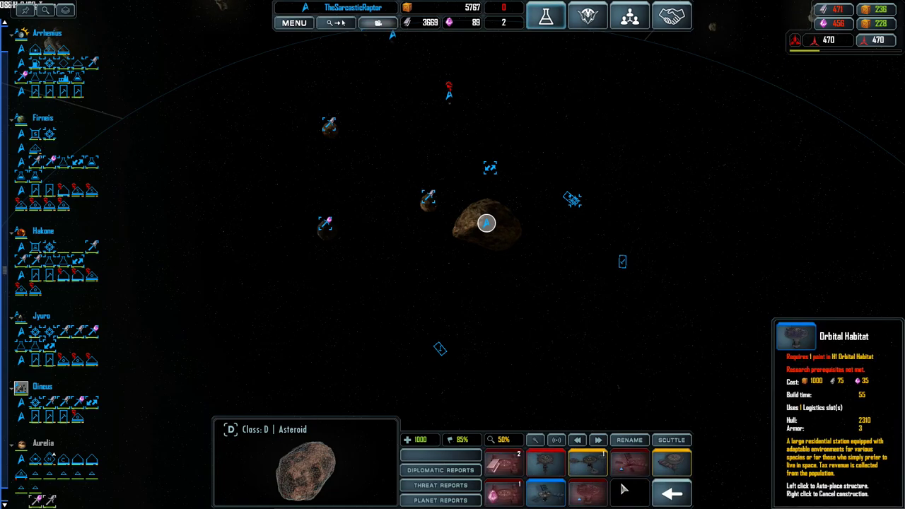
left_click(662, 472)
left_click(417, 278)
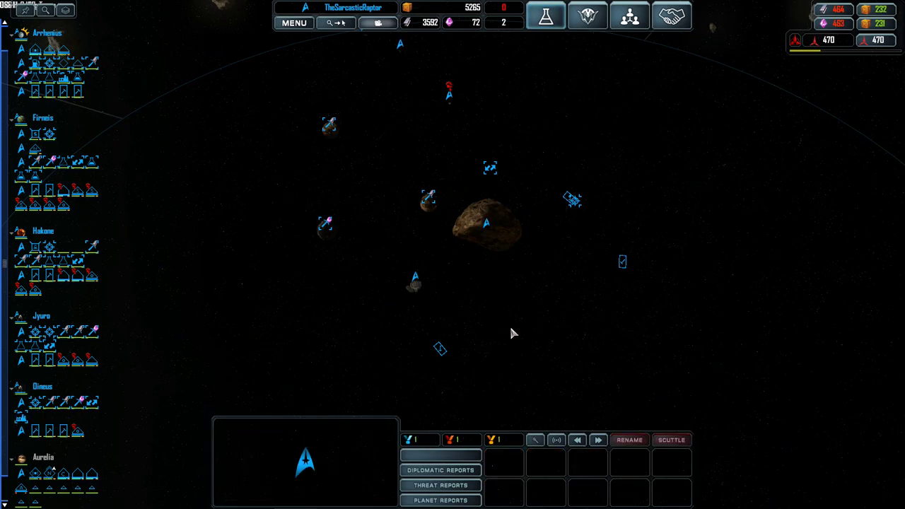
scroll(474, 301, "down", 8)
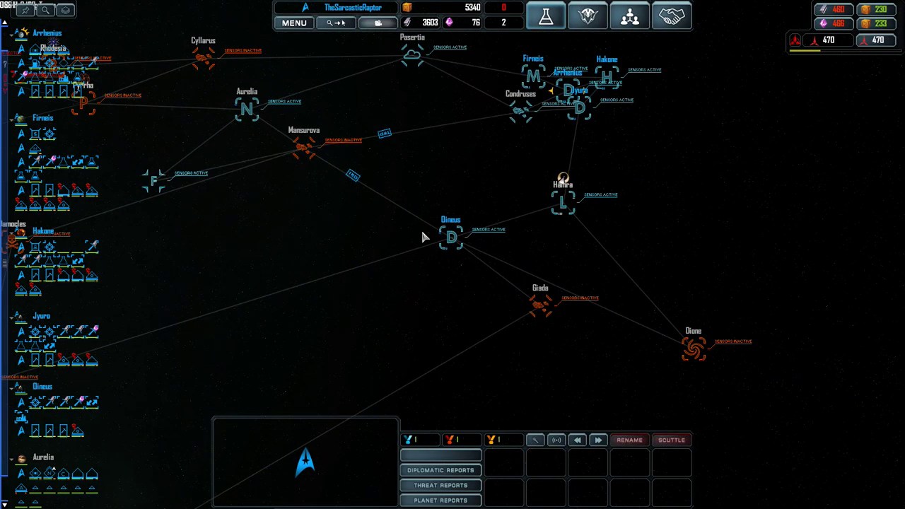
scroll(293, 176, "up", 3)
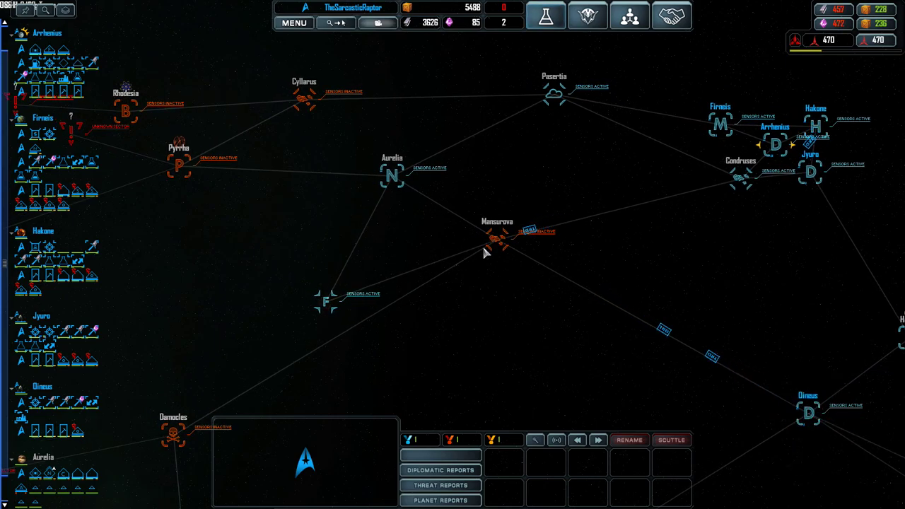
scroll(396, 247, "up", 3)
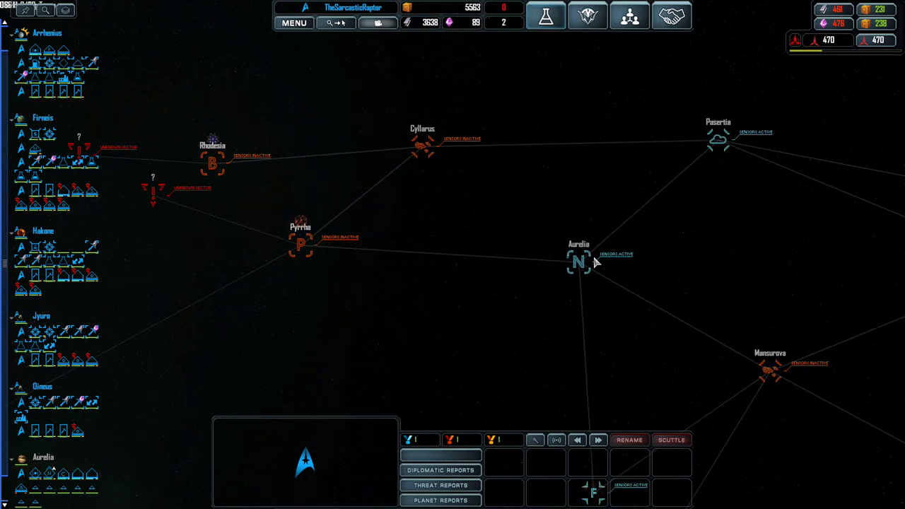
- Select the Korolev fleet at Aurelia, pan the map, deselect, and move to Arrhenius
left_click(578, 265)
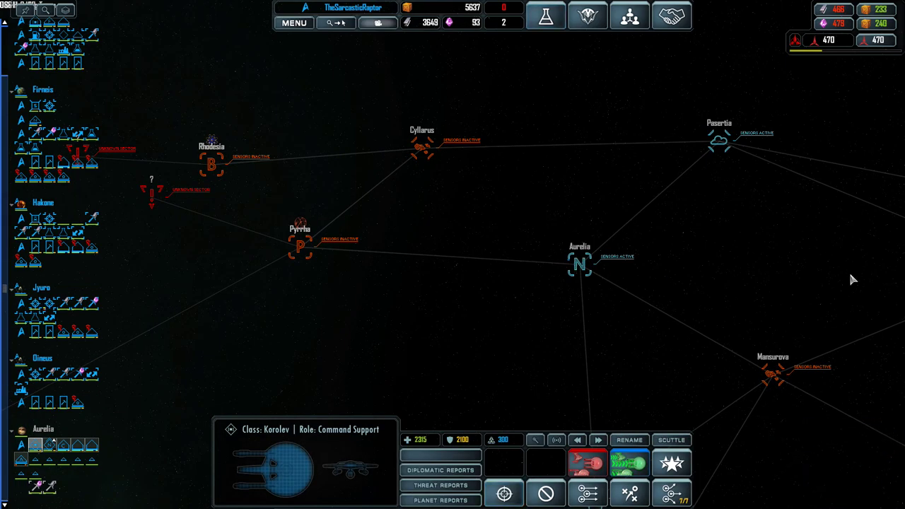
left_click_drag(851, 279, 529, 263)
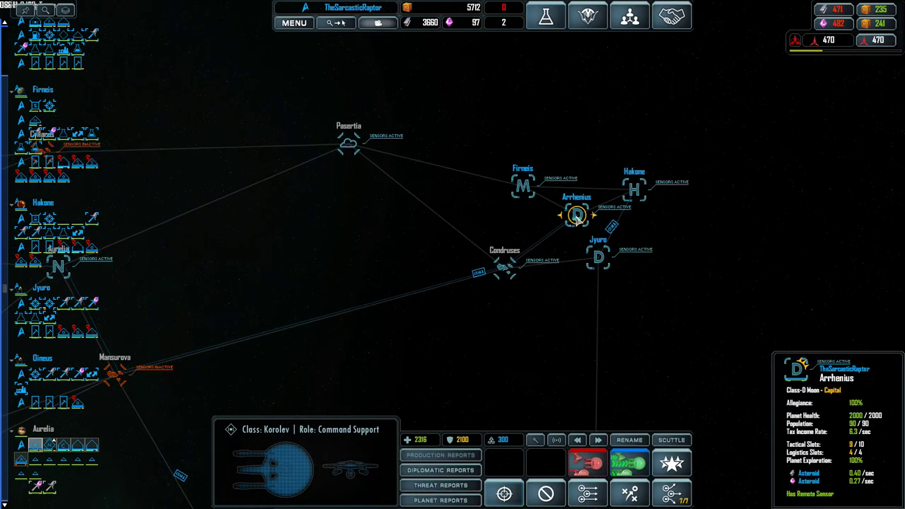
left_click_drag(318, 247, 594, 250)
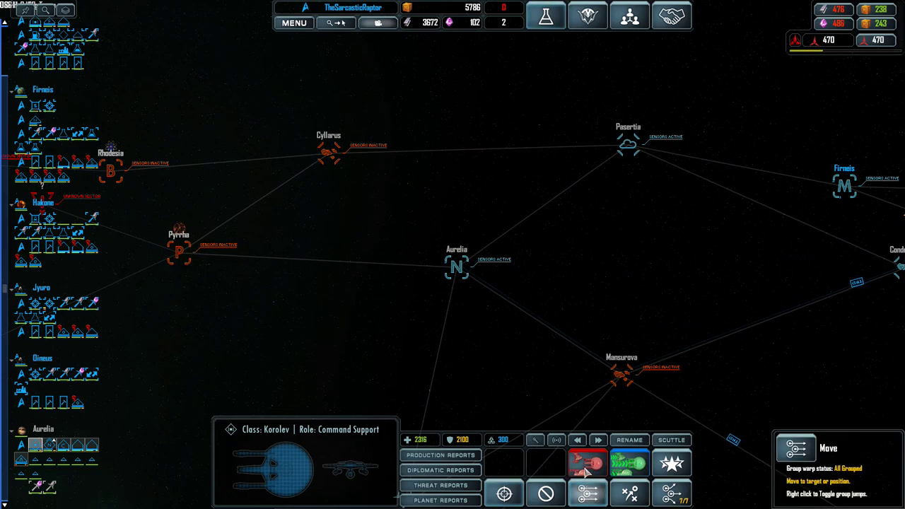
left_click(586, 471)
left_click_drag(706, 248, 424, 268)
scroll(623, 219, "up", 3)
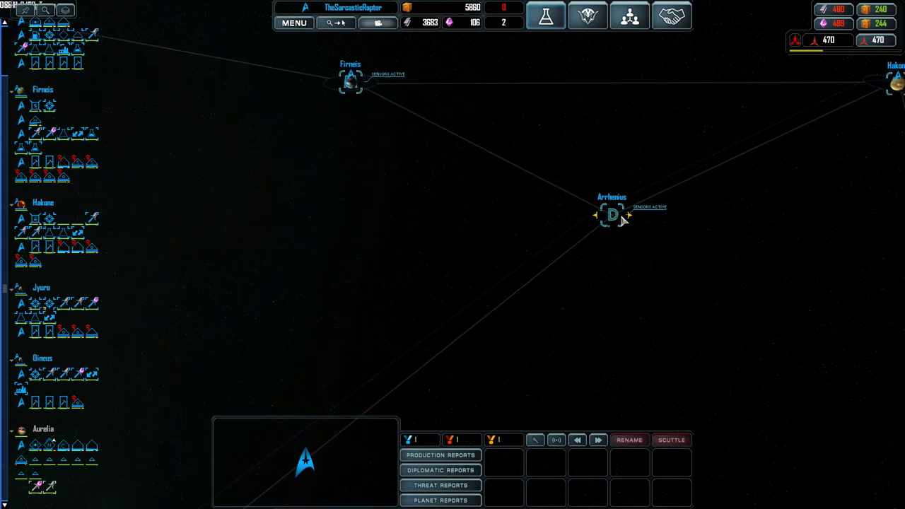
scroll(624, 219, "up", 5)
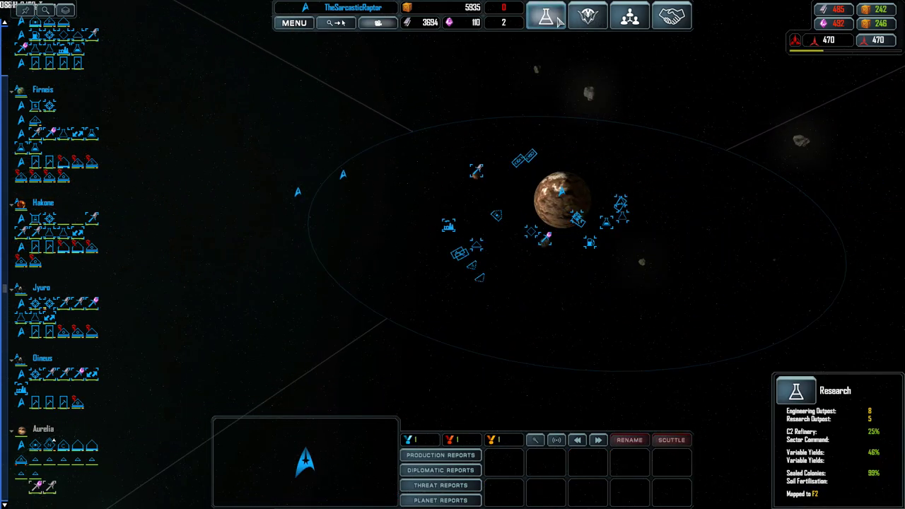
- Research the Lt. Commander crew upgrade under Fleet Capacity and review the Spaceframe hull tree
left_click(548, 17)
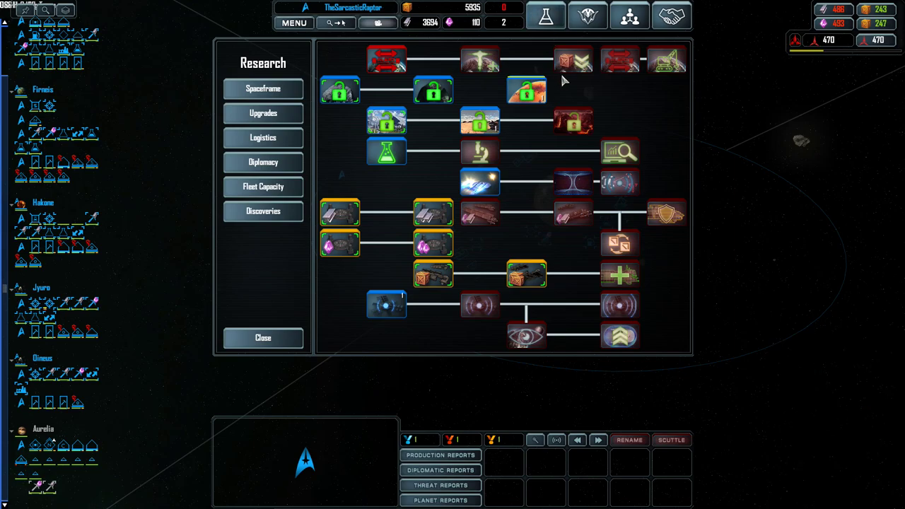
left_click(263, 338)
scroll(267, 328, "down", 5)
scroll(267, 329, "down", 5)
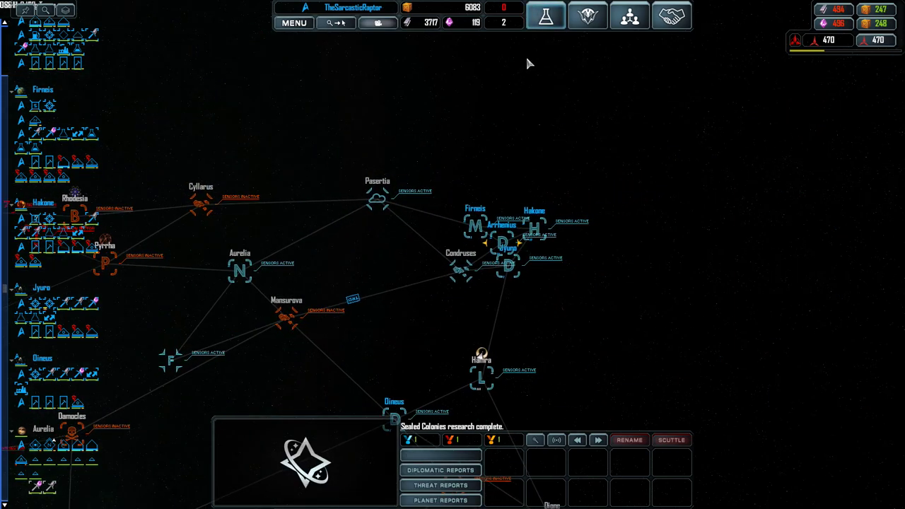
left_click(546, 17)
mouse_move(480, 120)
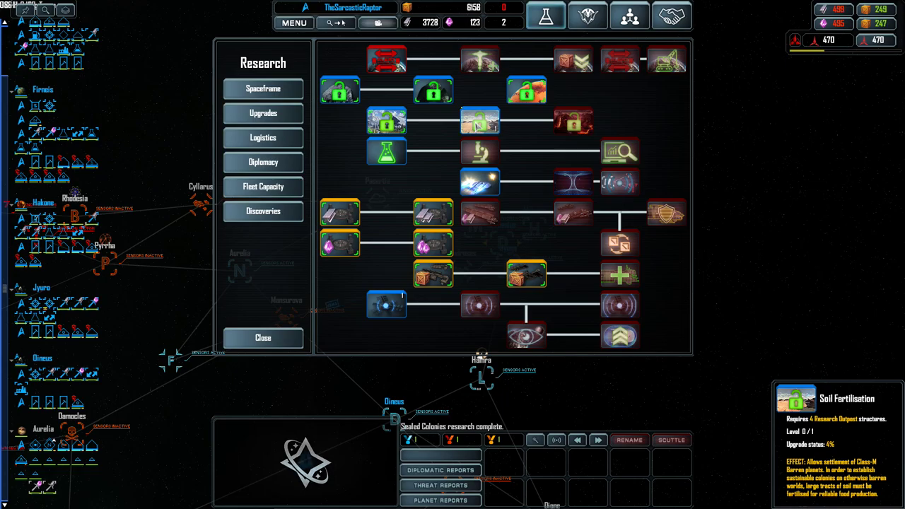
left_click(263, 338)
scroll(535, 202, "up", 3)
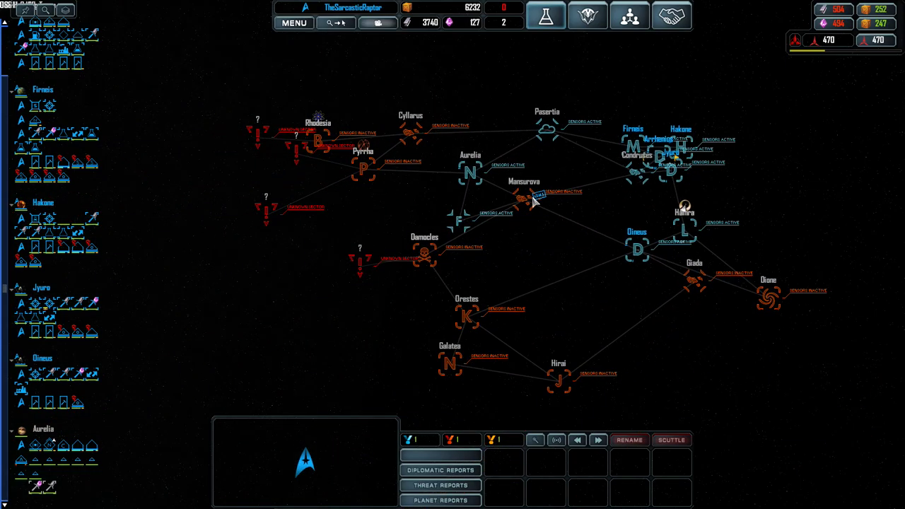
scroll(534, 203, "up", 1)
scroll(480, 168, "up", 4)
scroll(480, 168, "down", 3)
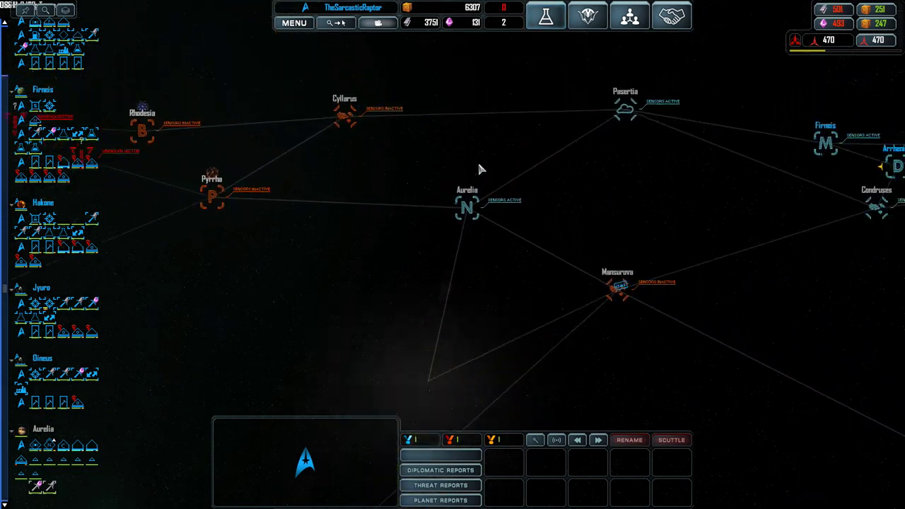
scroll(474, 274, "down", 4)
scroll(444, 342, "up", 3)
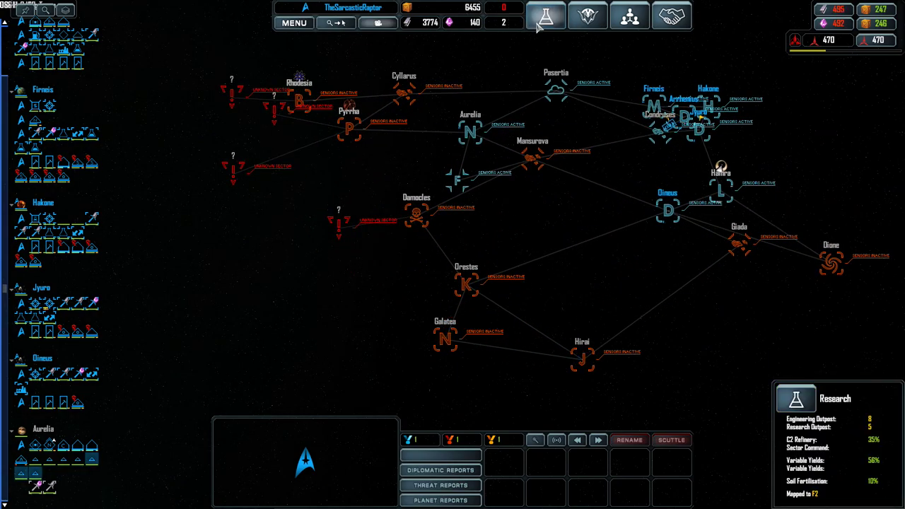
left_click(546, 16)
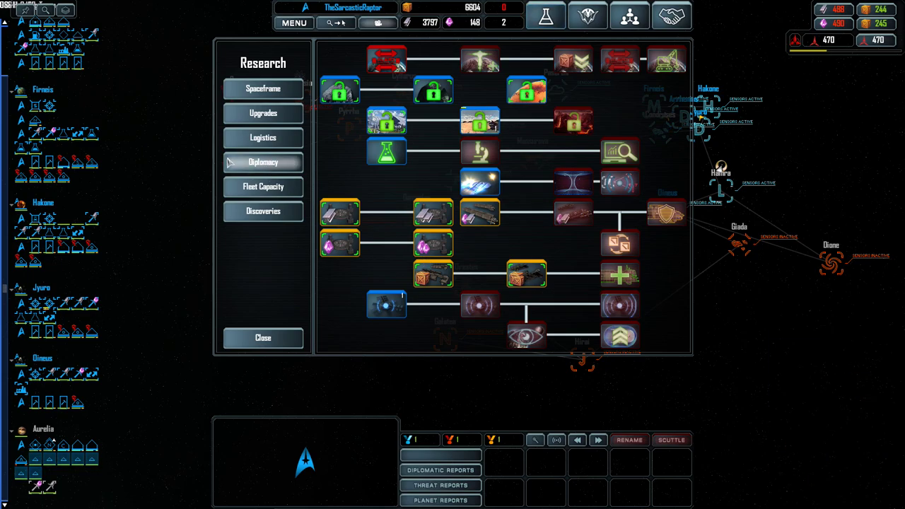
left_click(262, 88)
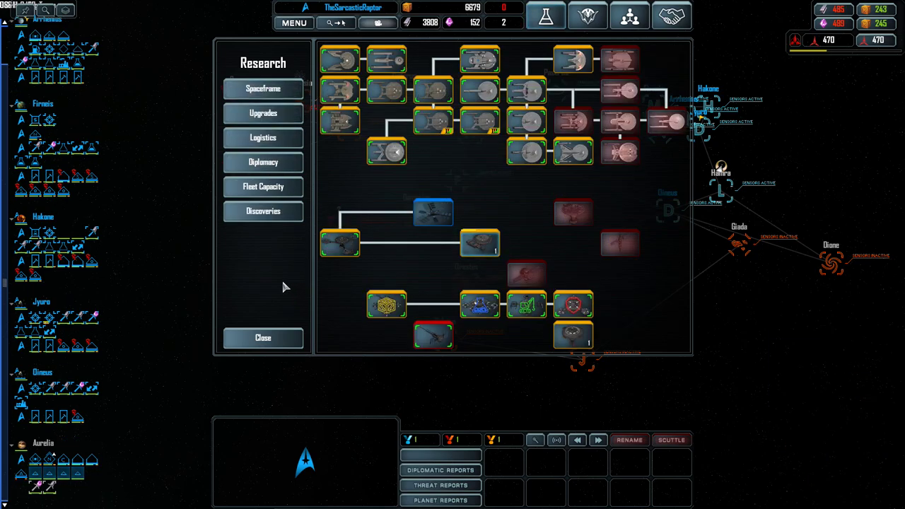
left_click(546, 16)
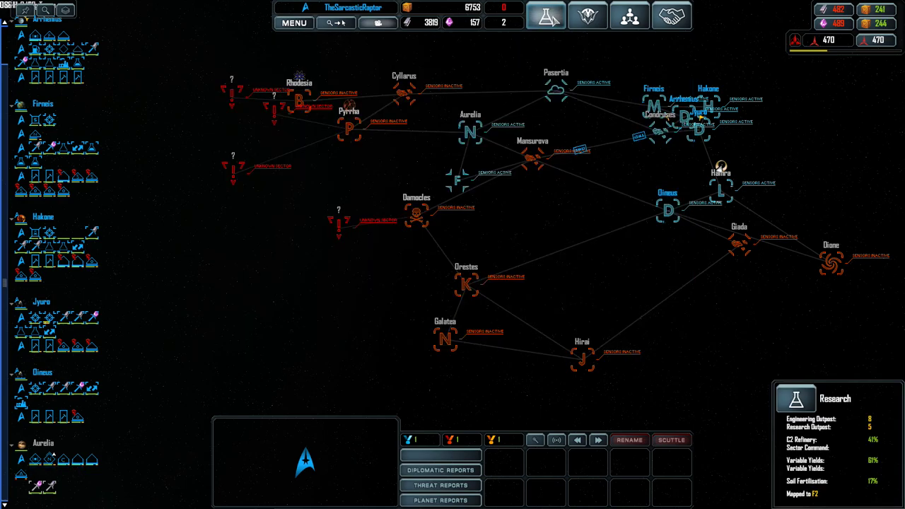
left_click(546, 15)
left_click(263, 186)
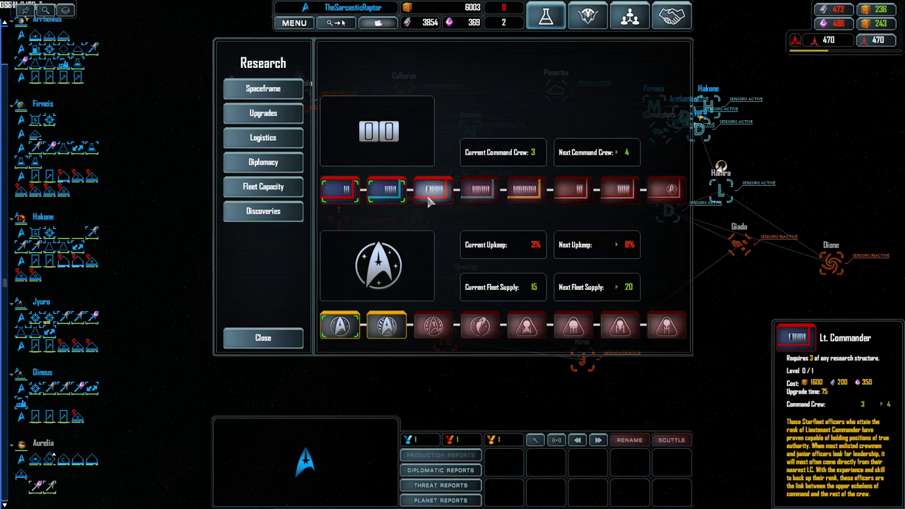
left_click(263, 88)
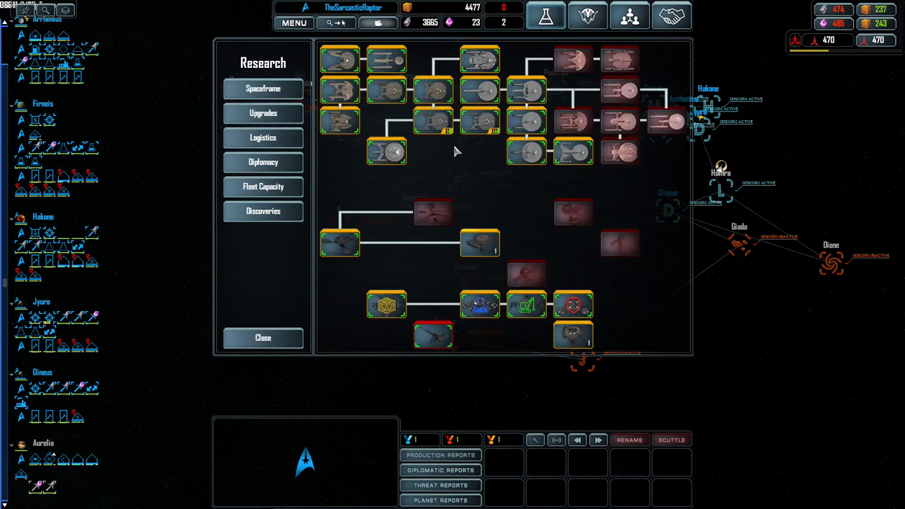
- Check Arrhenius's build queue, buy Dilithium, and research the Geronimo-class hull
left_click(263, 338)
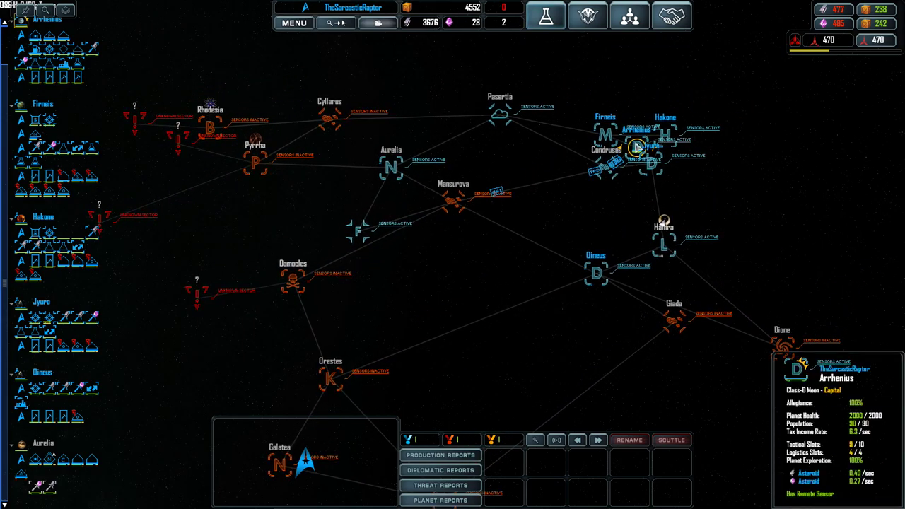
scroll(639, 147, "up", 3)
left_click(643, 149)
left_click(551, 487)
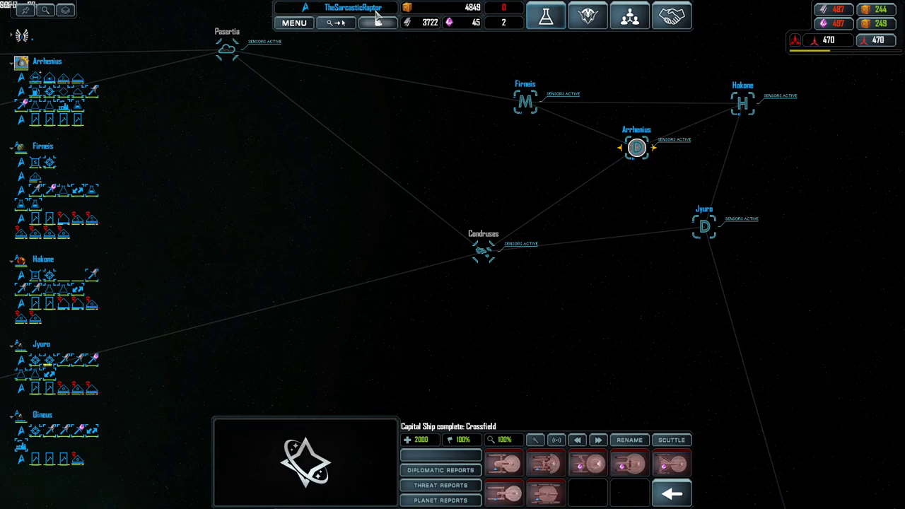
left_click(548, 16)
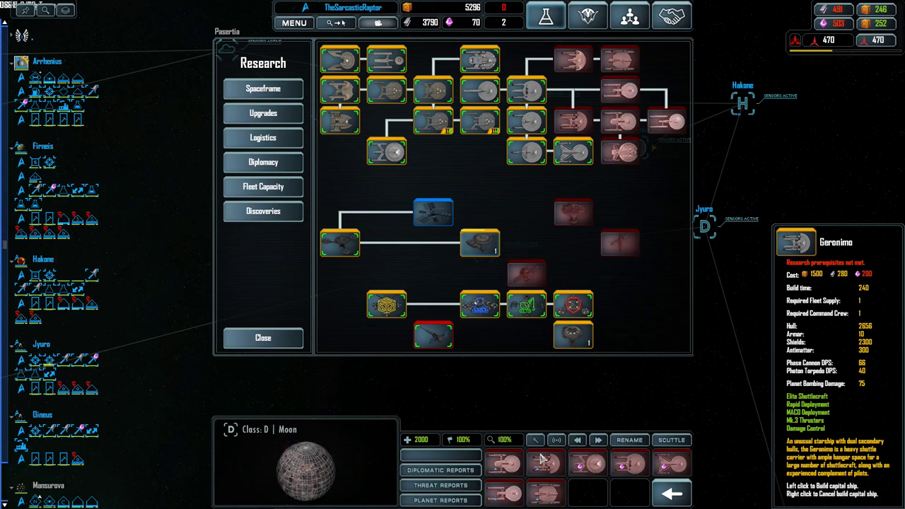
left_click(839, 23)
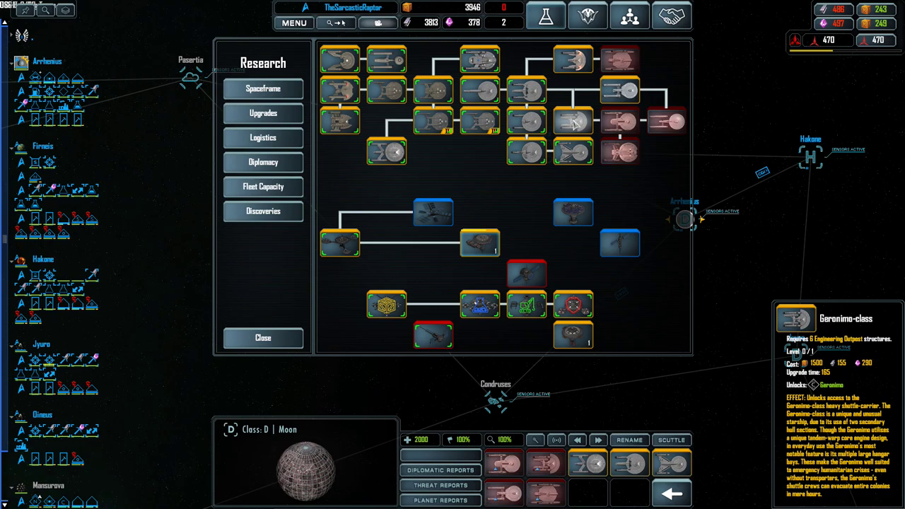
- Zoom into the Mansurova raid and check the USS Hawkings' ability upgrades
left_click(290, 337)
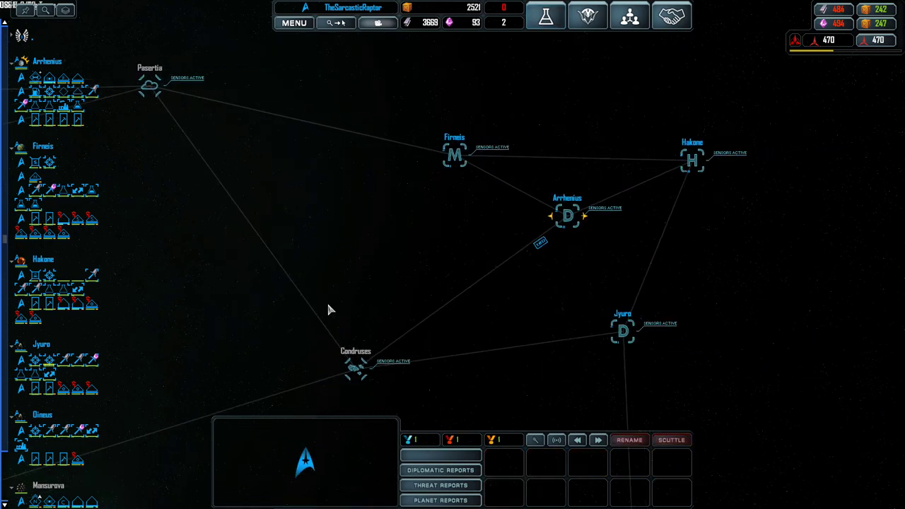
scroll(330, 298, "down", 3)
mouse_move(409, 309)
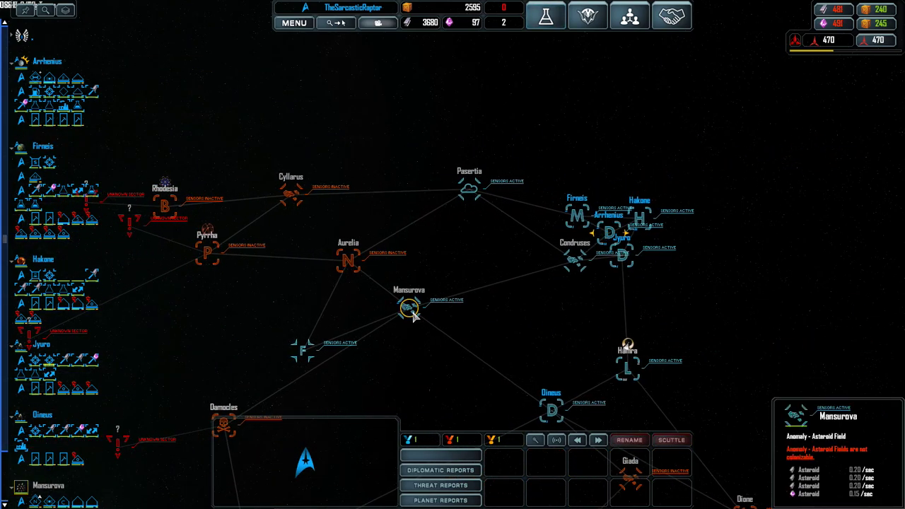
double_click(404, 313)
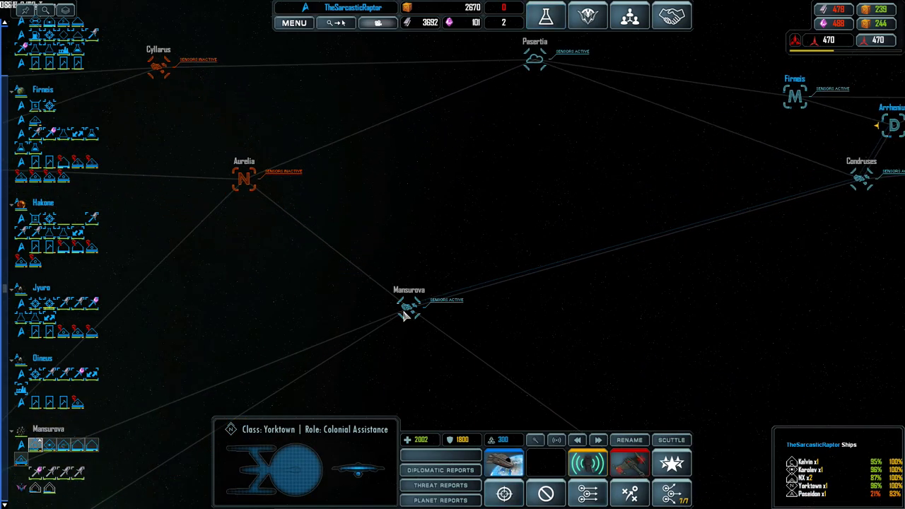
scroll(495, 318, "up", 2)
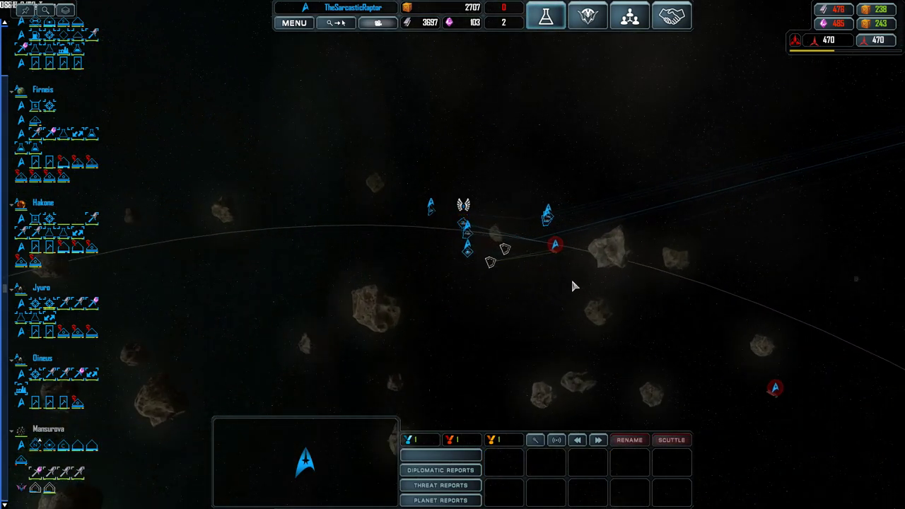
left_click(505, 249)
scroll(509, 254, "up", 5)
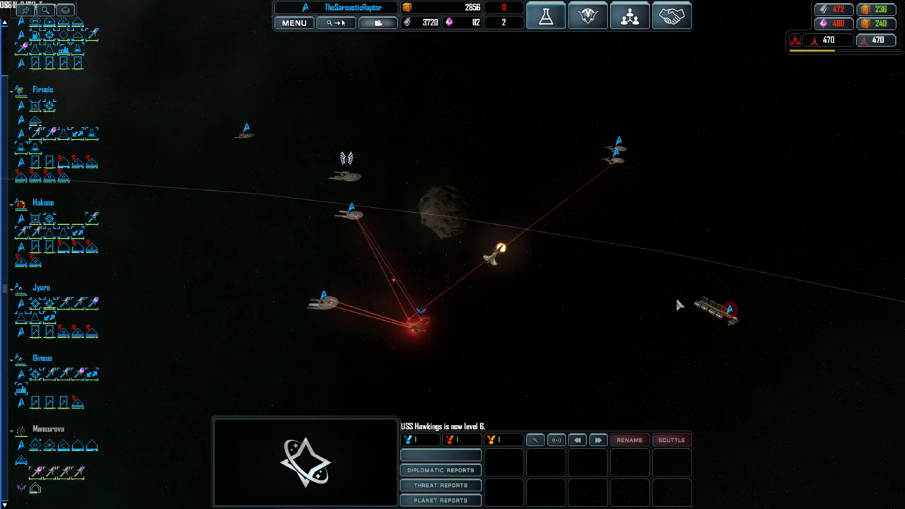
scroll(428, 318, "down", 6)
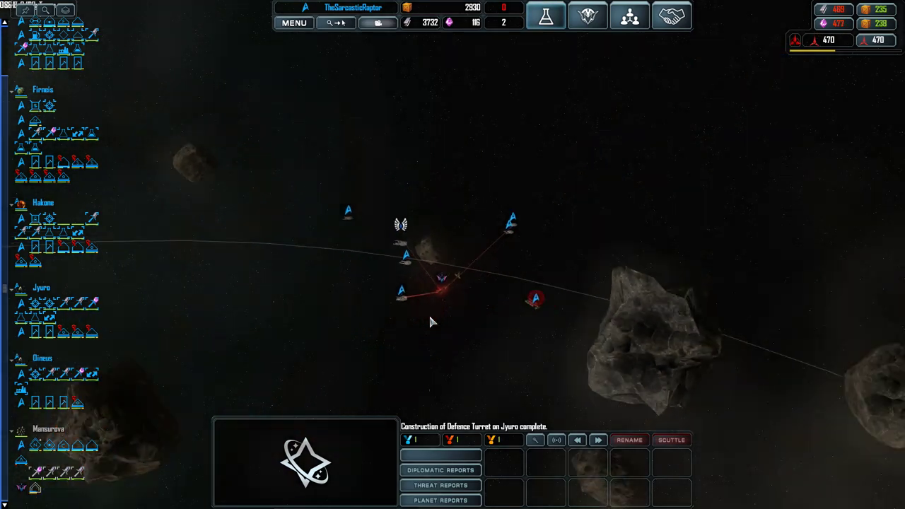
scroll(428, 312, "up", 6)
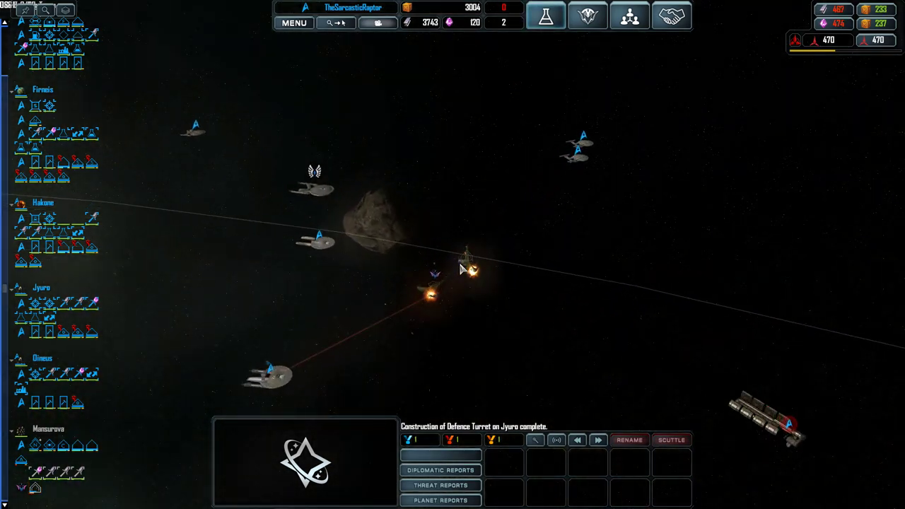
scroll(397, 318, "down", 3)
left_click(304, 205)
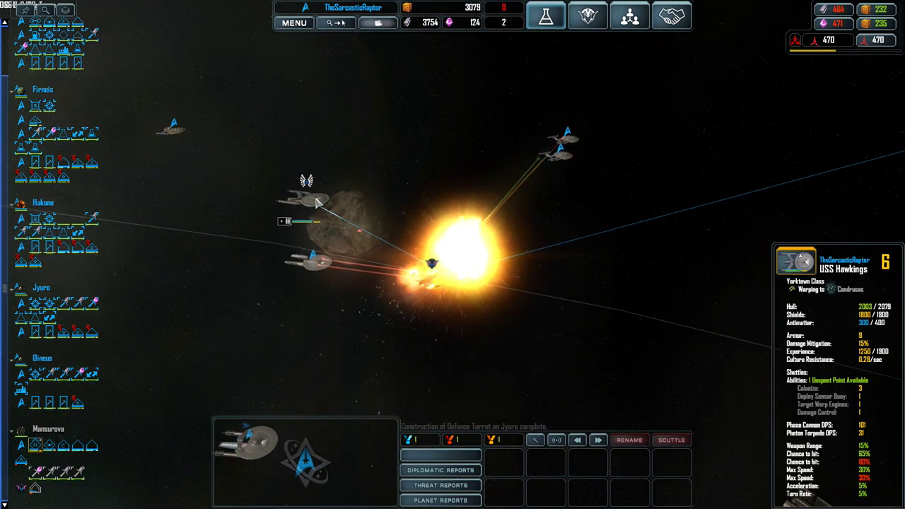
left_click(671, 464)
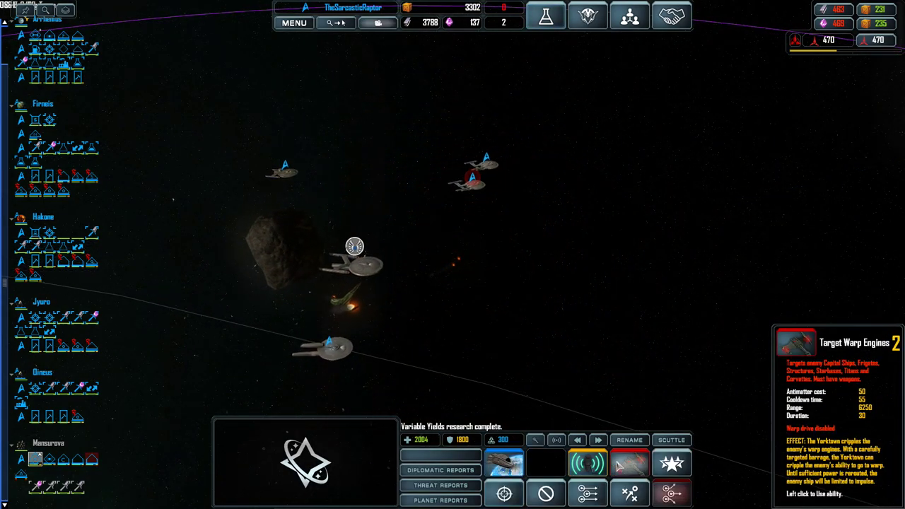
scroll(452, 255, "down", 5)
- Inspect the Kelvin, the rest of the group, and the Korolev
left_click(423, 284)
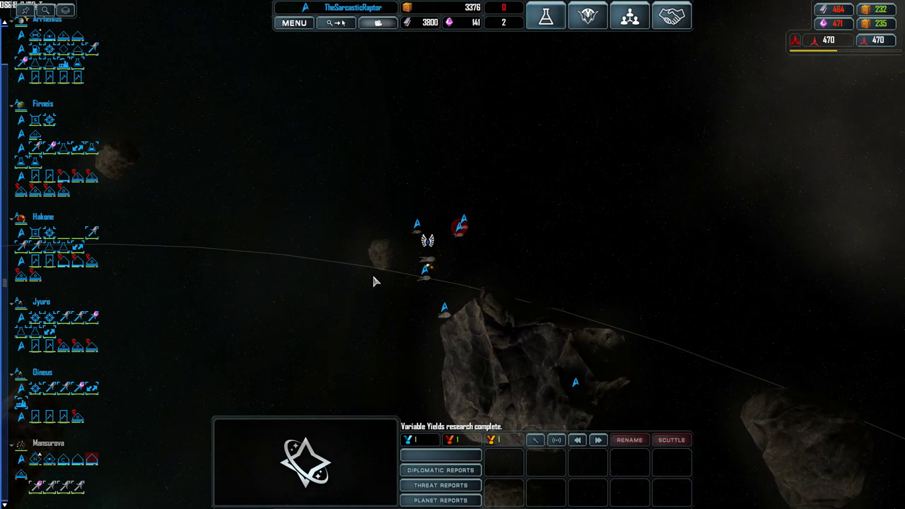
scroll(334, 251, "up", 5)
left_click(408, 262)
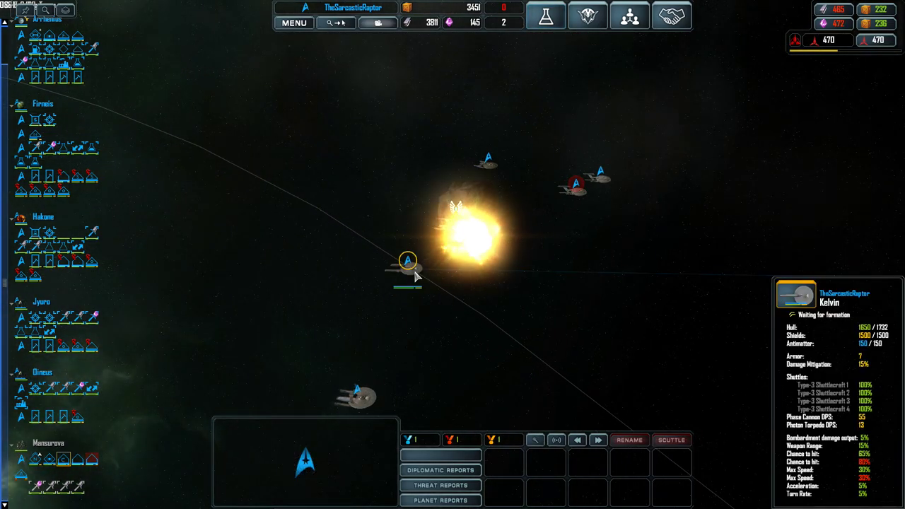
left_click(488, 162)
left_click(599, 174)
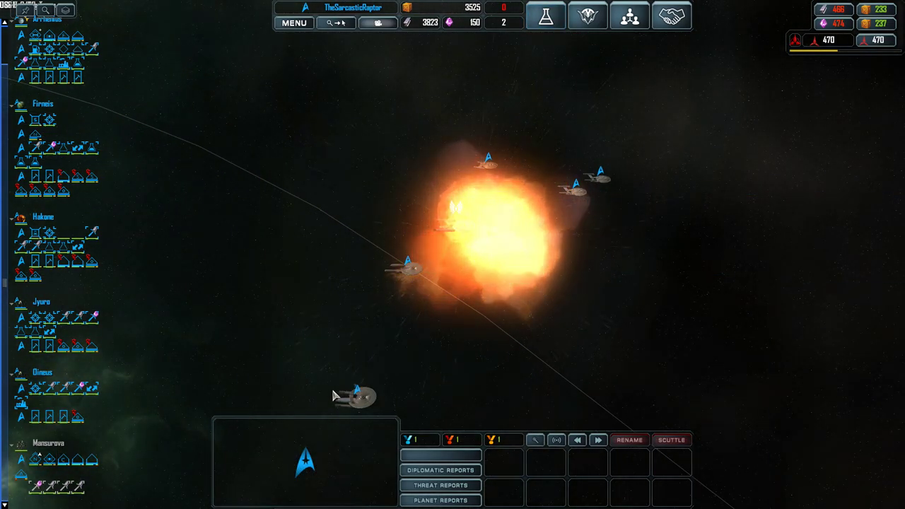
left_click(357, 394)
scroll(604, 344, "down", 5)
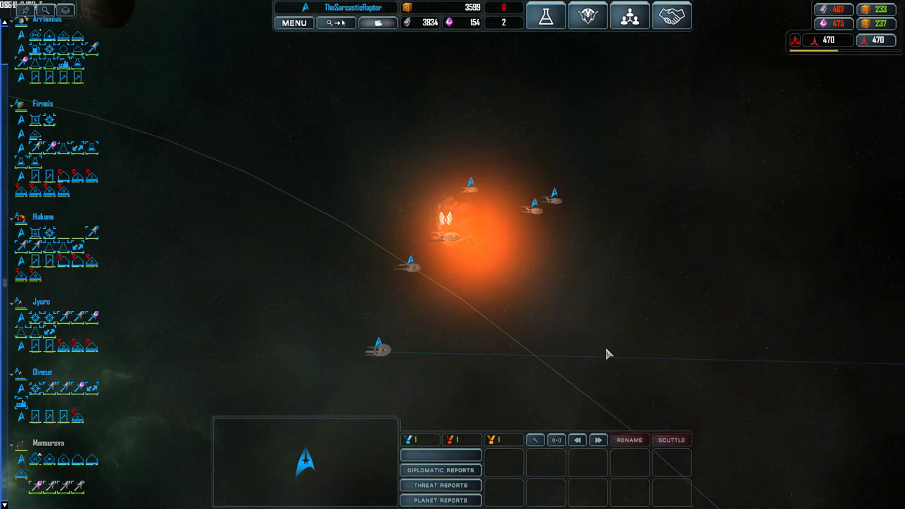
scroll(604, 344, "down", 5)
scroll(602, 341, "down", 3)
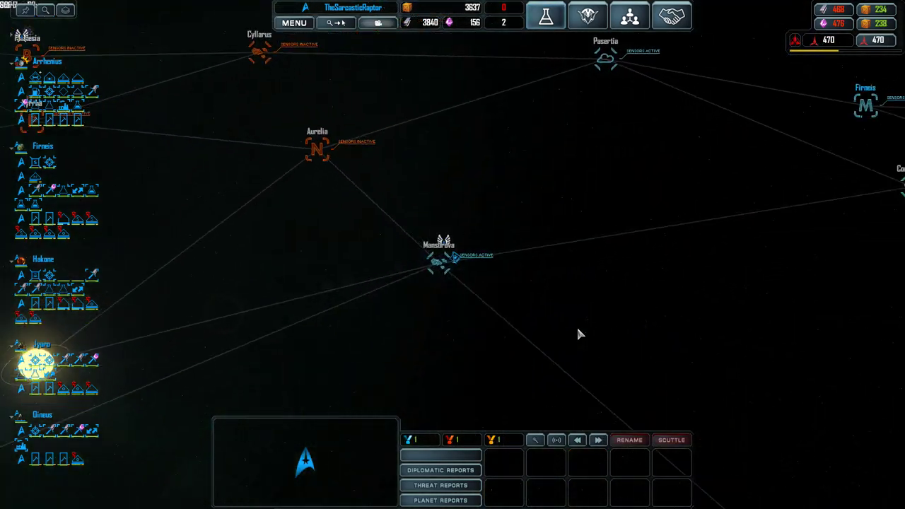
scroll(577, 333, "down", 3)
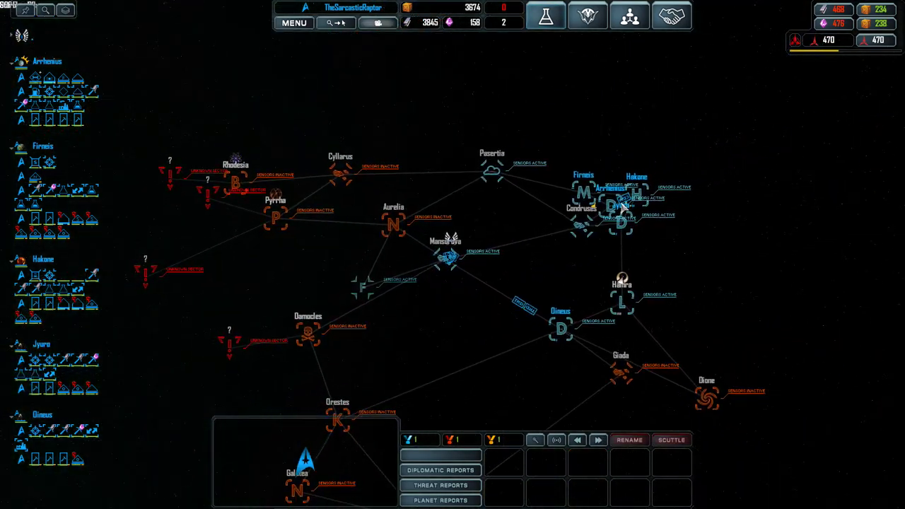
scroll(608, 226, "up", 5)
scroll(613, 222, "up", 5)
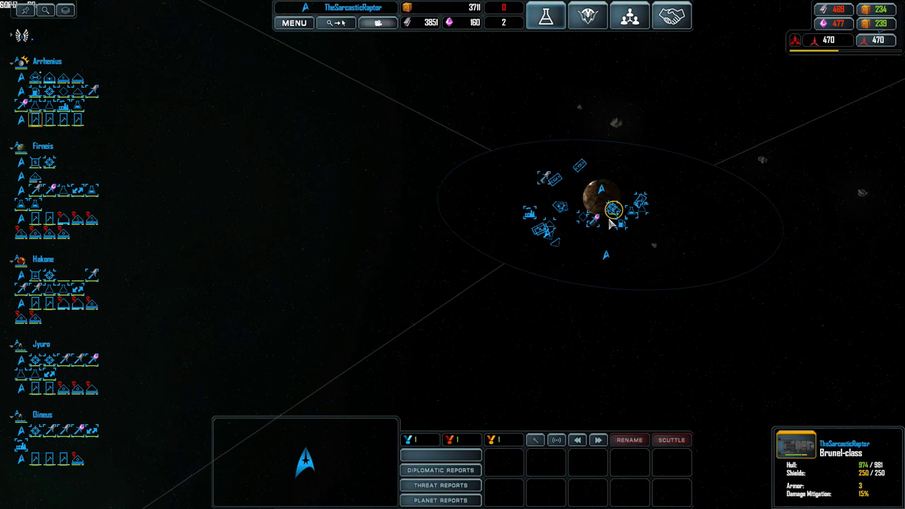
scroll(613, 222, "up", 5)
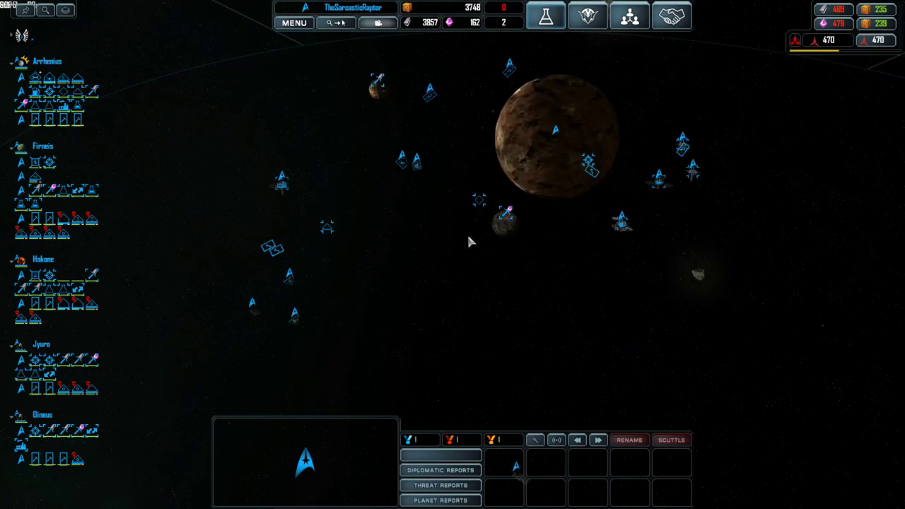
scroll(283, 331, "up", 3)
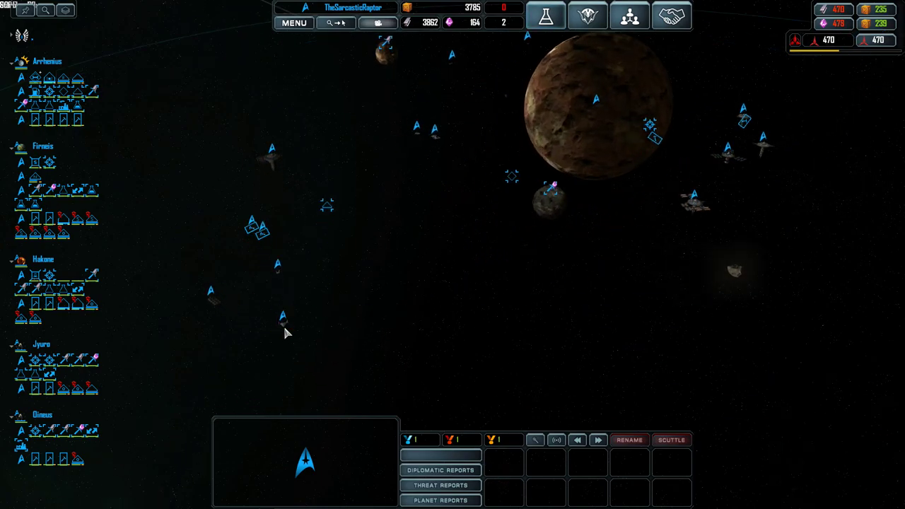
scroll(283, 321, "up", 5)
- Inspect the Jupiter frigate, the Franklin mine layer, and the drydock's hull and armour
left_click(283, 318)
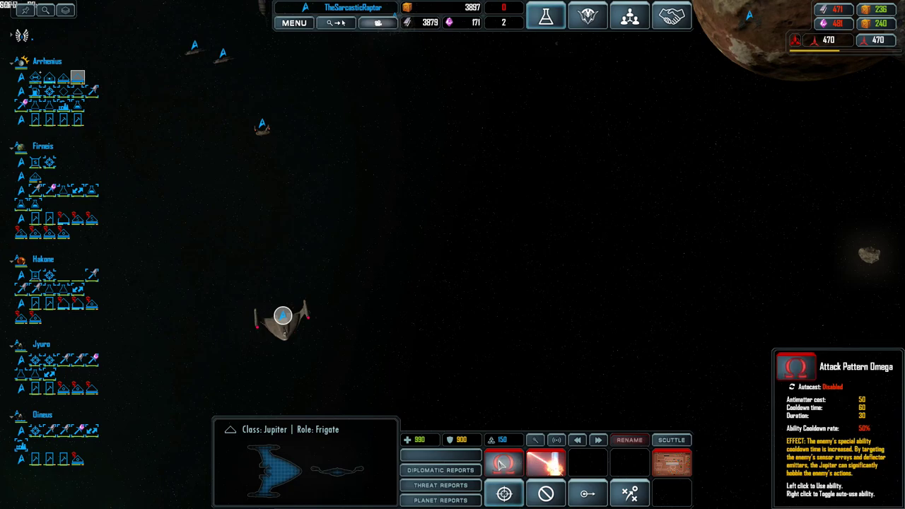
left_click(276, 128)
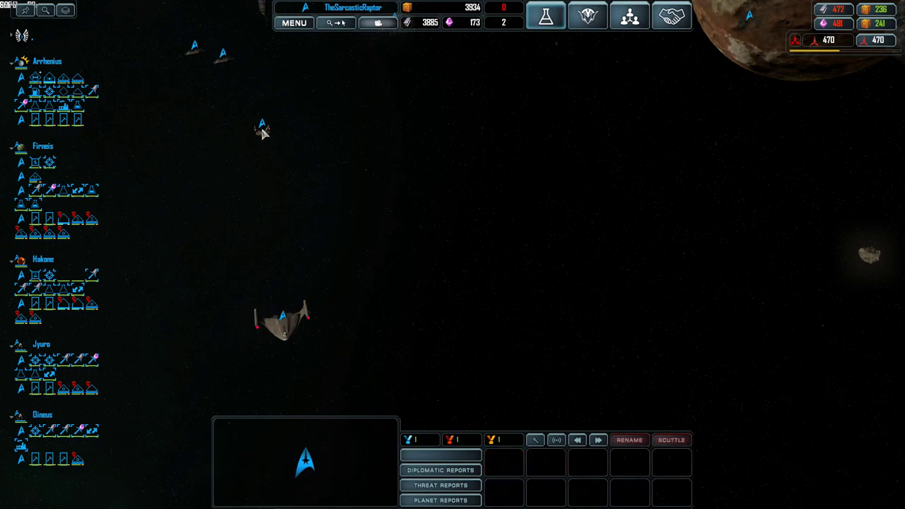
left_click_drag(263, 137, 345, 208)
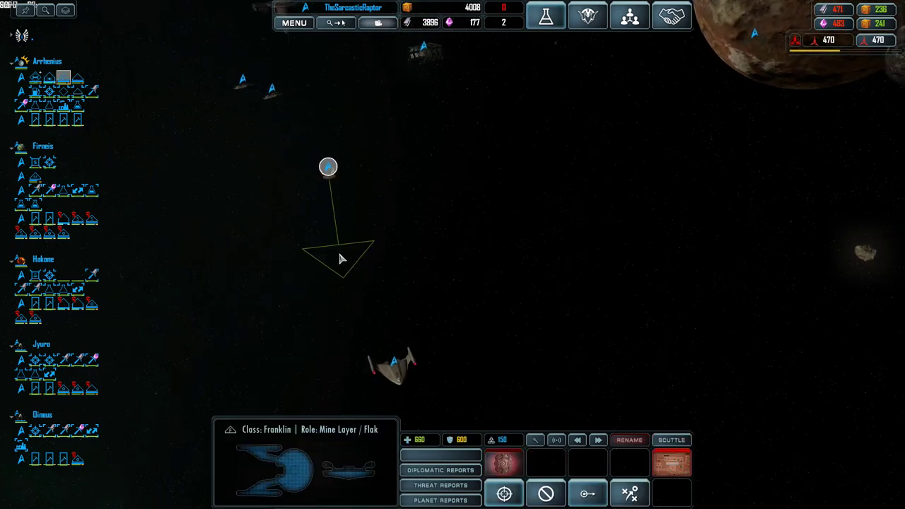
scroll(340, 259, "down", 5)
left_click(403, 149)
left_click(396, 128)
scroll(403, 126, "up", 5)
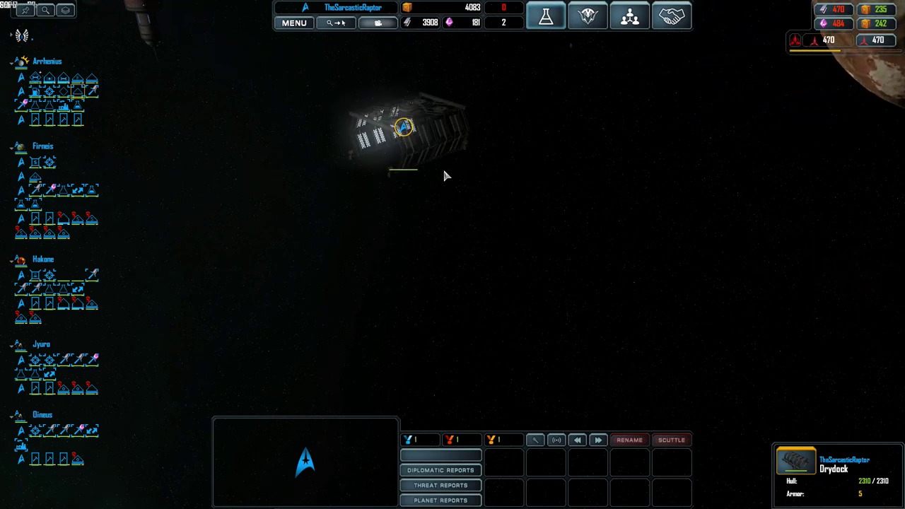
scroll(445, 176, "down", 5)
left_click(499, 136)
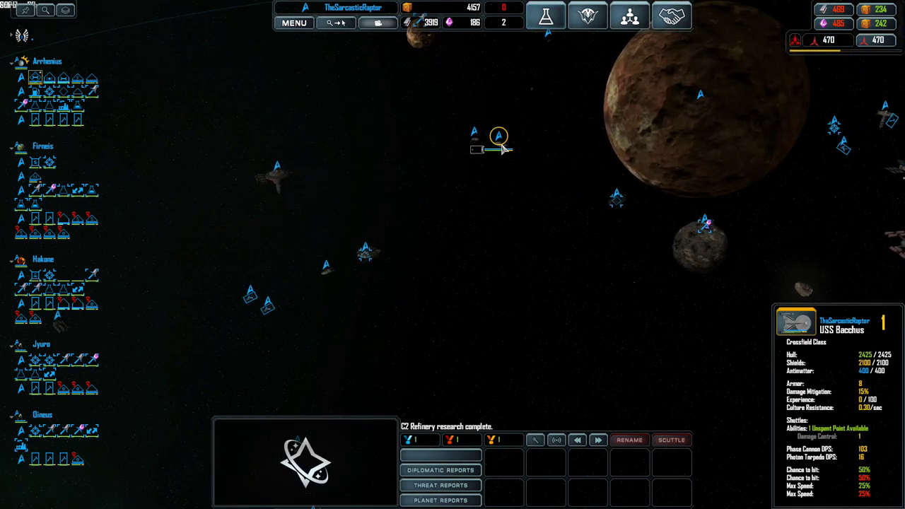
scroll(504, 146, "up", 8)
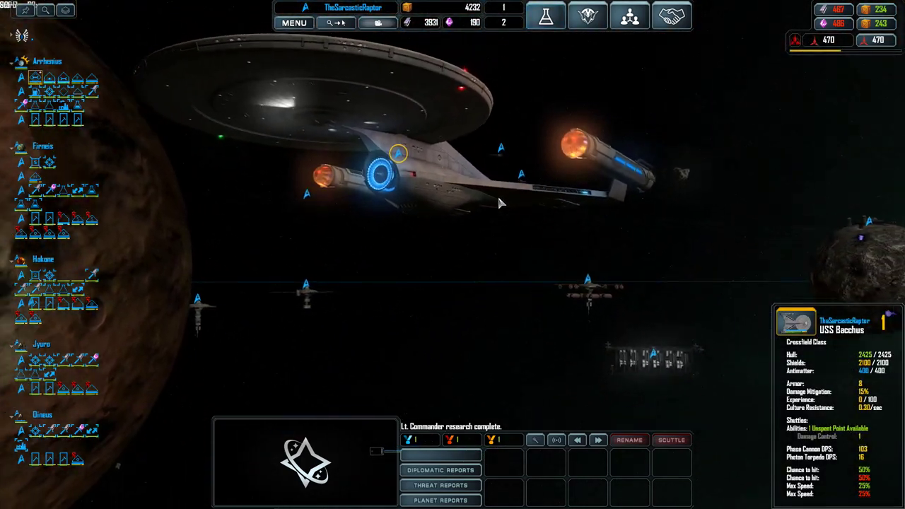
left_click_drag(498, 203, 419, 176)
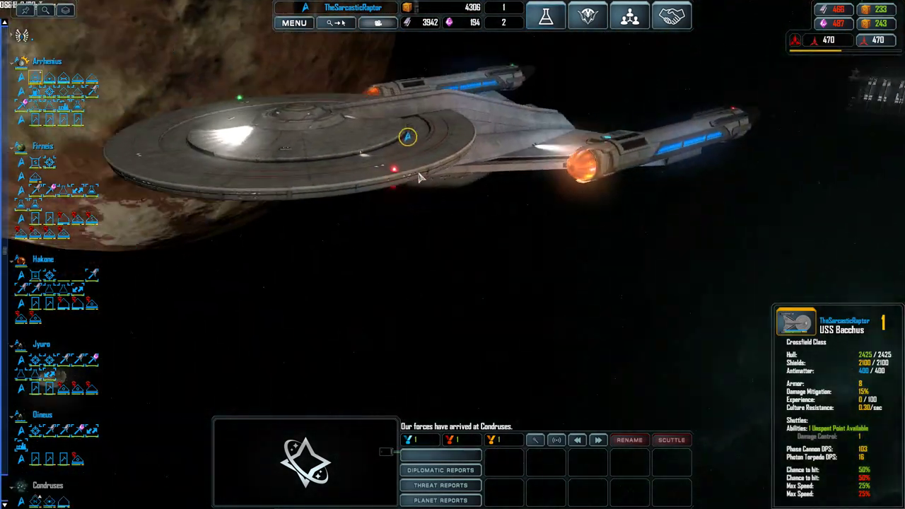
scroll(438, 184, "down", 5)
scroll(466, 205, "up", 6)
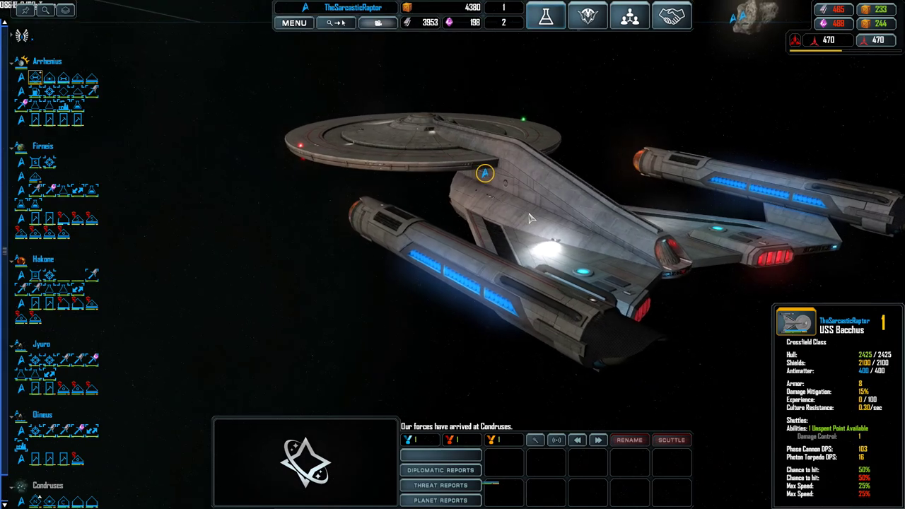
left_click(504, 466)
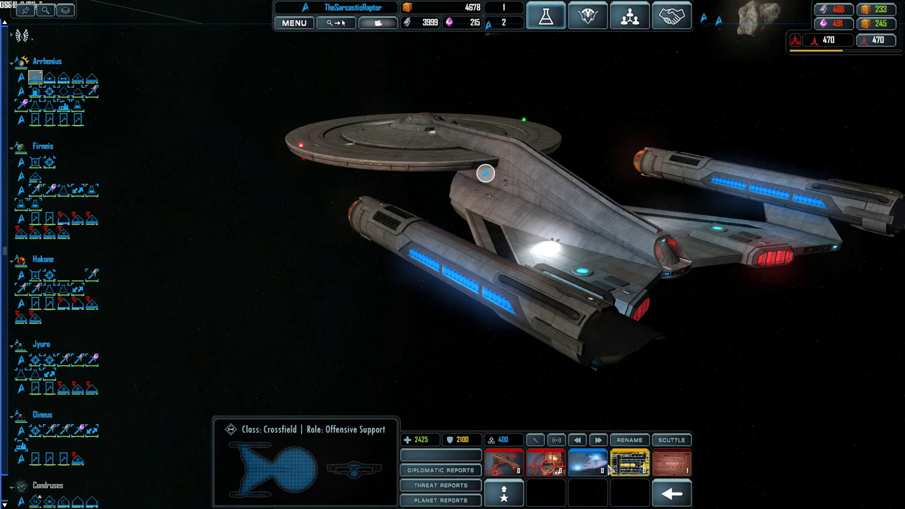
mouse_move(586, 464)
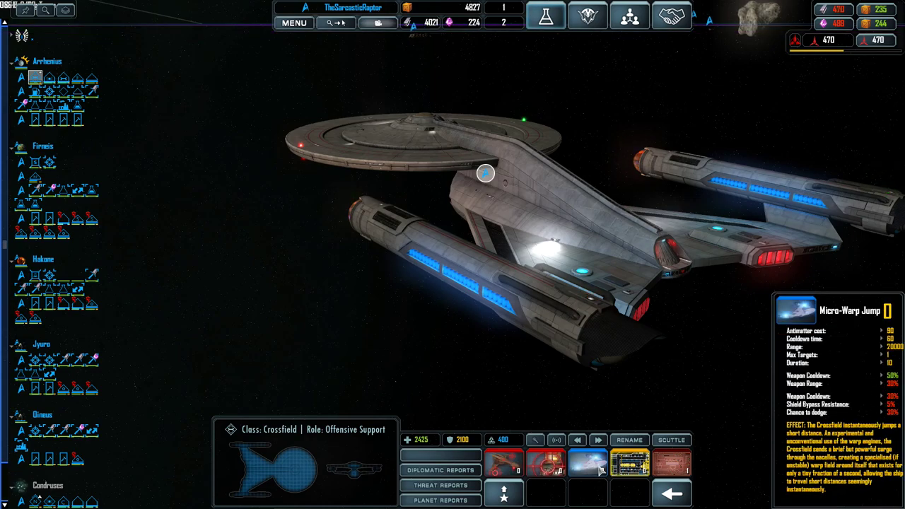
left_click(432, 368)
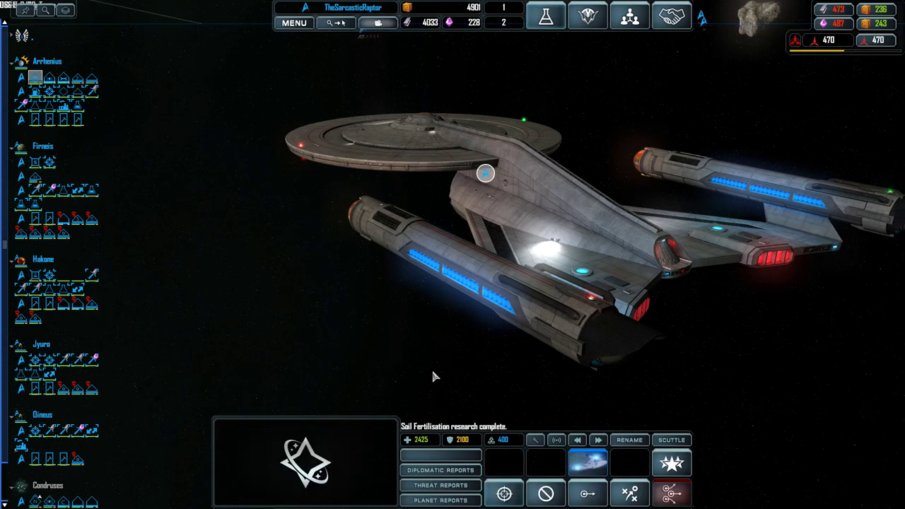
scroll(469, 338, "down", 5)
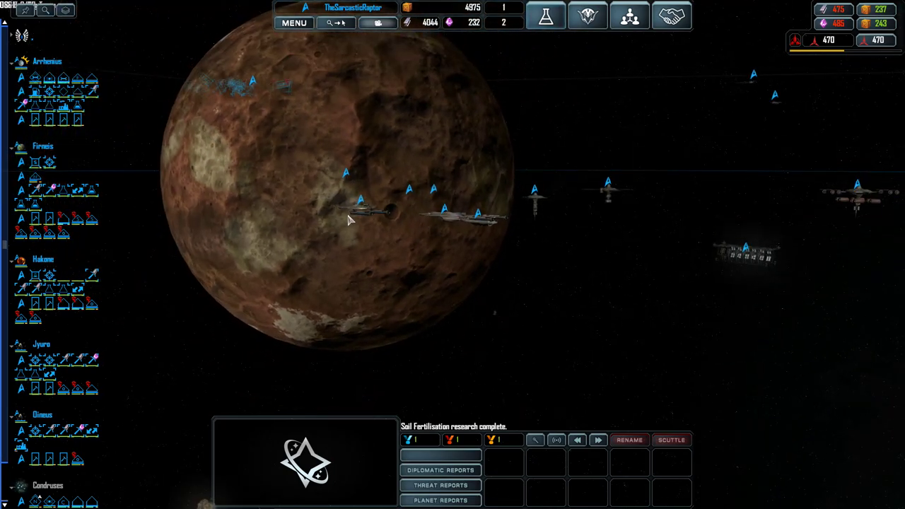
scroll(385, 240, "up", 5)
scroll(385, 240, "up", 5)
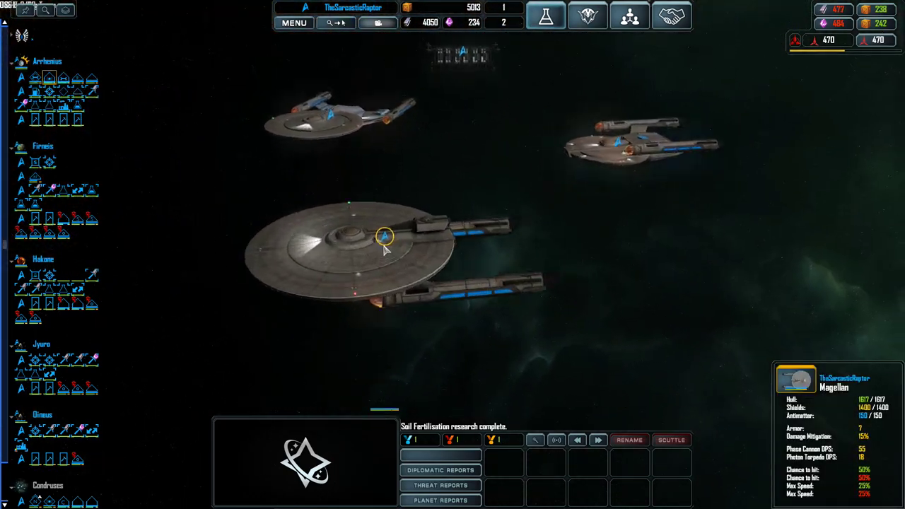
scroll(384, 239, "up", 4)
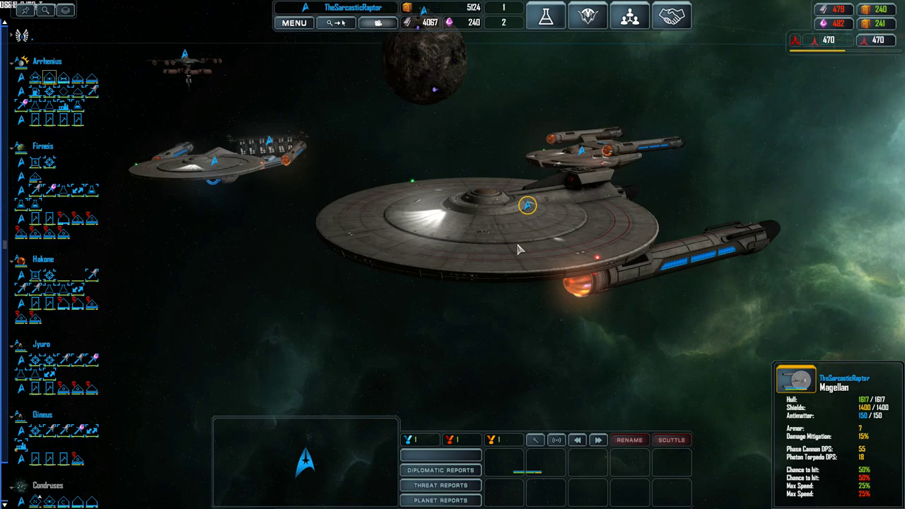
left_click_drag(463, 290, 480, 263)
scroll(479, 264, "down", 5)
scroll(495, 261, "down", 5)
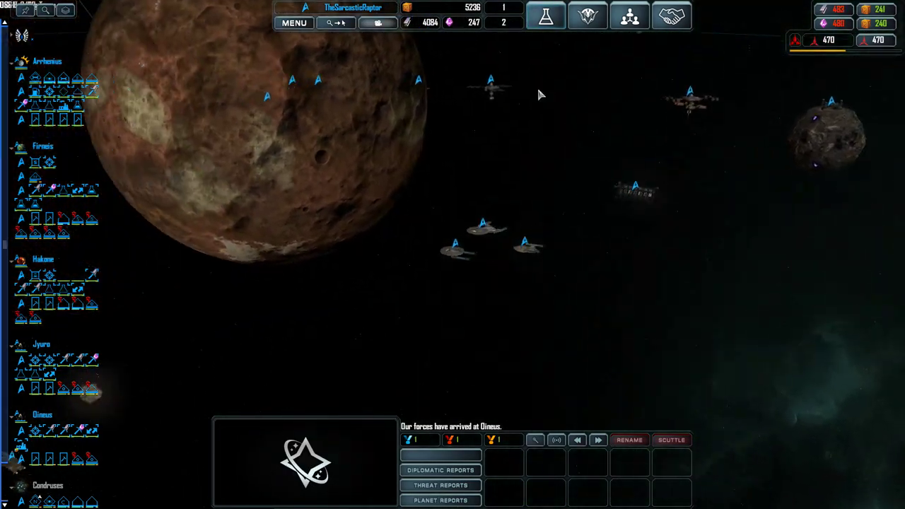
scroll(538, 93, "down", 5)
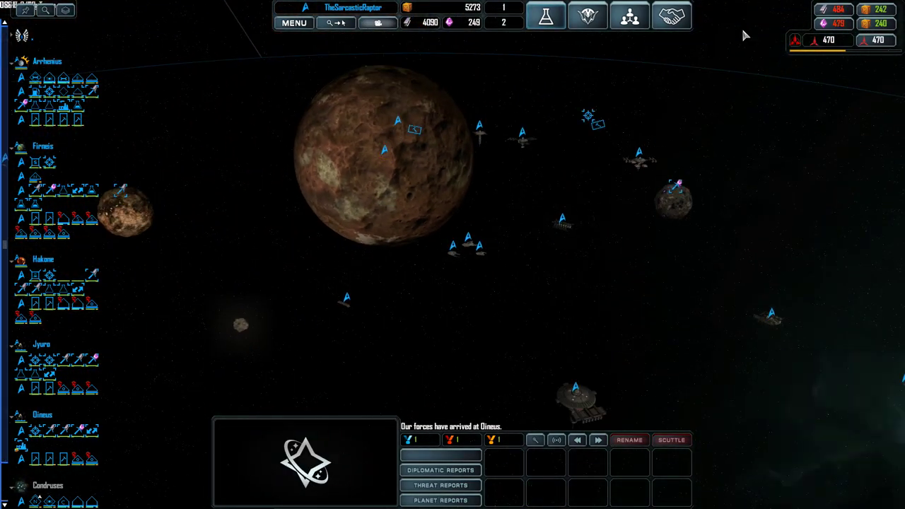
- Buy Dilithium and queue a Geronimo capital ship at Arrhenius
left_click(841, 23)
left_click(841, 24)
left_click(384, 150)
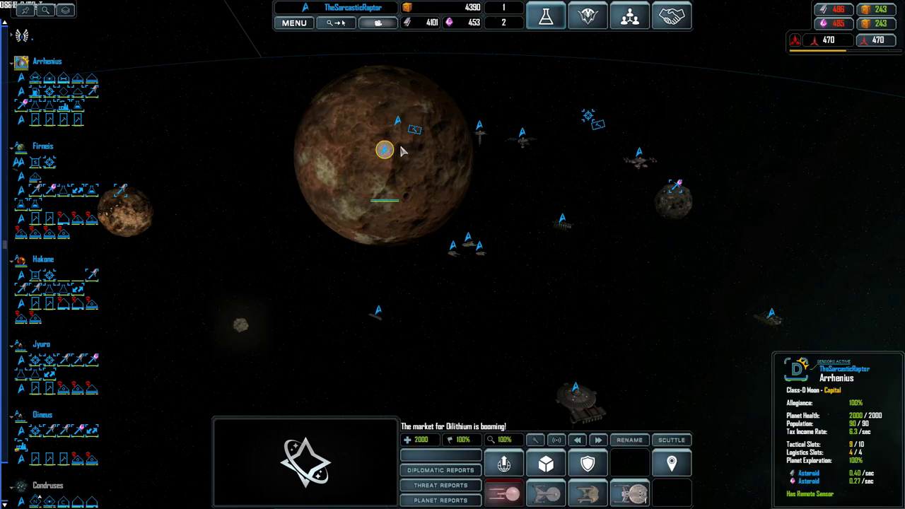
left_click(544, 495)
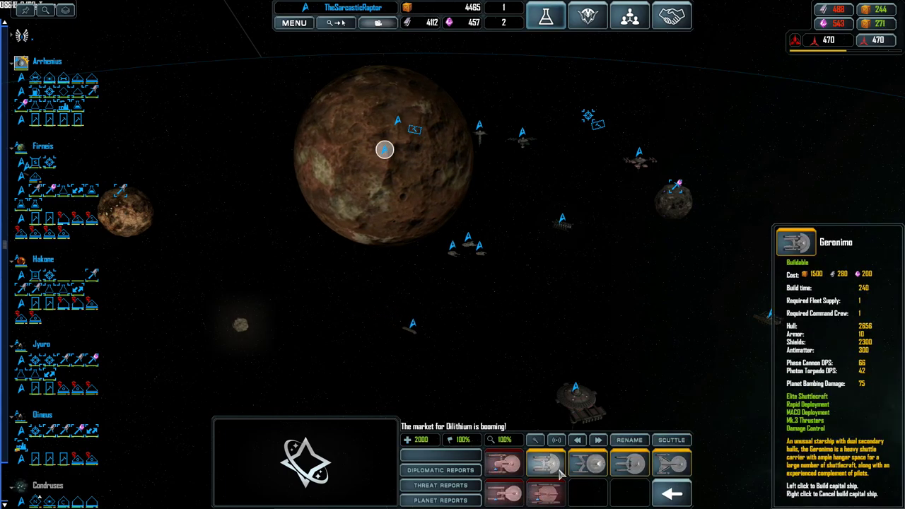
left_click(552, 468)
- Select the ships beside Arrhenius, the refinery transport and the Class-J freighter
left_click_drag(417, 220, 487, 255)
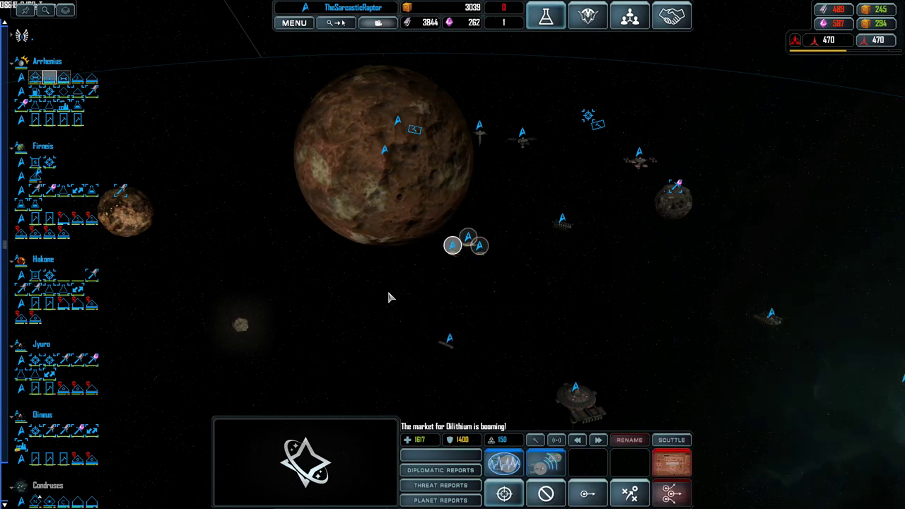
scroll(388, 298, "down", 8)
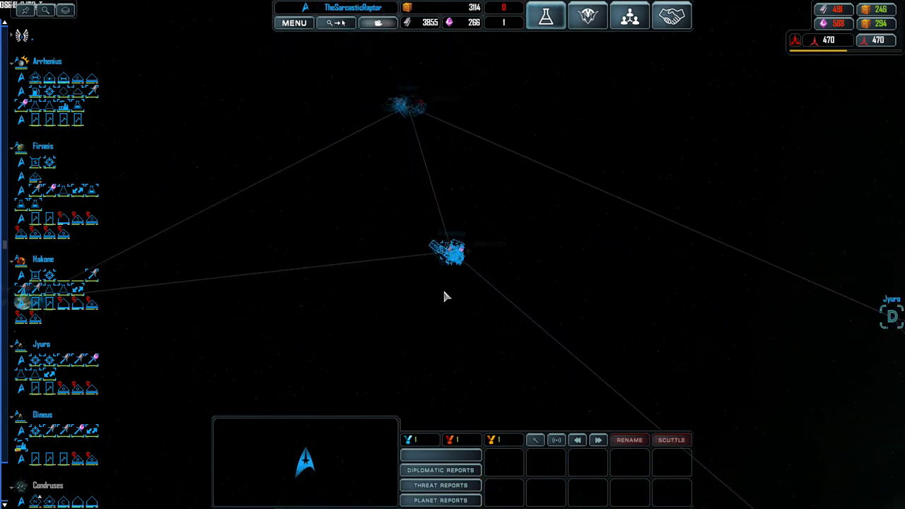
scroll(447, 287, "up", 8)
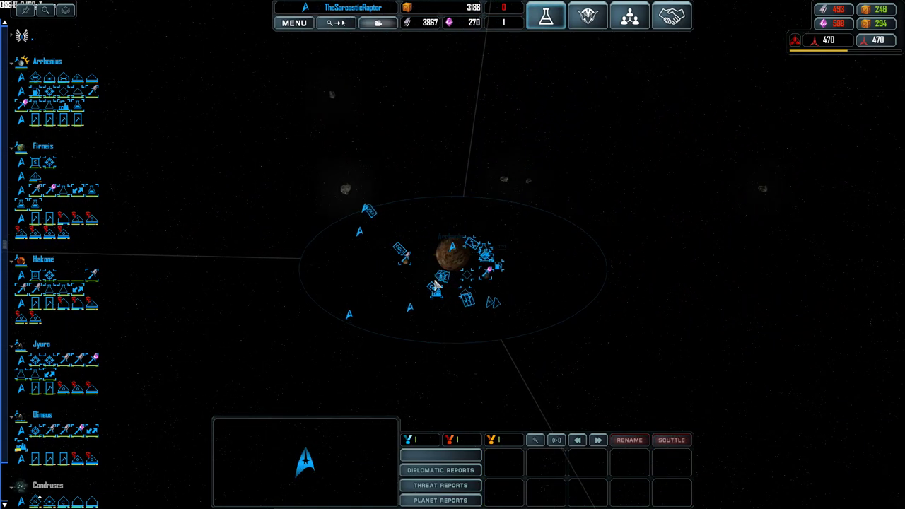
scroll(400, 326, "up", 5)
scroll(424, 283, "up", 3)
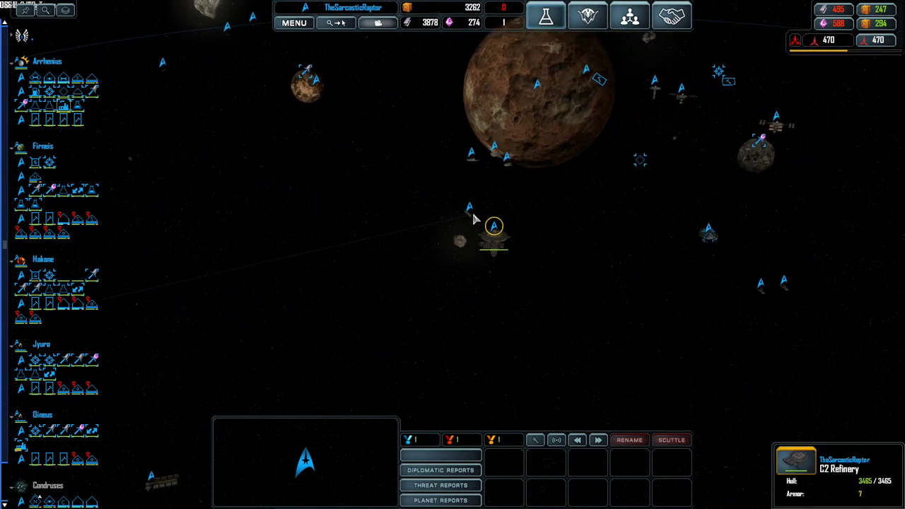
left_click(468, 209)
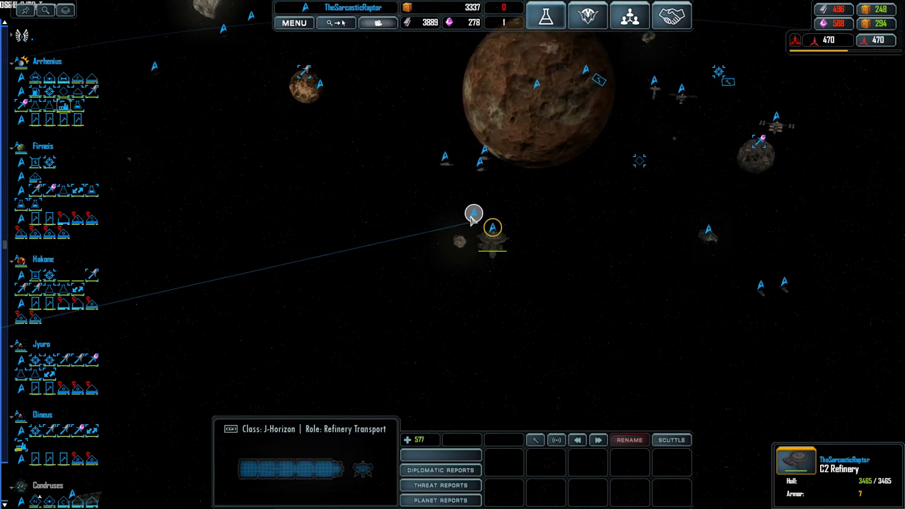
scroll(477, 227, "up", 10)
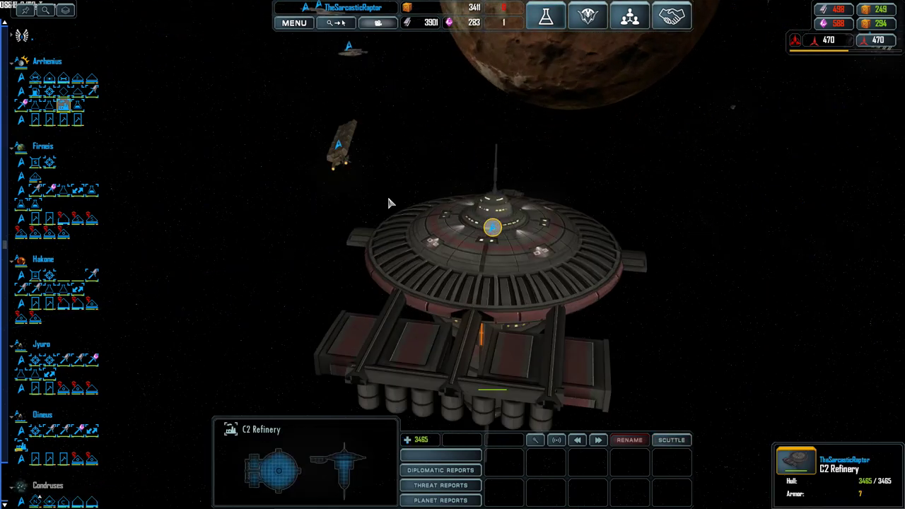
scroll(258, 143, "down", 8)
left_click_drag(269, 169, 445, 287)
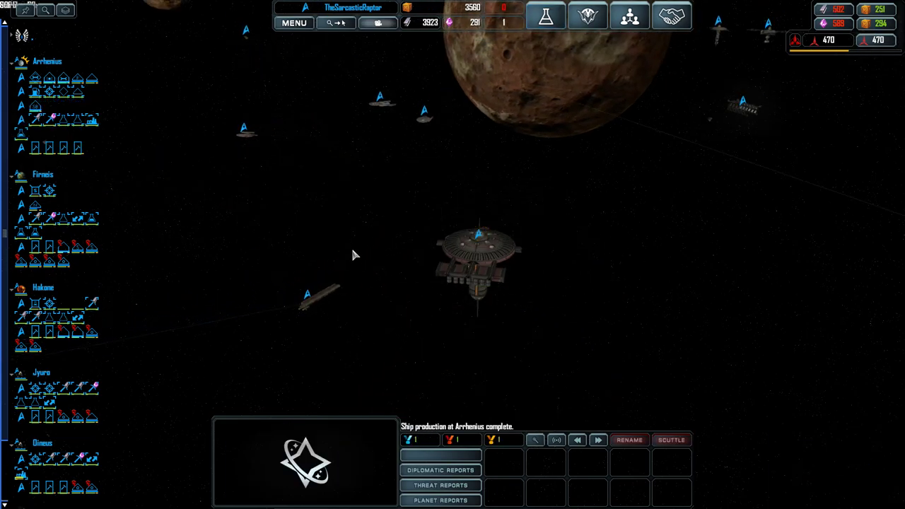
scroll(354, 256, "down", 8)
- Queue one frigate at Arrhenius and send the Archemedes to deploy a Tactical Starbase nearby
left_click(515, 116)
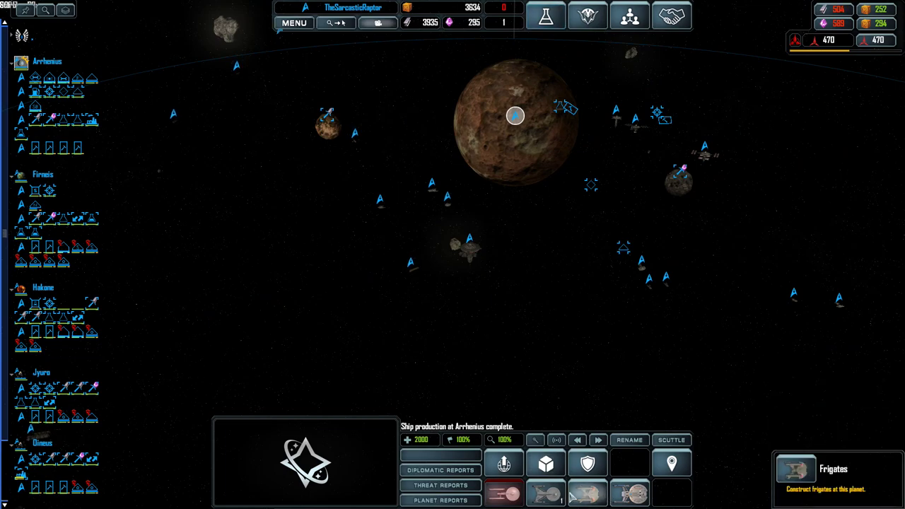
left_click(604, 499)
left_click_drag(572, 234, 679, 290)
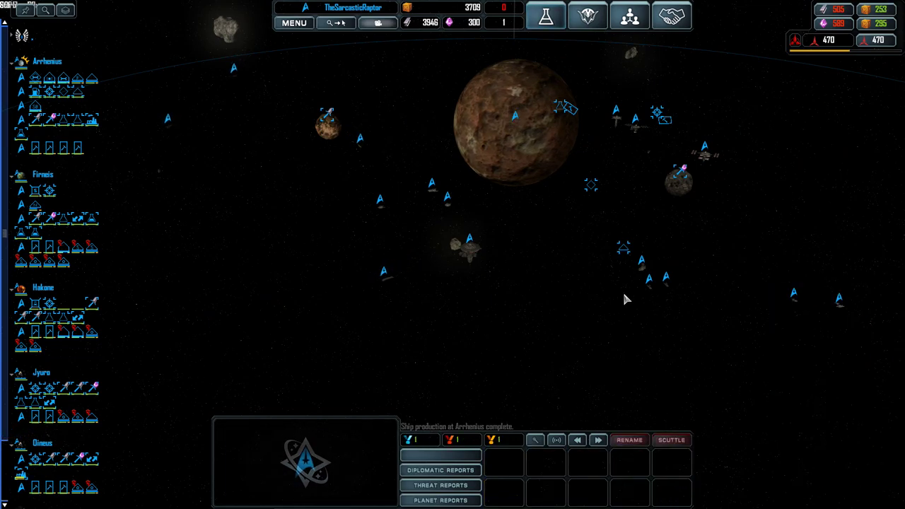
scroll(687, 282, "up", 5)
scroll(537, 198, "up", 3)
left_click(537, 192)
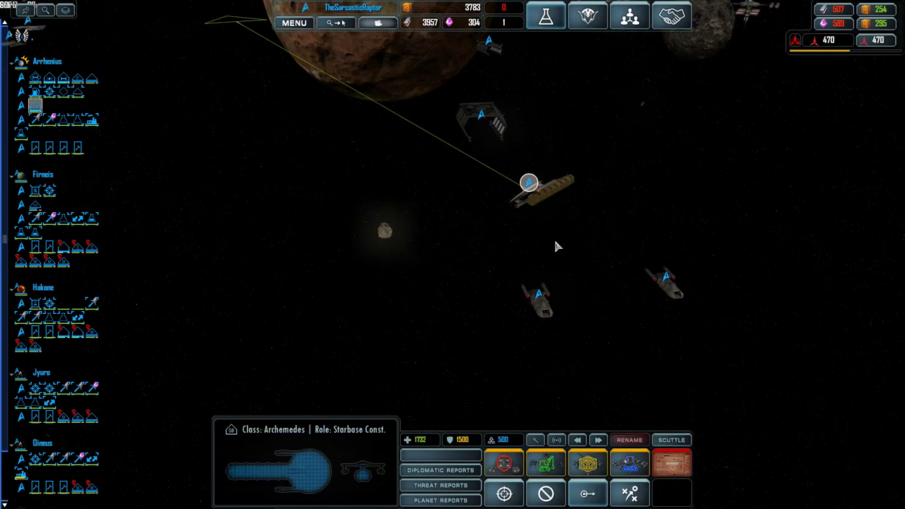
scroll(554, 237, "down", 3)
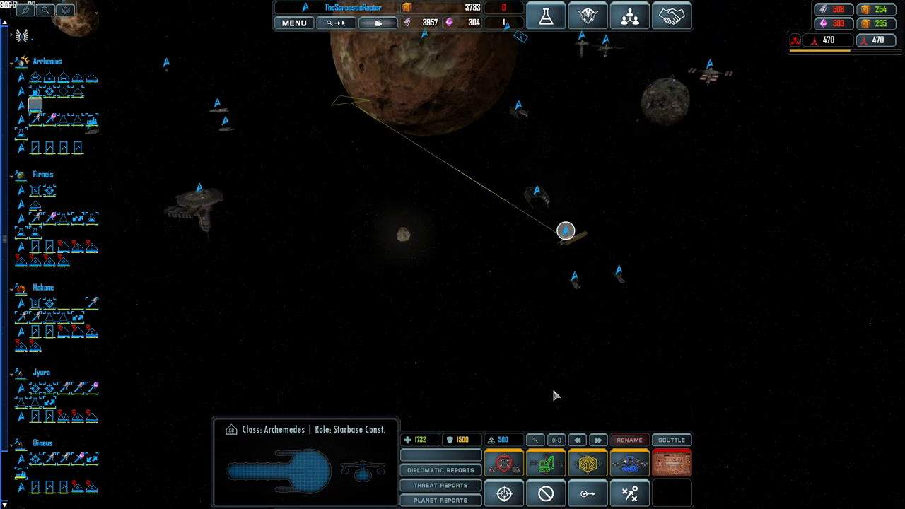
left_click(504, 463)
scroll(477, 238, "down", 4)
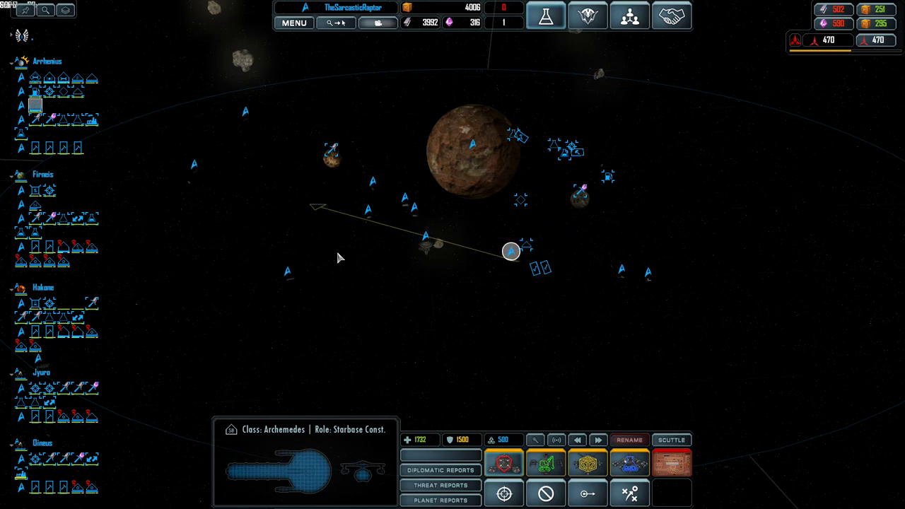
left_click(338, 257)
scroll(354, 259, "down", 8)
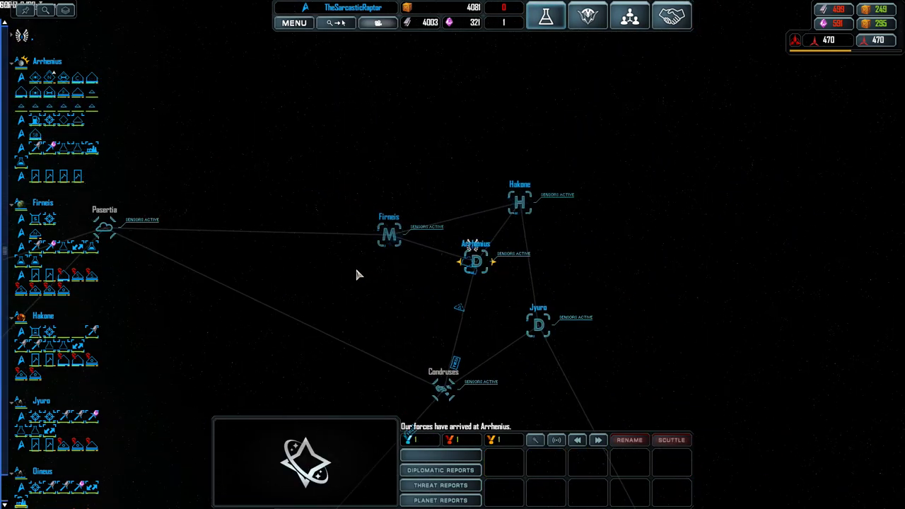
scroll(355, 274, "down", 4)
- Pan the galaxy map west and select the pirate base at Damocles
left_click_drag(215, 345, 324, 292)
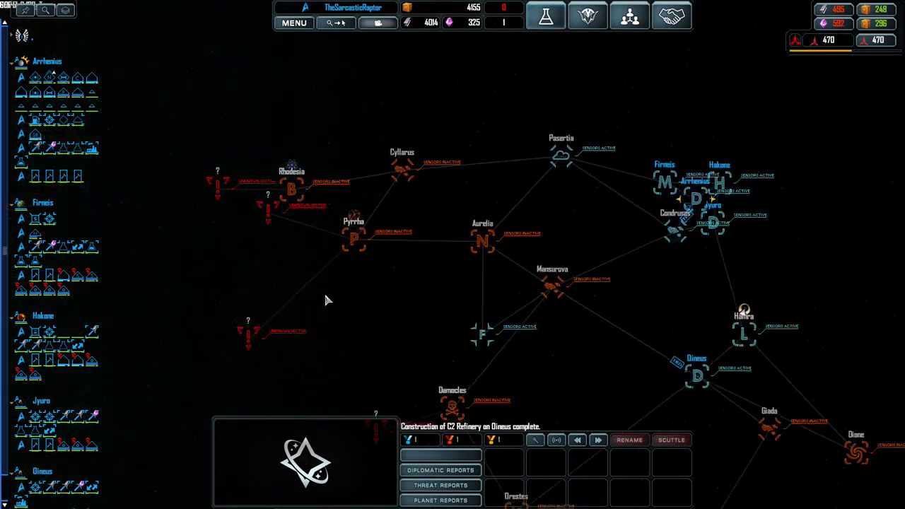
scroll(275, 245, "up", 4)
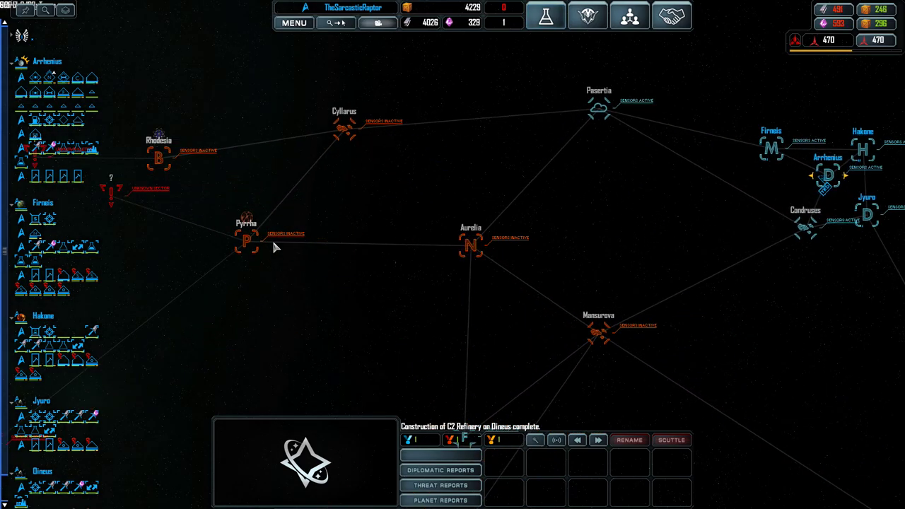
left_click_drag(275, 246, 354, 246)
left_click_drag(247, 212, 288, 184)
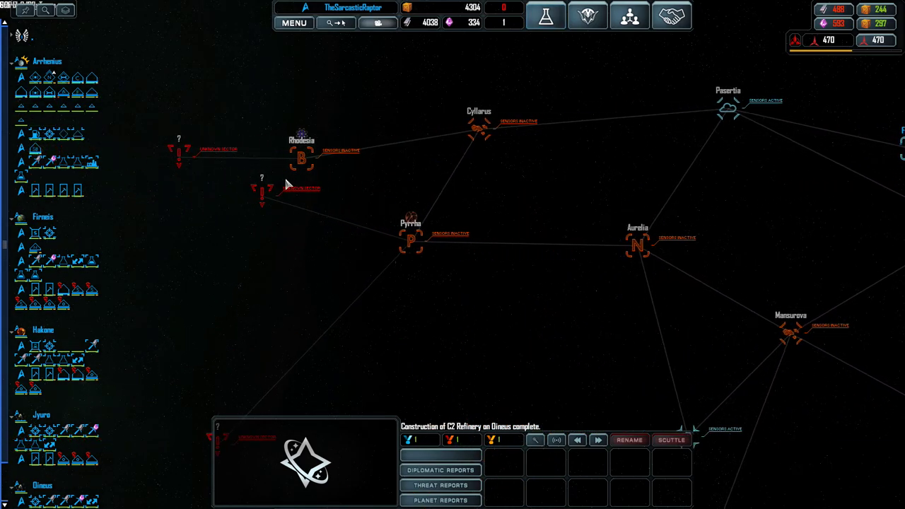
scroll(288, 184, "down", 3)
left_click_drag(447, 222, 526, 339)
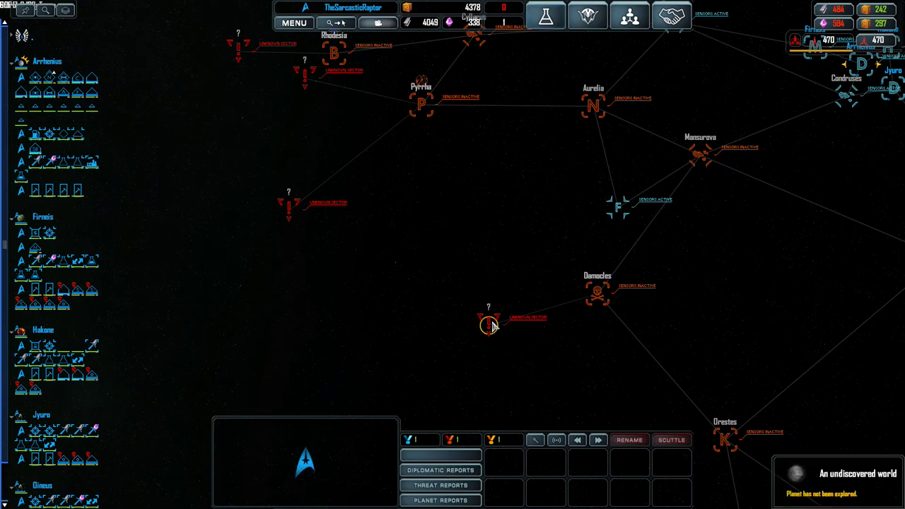
scroll(492, 325, "down", 4)
left_click(502, 267)
scroll(502, 267, "up", 4)
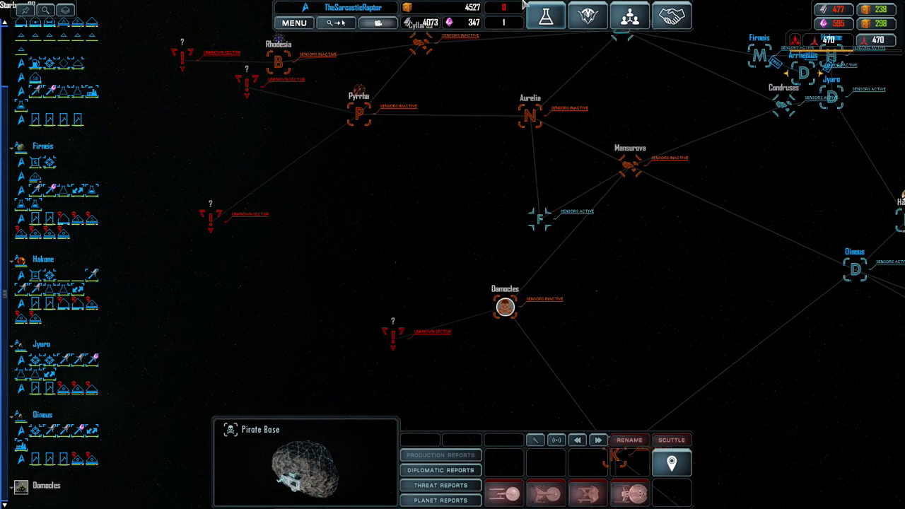
- Inspect Suliban world Pyrrha's planet details, then bring up the research tree
left_click_drag(502, 267, 502, 354)
left_click(352, 157)
left_click(352, 157)
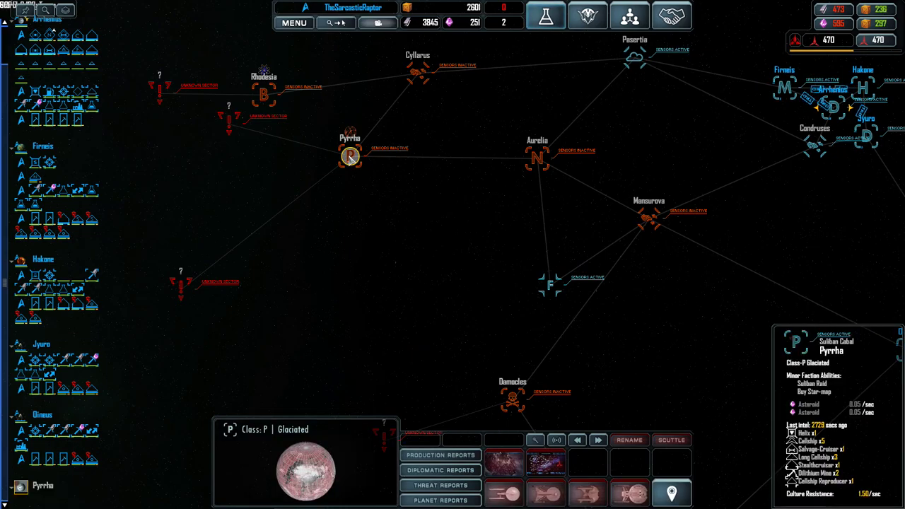
scroll(469, 150, "down", 4)
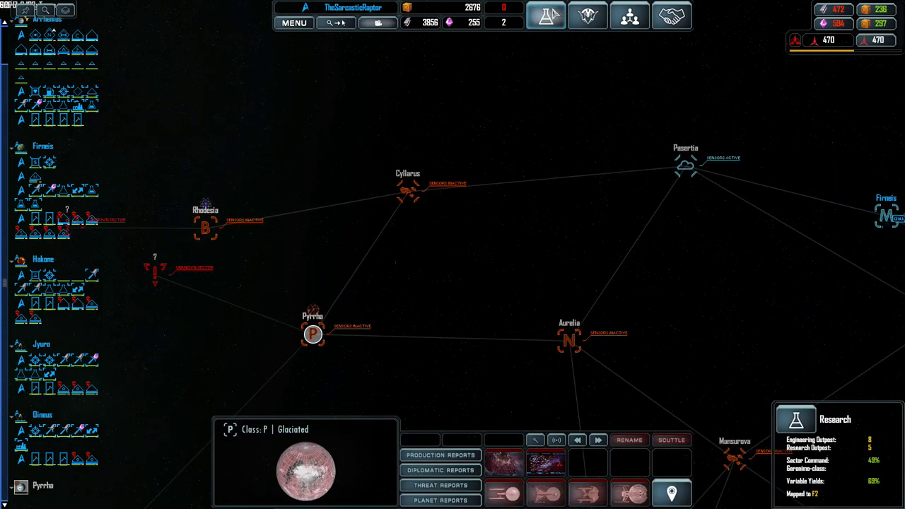
left_click(546, 16)
scroll(425, 283, "down", 2)
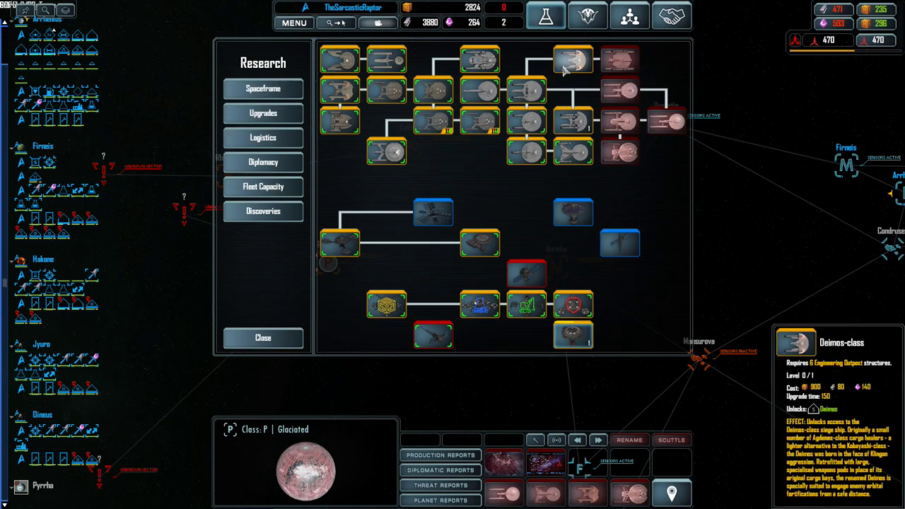
- Start the Research Budget upgrade and buy one more Logistics research
left_click(263, 113)
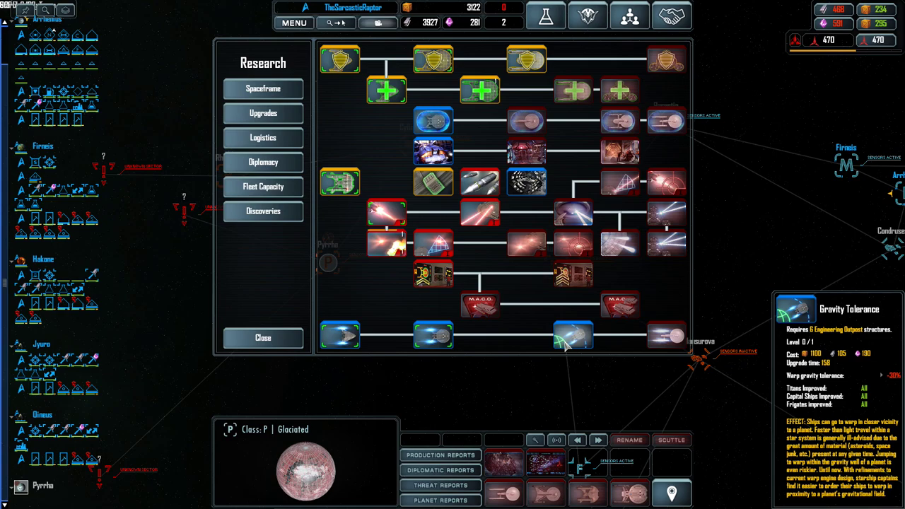
left_click(263, 137)
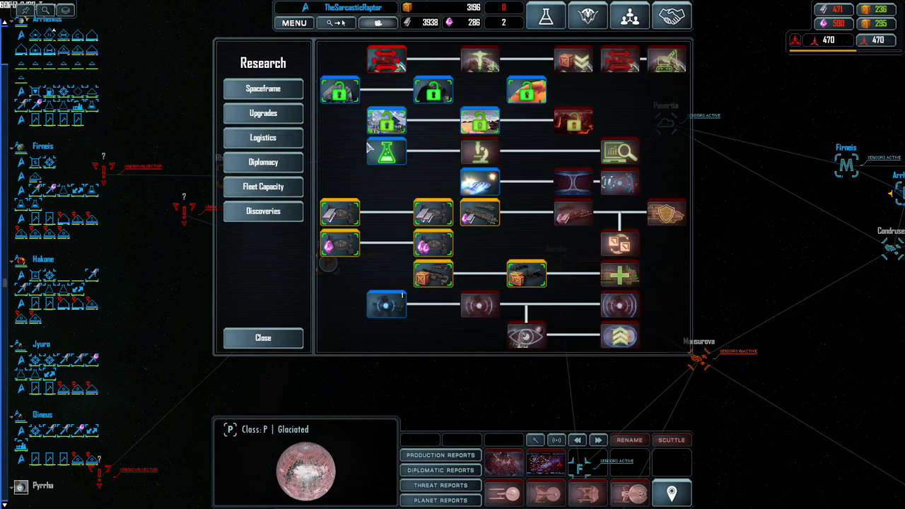
mouse_move(385, 151)
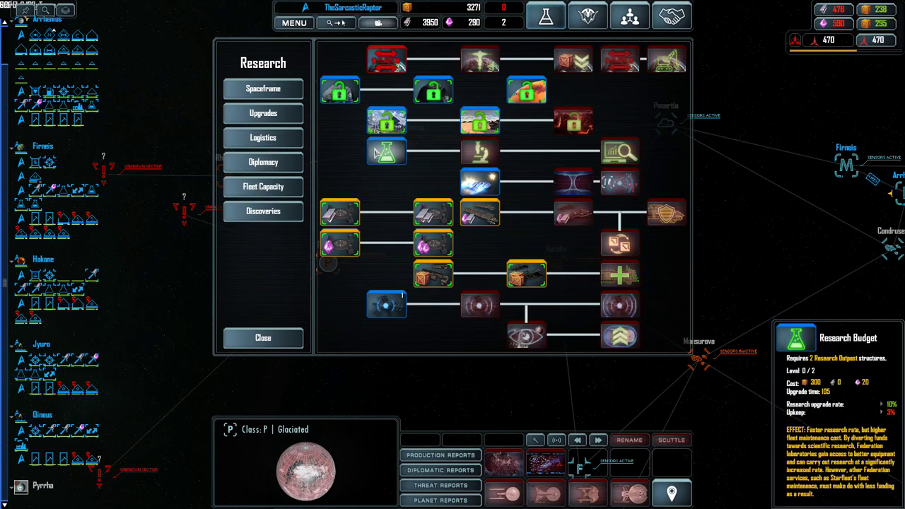
left_click(386, 153)
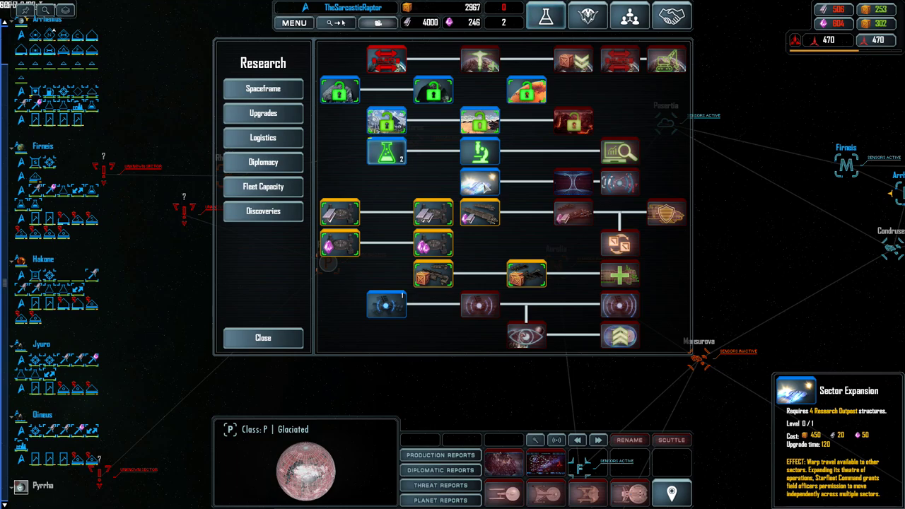
left_click(481, 184)
- Zoom into Arrhenius, select its frigates and S3 Resupply Station, and list the Class D moon's tactical structures
left_click(262, 337)
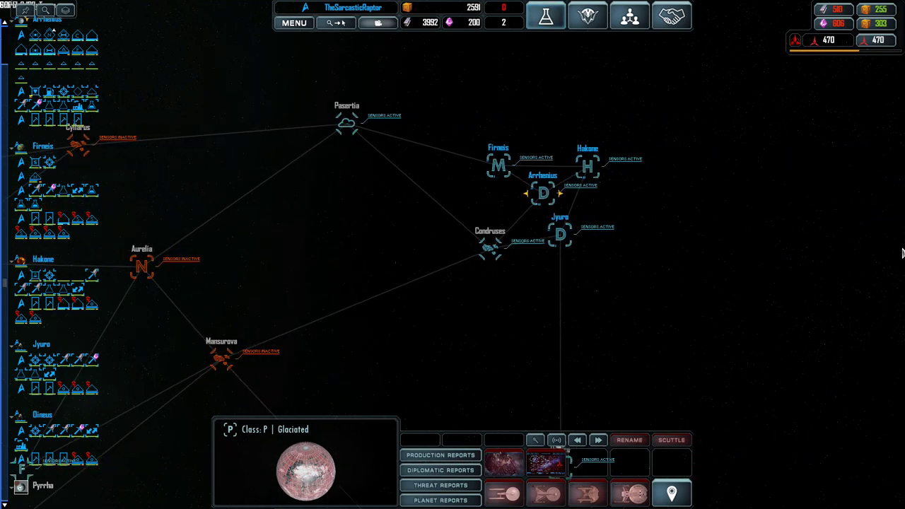
double_click(543, 192)
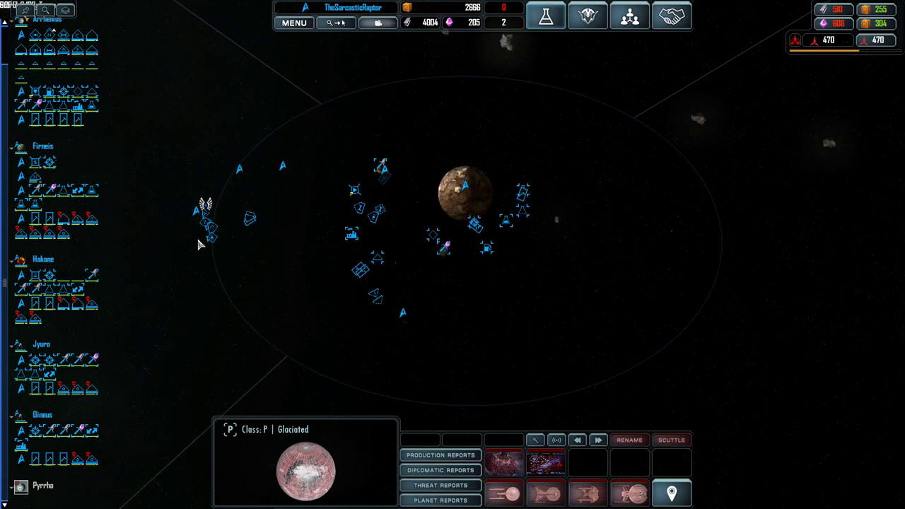
scroll(193, 105, "up", 3)
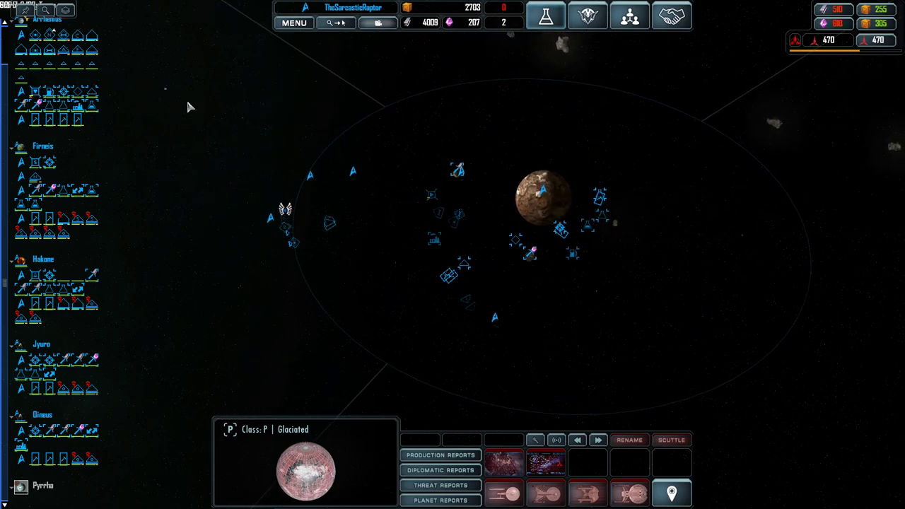
left_click_drag(186, 97, 591, 390)
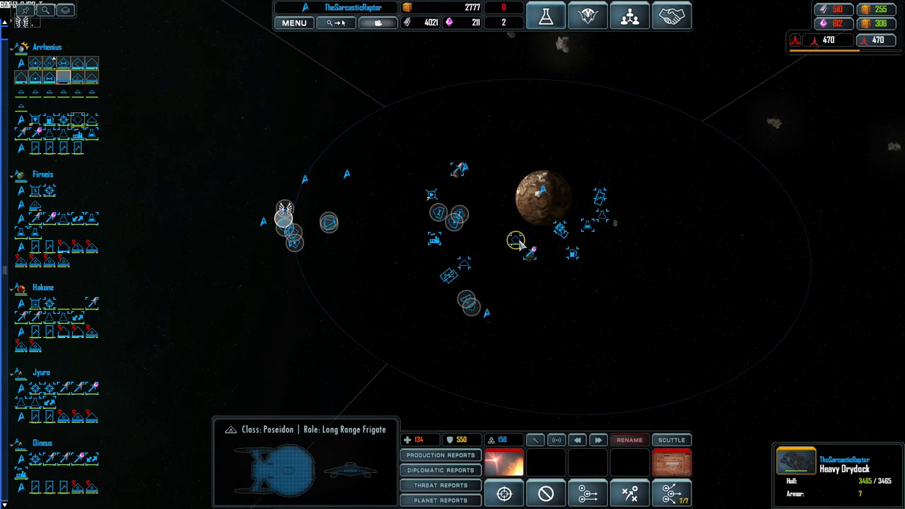
scroll(520, 245, "up", 6)
left_click(560, 255)
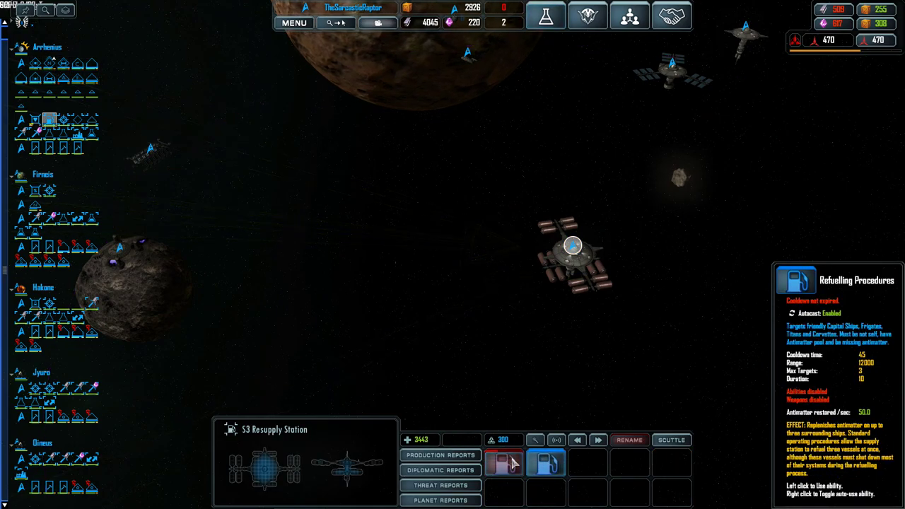
scroll(494, 342, "down", 6)
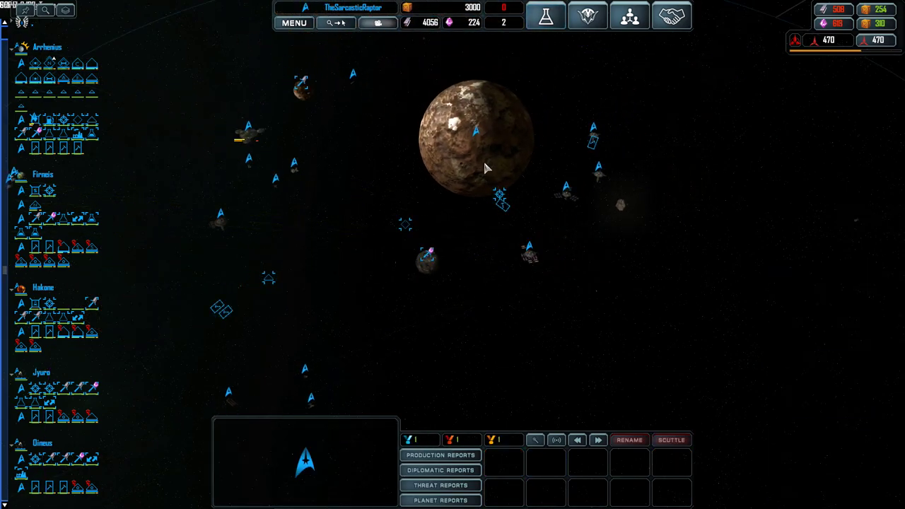
left_click(475, 130)
left_click(584, 465)
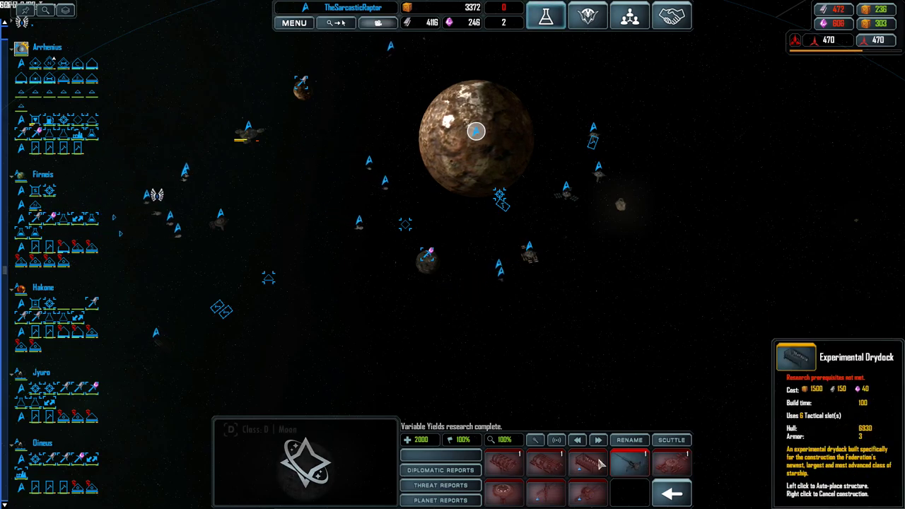
mouse_move(671, 464)
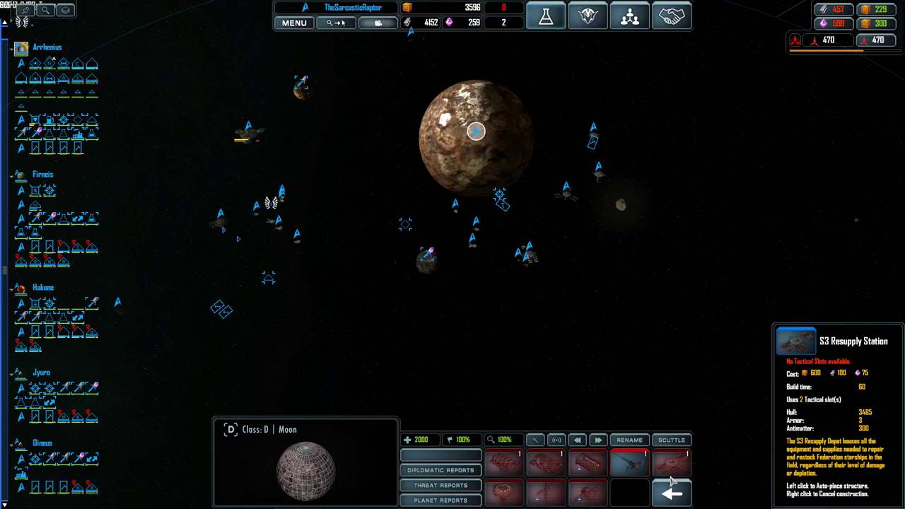
- Buy the final Shuttlebays upgrade for Arrhenius's Perseus-class Tactical Starbase
left_click(604, 332)
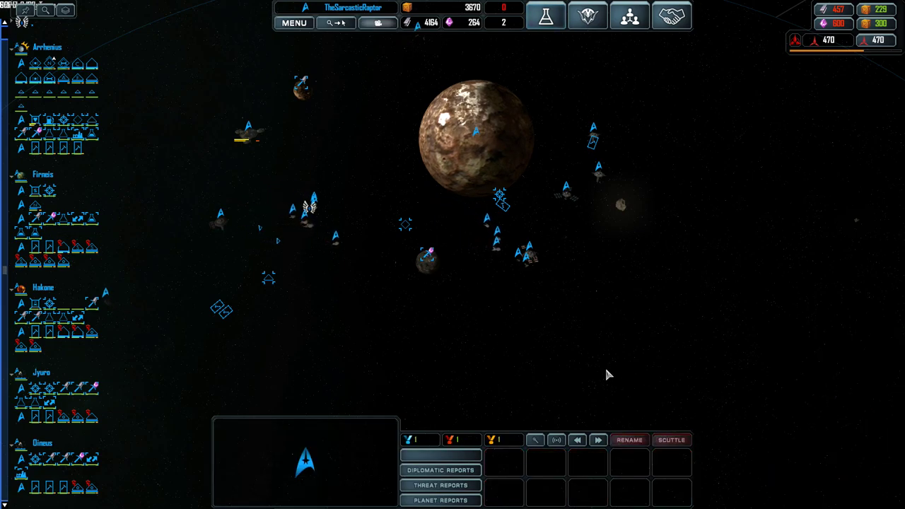
double_click(35, 120)
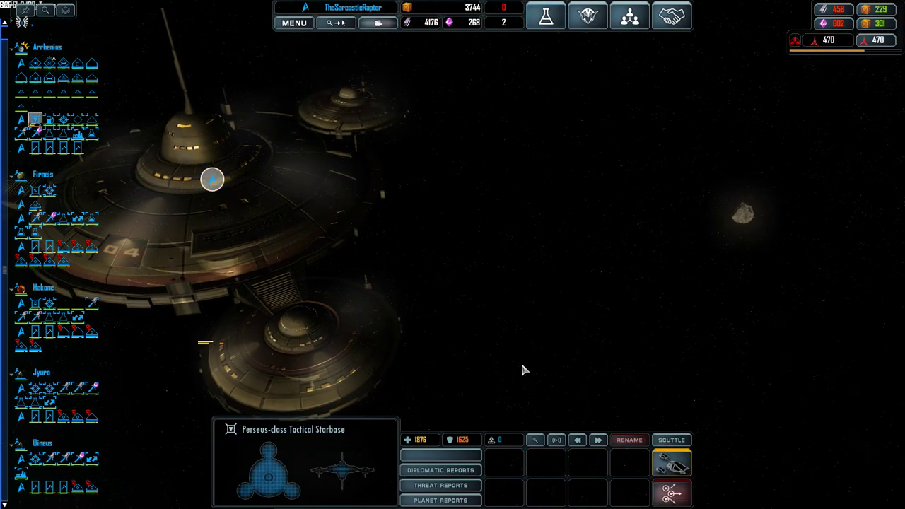
left_click(671, 465)
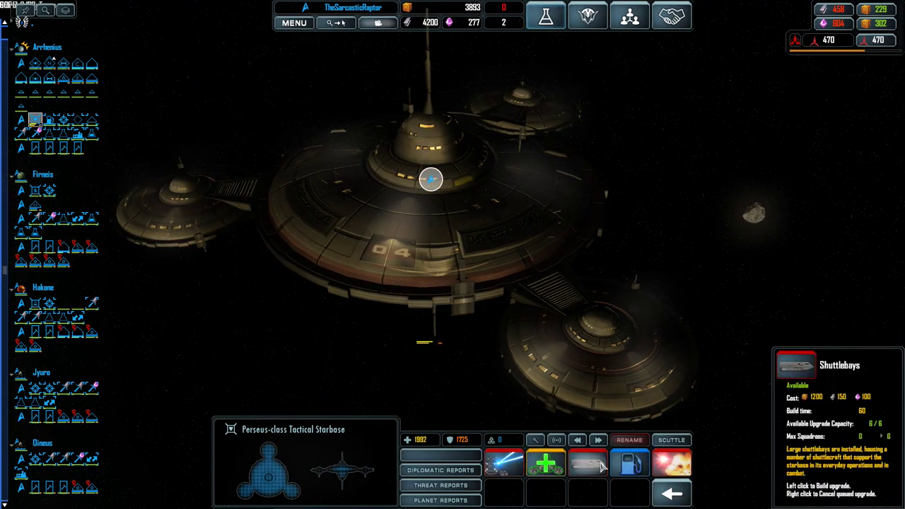
left_click(594, 465)
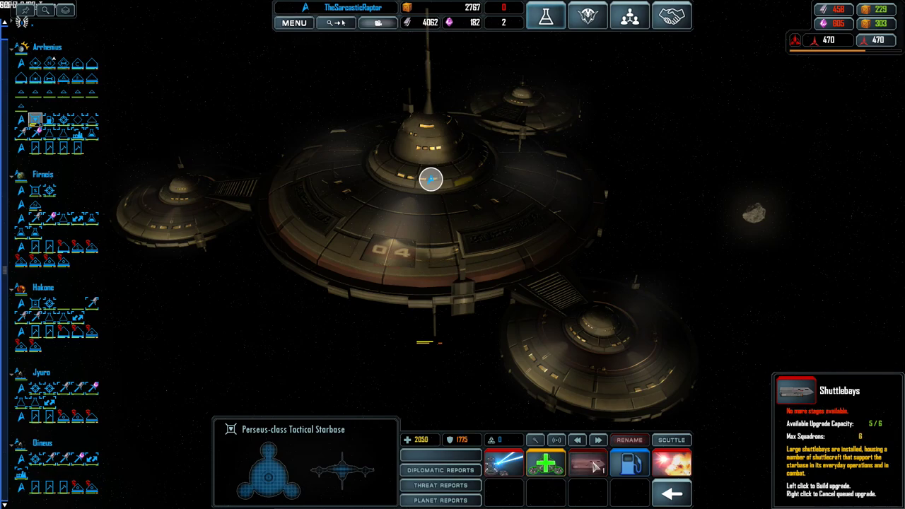
scroll(570, 333, "down", 5)
left_click(427, 245)
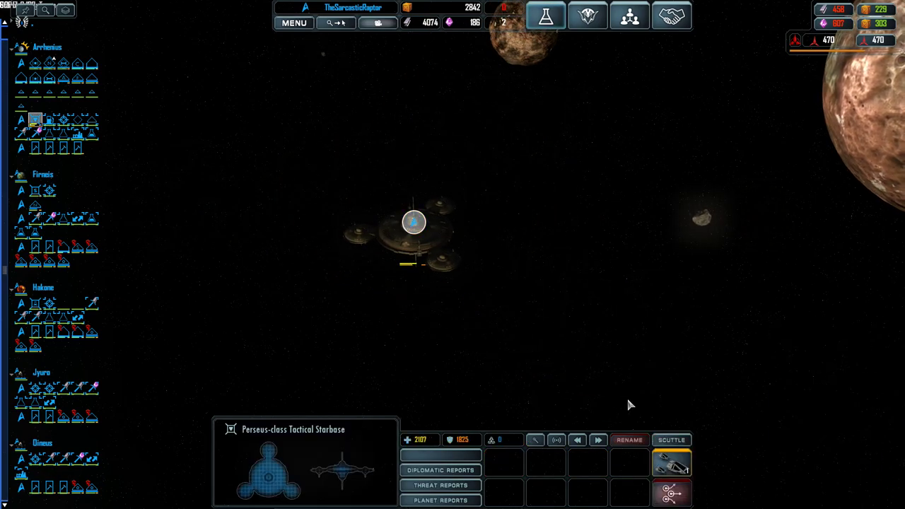
scroll(641, 387, "down", 4)
scroll(578, 374, "down", 4)
scroll(585, 394, "down", 3)
scroll(577, 381, "down", 4)
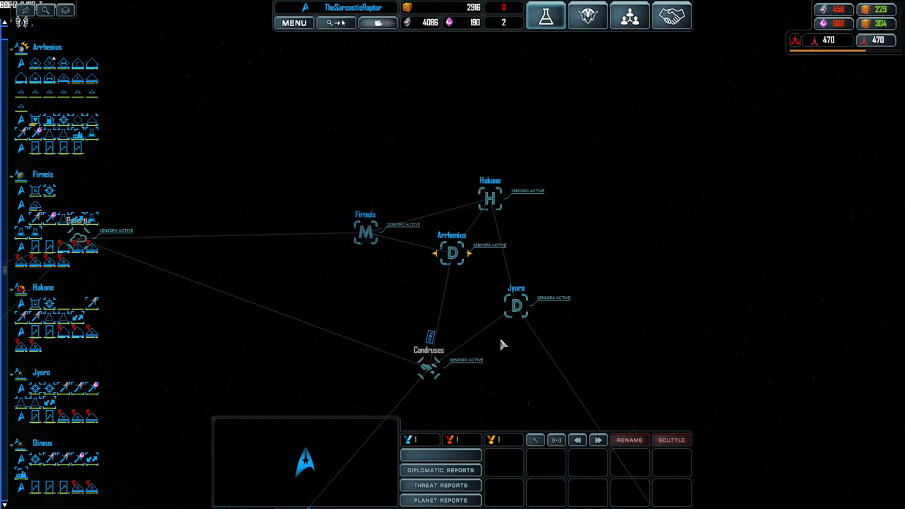
scroll(526, 196, "up", 5)
- Upgrade Hakone's civilian infrastructure, then bring up the research tree
left_click(488, 202)
scroll(488, 201, "up", 5)
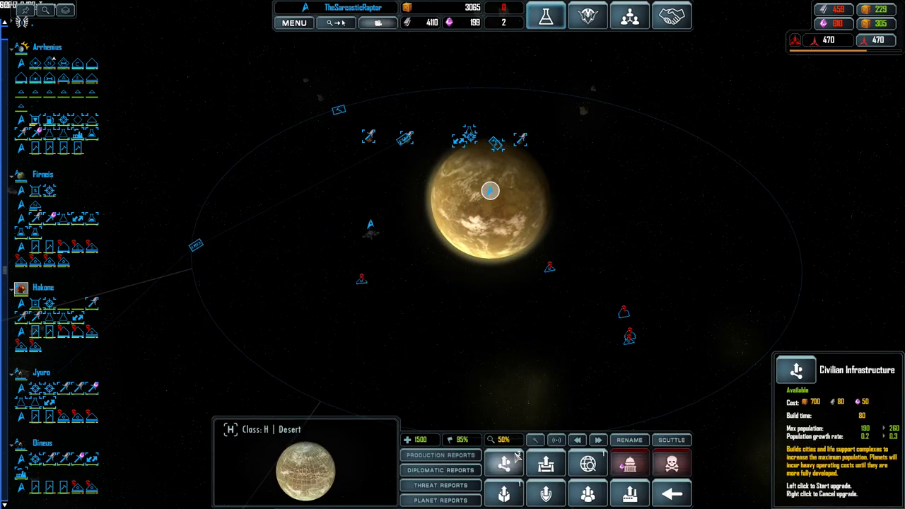
left_click(504, 464)
left_click(503, 464)
key("Escape")
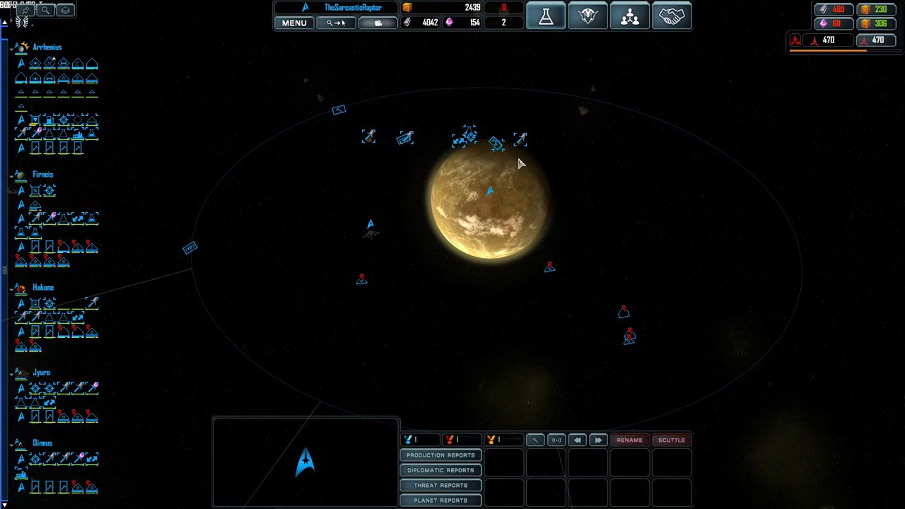
left_click(546, 15)
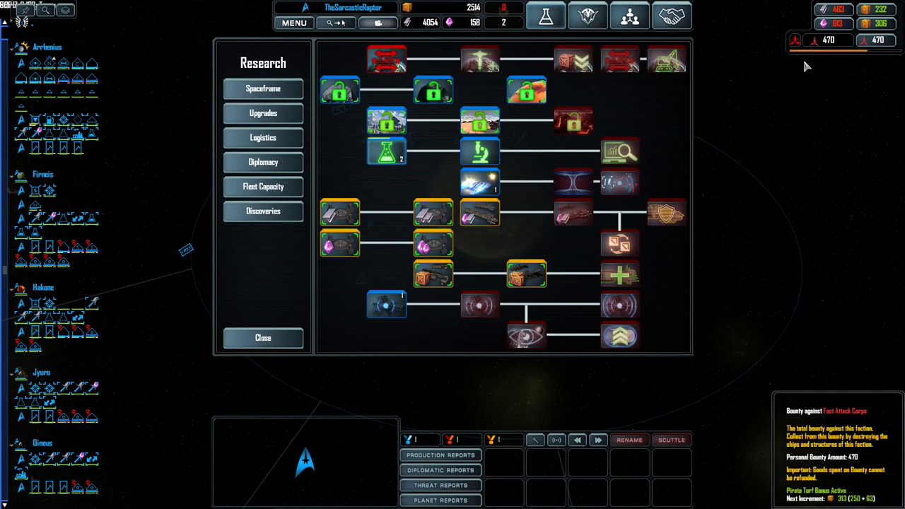
- View Fleet Capacity, sell tritanium for credits, and research High Frequency Signal under Logistics
left_click(263, 186)
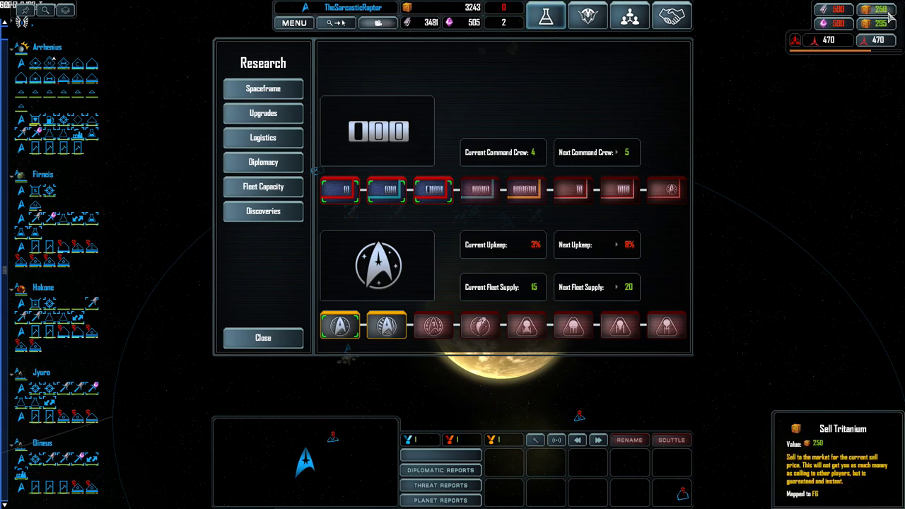
left_click(889, 10)
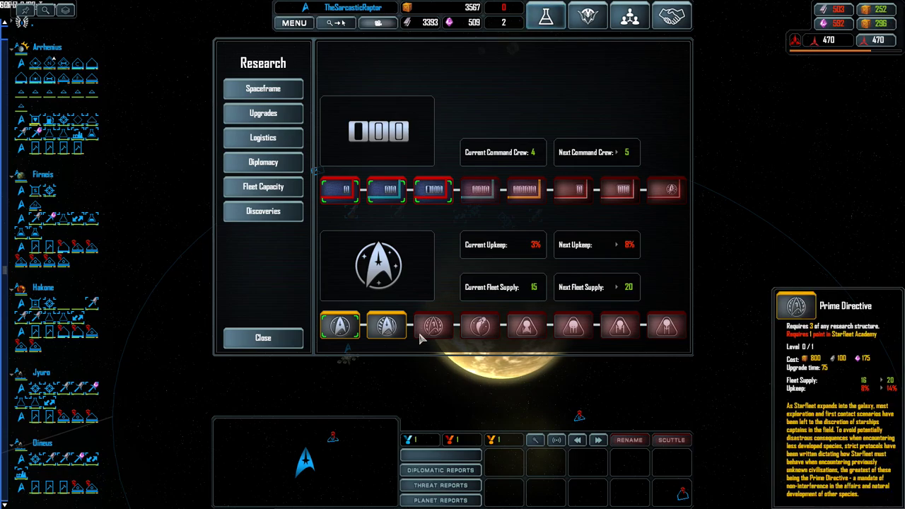
left_click(254, 138)
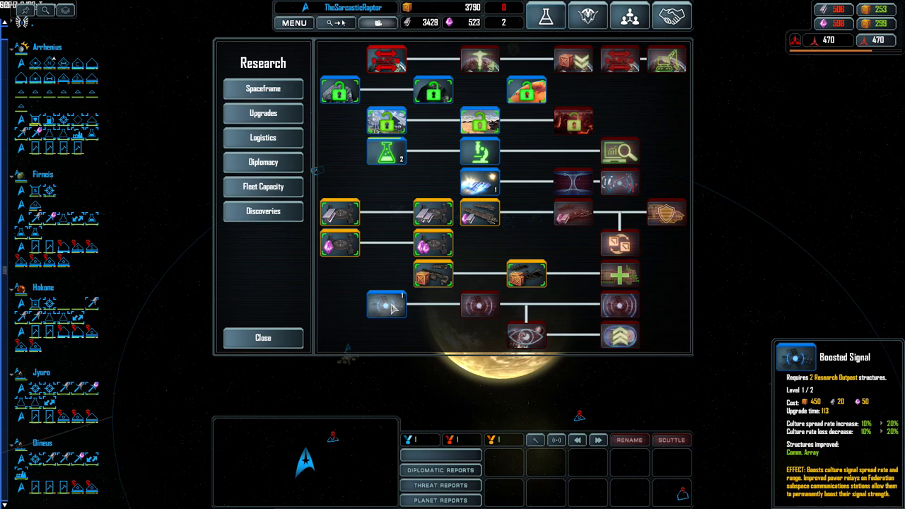
left_click(479, 305)
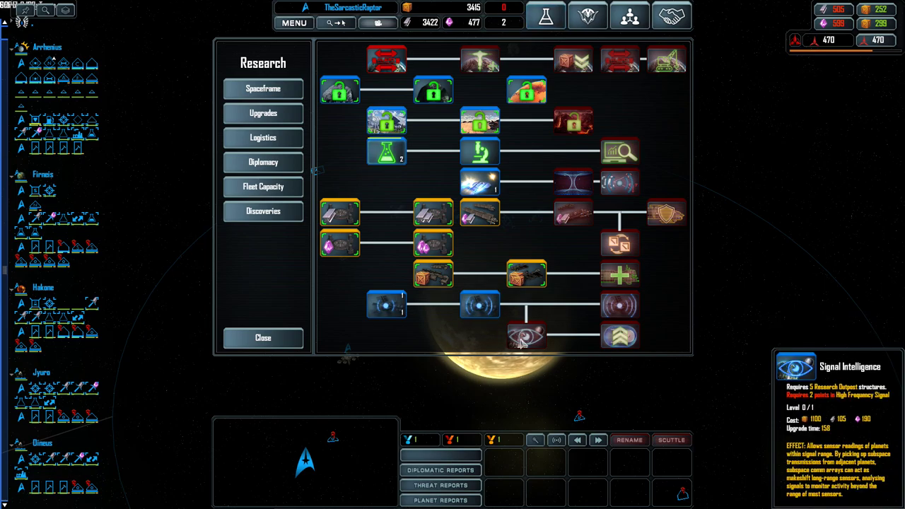
- Close research and inspect the Giada system and the Mansurova asteroid field
left_click(262, 337)
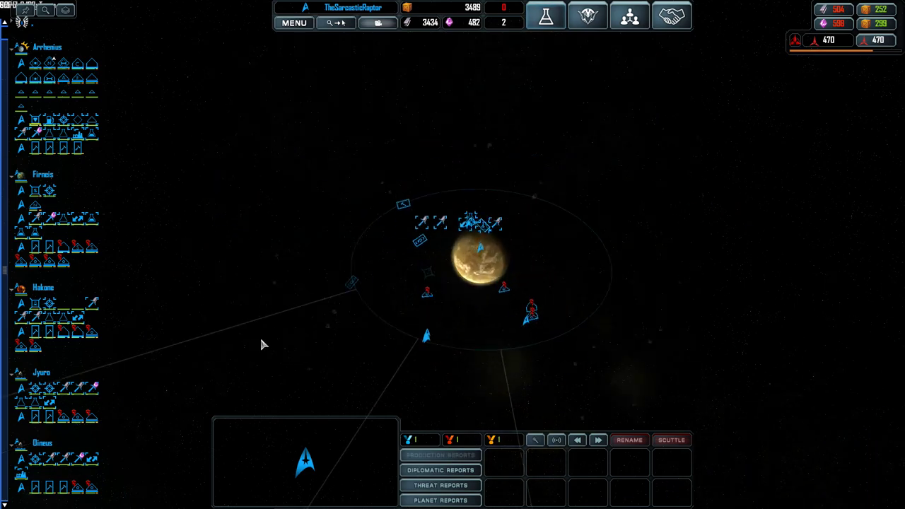
scroll(260, 334, "down", 5)
scroll(260, 334, "down", 5)
scroll(254, 346, "down", 3)
mouse_move(253, 349)
left_mouse_down()
mouse_move(400, 331)
mouse_move(496, 304)
mouse_move(469, 278)
left_mouse_up()
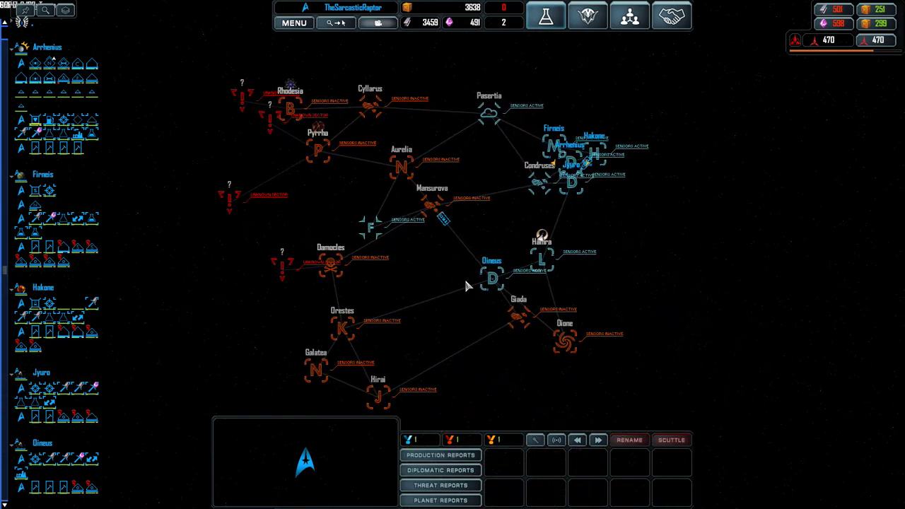
left_click(523, 313)
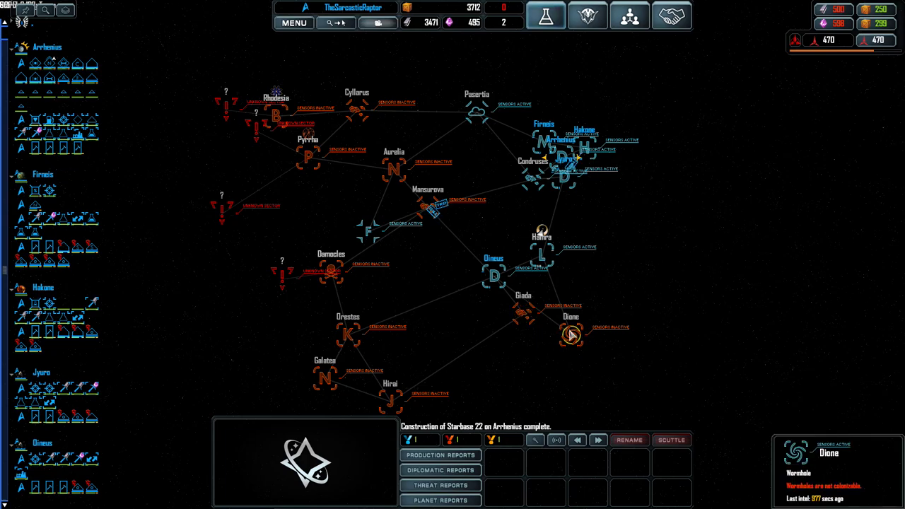
scroll(495, 283, "up", 3)
left_click(427, 245)
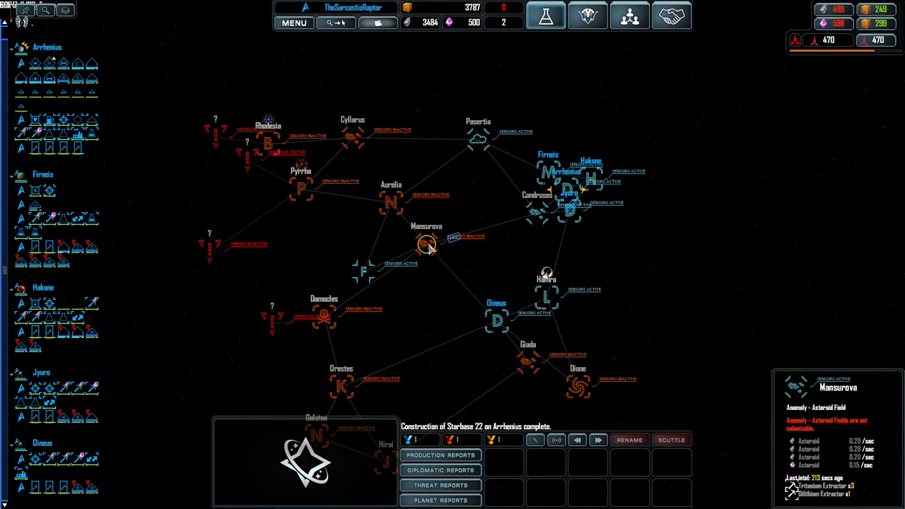
scroll(558, 173, "up", 10)
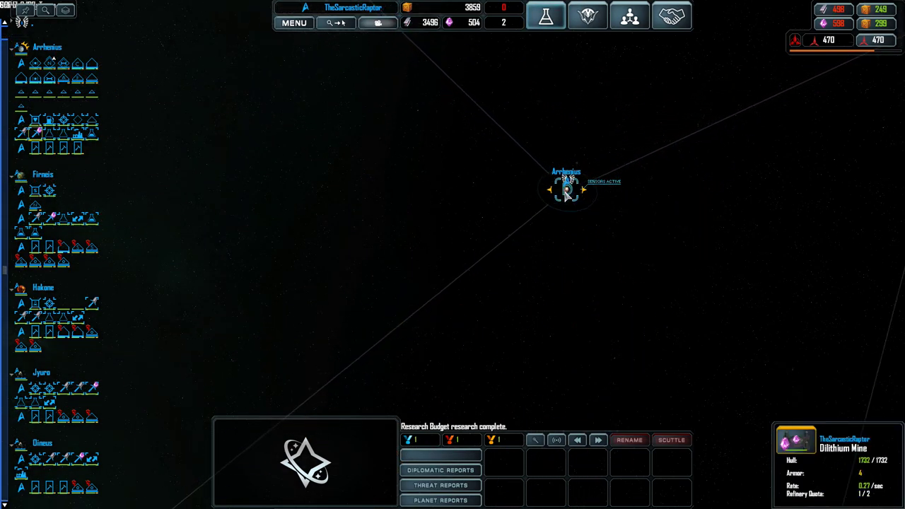
- Inspect USS Bacchus, tilt the camera over the fleet, and select Arrhenius
left_click(568, 205)
left_click(558, 334)
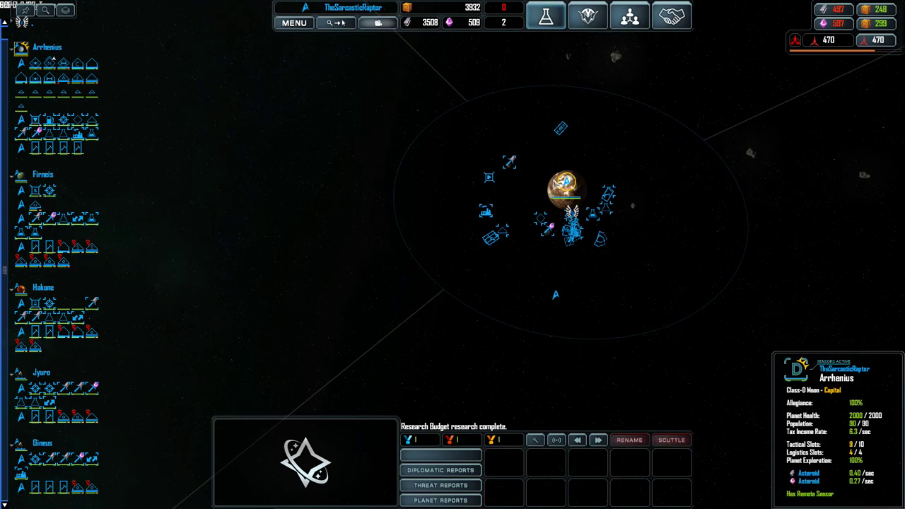
scroll(565, 248, "up", 10)
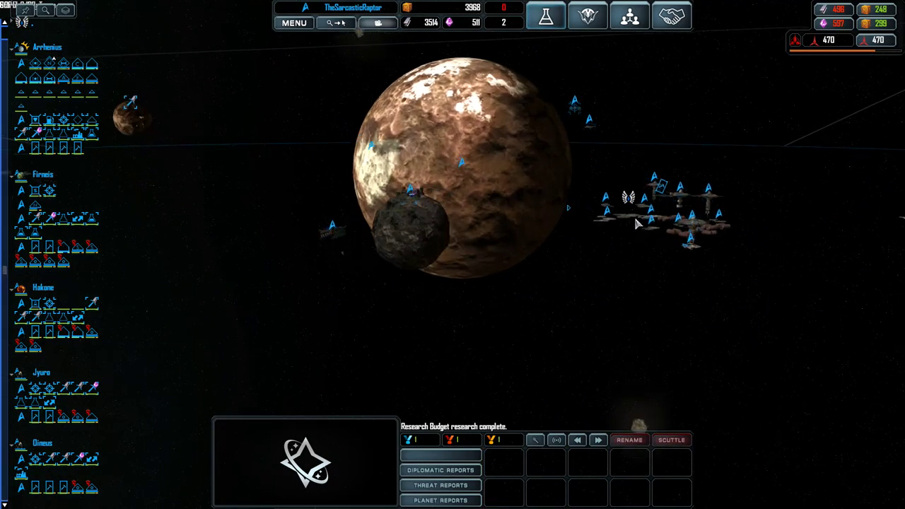
scroll(636, 225, "up", 10)
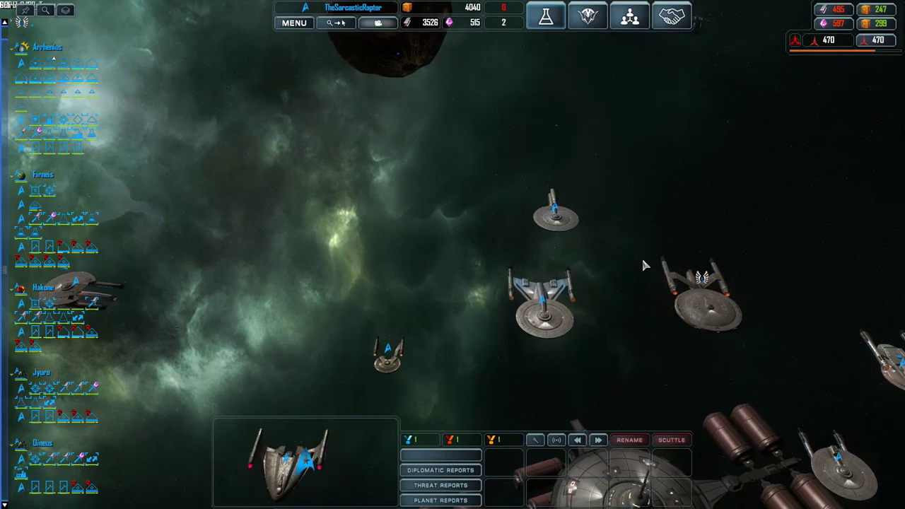
scroll(645, 265, "down", 10)
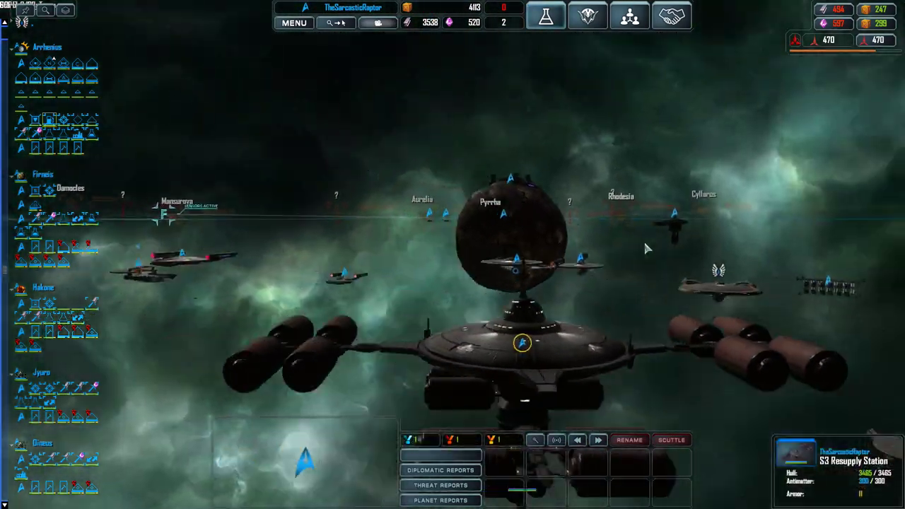
left_click_drag(645, 248, 419, 222)
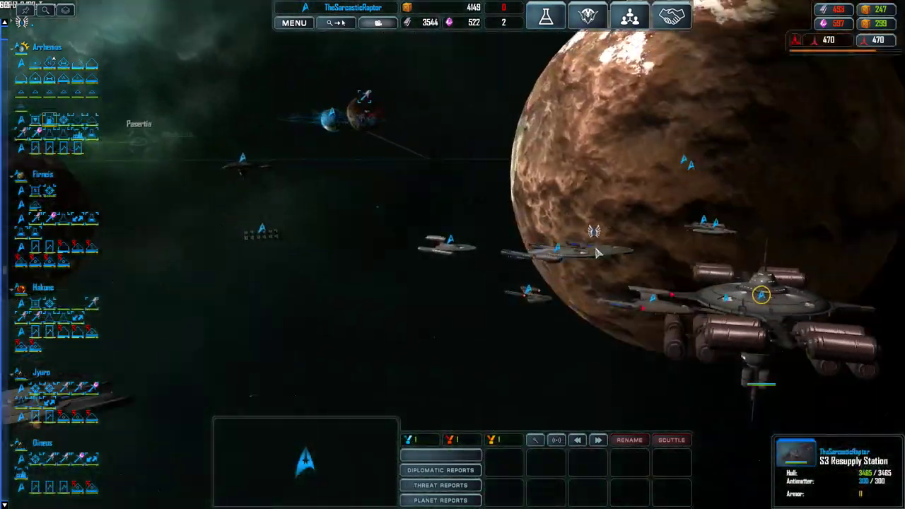
scroll(420, 222, "up", 10)
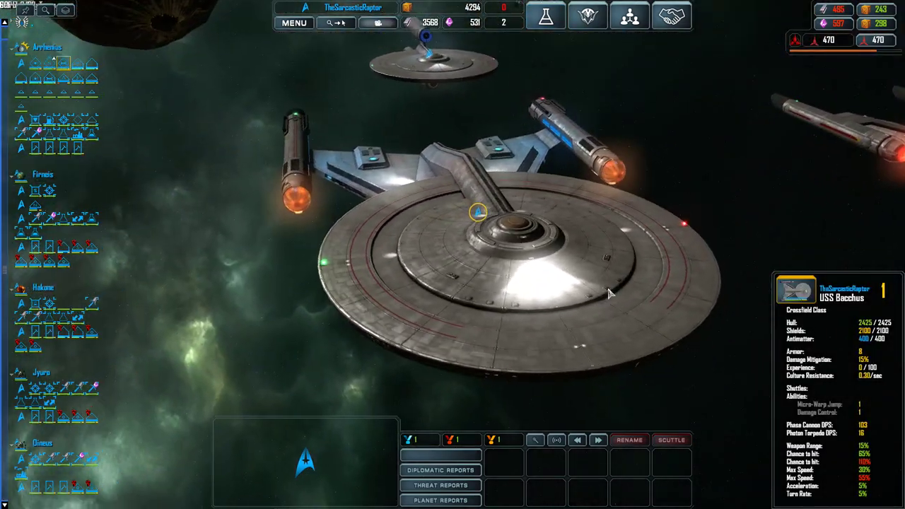
scroll(548, 293, "down", 10)
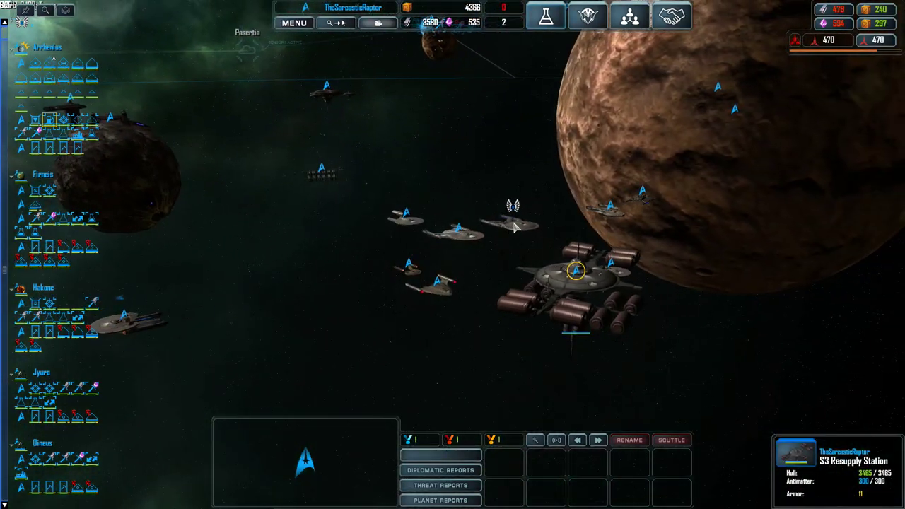
left_click(506, 226)
scroll(527, 229, "down", 10)
scroll(527, 229, "down", 5)
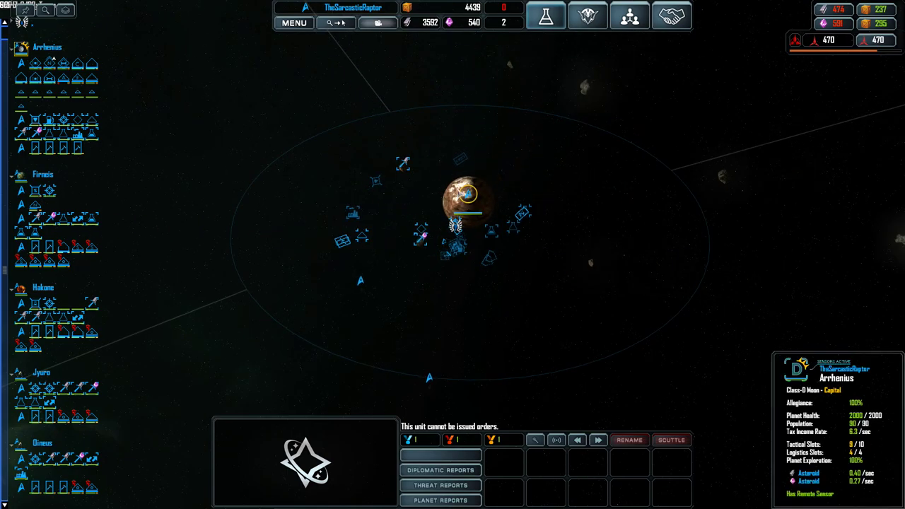
- Check Arrhenius's ship build options, then start Command Training in the Upgrades research tree
left_click(424, 440)
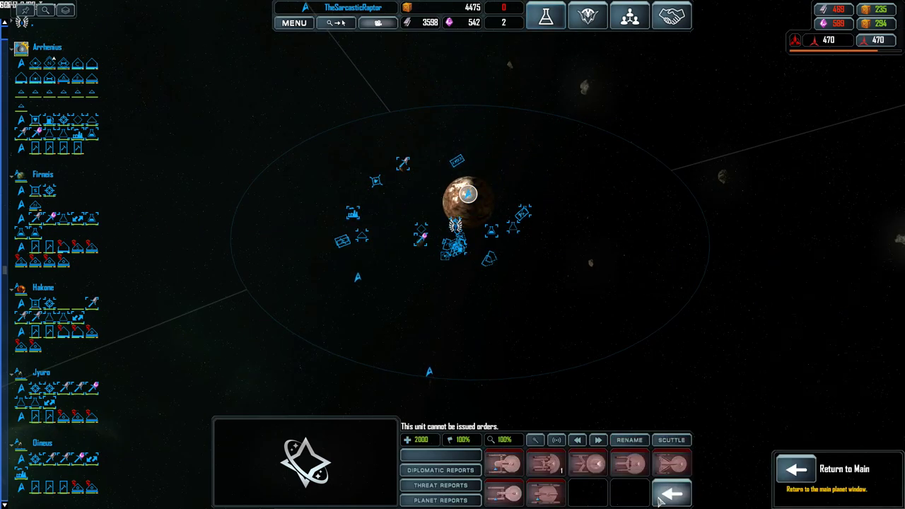
left_click(658, 499)
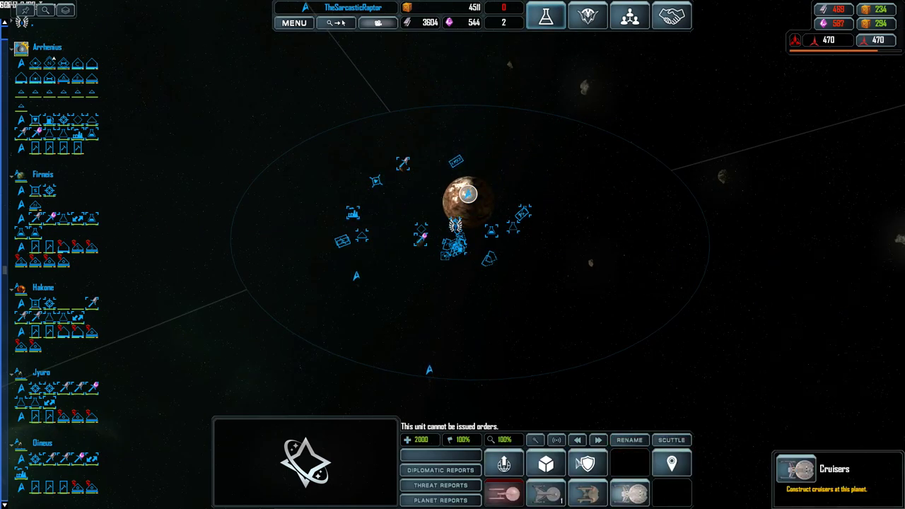
left_click(545, 15)
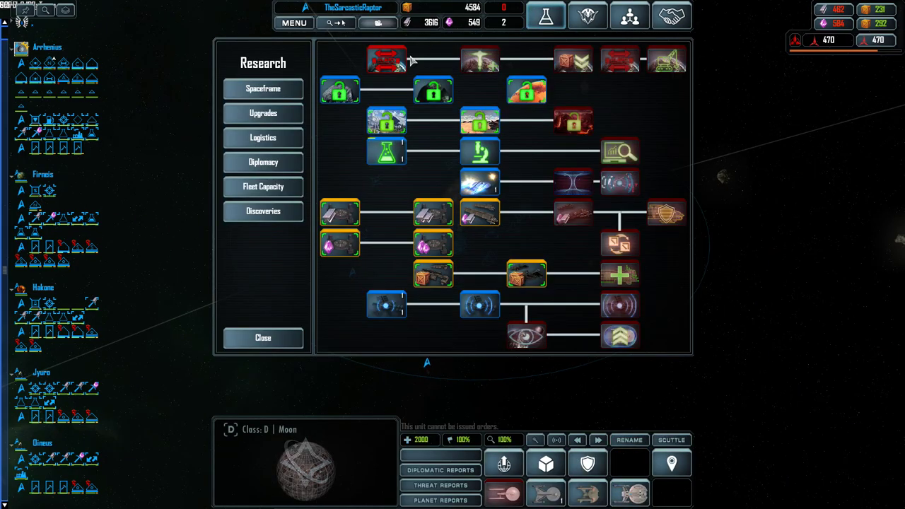
left_click(269, 113)
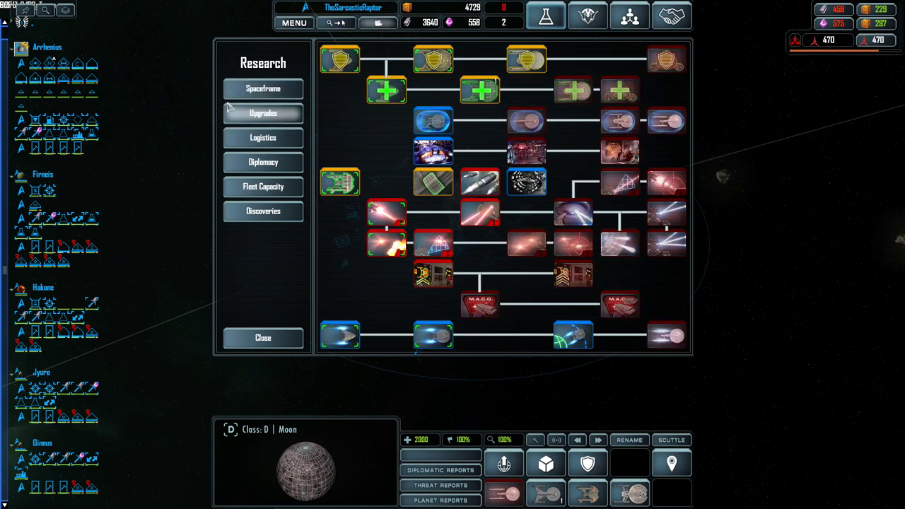
mouse_move(572, 334)
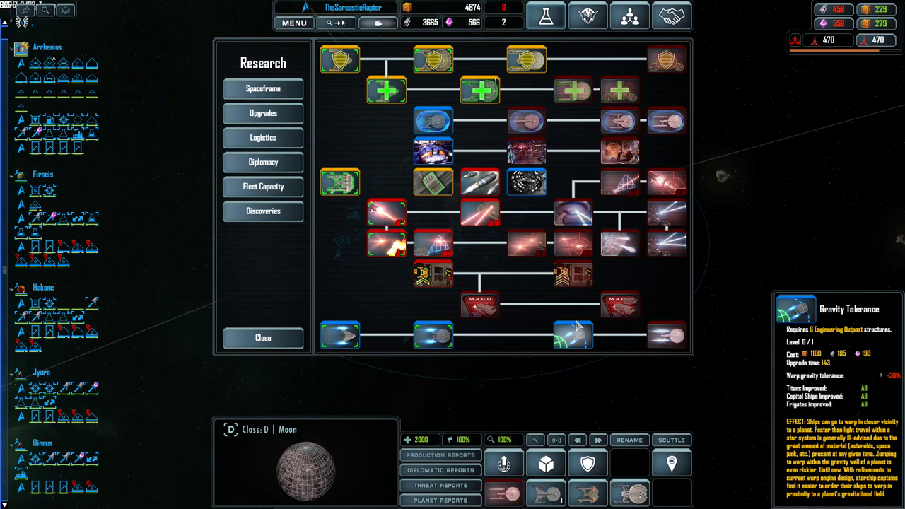
left_click(435, 275)
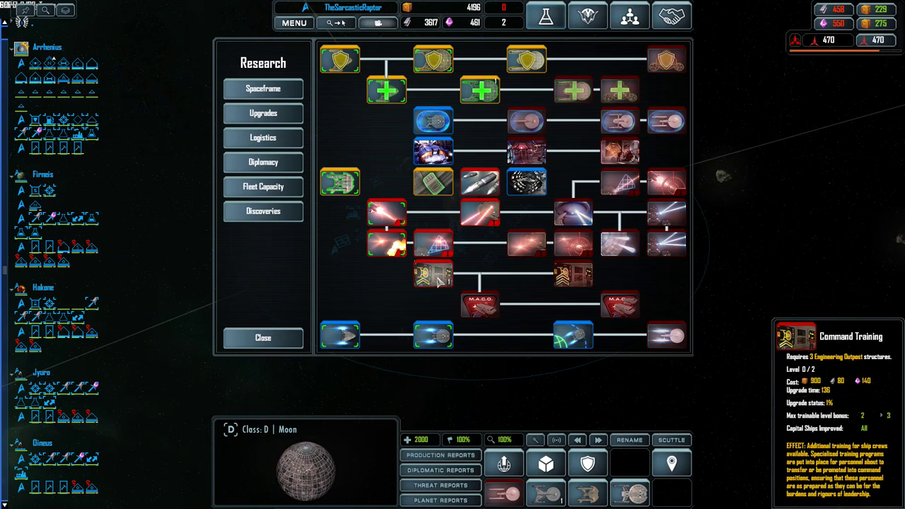
- Close research, review Hakone's logistics structures, and glance at the Logistics research branch
left_click(263, 338)
scroll(270, 318, "down", 5)
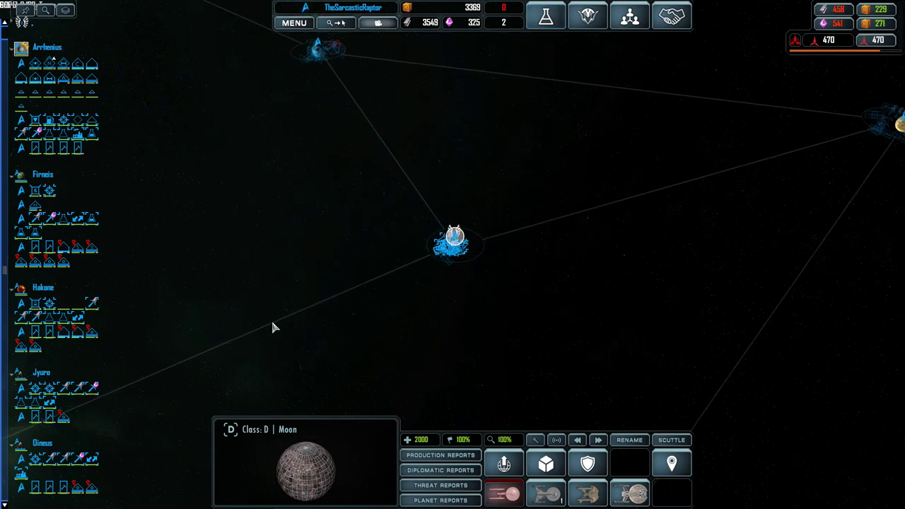
scroll(585, 212, "up", 6)
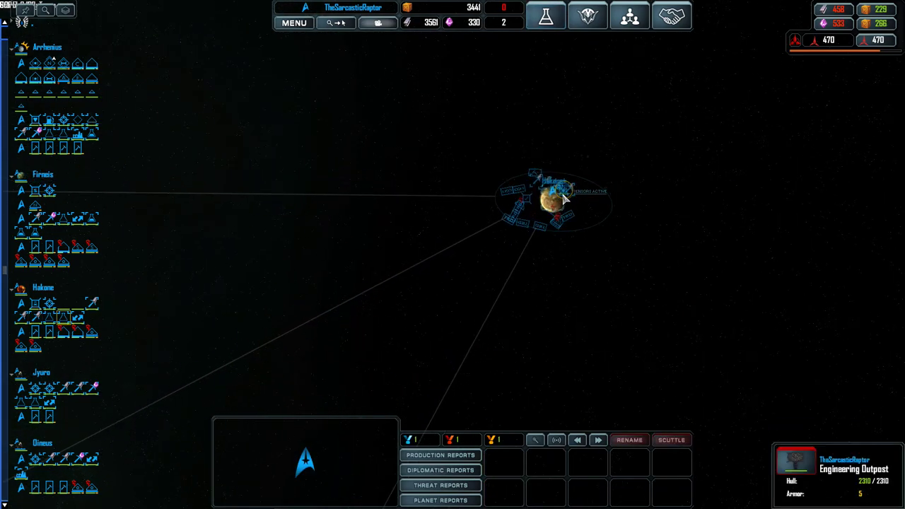
left_click(505, 230)
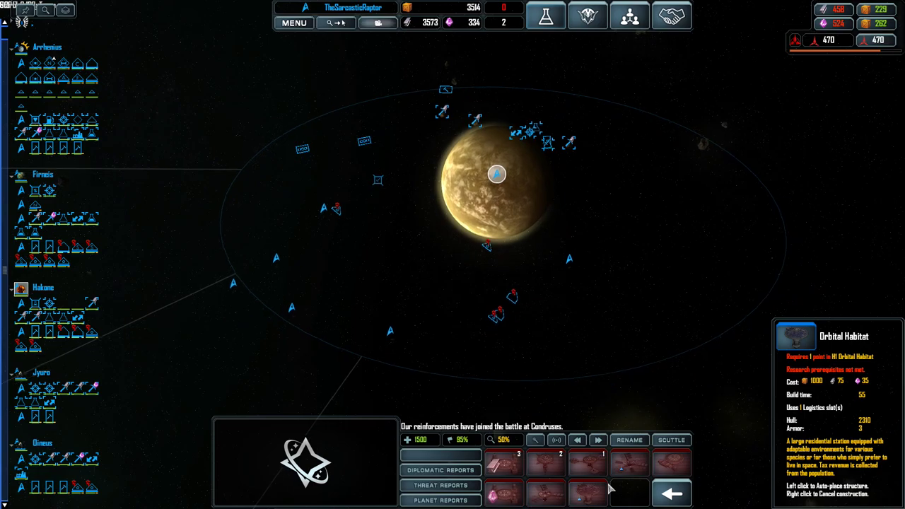
left_click(671, 493)
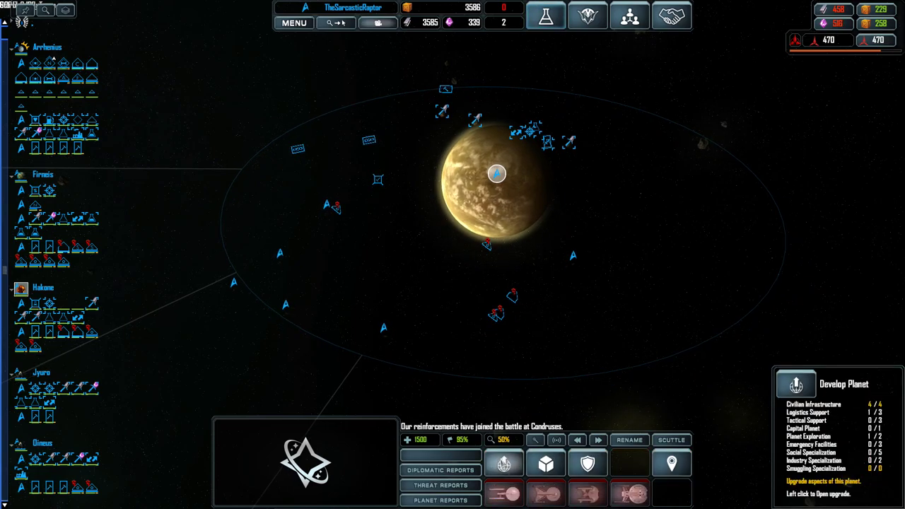
left_click(629, 493)
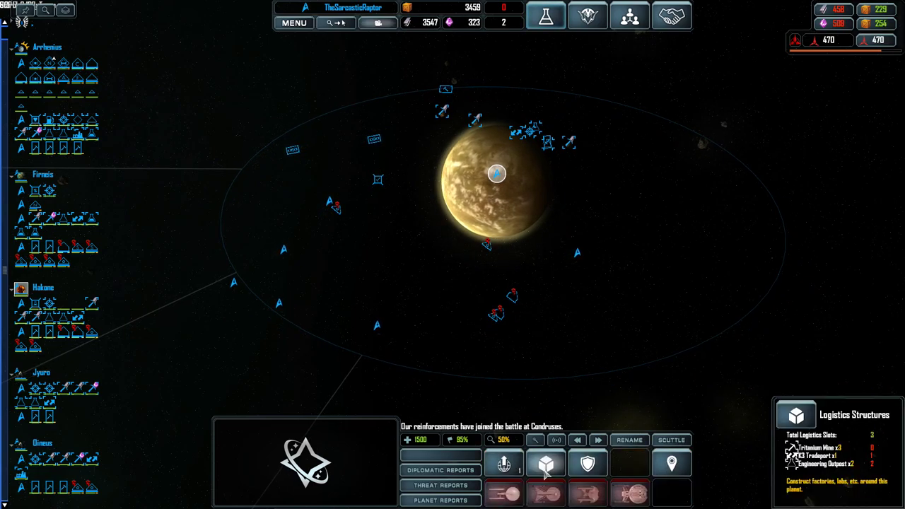
left_click(546, 16)
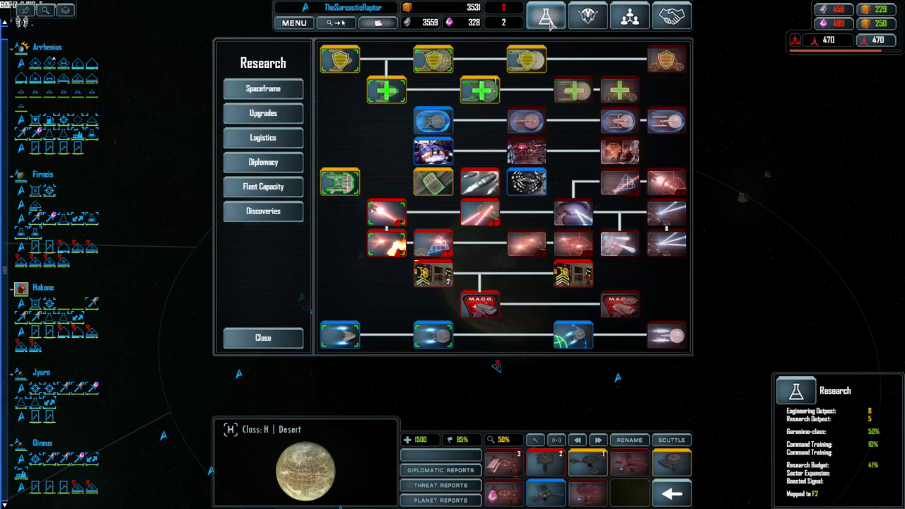
left_click(263, 137)
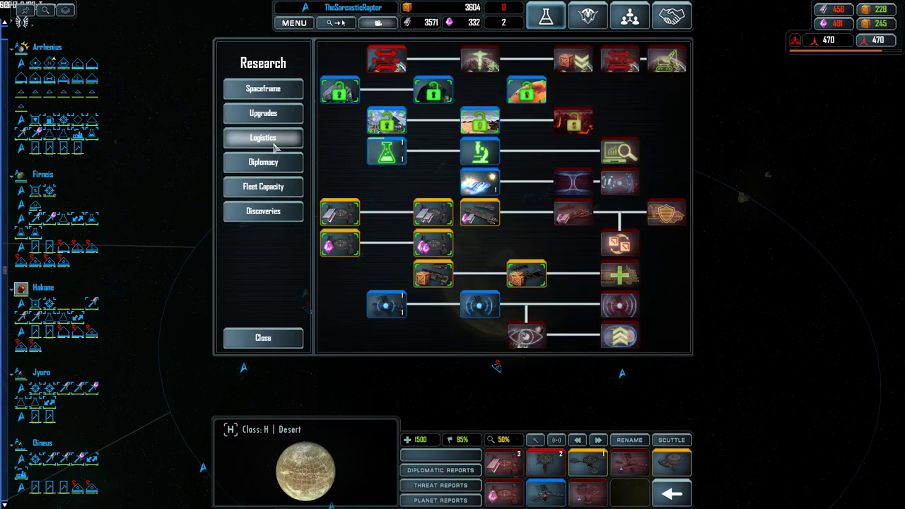
left_click(263, 337)
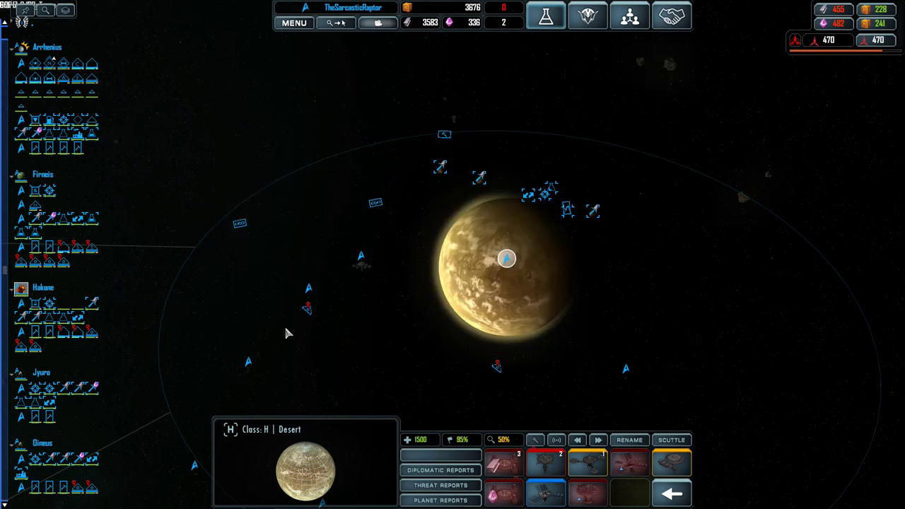
- Order a sixth Research Outpost in Hakone's orbit
left_click(498, 279)
left_click(505, 260)
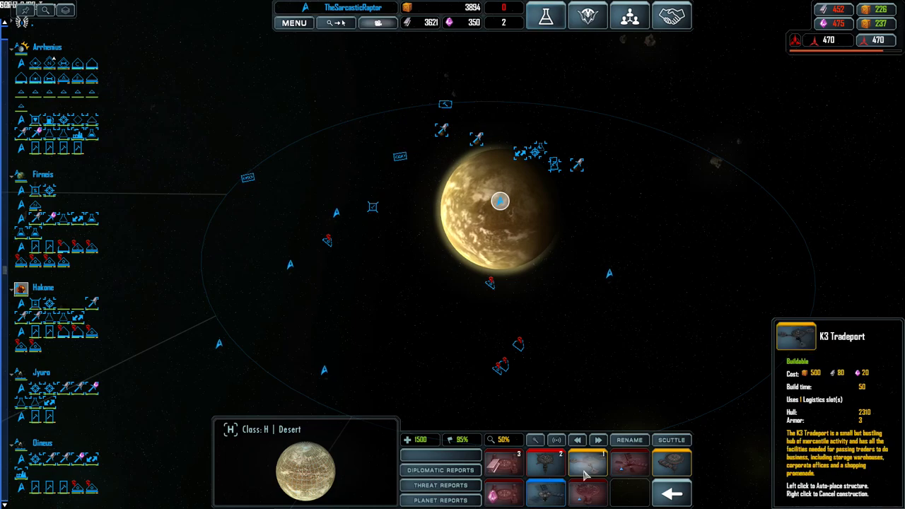
left_click(562, 486)
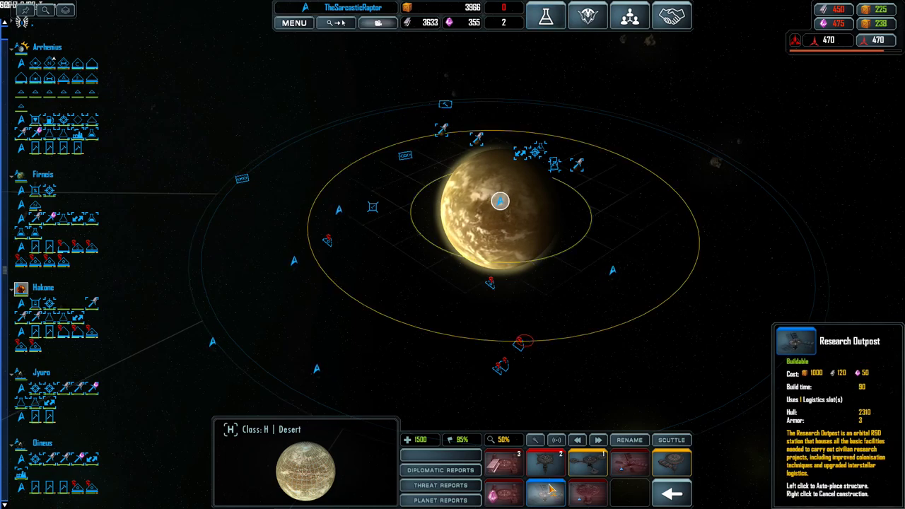
left_click(401, 202)
- Stop further outpost placement and start Hold Expansion research for refinery freighters
right_click(511, 85)
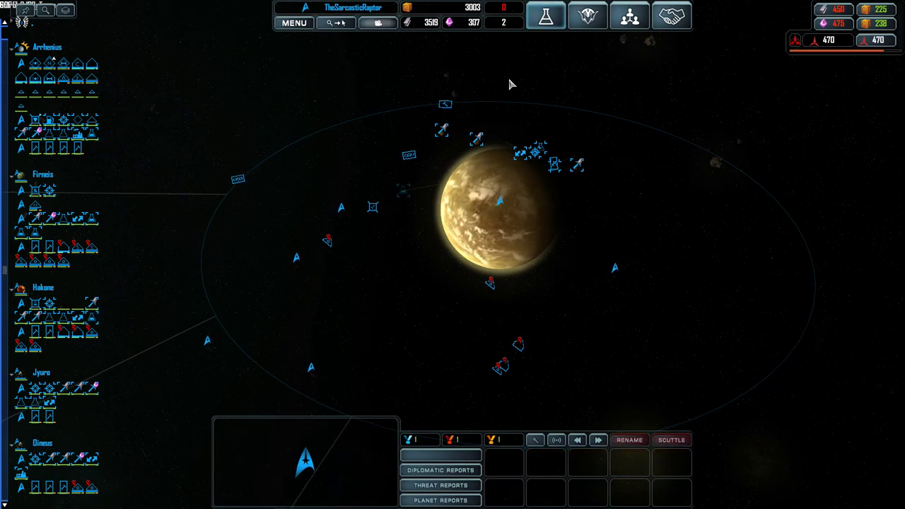
left_click(546, 16)
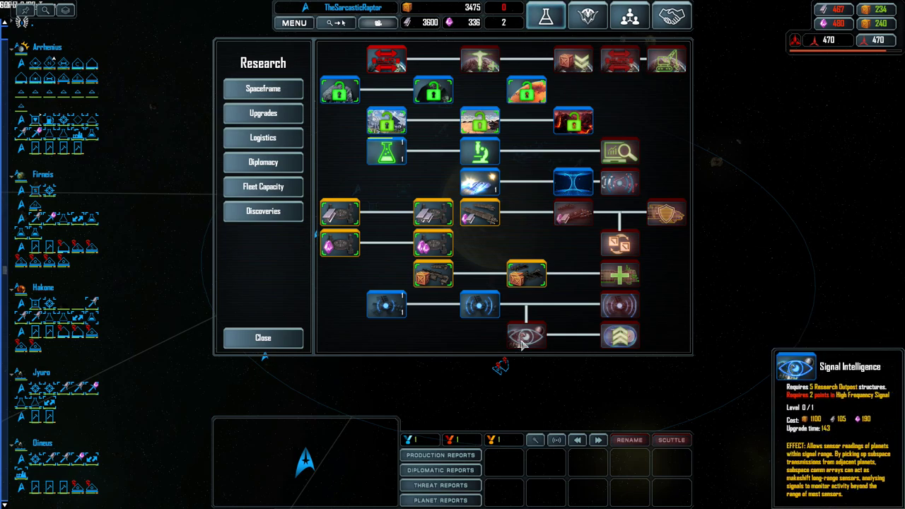
mouse_move(480, 213)
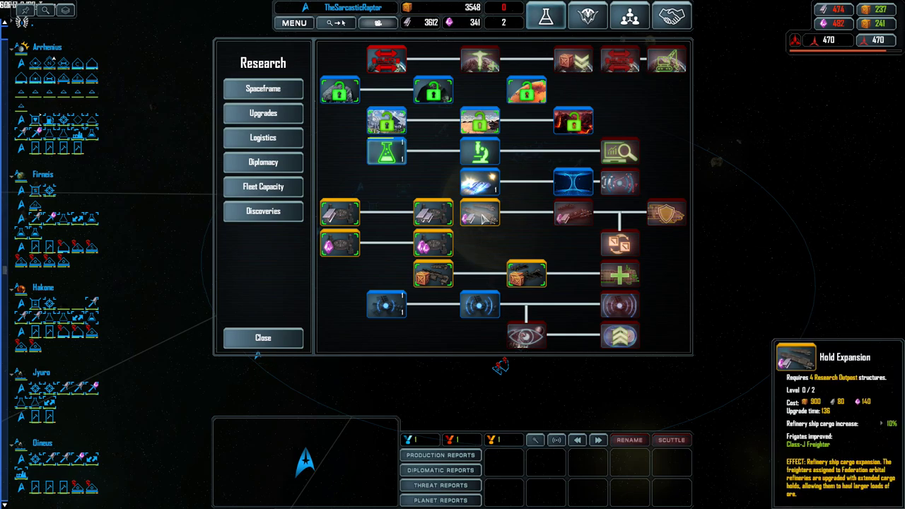
left_click(480, 216)
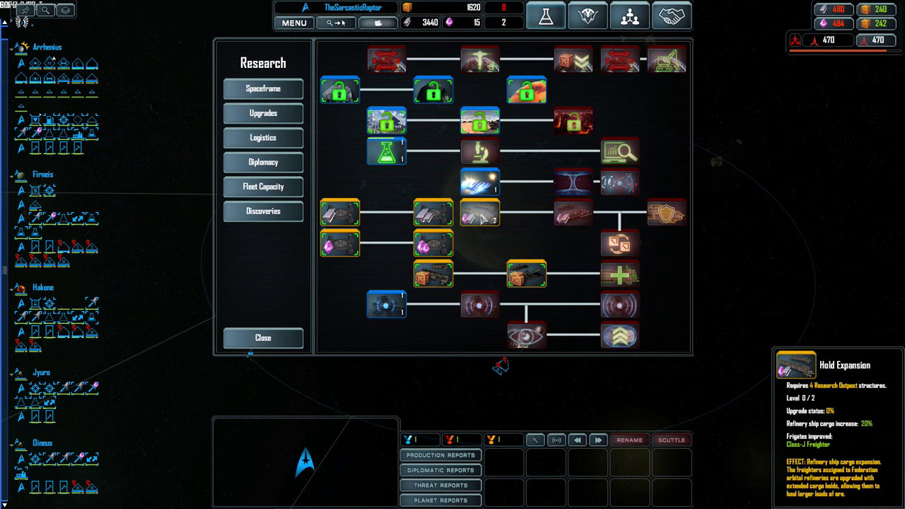
left_click(262, 337)
scroll(244, 325, "down", 5)
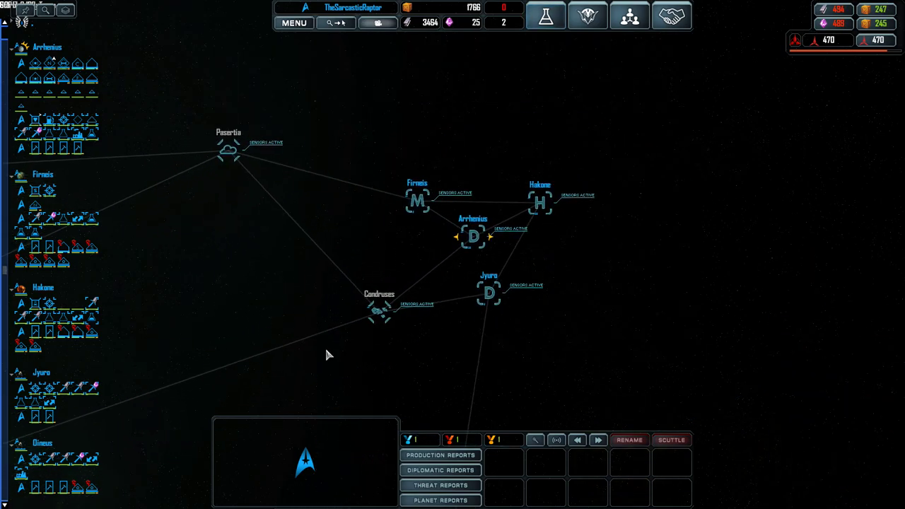
- Move the Arrhenius fleet to a new spot in the system, then pan back toward the home systems
left_click_drag(333, 304, 455, 263)
left_click(492, 223)
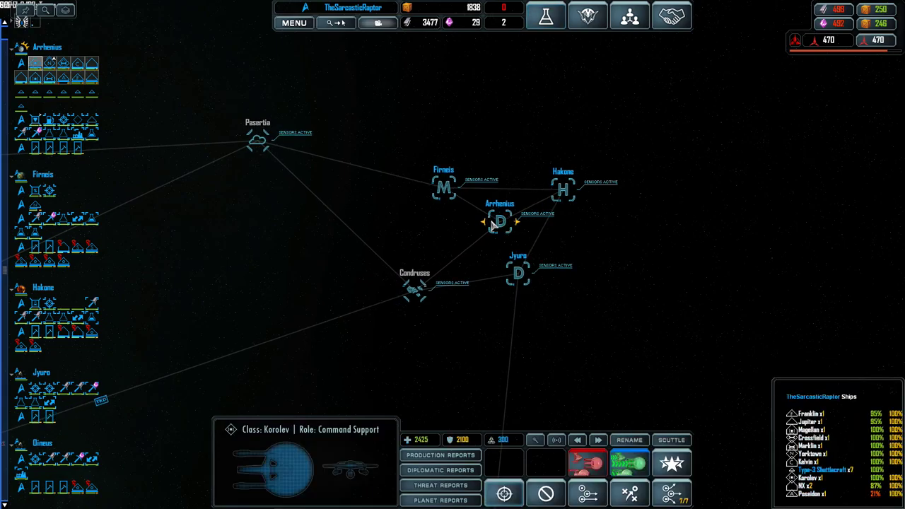
scroll(493, 223, "up", 8)
left_click_drag(550, 396, 550, 303)
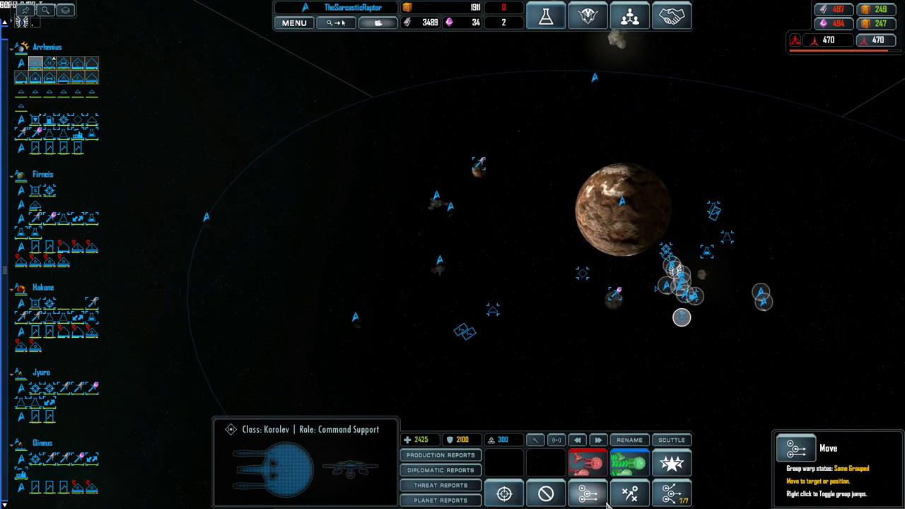
right_click(334, 209)
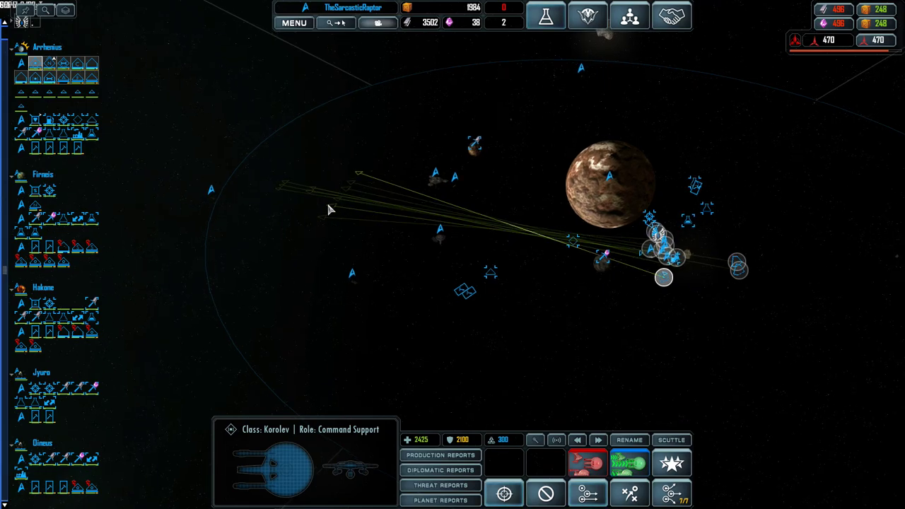
scroll(713, 259, "up", 3)
scroll(494, 233, "down", 10)
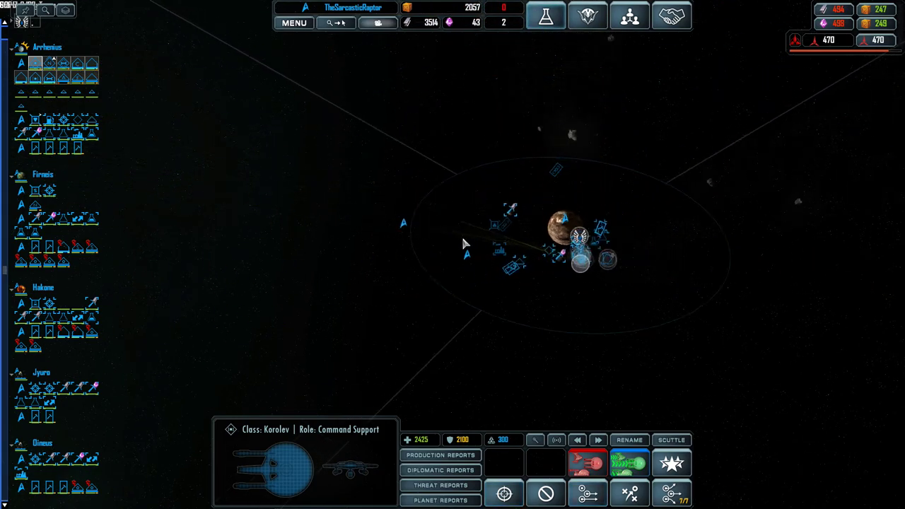
scroll(461, 228, "down", 8)
scroll(465, 282, "down", 3)
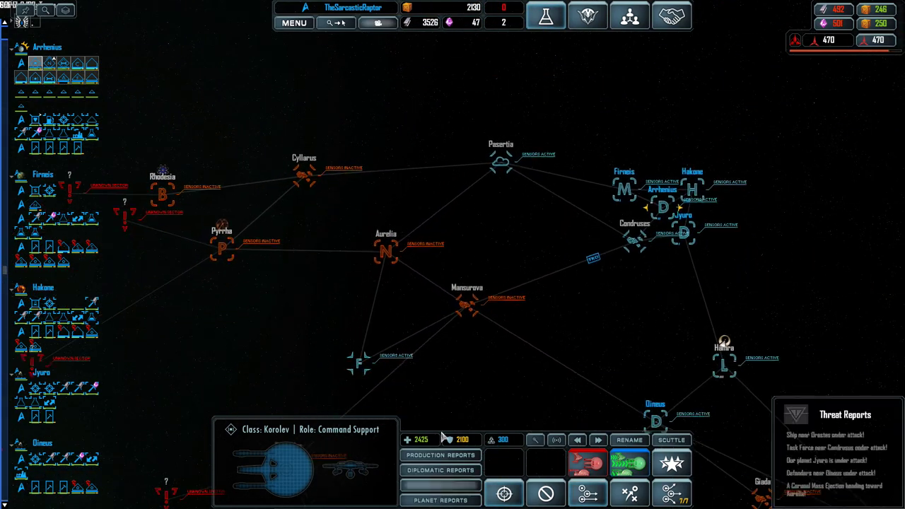
scroll(460, 282, "down", 5)
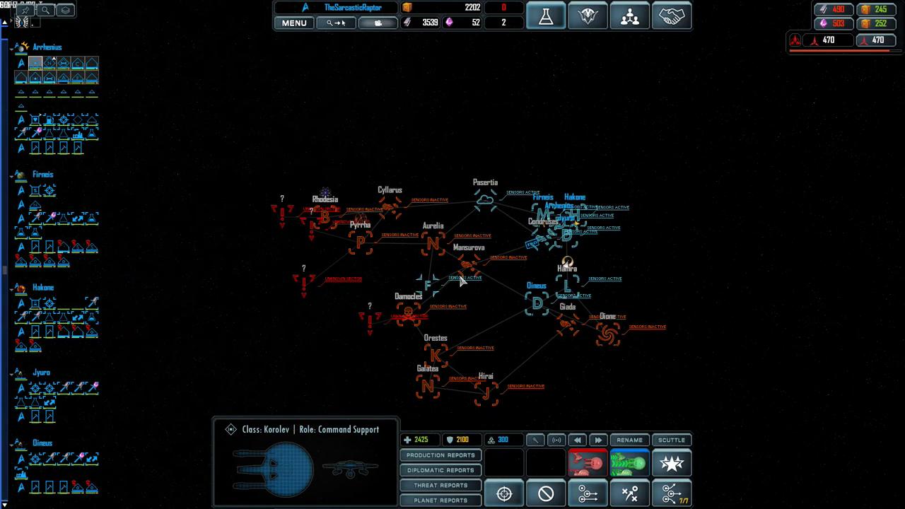
scroll(456, 285, "down", 3)
scroll(456, 284, "down", 2)
scroll(407, 273, "up", 2)
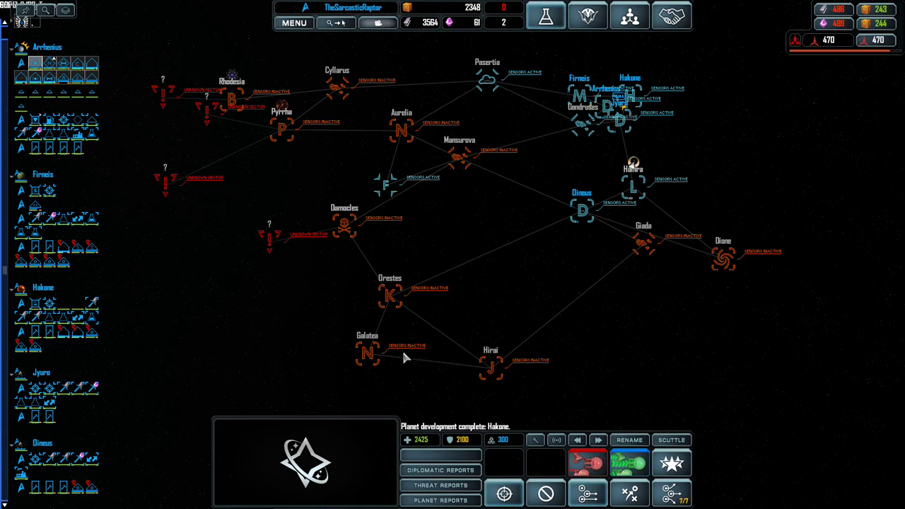
scroll(405, 357, "up", 3)
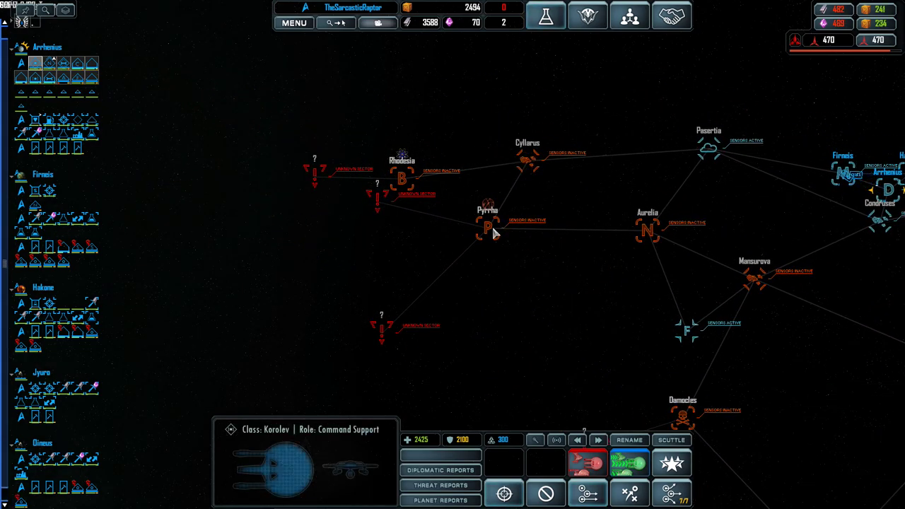
mouse_move(487, 227)
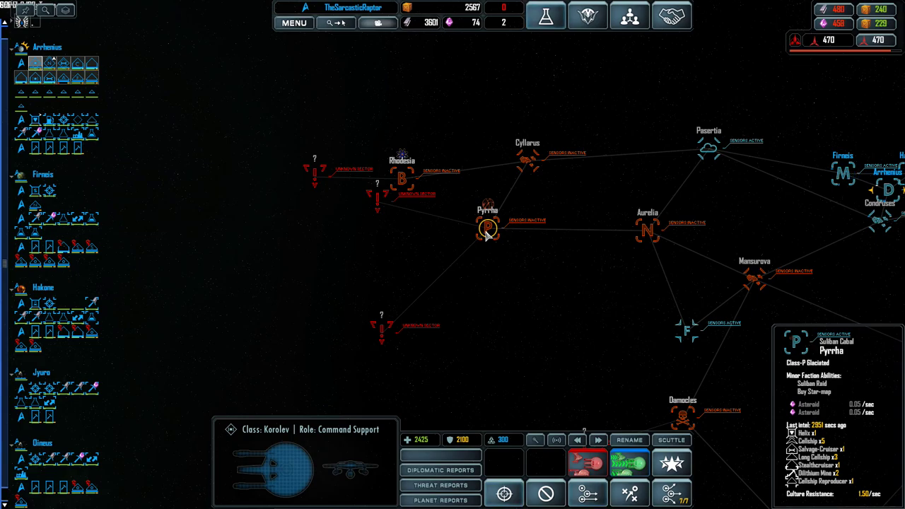
left_click_drag(488, 233, 169, 233)
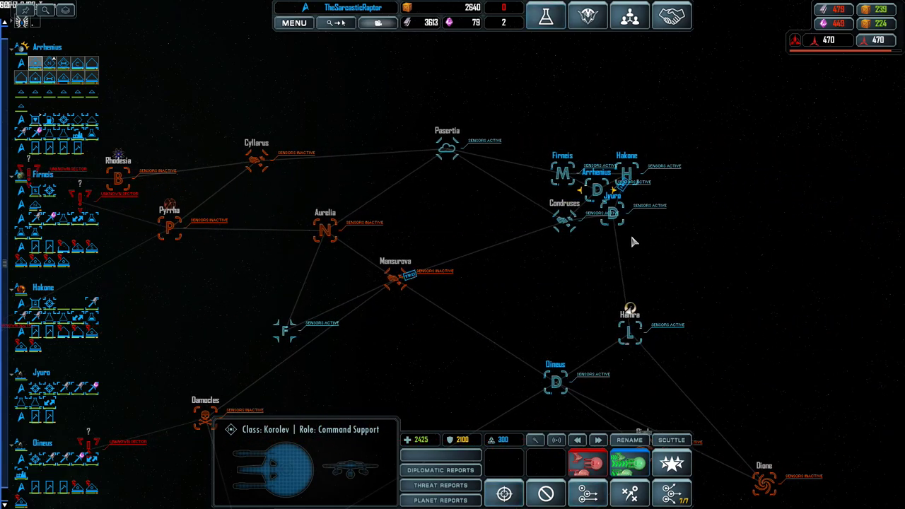
mouse_move(630, 332)
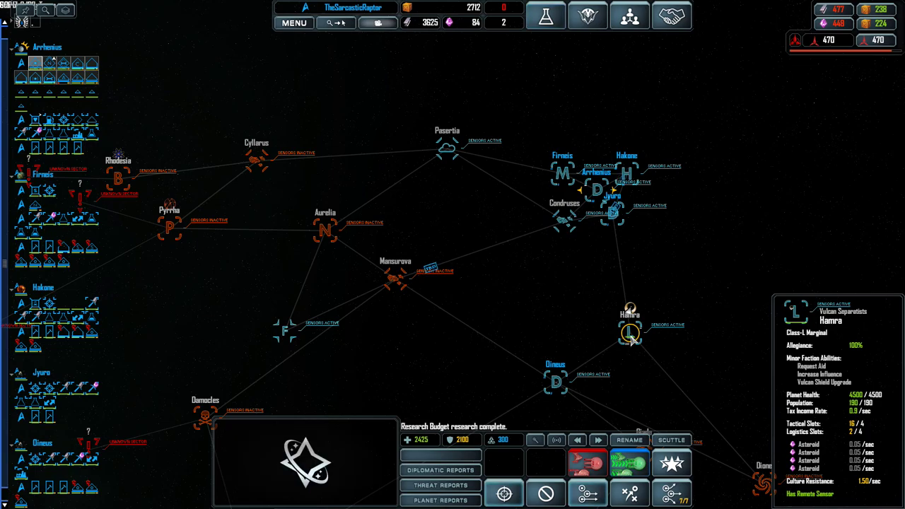
scroll(565, 212, "up", 5)
scroll(566, 177, "up", 3)
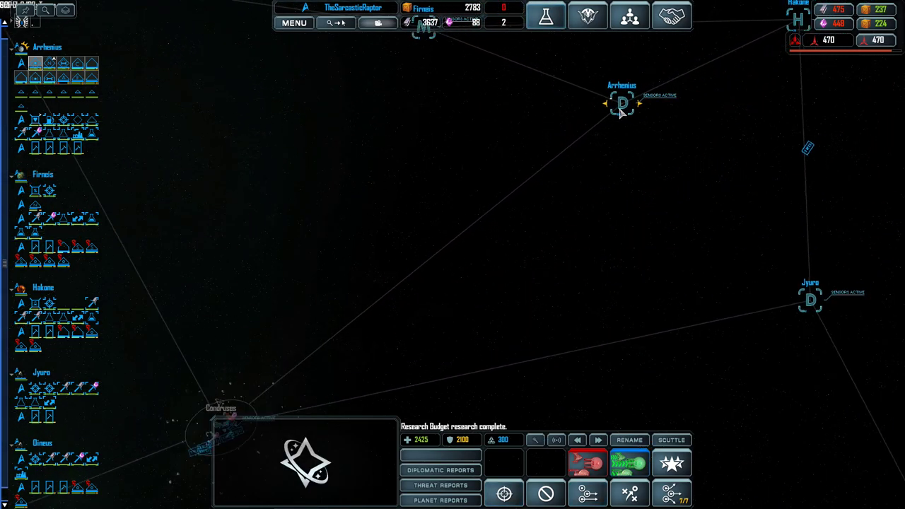
- Check the research tree, then inspect Hamra's Request Aid and Increase Influence abilities and frigate options
left_click(544, 17)
left_click(263, 338)
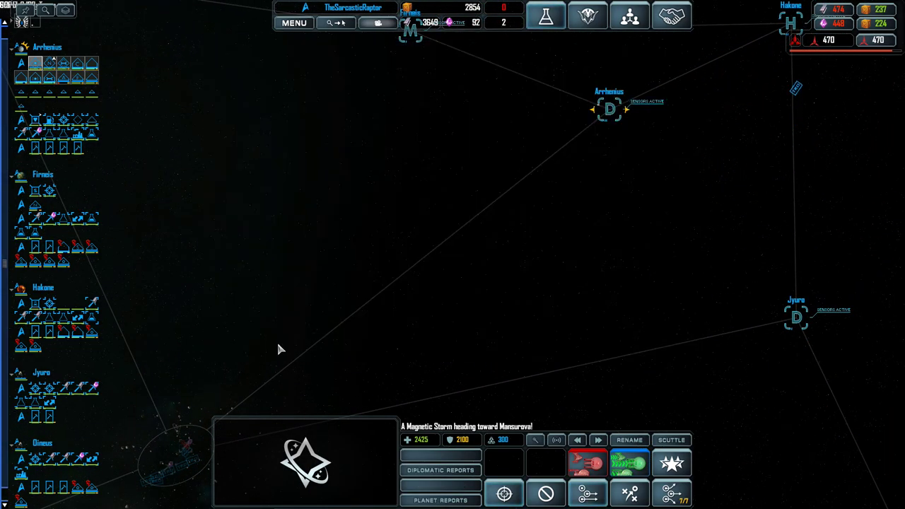
scroll(330, 349, "down", 5)
scroll(424, 332, "down", 5)
left_click(468, 311)
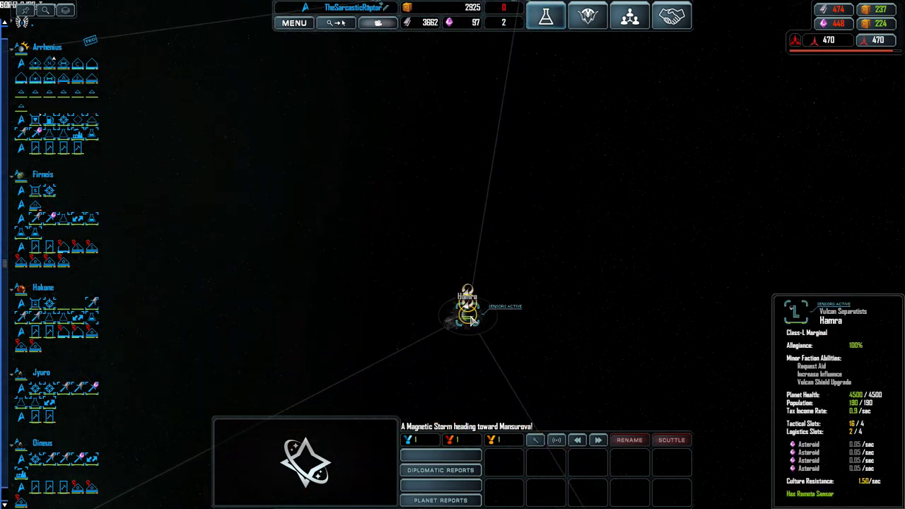
scroll(463, 318, "up", 8)
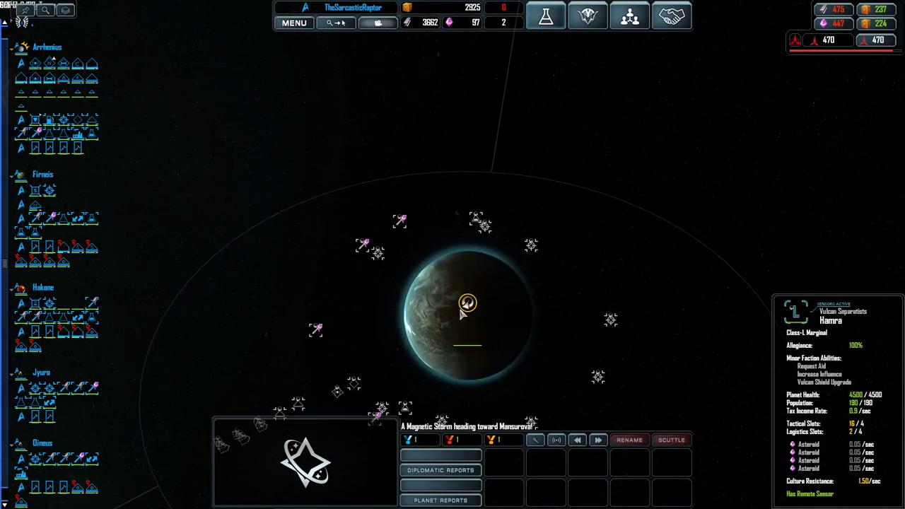
left_click_drag(460, 313, 490, 184)
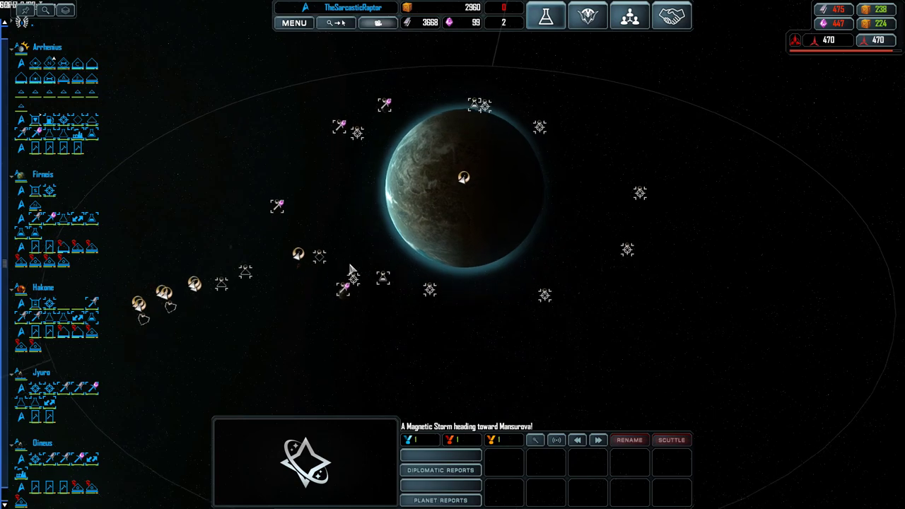
double_click(464, 176)
scroll(464, 212, "down", 5)
scroll(464, 234, "down", 5)
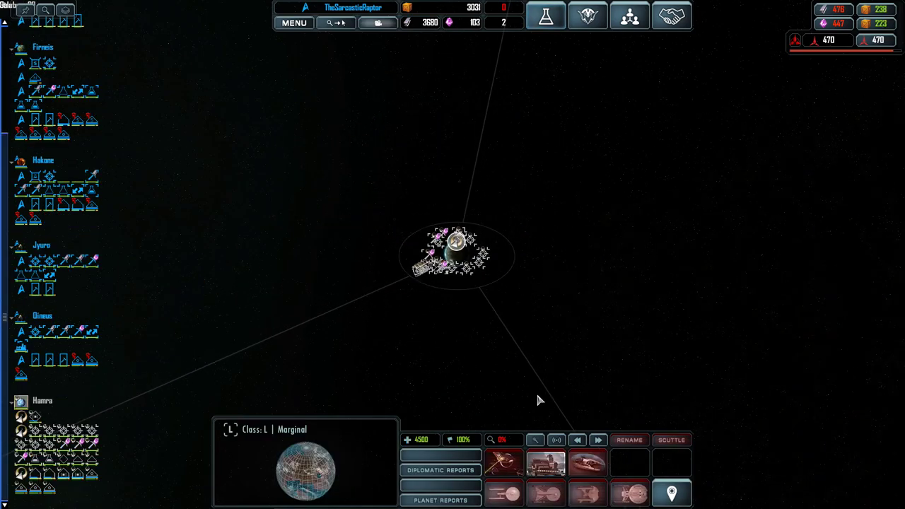
scroll(593, 483, "down", 1)
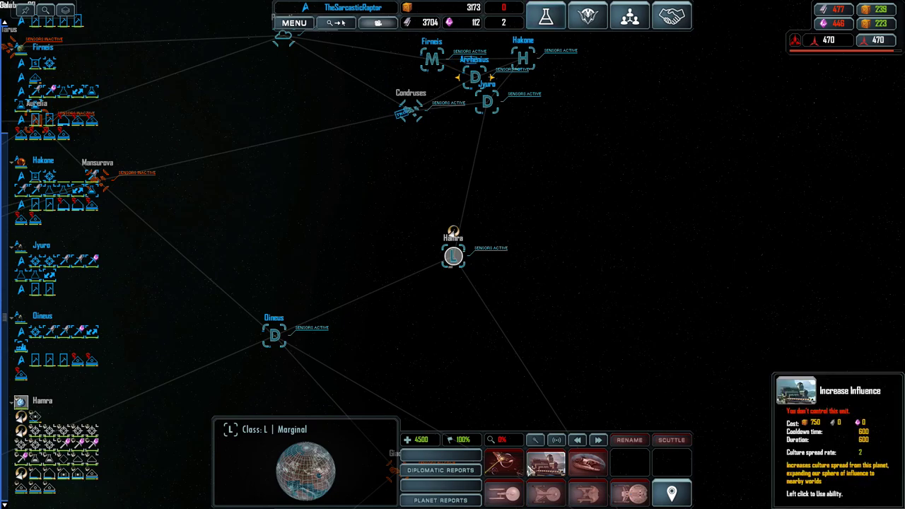
left_click(545, 464)
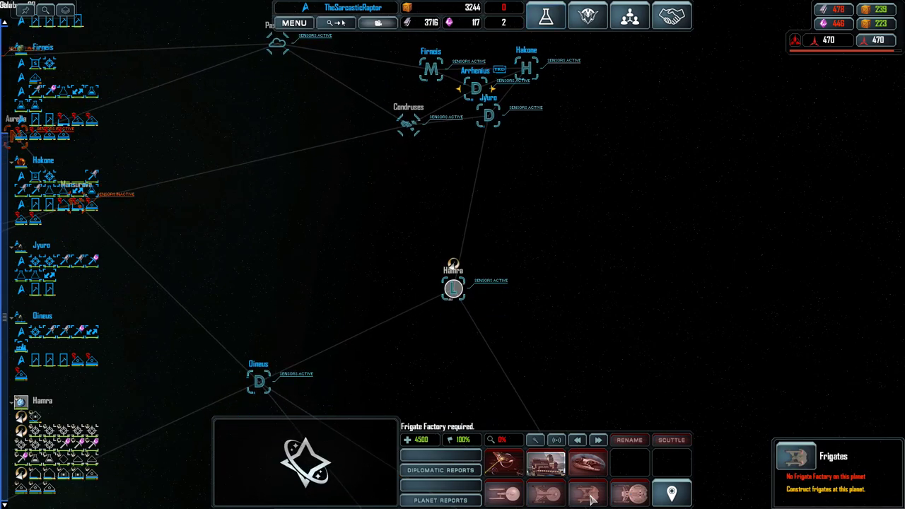
scroll(494, 212, "up", 2)
- Show Arrhenius's buildable frigates, including the Surak Envoy, and pan toward Aurelia and Mansurova
left_click(485, 196)
left_click(545, 464)
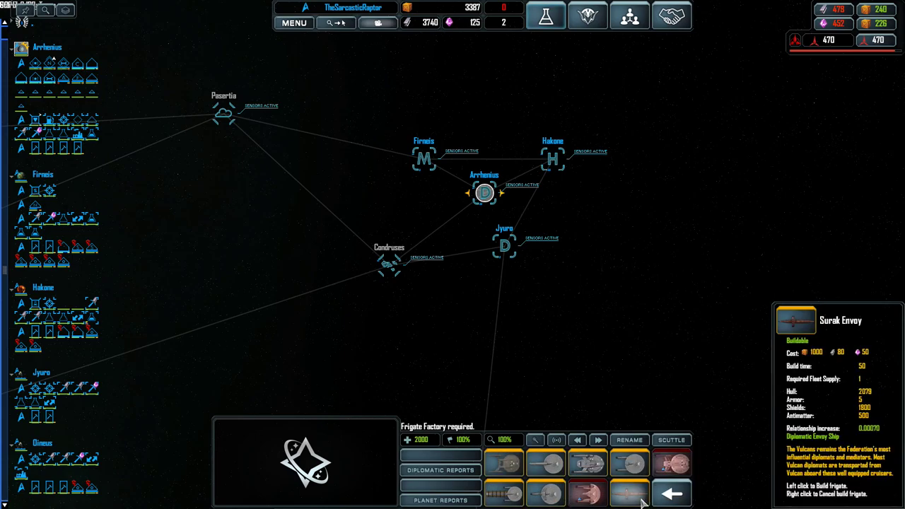
left_click_drag(263, 205, 588, 210)
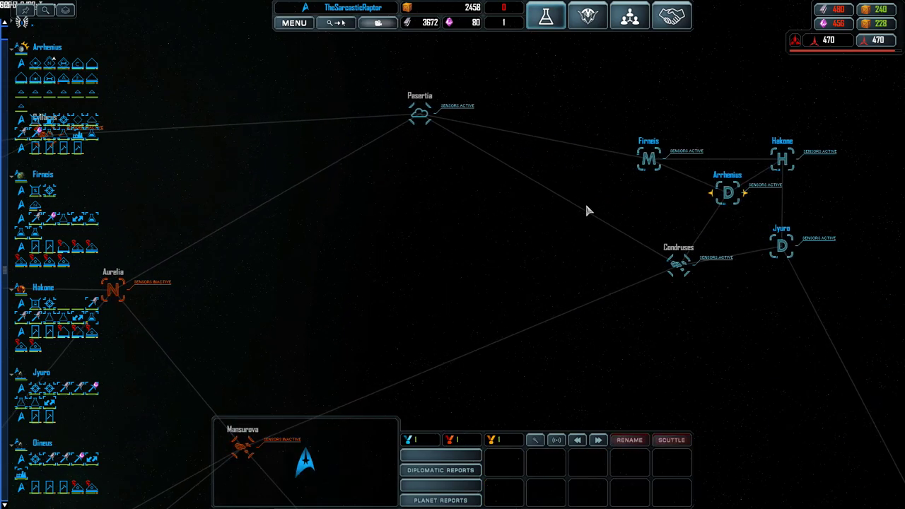
- Research Vulcan Diplomats in the Diplomacy research tree
left_click(547, 17)
left_click(263, 162)
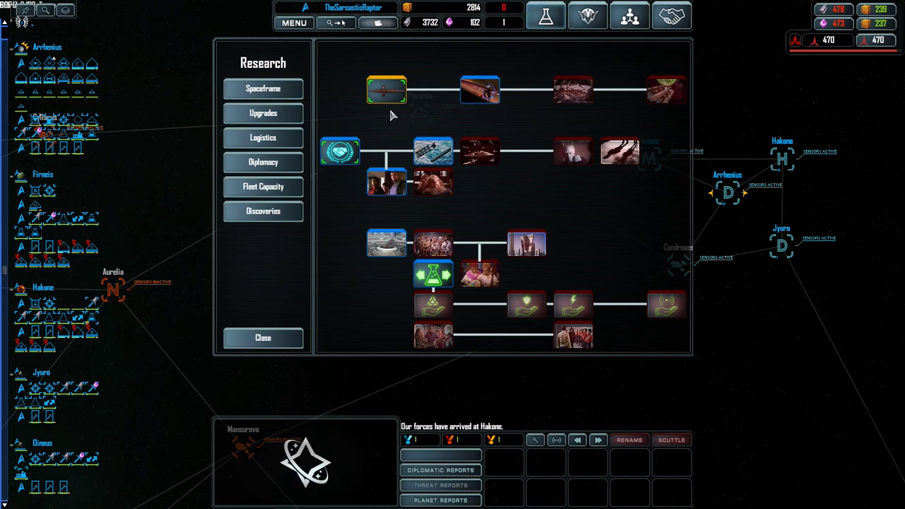
left_click(488, 91)
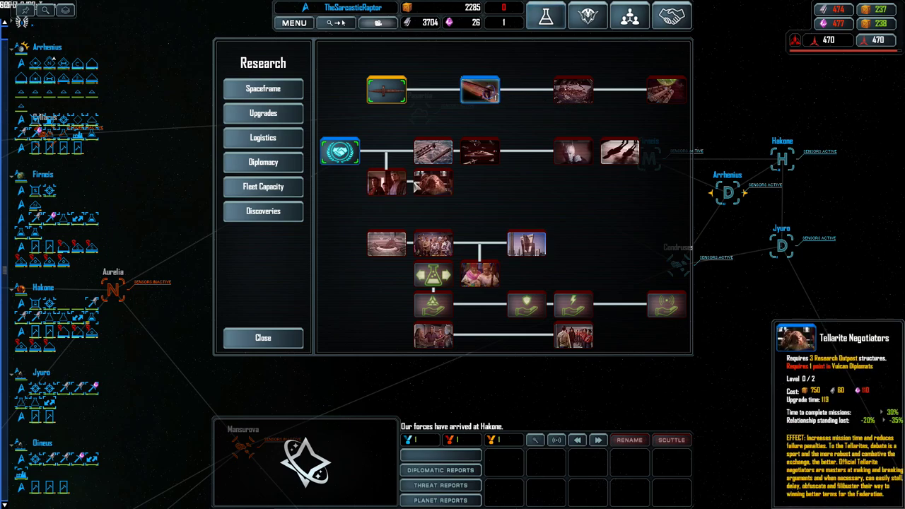
- Close research and inspect the S3 Resupply Station's Priority Refuelling ability
left_click(263, 337)
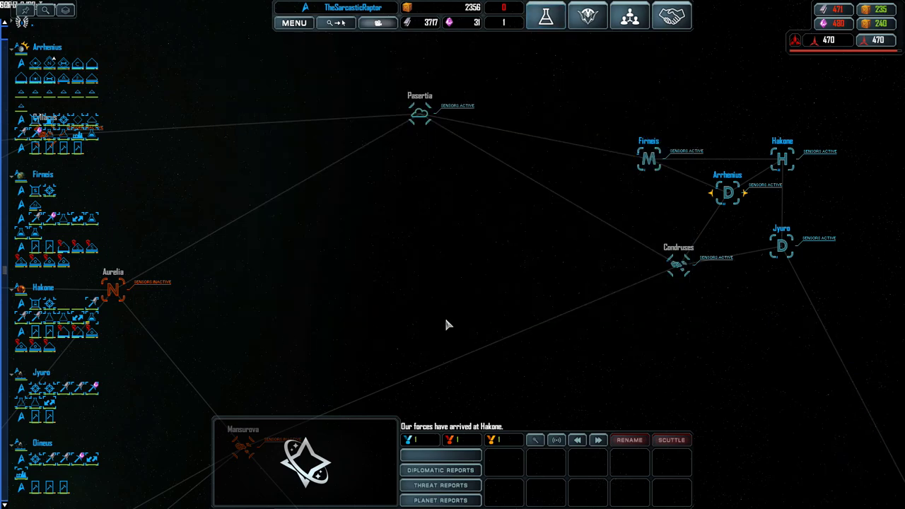
left_click(712, 195)
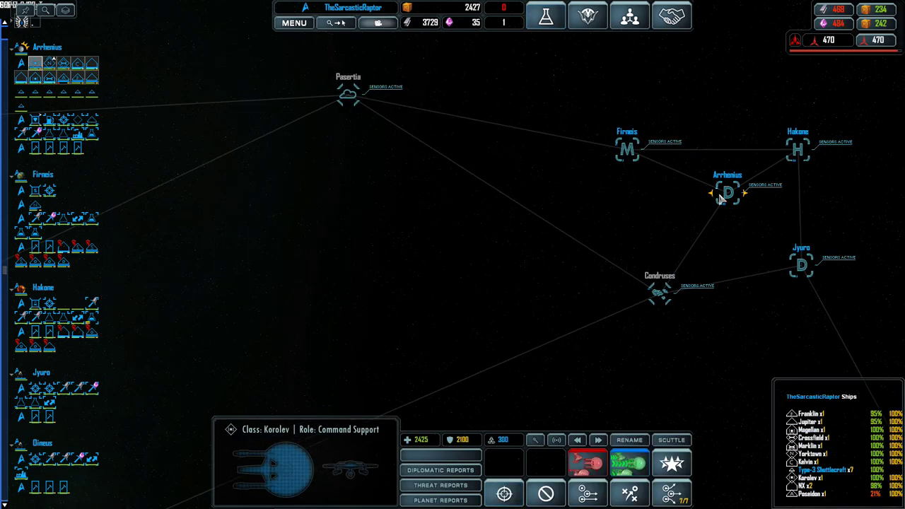
scroll(720, 200, "up", 6)
scroll(637, 212, "up", 3)
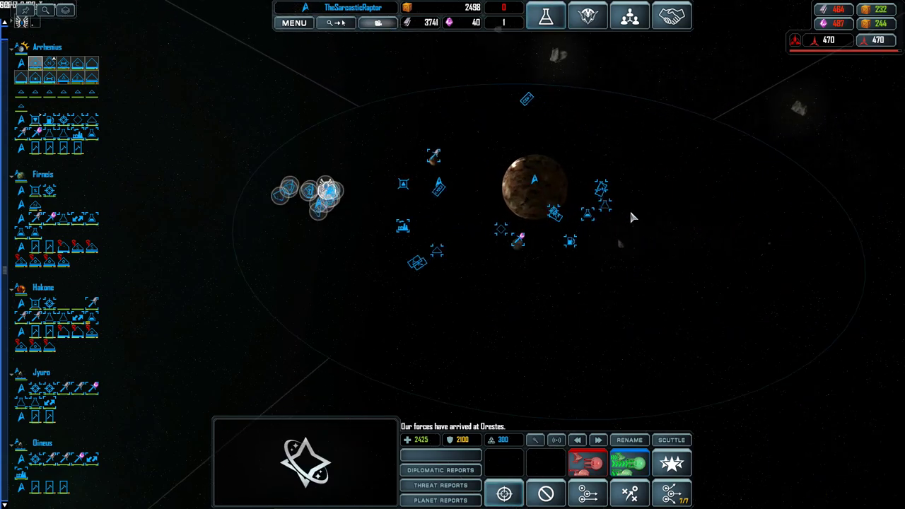
scroll(566, 226, "up", 3)
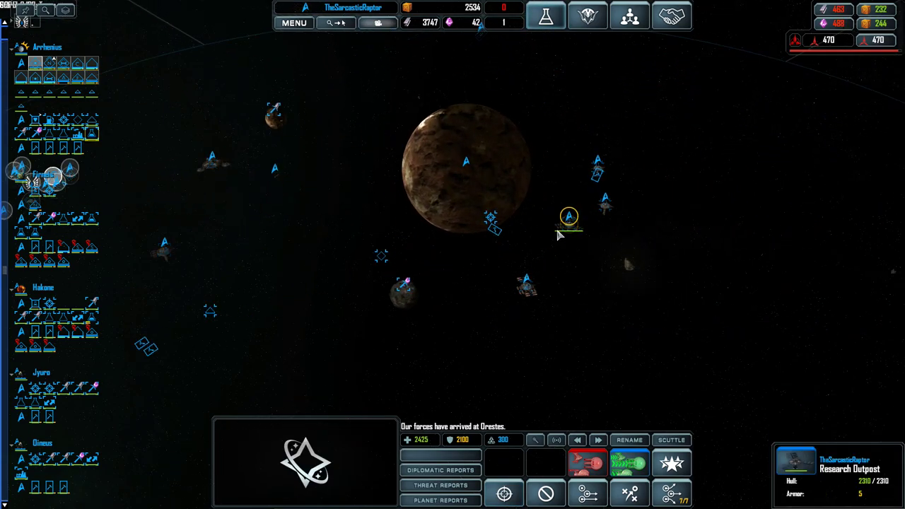
left_click(526, 280)
- Find and select the pirate Corsair Torpedo Frigate near Arrhenius
left_click_drag(452, 283, 580, 283)
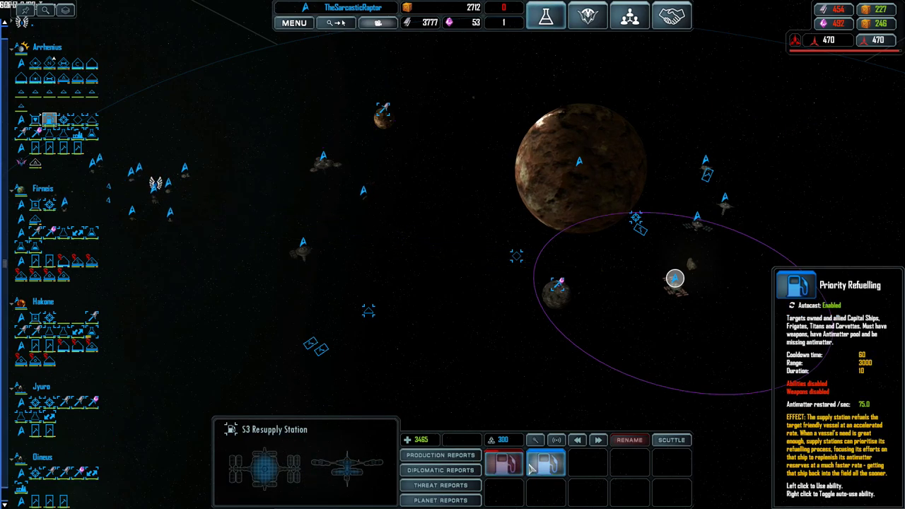
left_click_drag(636, 247, 283, 248)
left_click(265, 247)
mouse_move(264, 223)
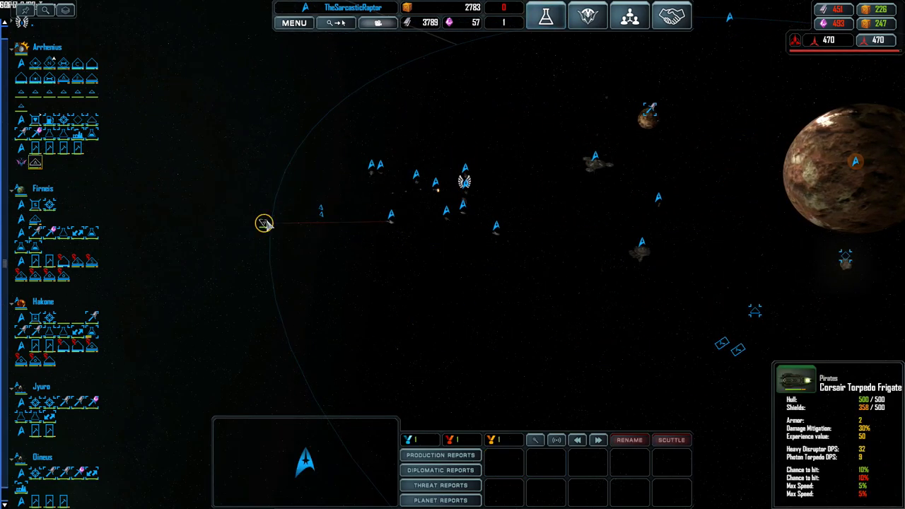
scroll(265, 222, "up", 8)
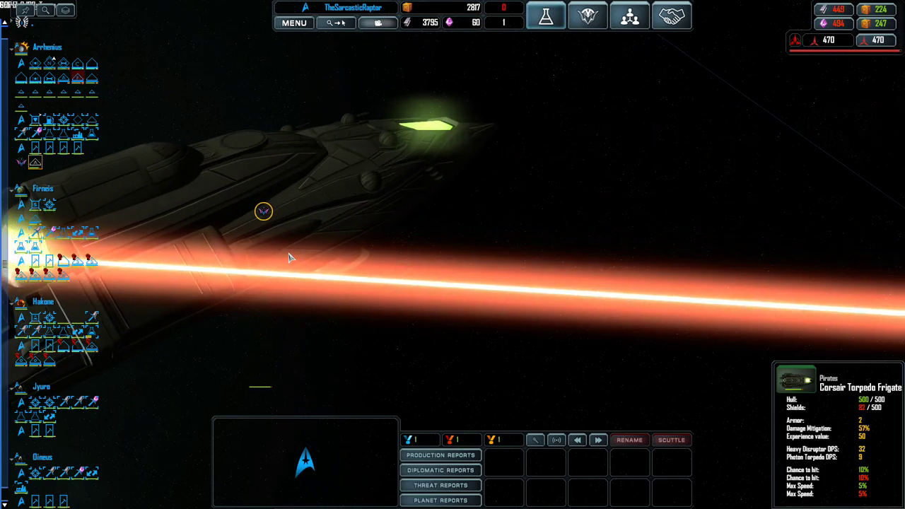
scroll(327, 244, "down", 6)
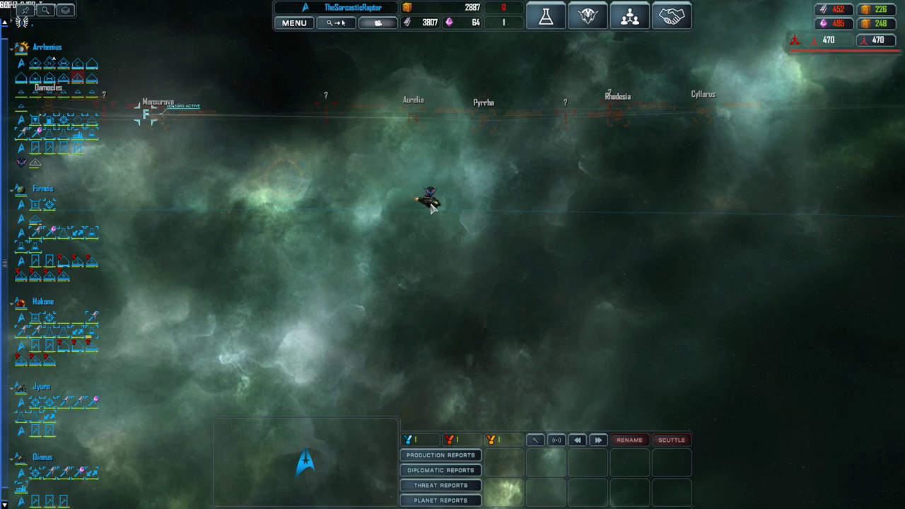
- Select the Federation ships, order an attack on the Corsair Torpedo Frigate, and follow USS Bacchus
left_click(43, 67)
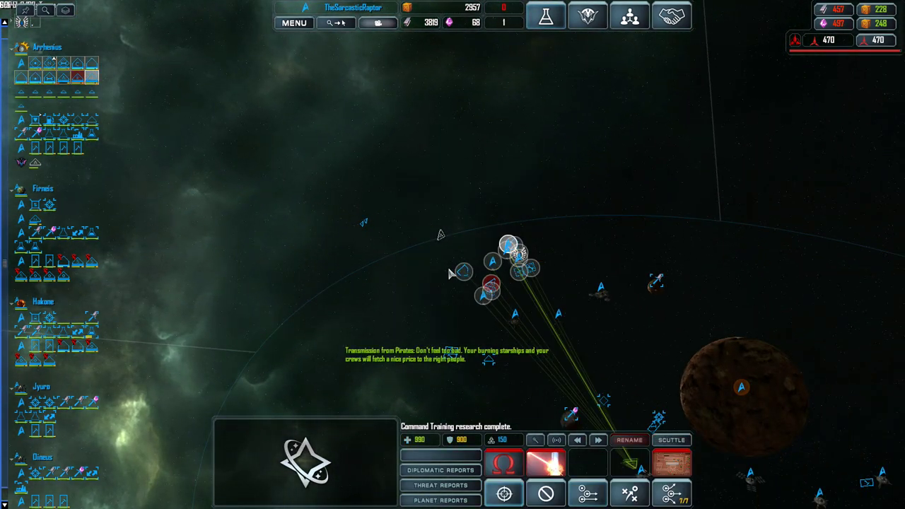
left_click_drag(440, 241, 573, 275)
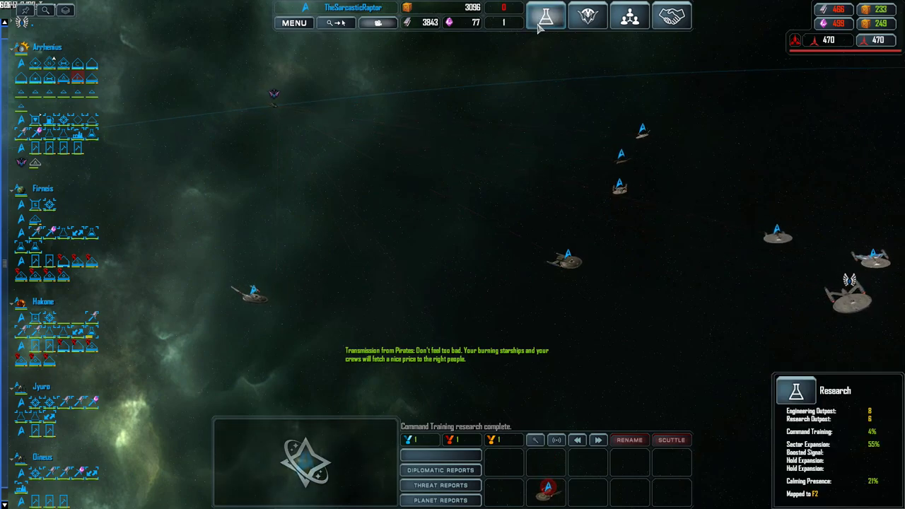
left_click_drag(876, 283, 778, 282)
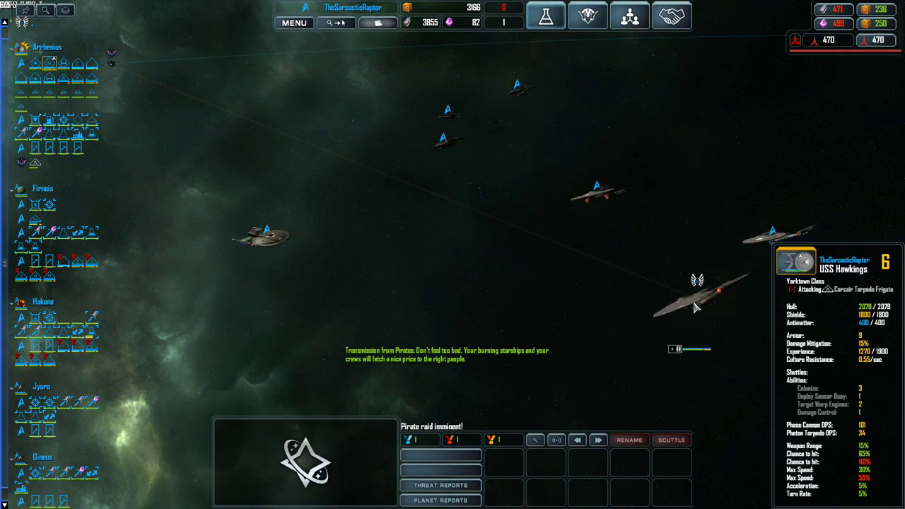
scroll(707, 283, "up", 3)
scroll(749, 247, "up", 2)
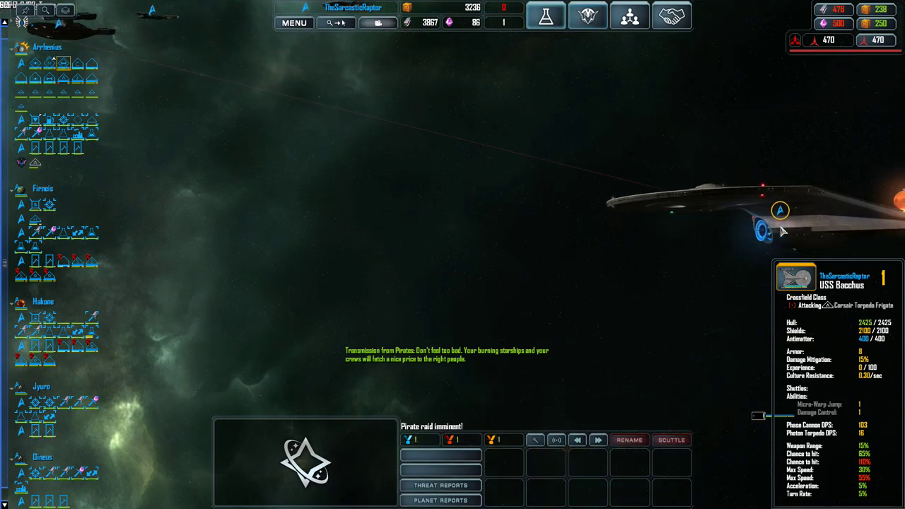
mouse_move(775, 220)
left_mouse_down()
mouse_move(672, 208)
mouse_move(636, 222)
mouse_move(283, 198)
mouse_move(160, 143)
left_mouse_up()
mouse_move(181, 131)
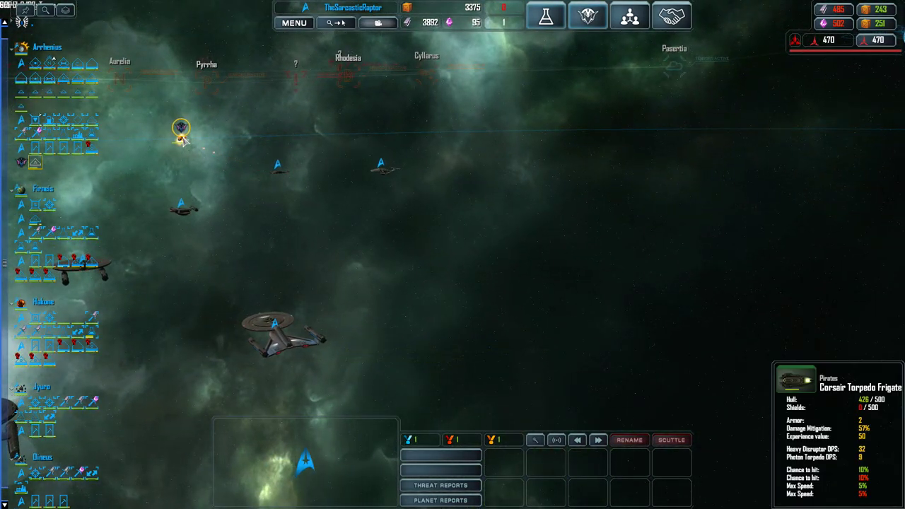
right_click(183, 140)
double_click(272, 329)
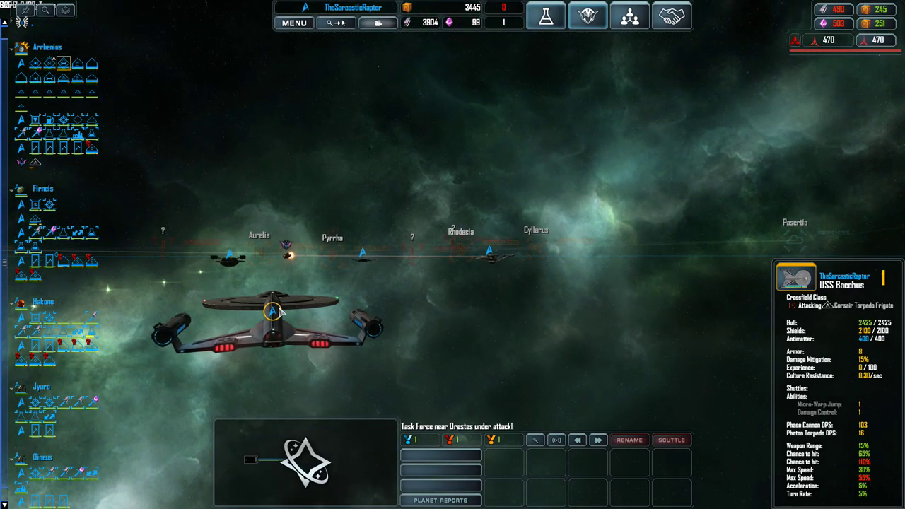
left_click_drag(272, 314, 629, 96)
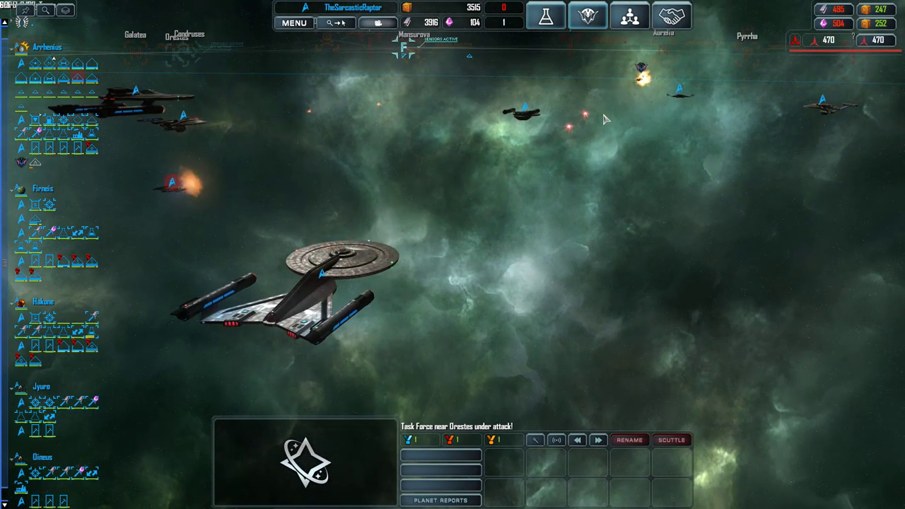
mouse_move(635, 79)
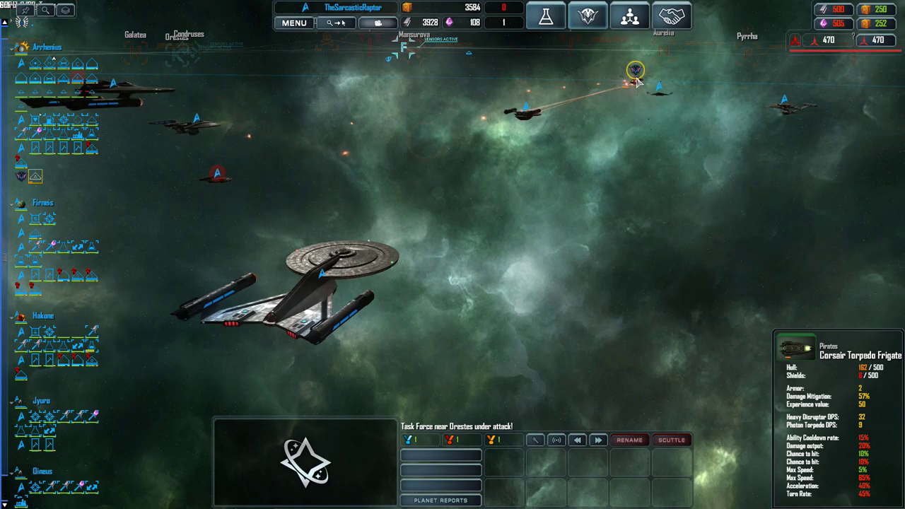
- Pause the game and turn on Cinematic Mode for a close-up of a Federation ship
double_click(571, 164)
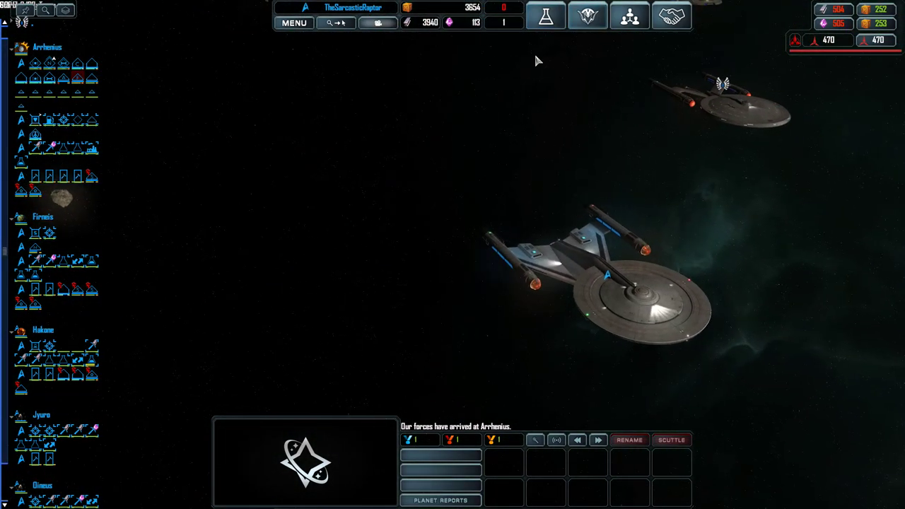
scroll(599, 344, "up", 5)
key("space")
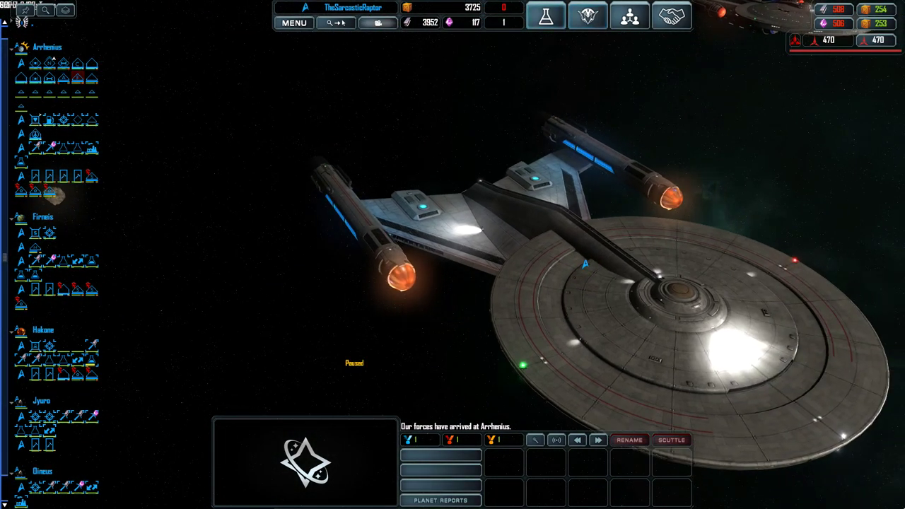
scroll(588, 336, "down", 2)
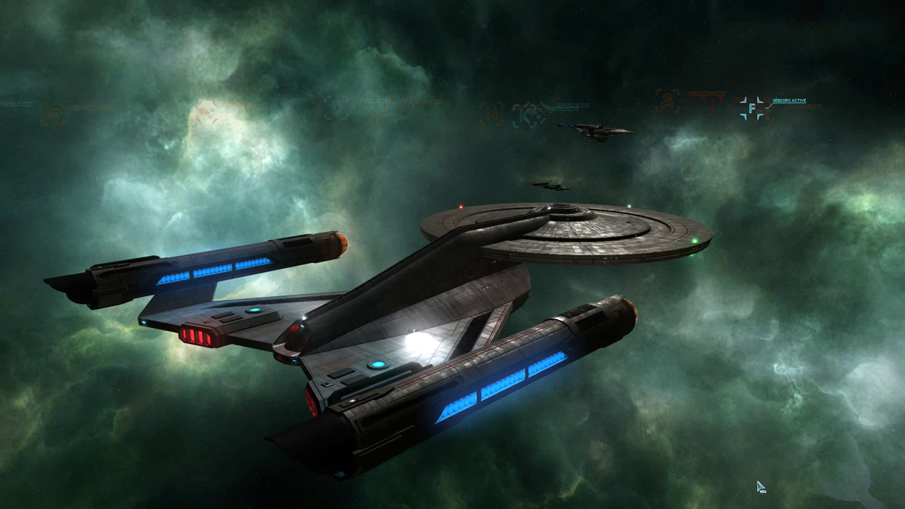
key("ctrl+u")
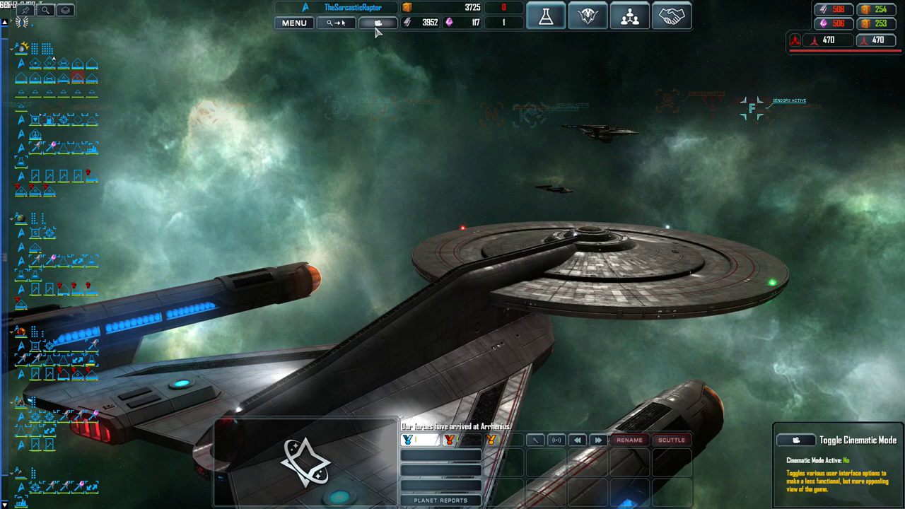
left_click(378, 22)
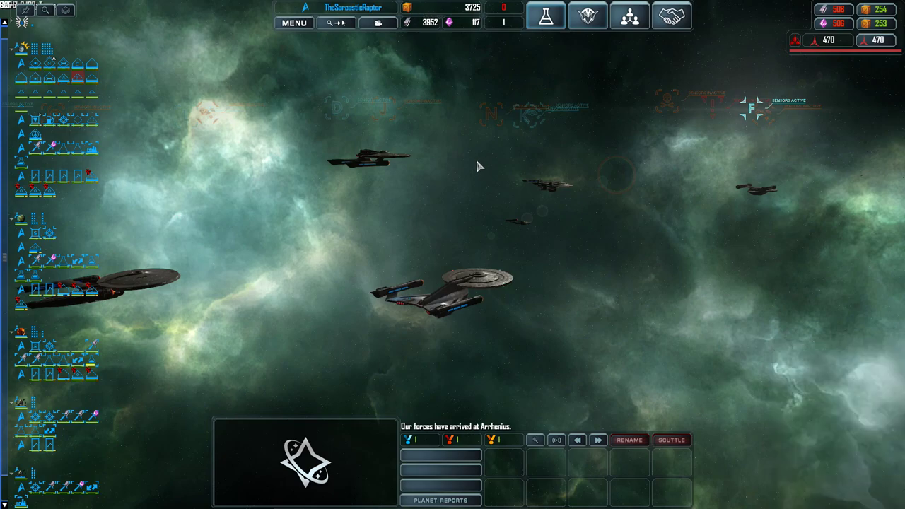
- Resume the battle, move a box-selected group of ships, and open the game menu
key("Pause")
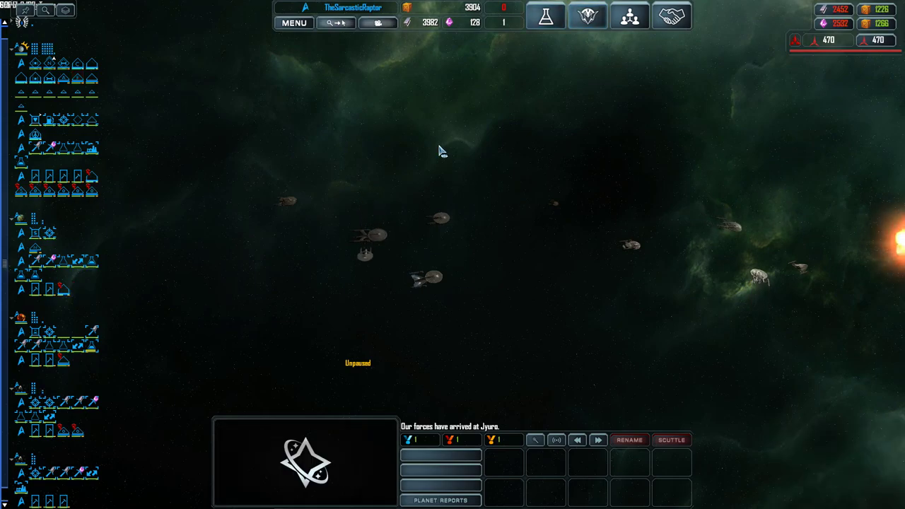
key("ctrl+c")
key("ctrl+c")
left_click_drag(279, 137, 488, 350)
left_click(444, 281)
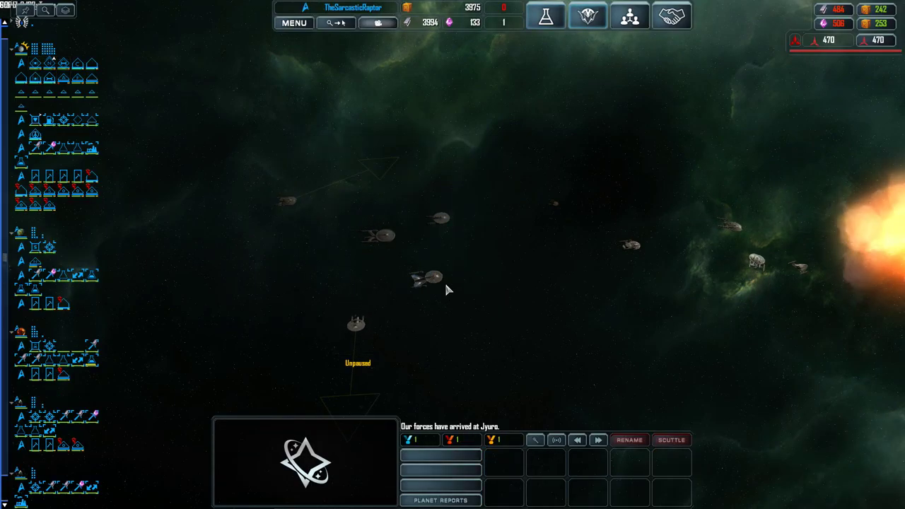
scroll(454, 203, "down", 4)
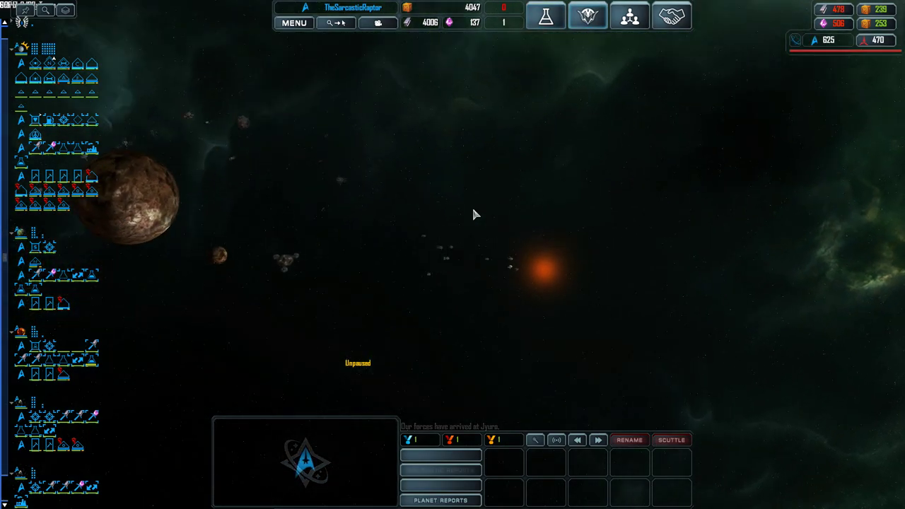
scroll(481, 204, "down", 4)
scroll(489, 204, "down", 3)
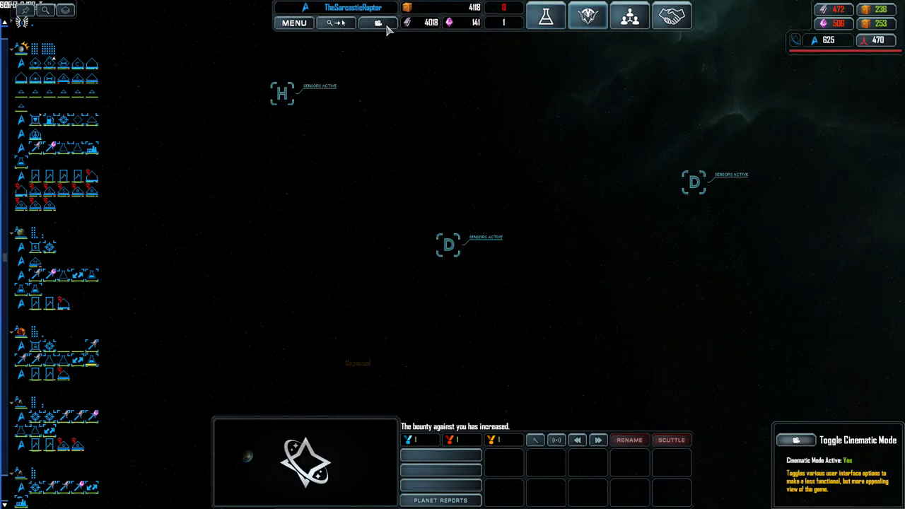
key("Escape")
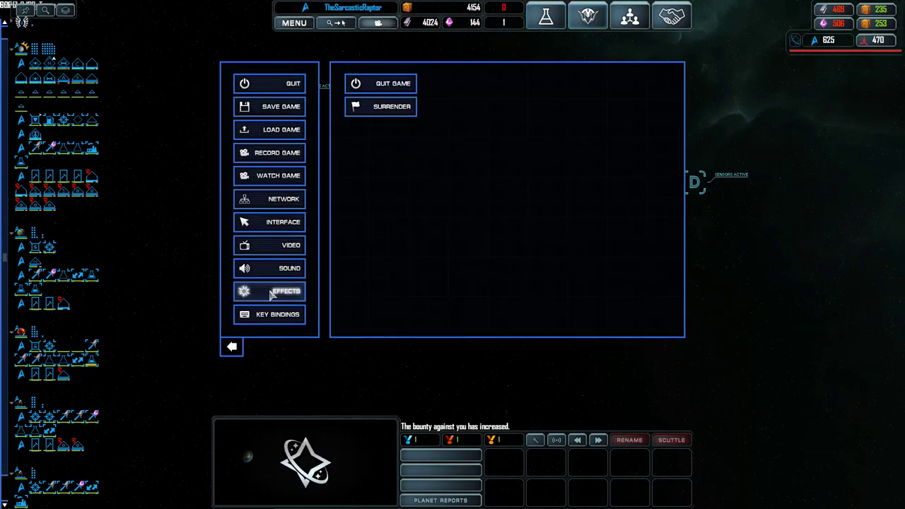
- Open the Interface settings page in the game menu
left_click(267, 221)
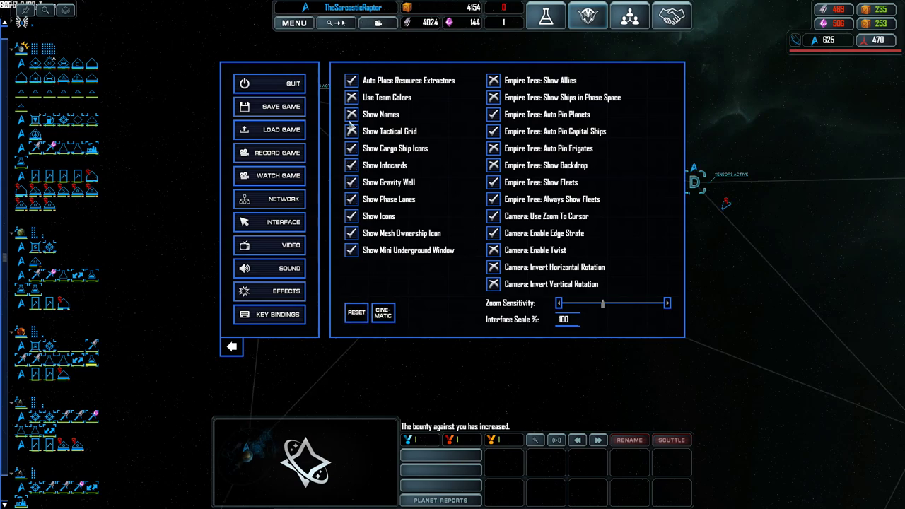
- Close the game menu and box-select the fleet around Arrhenius
left_click(231, 349)
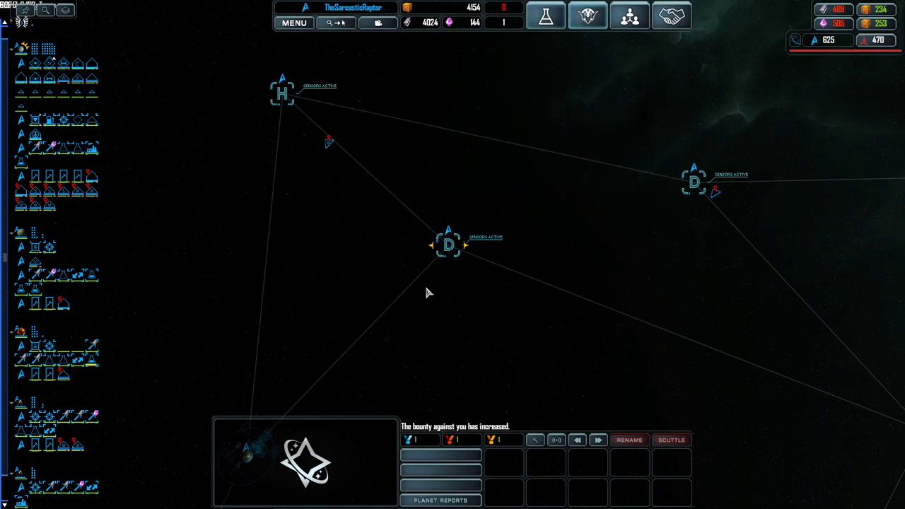
scroll(438, 240, "up", 6)
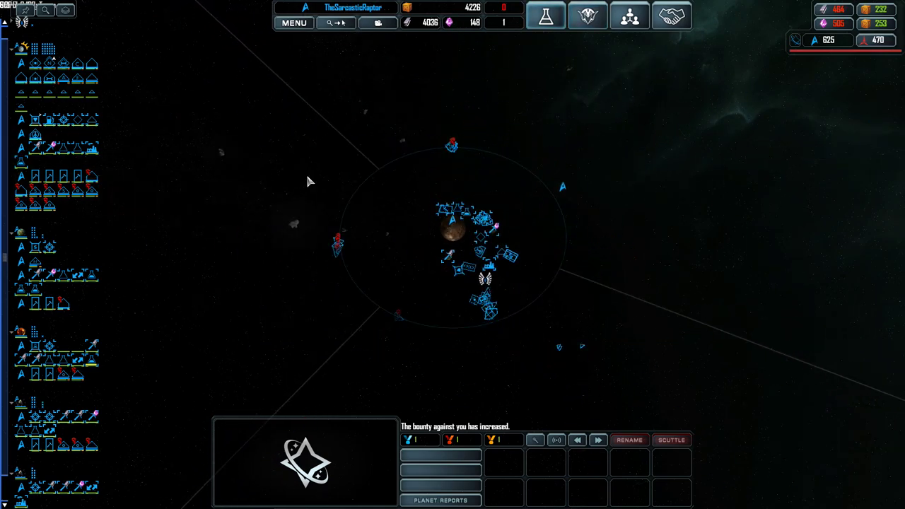
left_click_drag(240, 96, 653, 431)
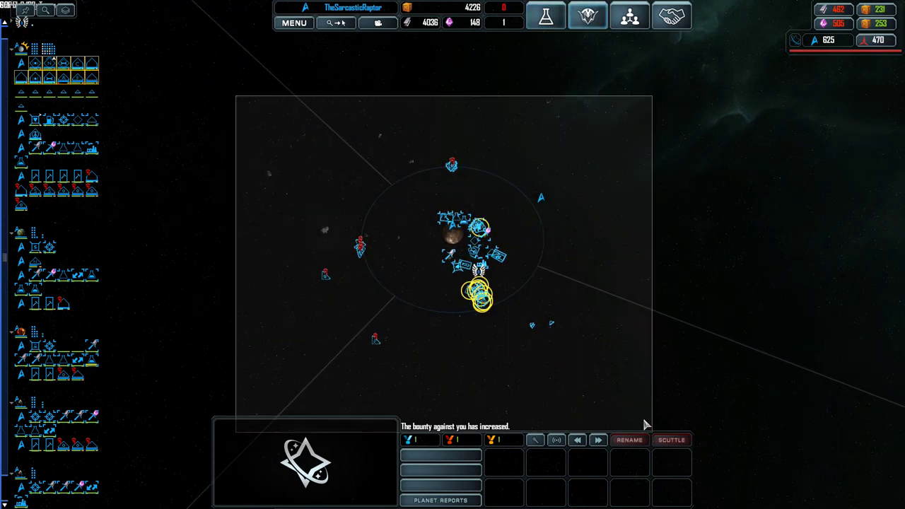
scroll(453, 298, "up", 8)
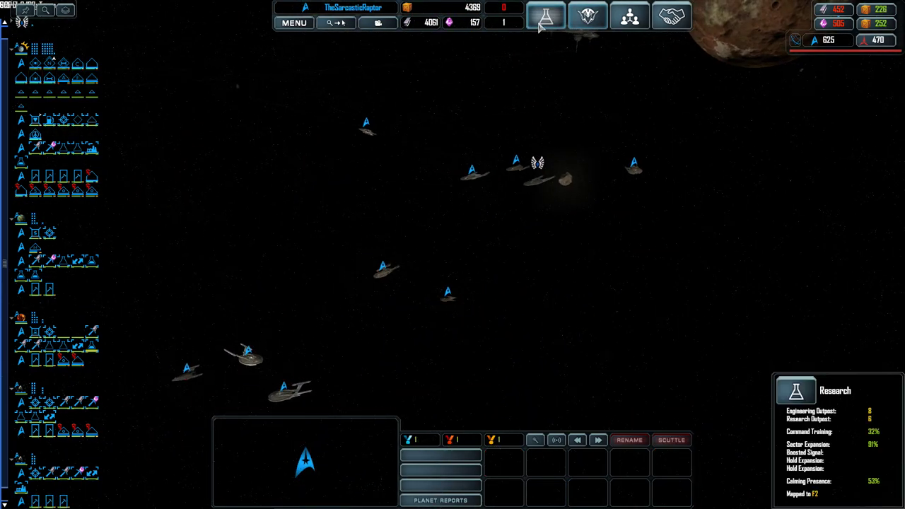
left_click(546, 16)
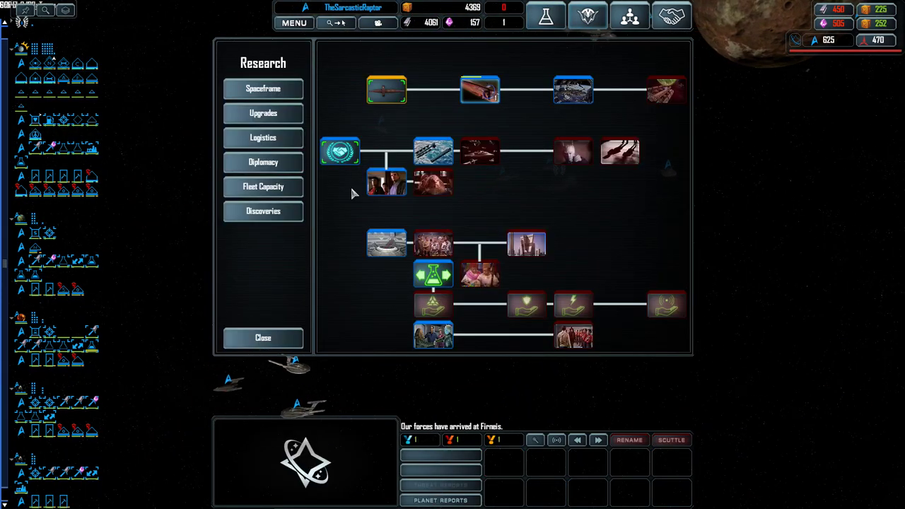
left_click(264, 390)
scroll(281, 325, "down", 5)
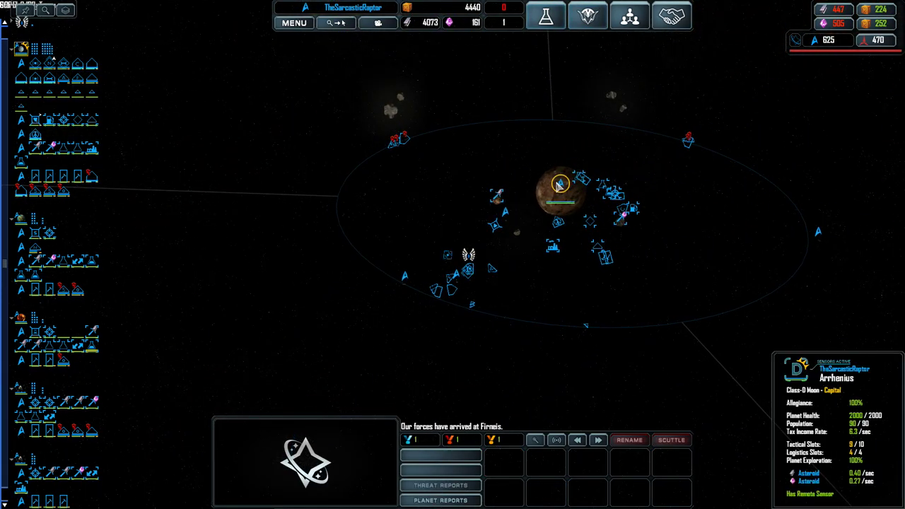
- Browse Arrhenius's ship build lists, including the capital ships
left_click(556, 186)
left_click(545, 464)
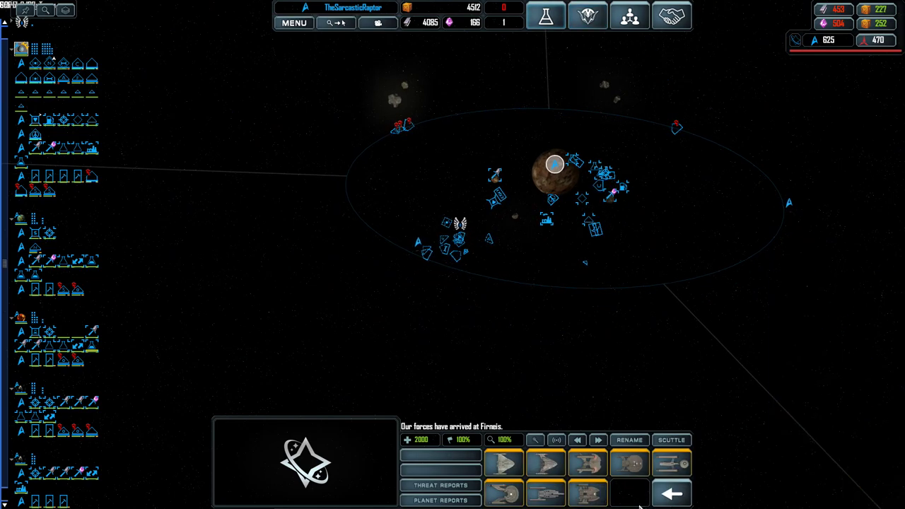
left_click(593, 493)
left_click(545, 464)
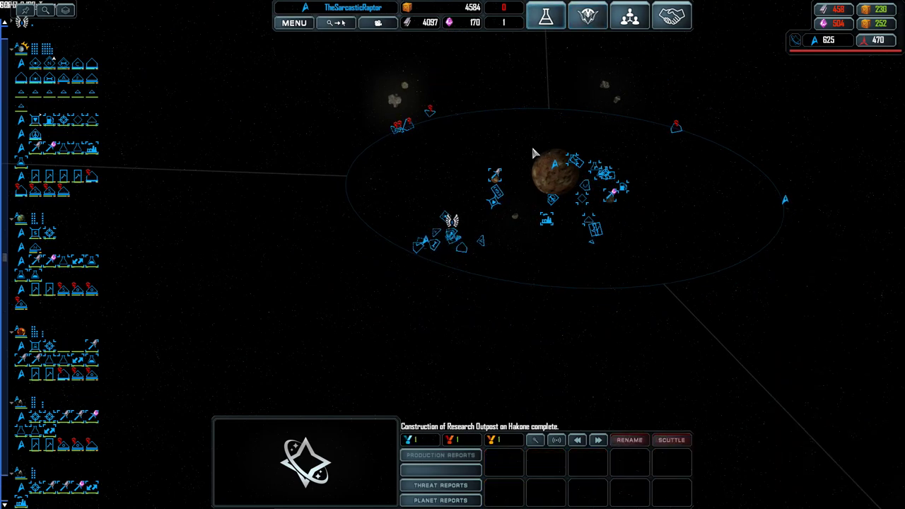
left_click(546, 16)
- Trade credits for dilithium and buy the Energy Dispersion and Sealed Compartments upgrades
left_click(263, 89)
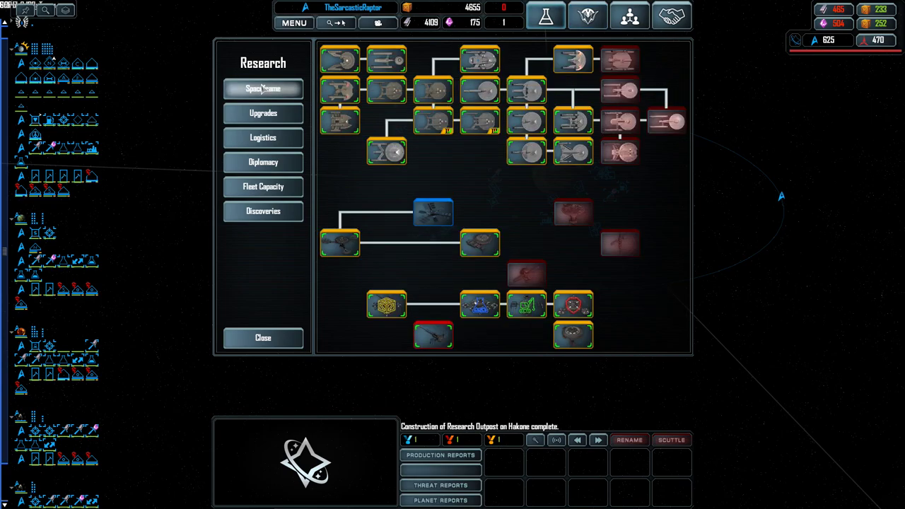
left_click(263, 114)
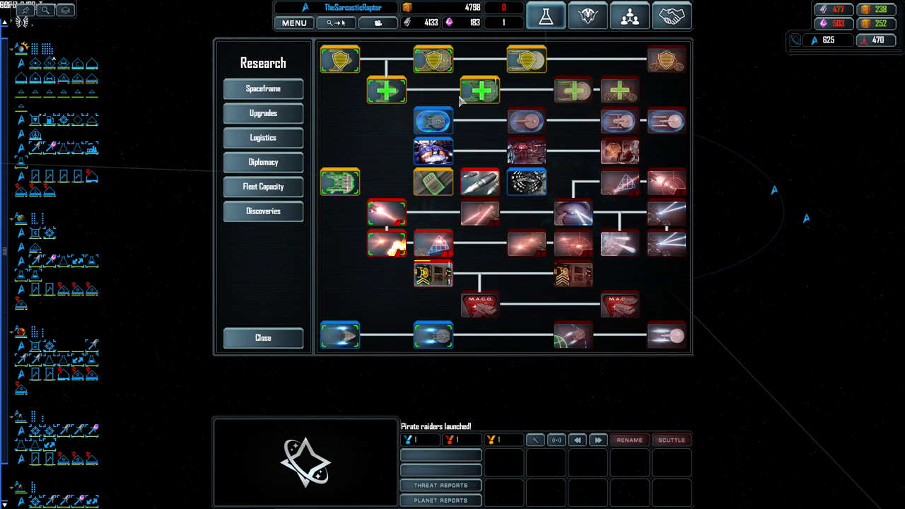
mouse_move(480, 91)
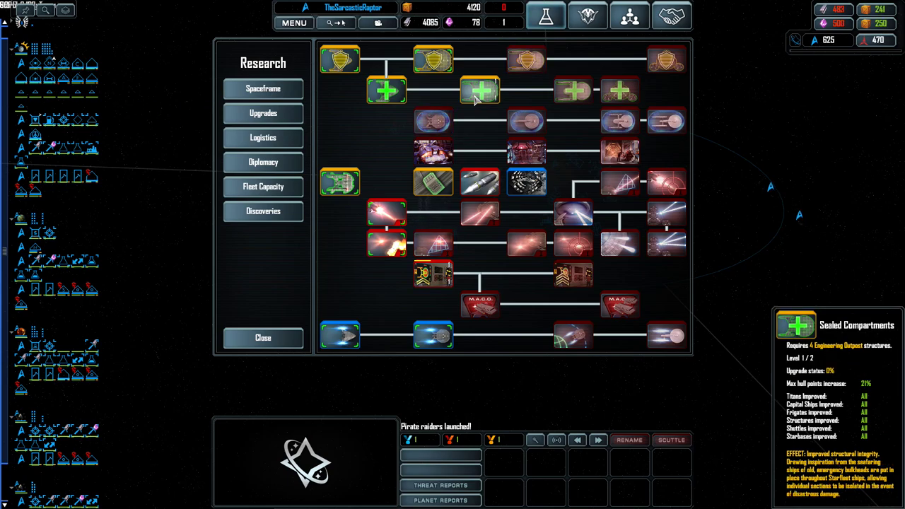
left_click(449, 22)
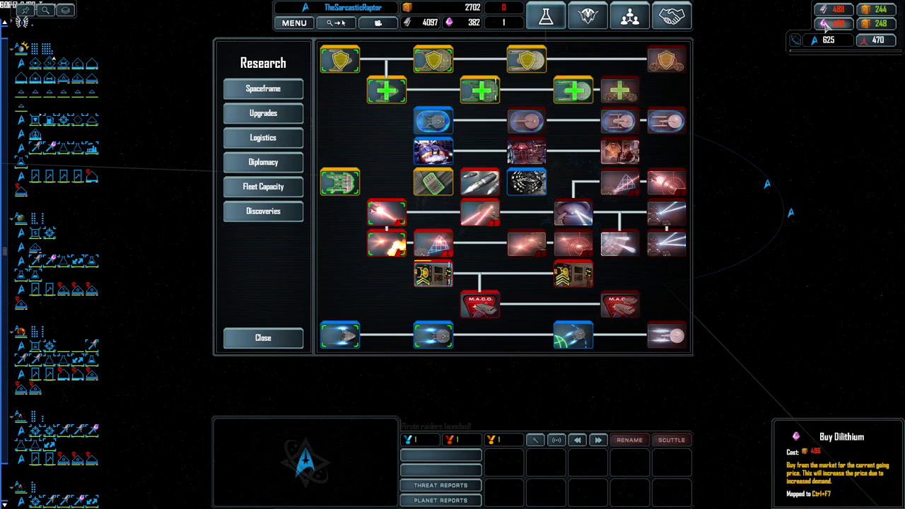
left_click(526, 61)
left_click(340, 336)
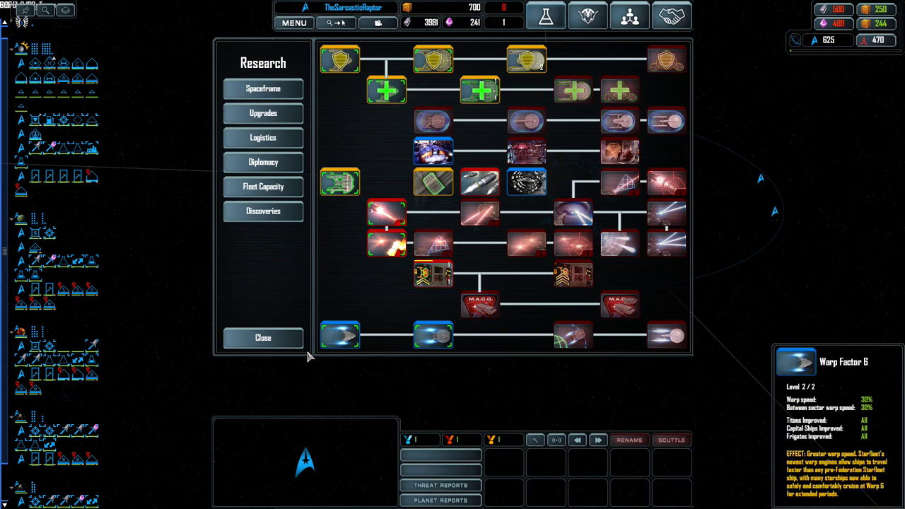
left_click(262, 338)
scroll(436, 260, "up", 5)
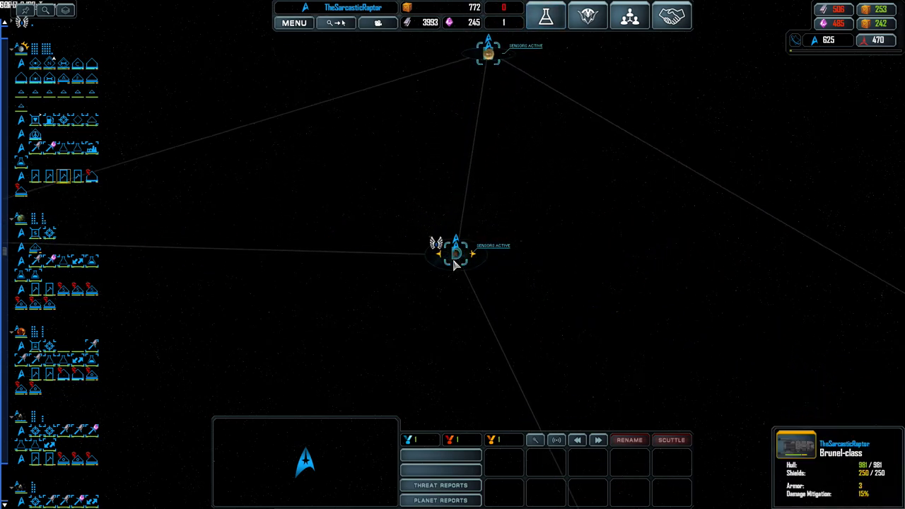
scroll(435, 260, "up", 5)
- Select the Surak diplomatic envoy among the ships gathered near the planet
left_click(456, 246)
left_click(445, 372)
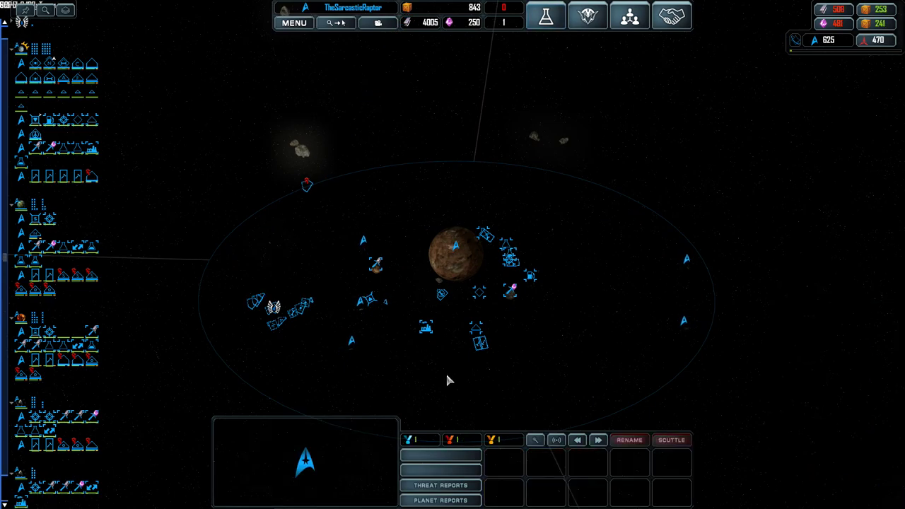
scroll(259, 324, "up", 2)
scroll(258, 324, "up", 5)
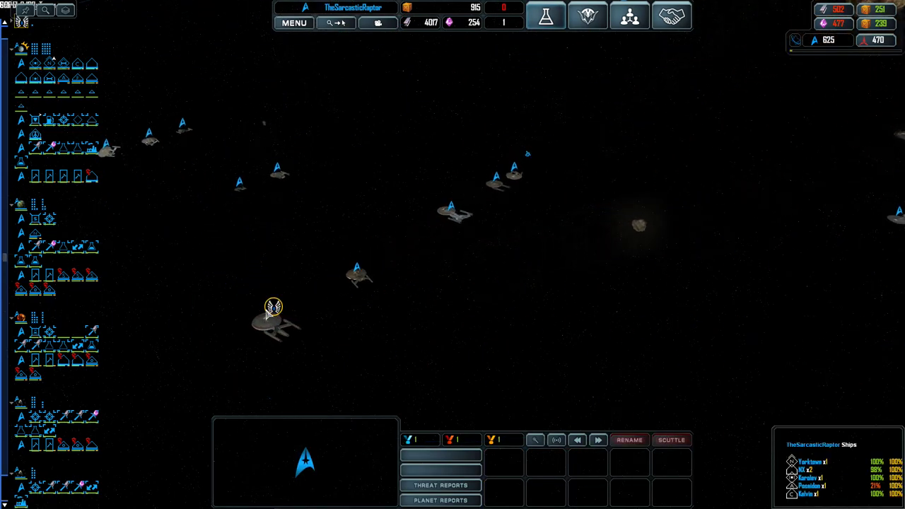
scroll(267, 312, "down", 5)
scroll(275, 304, "down", 3)
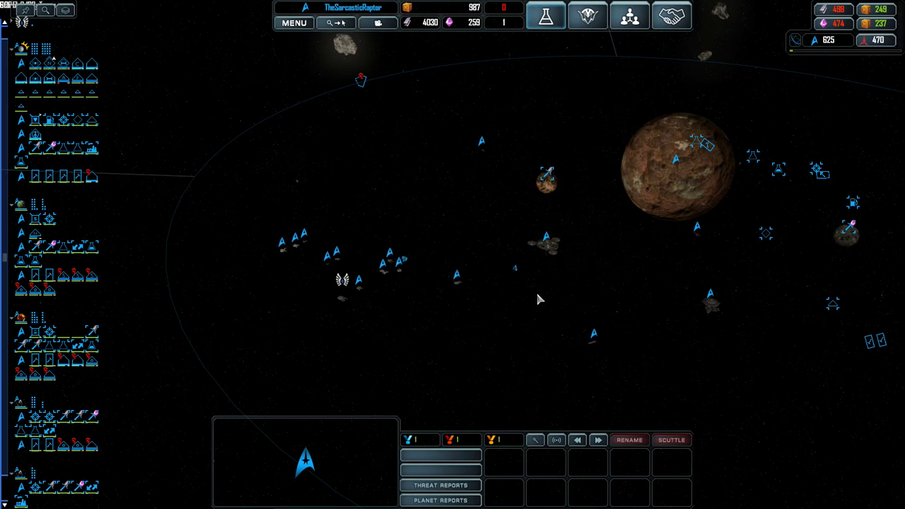
left_click_drag(460, 121, 608, 184)
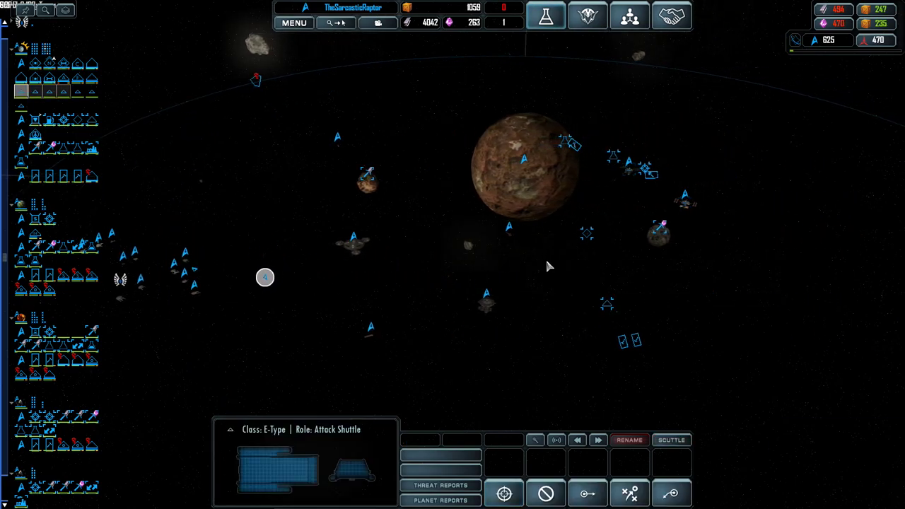
left_click(509, 228)
scroll(508, 233, "down", 8)
scroll(453, 254, "down", 4)
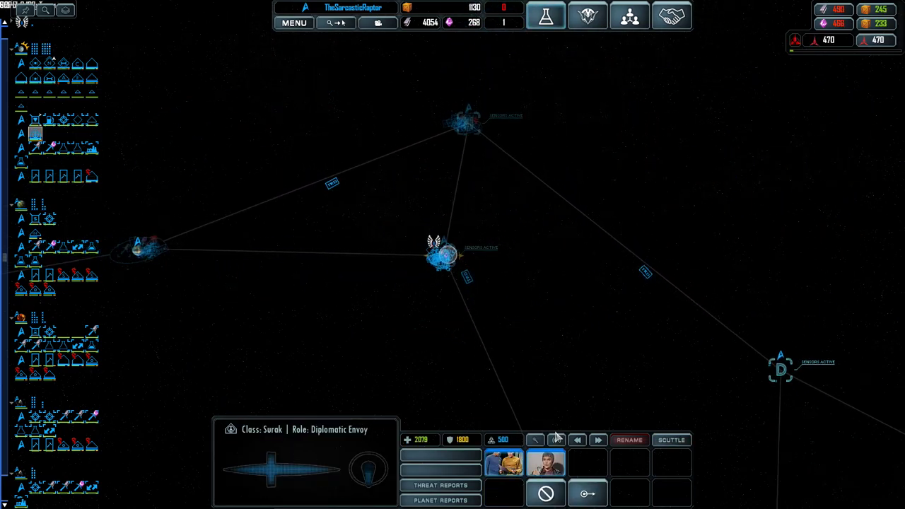
- Pan to another star system and warp the Surak envoy to a planet there
left_click_drag(778, 424, 495, 268)
scroll(492, 272, "up", 8)
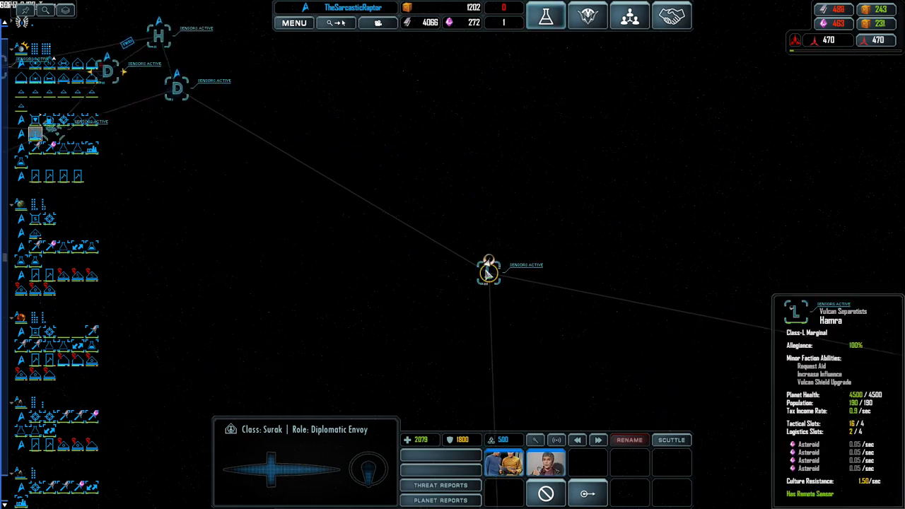
scroll(492, 275, "up", 4)
scroll(492, 276, "up", 5)
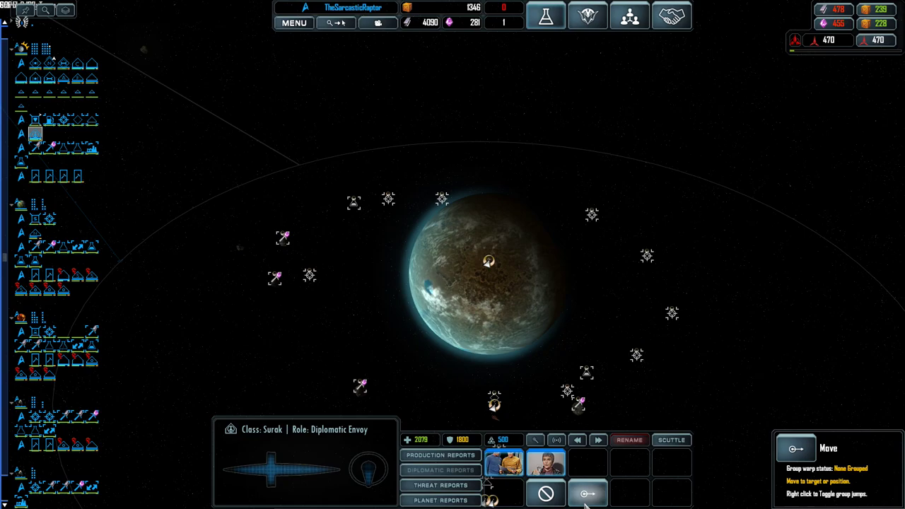
scroll(488, 283, "down", 8)
scroll(488, 282, "down", 5)
left_click_drag(456, 354, 353, 247)
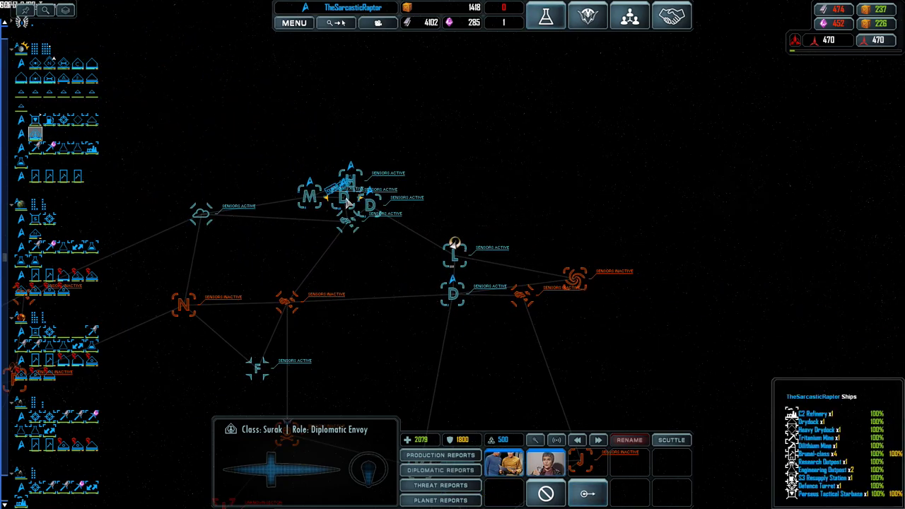
scroll(344, 198, "up", 3)
scroll(344, 198, "up", 8)
scroll(392, 287, "up", 5)
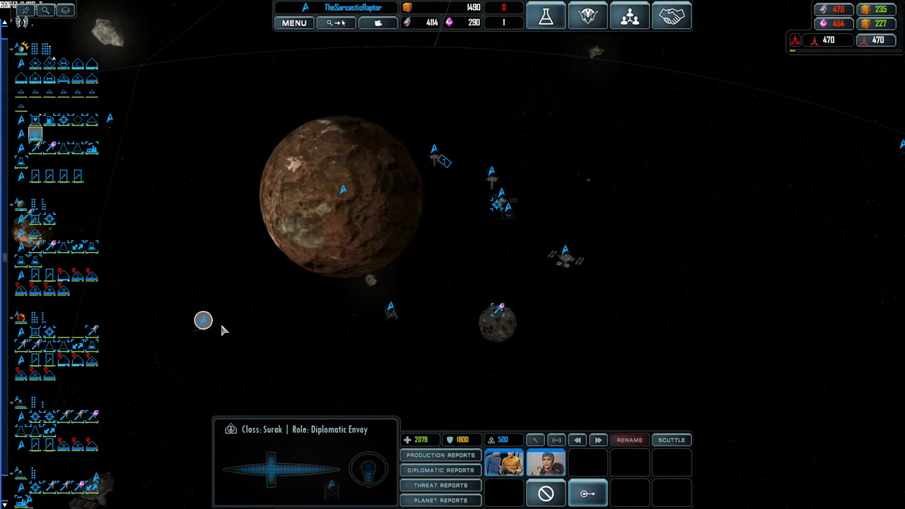
left_click(199, 322)
scroll(197, 334, "up", 5)
left_click(407, 355)
scroll(495, 346, "down", 5)
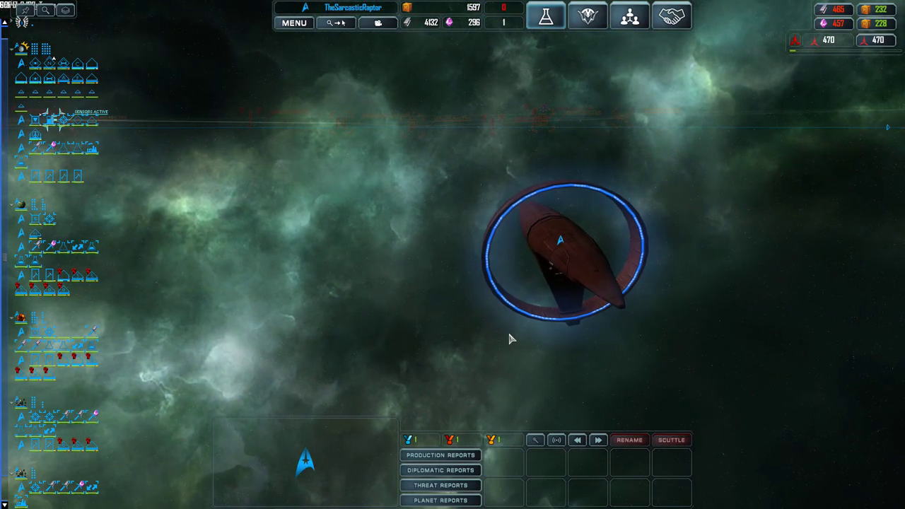
right_click(511, 339)
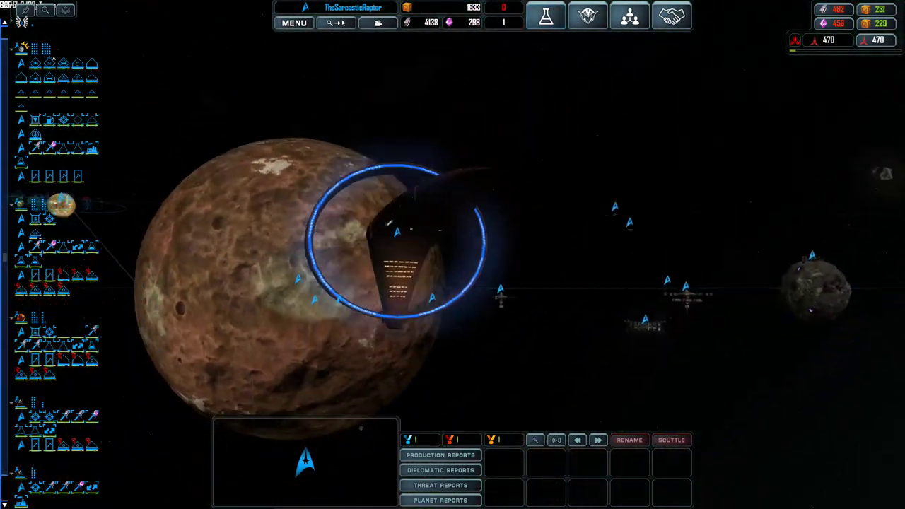
scroll(451, 287, "down", 5)
scroll(454, 279, "down", 5)
scroll(449, 298, "down", 4)
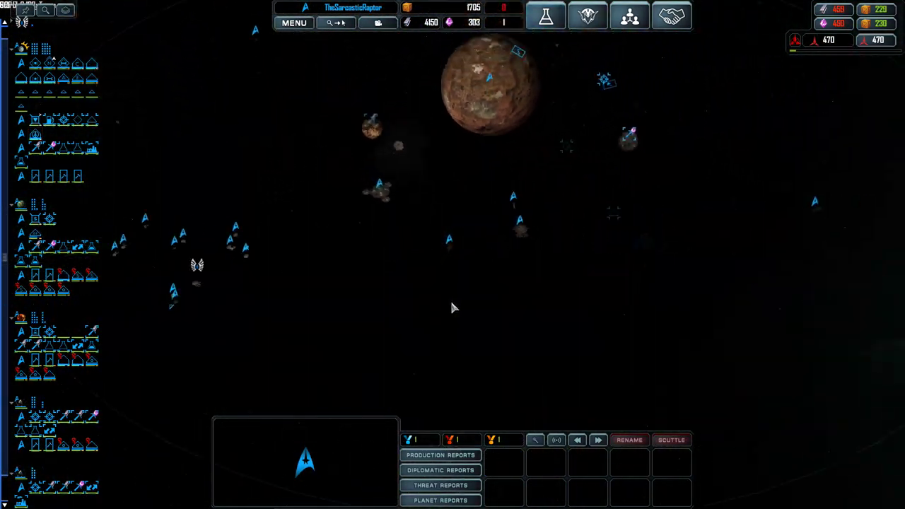
- Bring up the Spaceframe ship hull research tree to reach the LRST5 Comm. Array
left_click(546, 15)
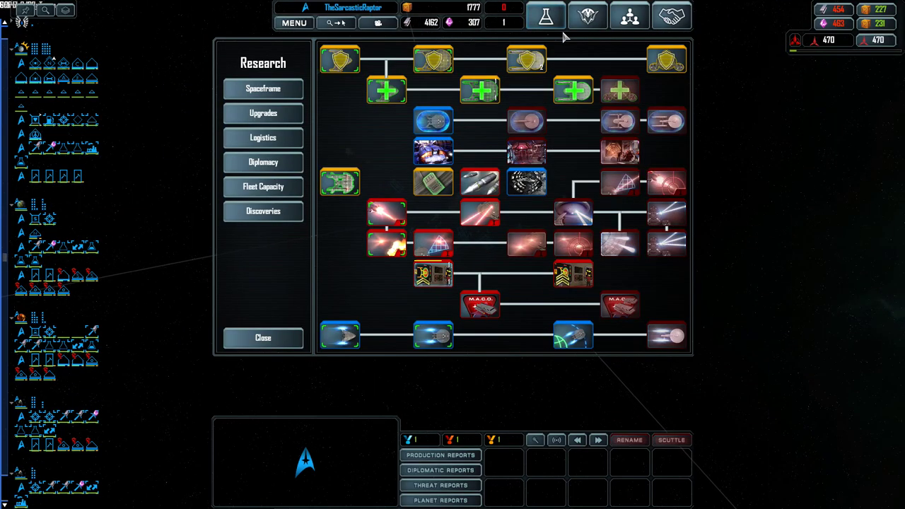
left_click(262, 89)
mouse_move(432, 212)
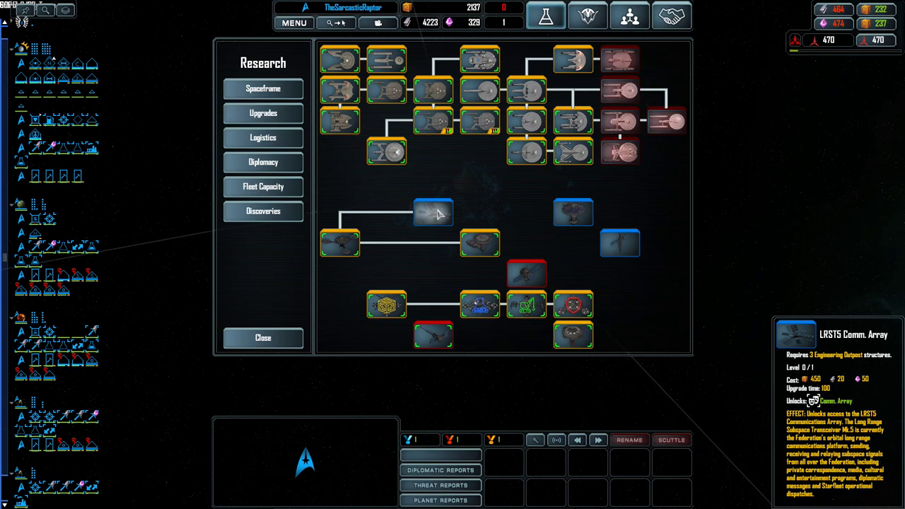
- Close research and review the upgrade options of the economic starbase orbiting Firneis
left_click(263, 337)
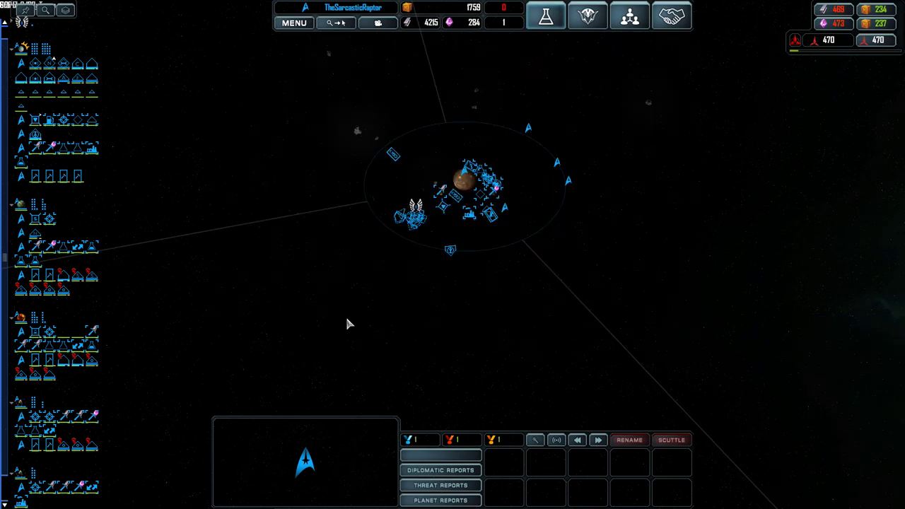
scroll(404, 278, "up", 4)
scroll(403, 278, "down", 4)
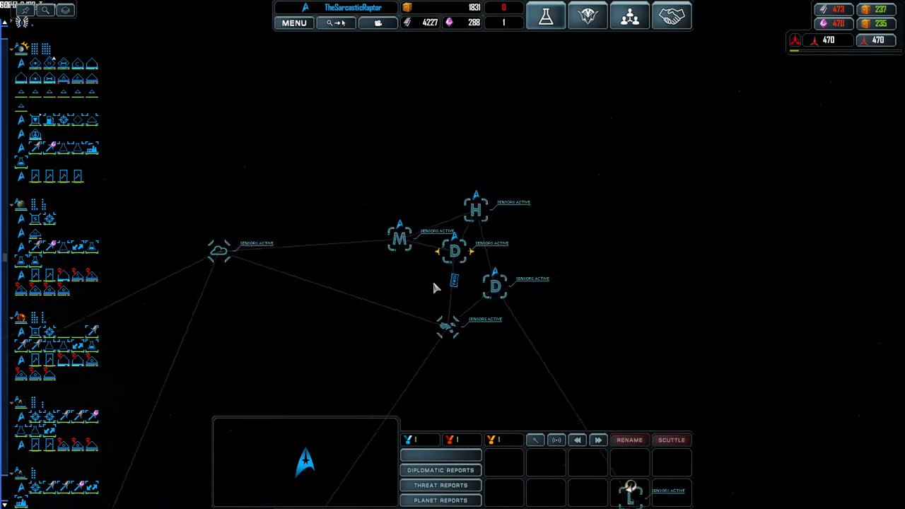
scroll(424, 279, "up", 3)
scroll(304, 226, "up", 4)
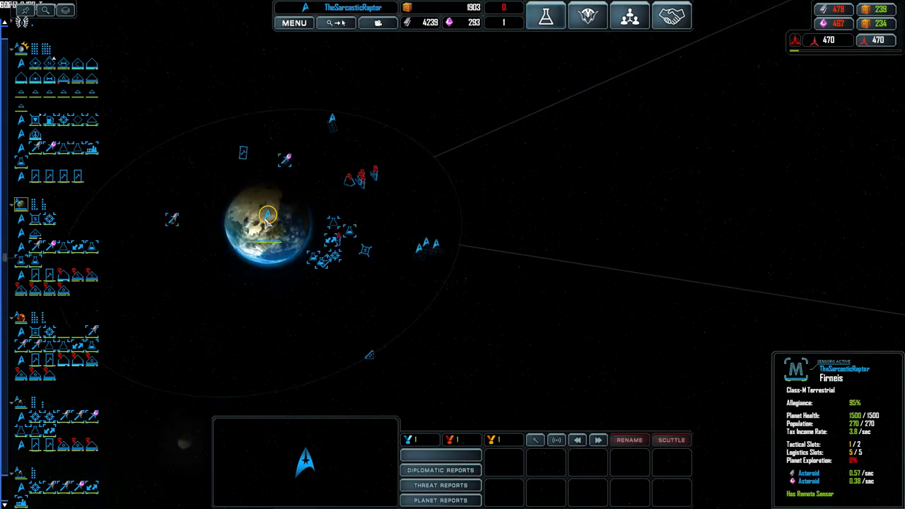
scroll(424, 283, "up", 4)
scroll(495, 283, "up", 3)
scroll(534, 288, "up", 4)
scroll(534, 289, "up", 4)
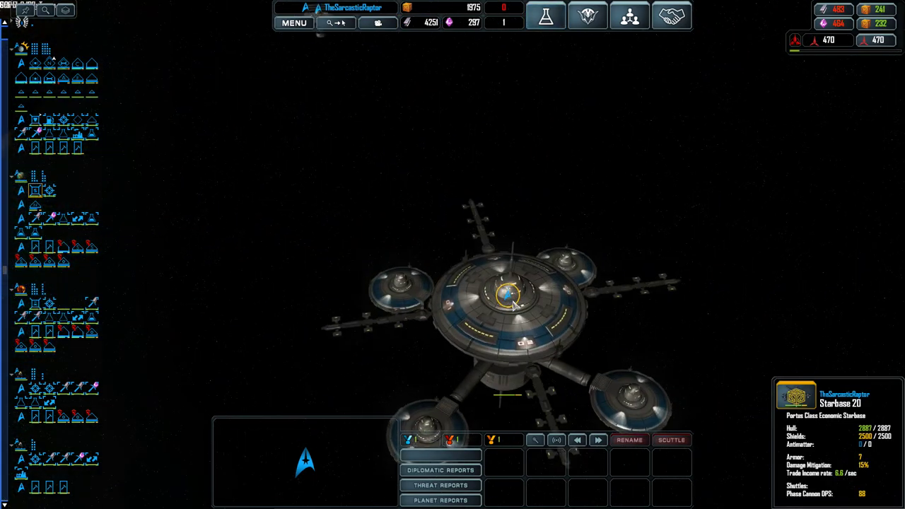
left_click(495, 254)
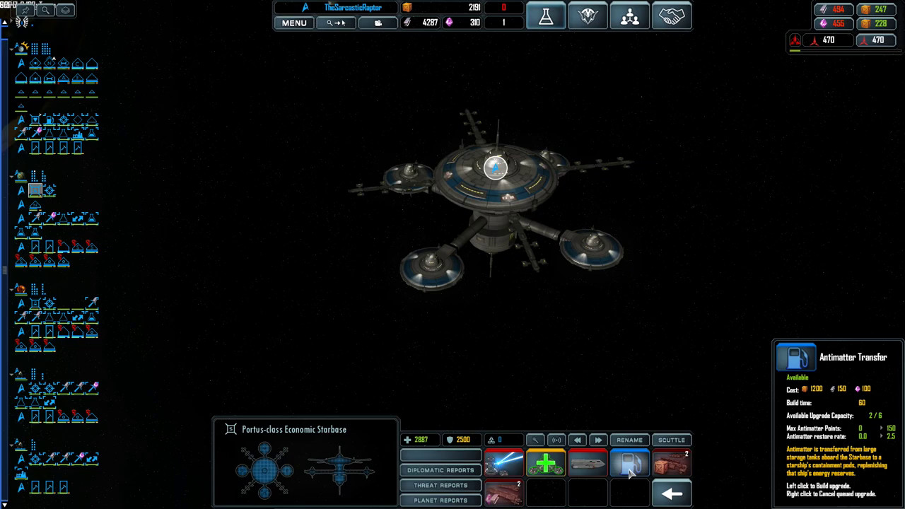
left_click(672, 494)
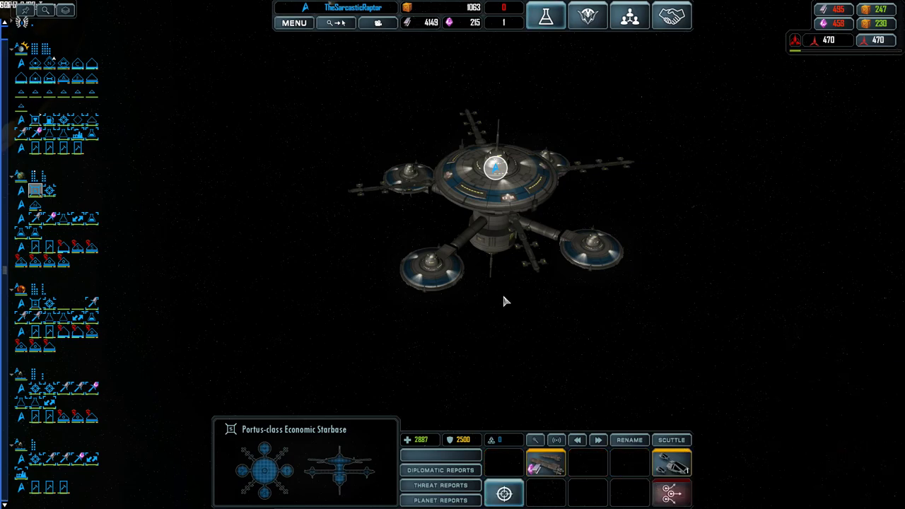
scroll(500, 291, "down", 5)
scroll(496, 302, "down", 8)
scroll(488, 290, "down", 5)
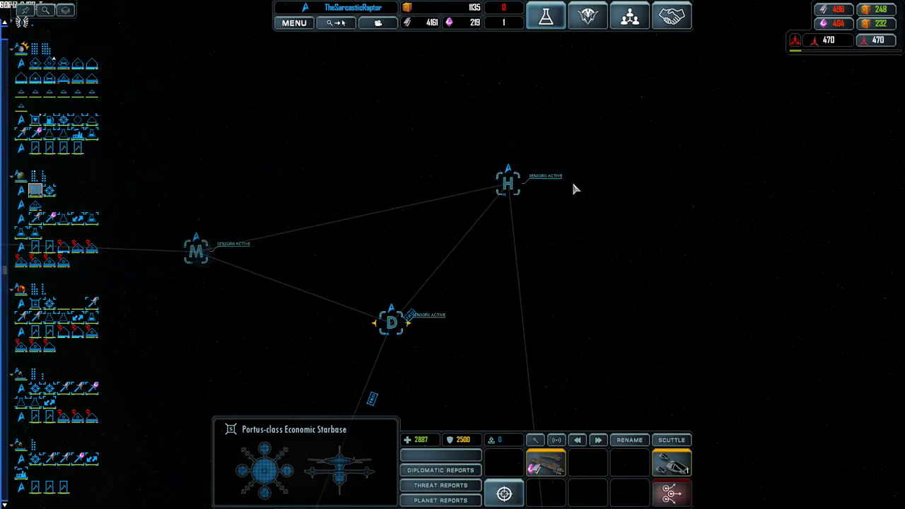
- Review the upgrade options of research Starbase 21 near Hakone
double_click(503, 181)
scroll(510, 196, "up", 5)
scroll(495, 190, "up", 5)
left_click(396, 254)
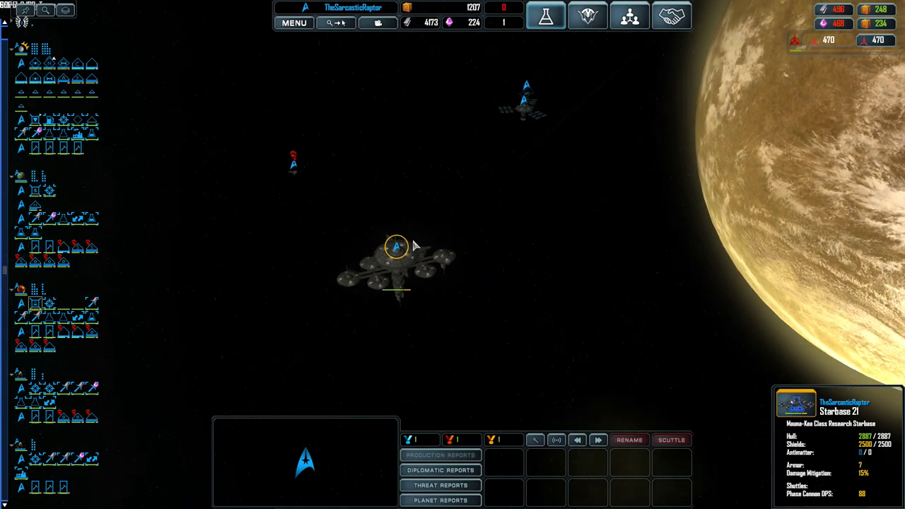
scroll(386, 237, "up", 4)
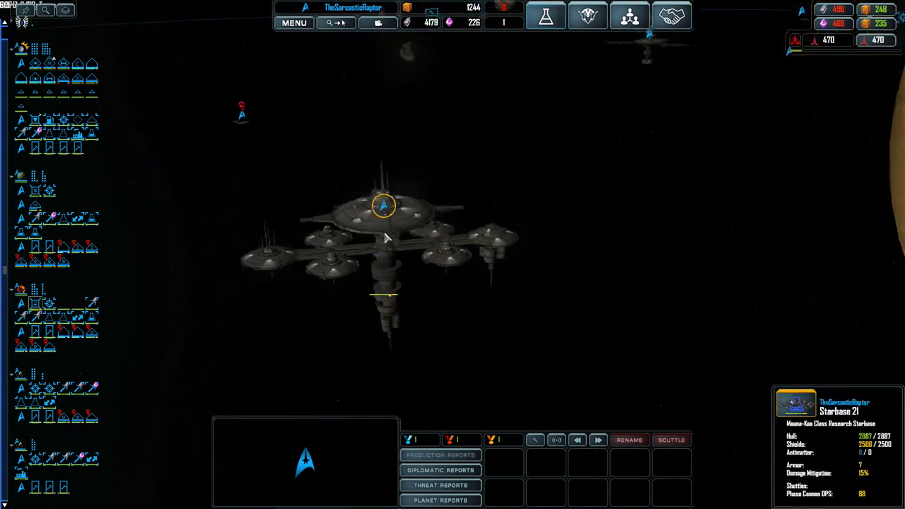
scroll(386, 237, "up", 3)
left_click(368, 250)
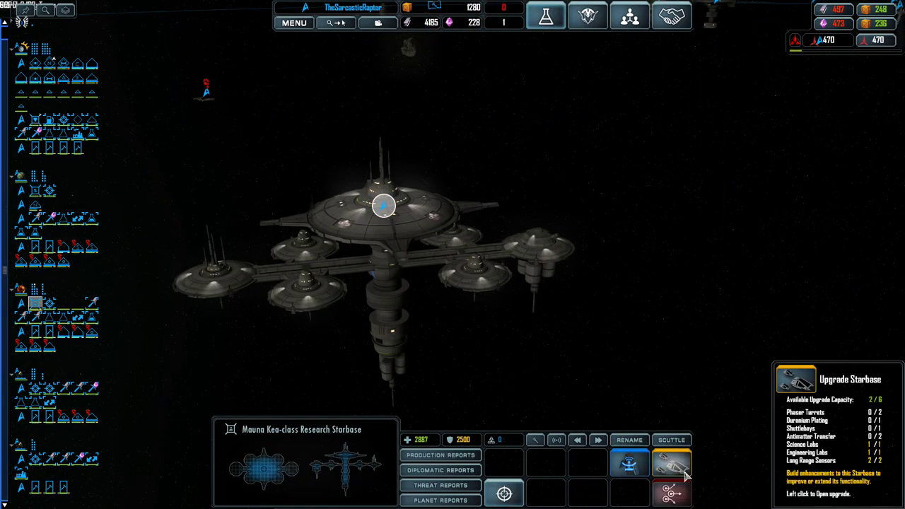
scroll(452, 255, "down", 5)
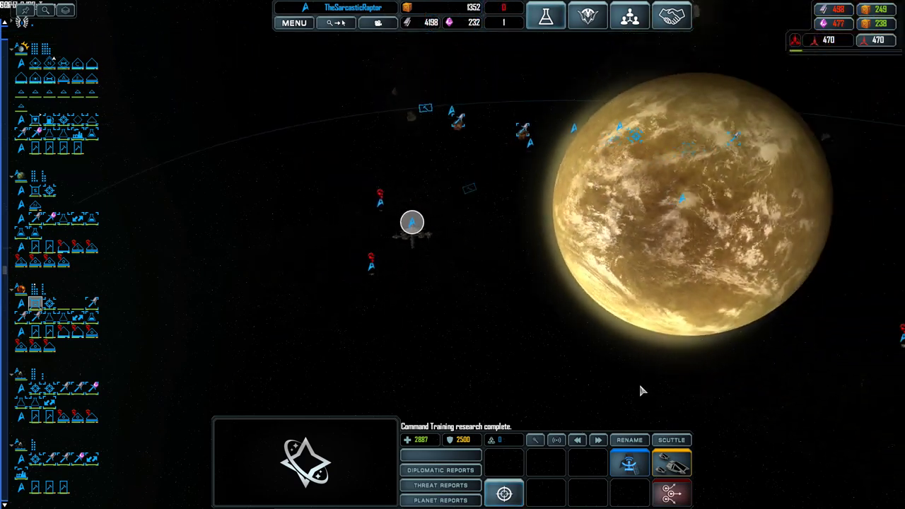
scroll(452, 254, "down", 5)
scroll(452, 254, "down", 3)
scroll(384, 241, "up", 4)
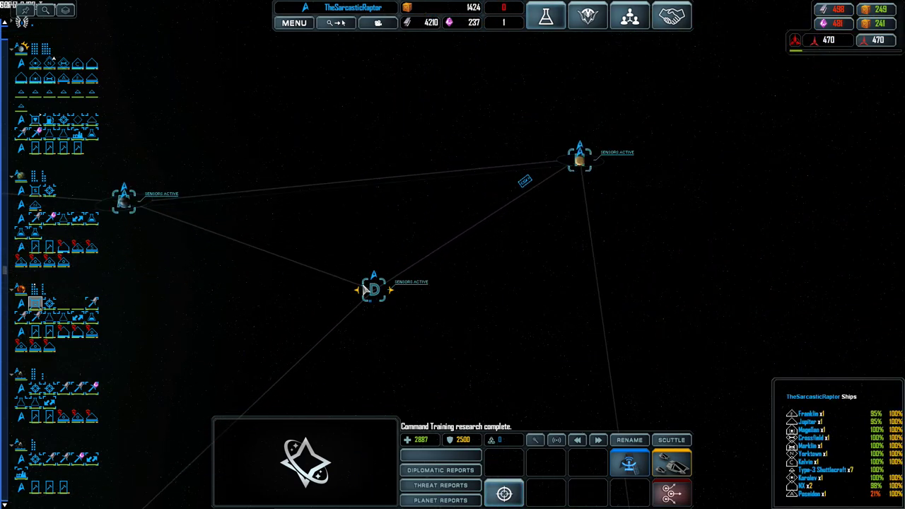
scroll(385, 241, "up", 4)
scroll(385, 241, "up", 3)
scroll(544, 170, "up", 5)
- Add a Type-3 shuttlecraft to tactical Starbase 22
left_click(545, 170)
scroll(545, 170, "up", 4)
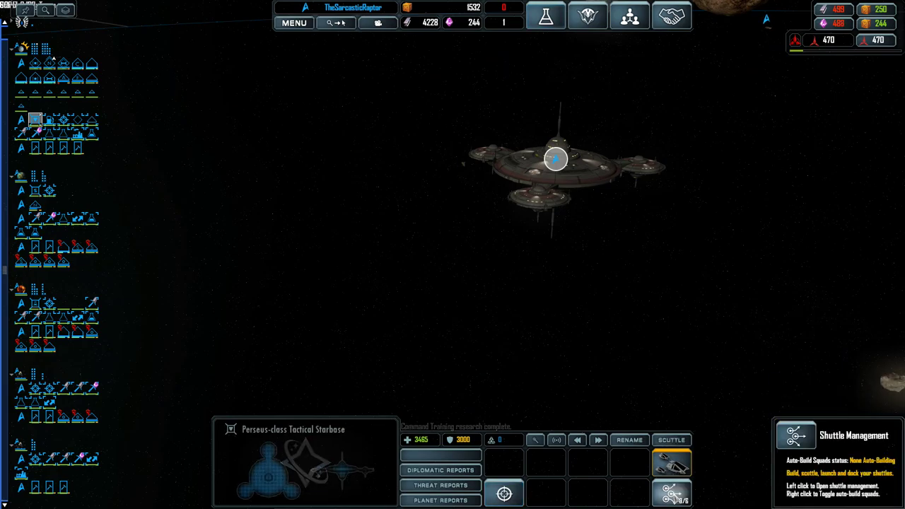
left_click(671, 494)
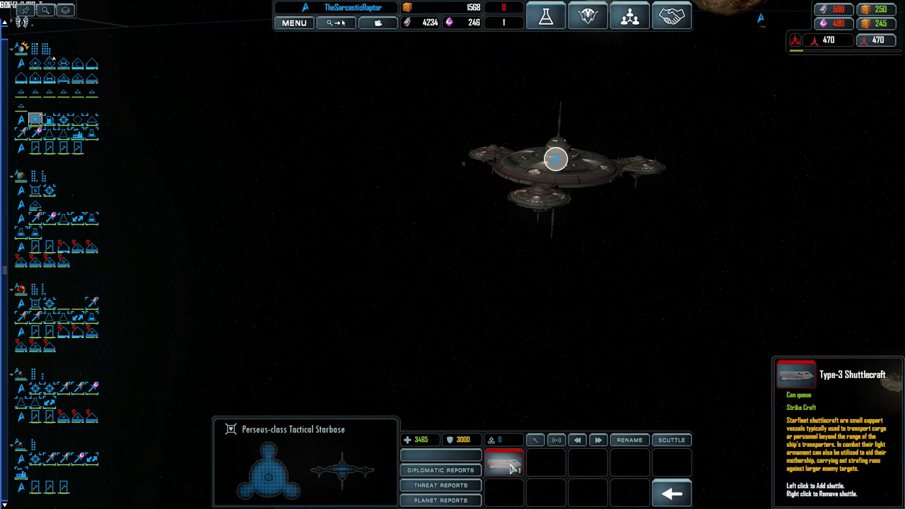
left_click(512, 468)
- Upgrade the Class M terrestrial world's Civilian Infrastructure
left_click(487, 351)
scroll(486, 351, "down", 5)
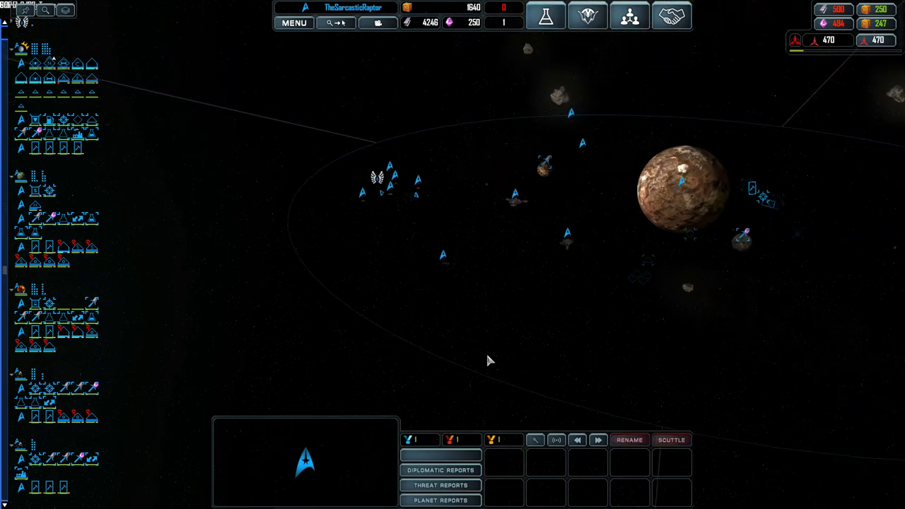
scroll(486, 360, "down", 3)
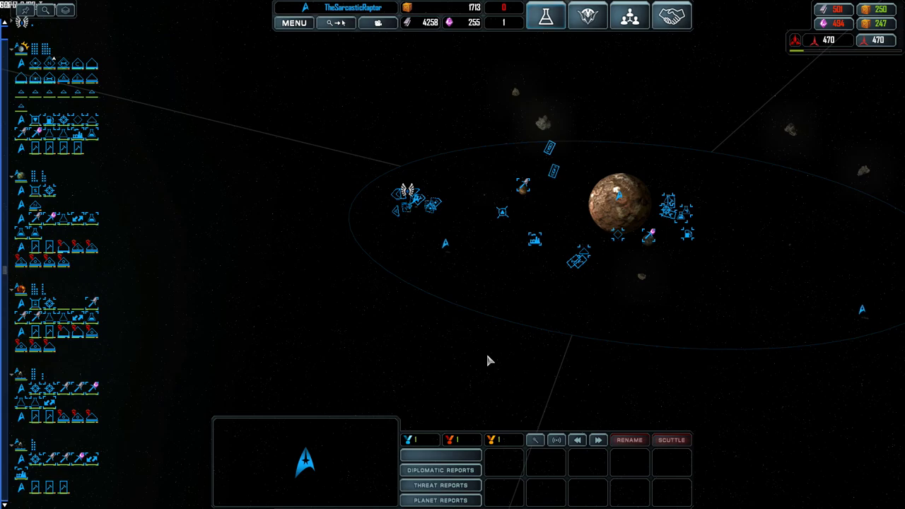
scroll(476, 351, "down", 3)
scroll(442, 337, "down", 2)
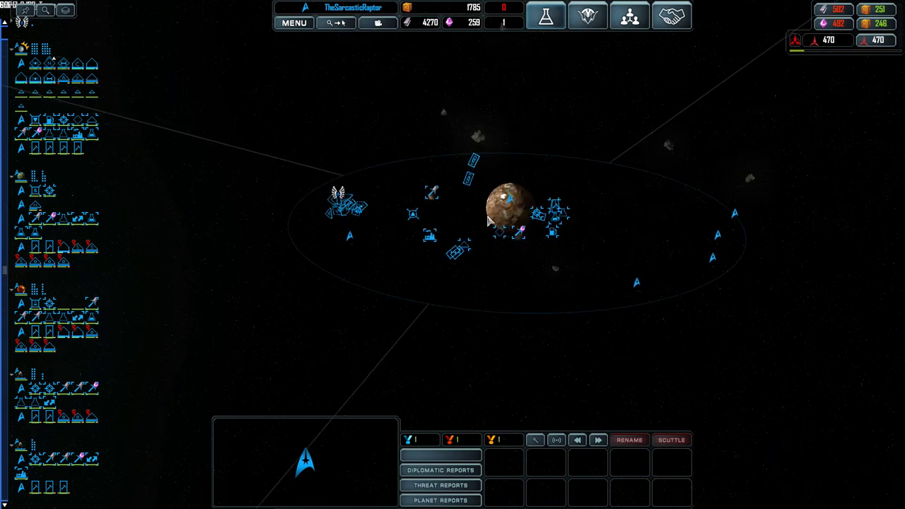
scroll(488, 220, "up", 5)
scroll(488, 221, "up", 3)
left_click(509, 200)
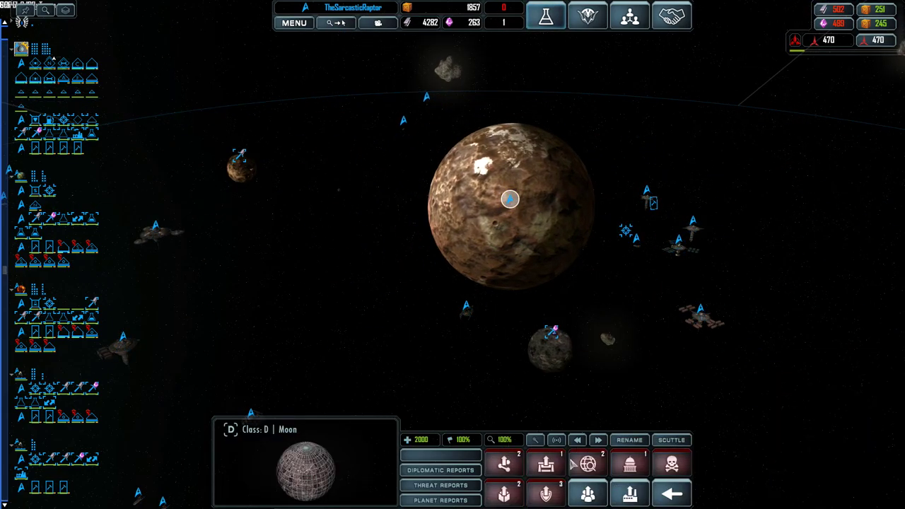
left_click(509, 200)
scroll(547, 302, "down", 8)
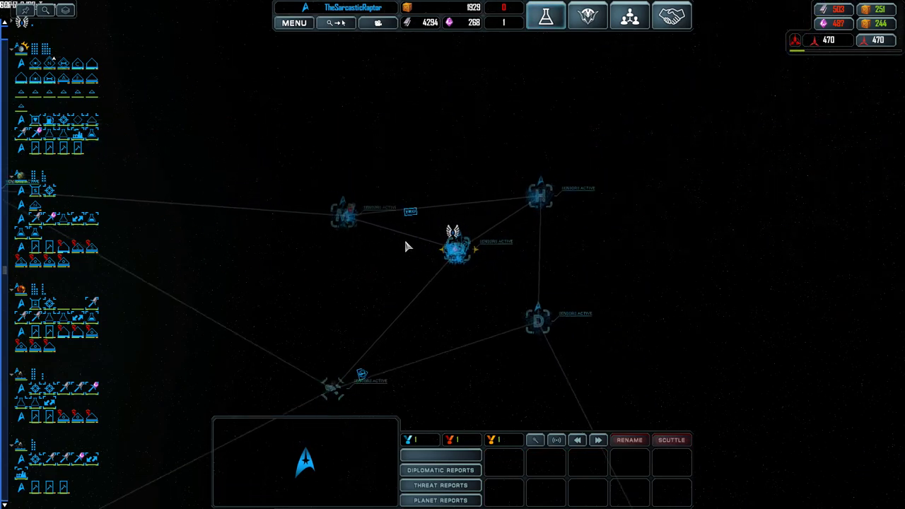
scroll(344, 212, "up", 8)
left_click(337, 198)
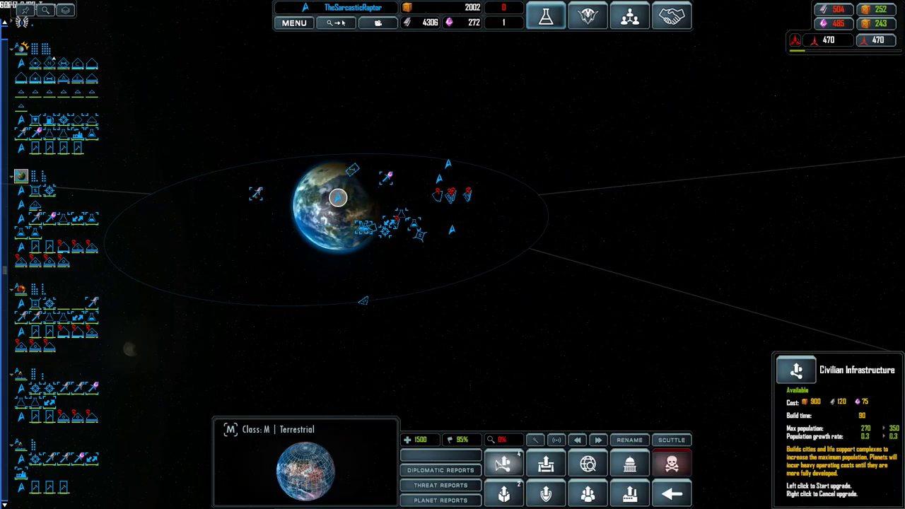
left_click(504, 463)
scroll(525, 320, "down", 8)
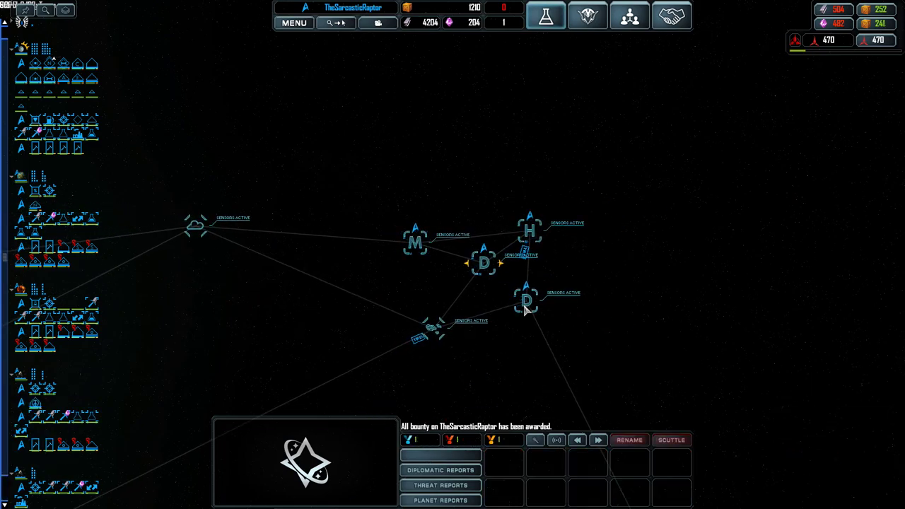
- Inspect the Class D world, Condruses ice field, Oineus's upgrades and the Korolev support ship
left_click(525, 301)
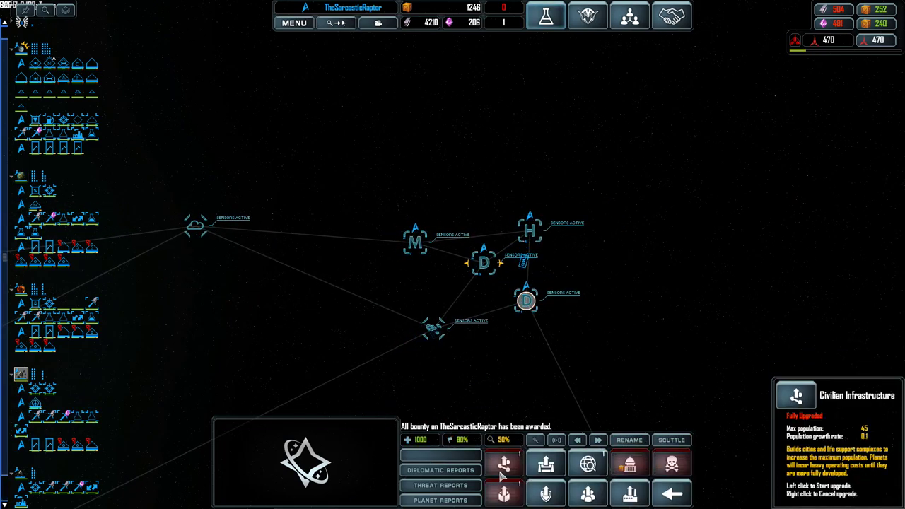
left_click(436, 326)
scroll(436, 327, "down", 8)
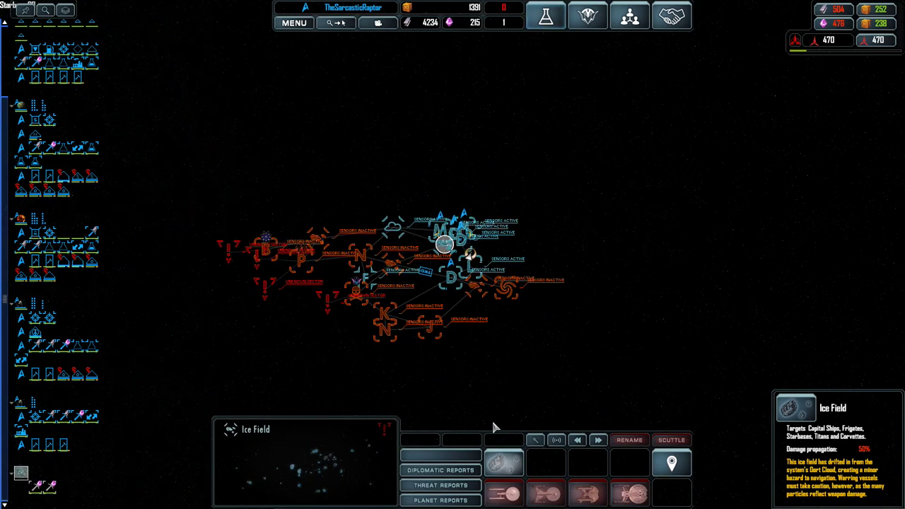
scroll(444, 284, "up", 6)
left_click(559, 311)
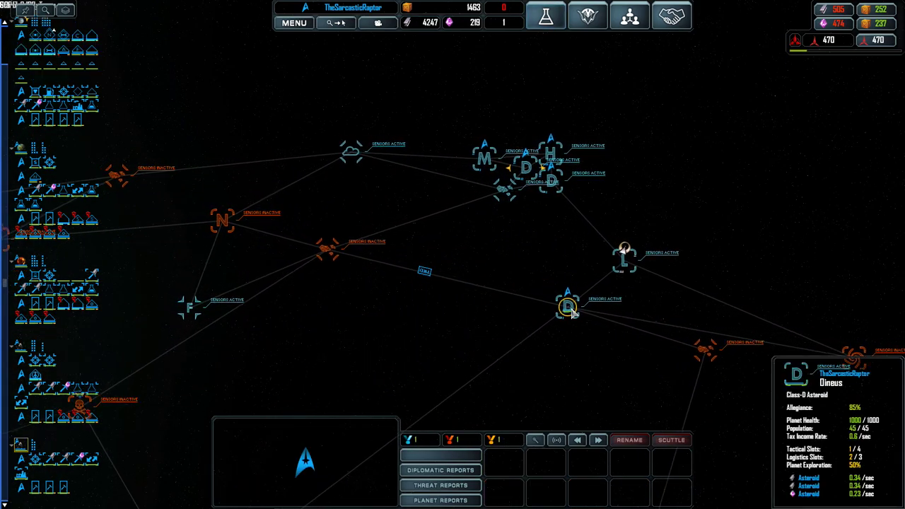
left_click(569, 310)
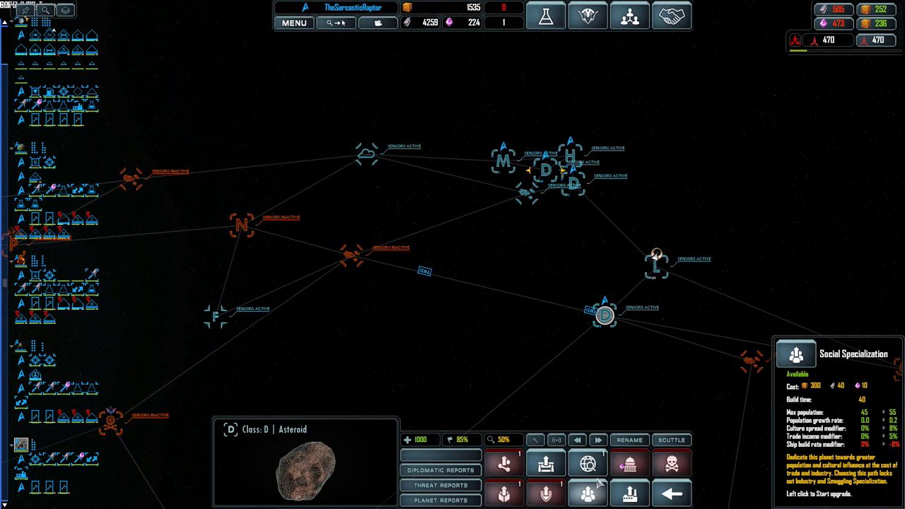
scroll(453, 282, "up", 3)
left_click(564, 361)
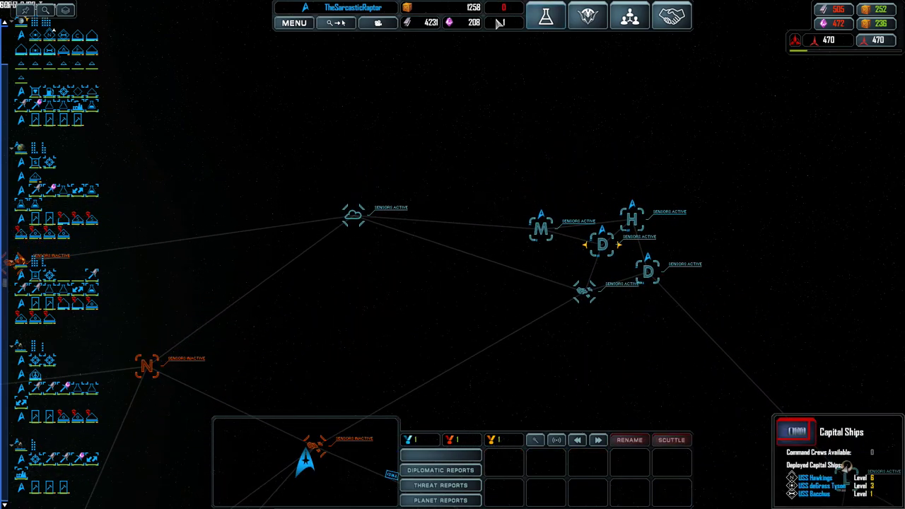
scroll(591, 247, "up", 1)
left_click(598, 249)
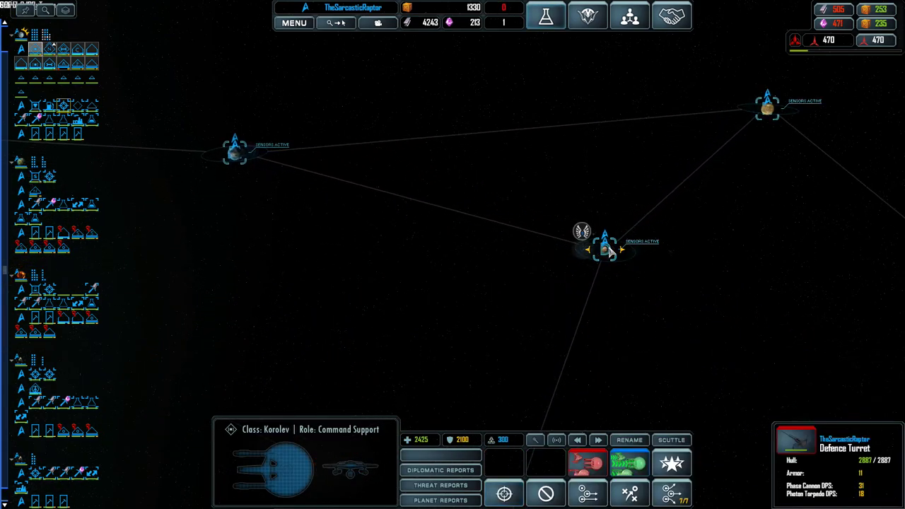
scroll(452, 254, "up", 8)
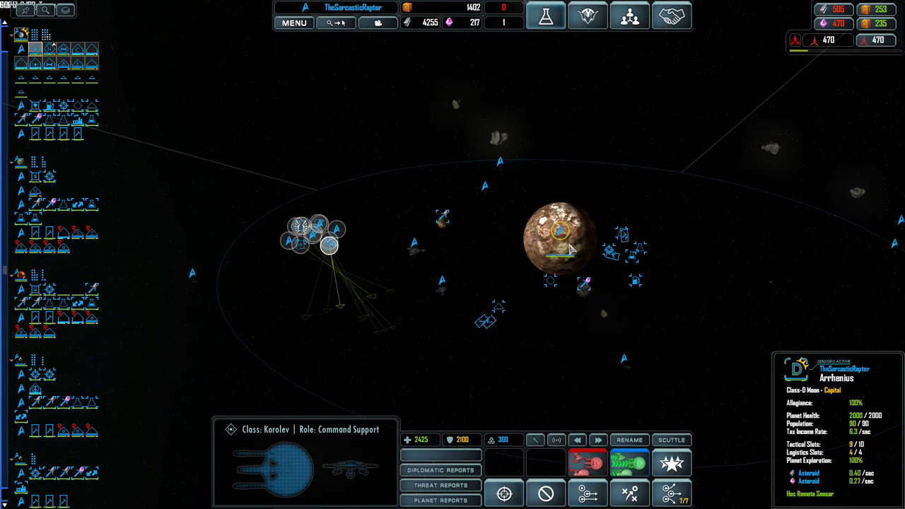
left_click(558, 233)
scroll(558, 234, "down", 1)
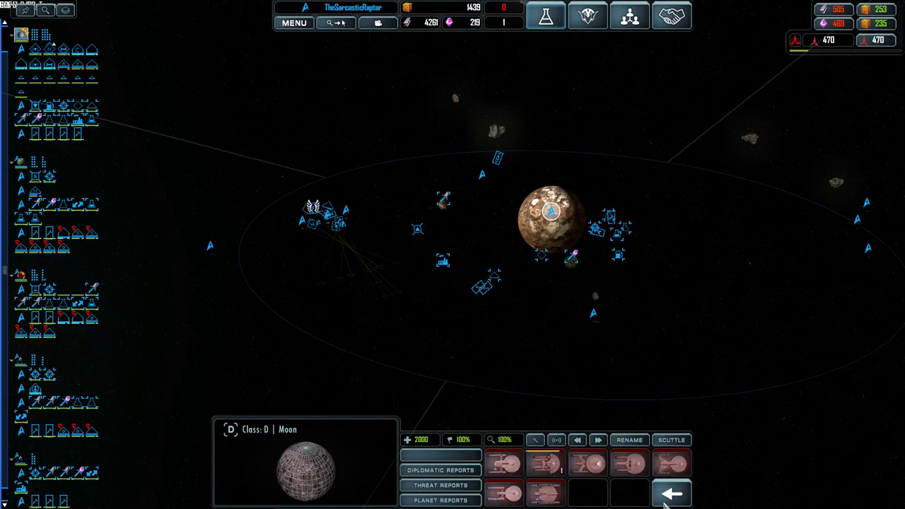
left_click(670, 494)
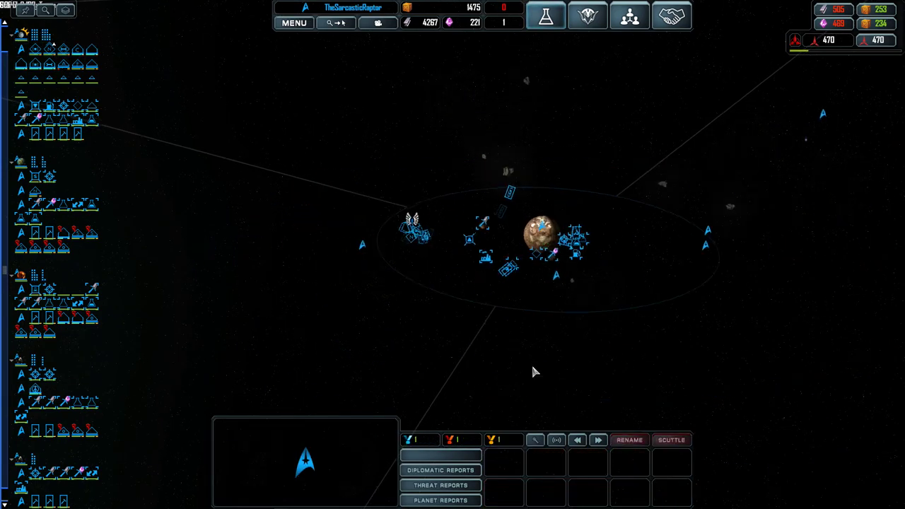
scroll(530, 362, "down", 8)
scroll(530, 362, "down", 4)
scroll(494, 389, "down", 3)
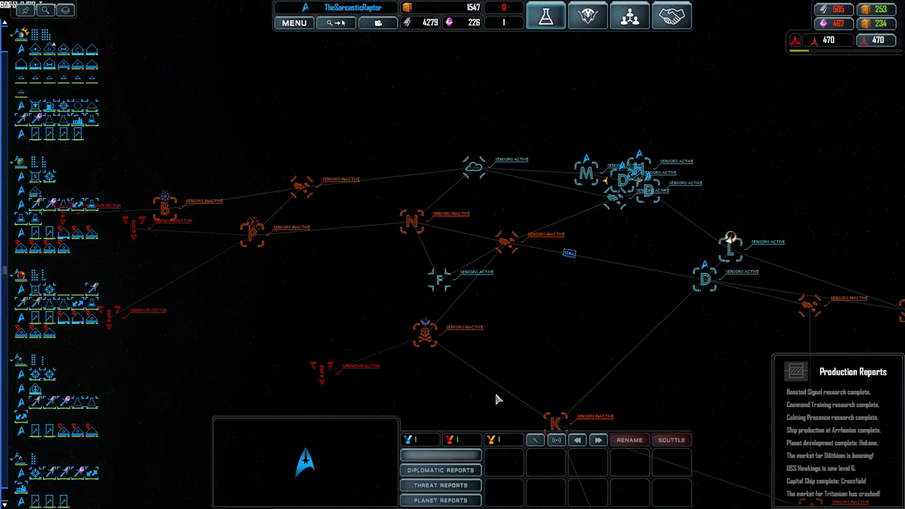
scroll(384, 239, "up", 3)
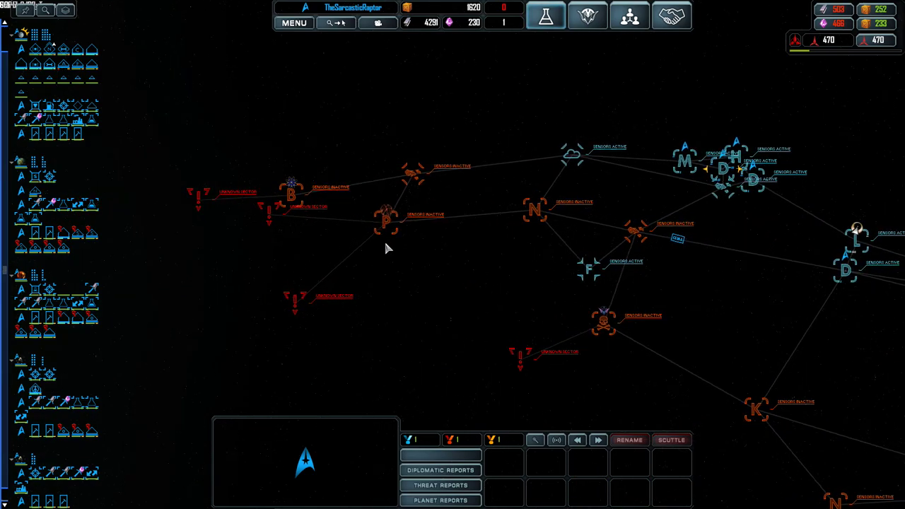
scroll(384, 239, "up", 3)
scroll(396, 141, "up", 2)
mouse_move(290, 195)
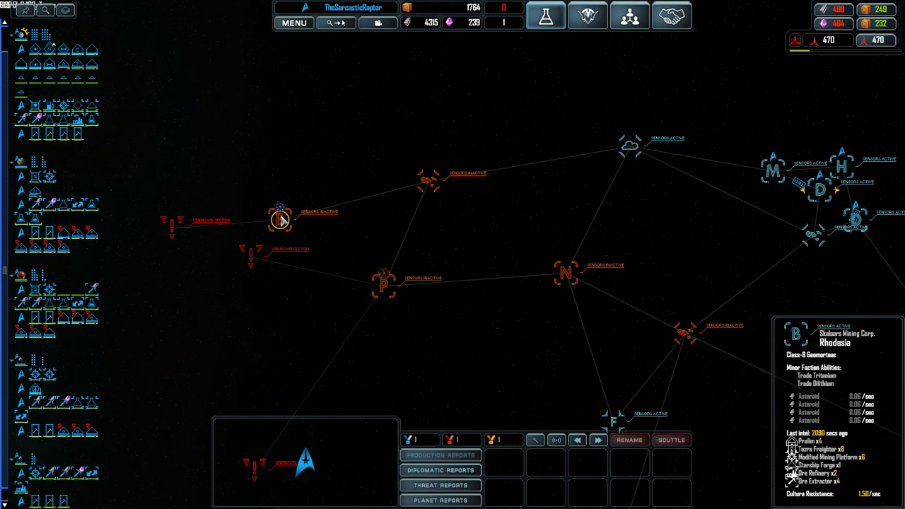
scroll(281, 219, "up", 1)
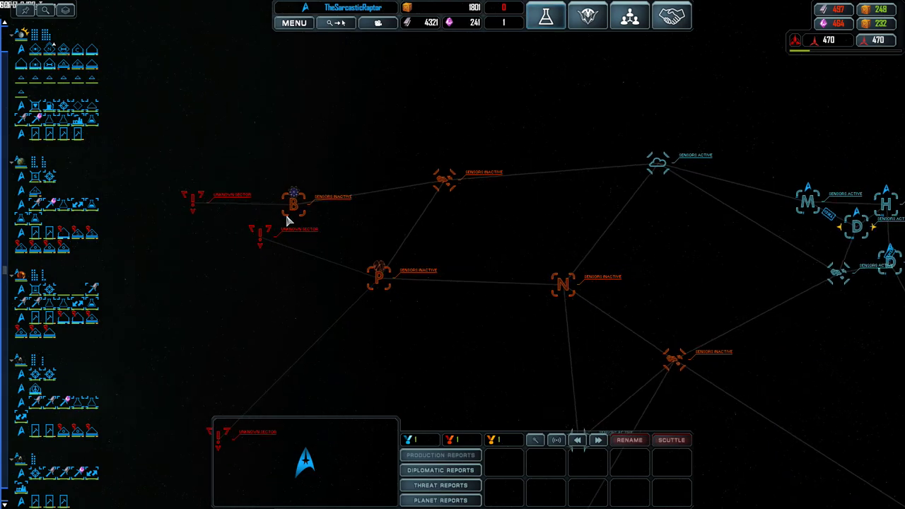
double_click(380, 278)
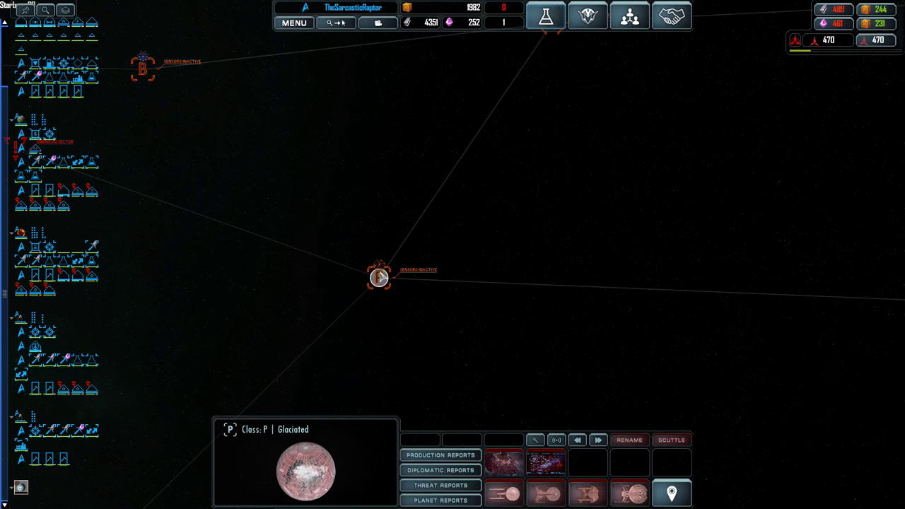
scroll(387, 286, "down", 5)
scroll(387, 287, "down", 5)
left_click(576, 254)
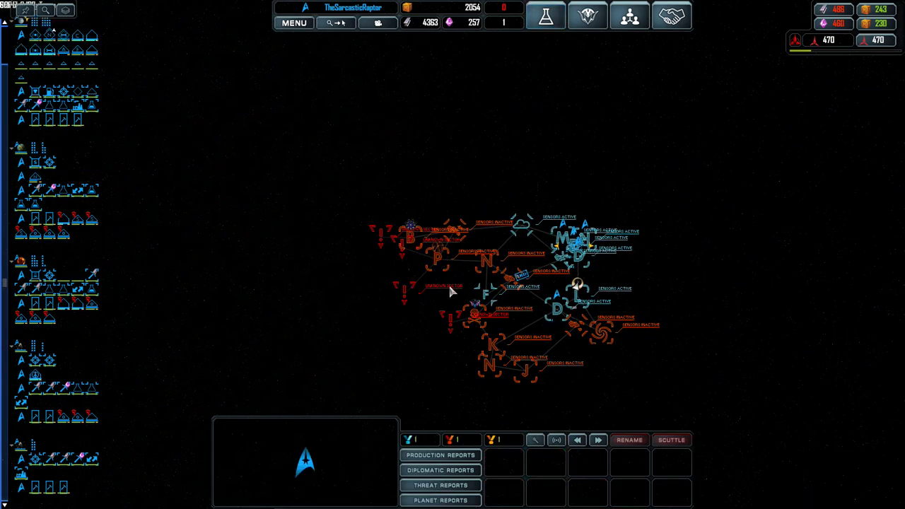
scroll(565, 233, "up", 10)
scroll(564, 225, "up", 5)
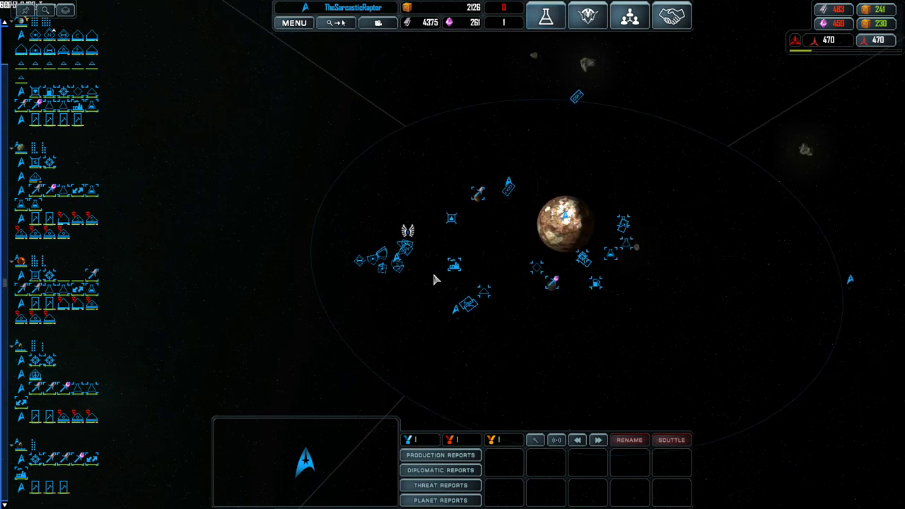
double_click(566, 219)
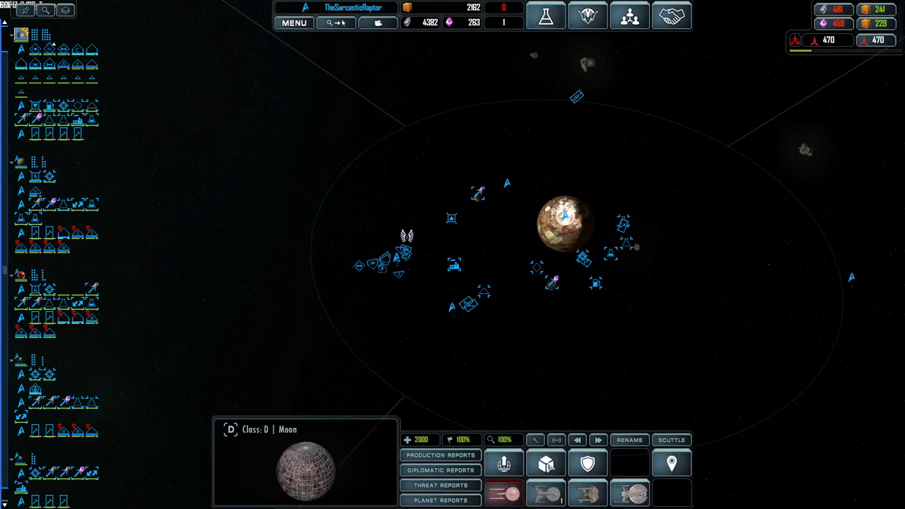
- Browse the Logistics, Fleet Capacity, Diplomacy and Spaceframe research trees
left_click(548, 16)
left_click(263, 137)
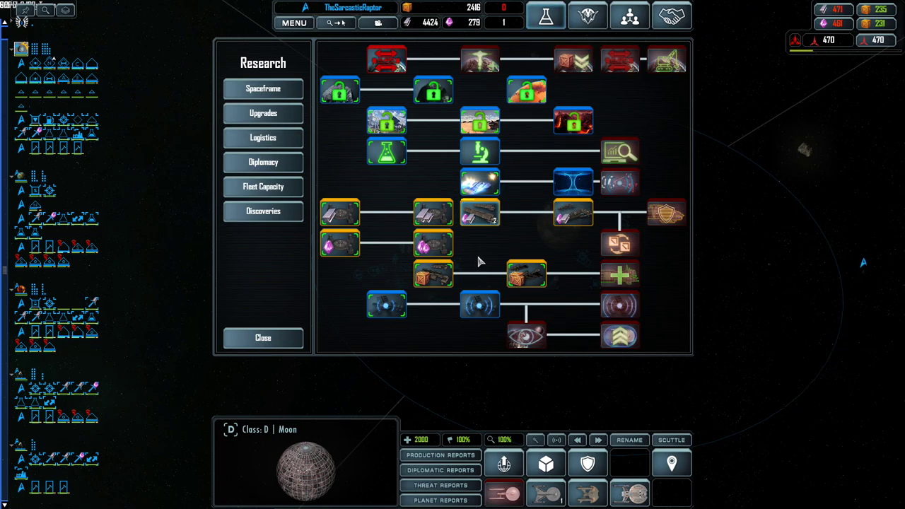
left_click(288, 187)
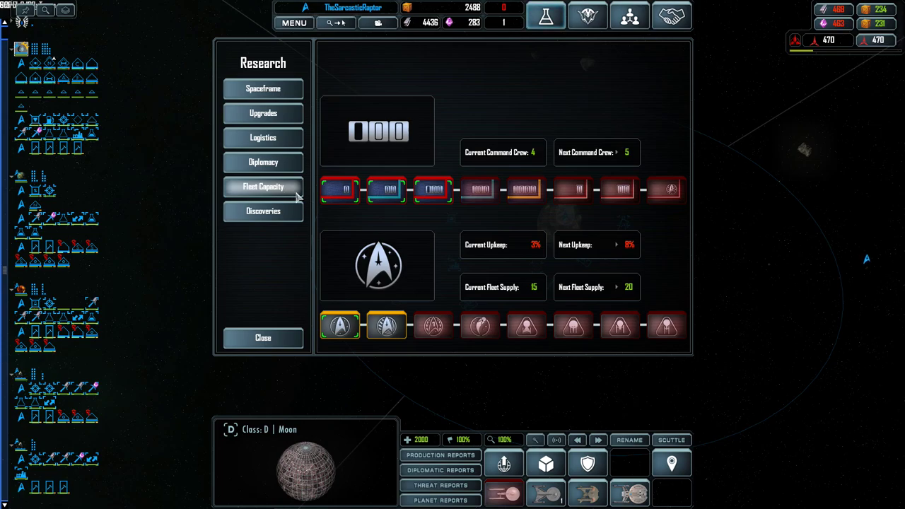
left_click(290, 164)
left_click(298, 89)
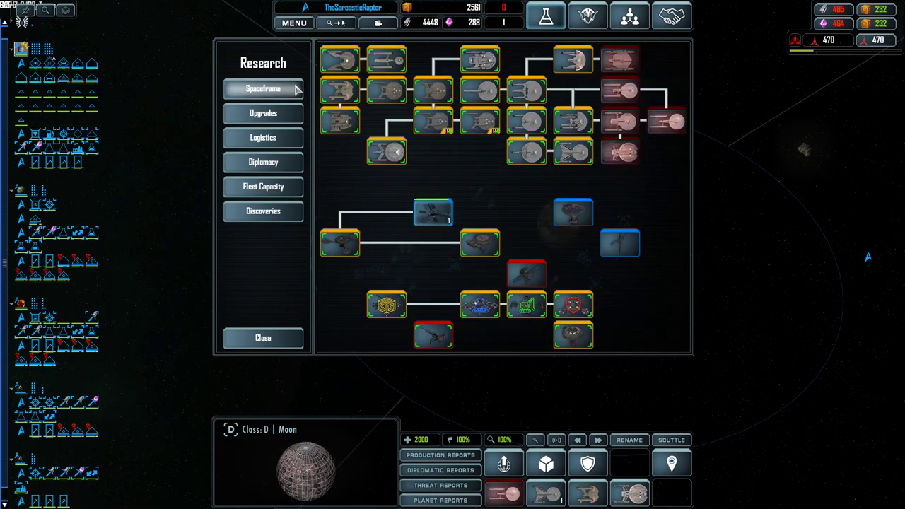
- Research the Thruster Upgrade under Upgrades and close the research window
left_click(293, 116)
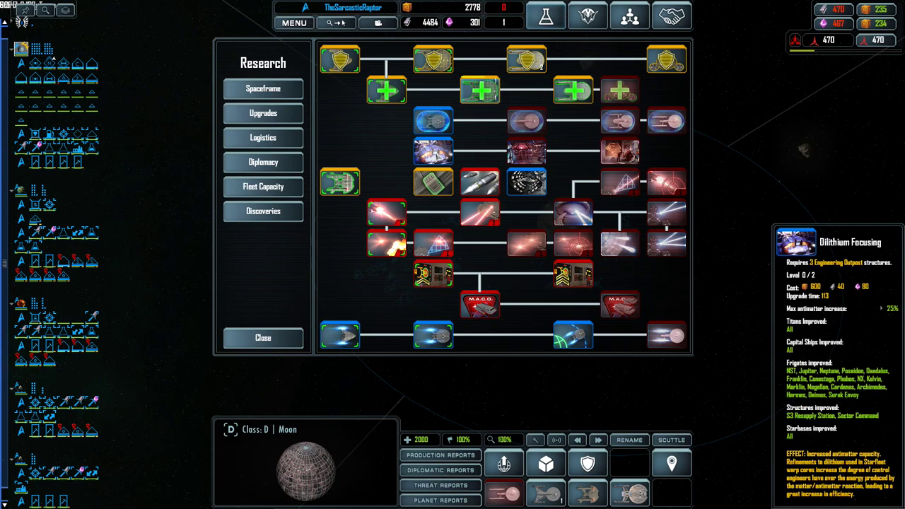
mouse_move(433, 183)
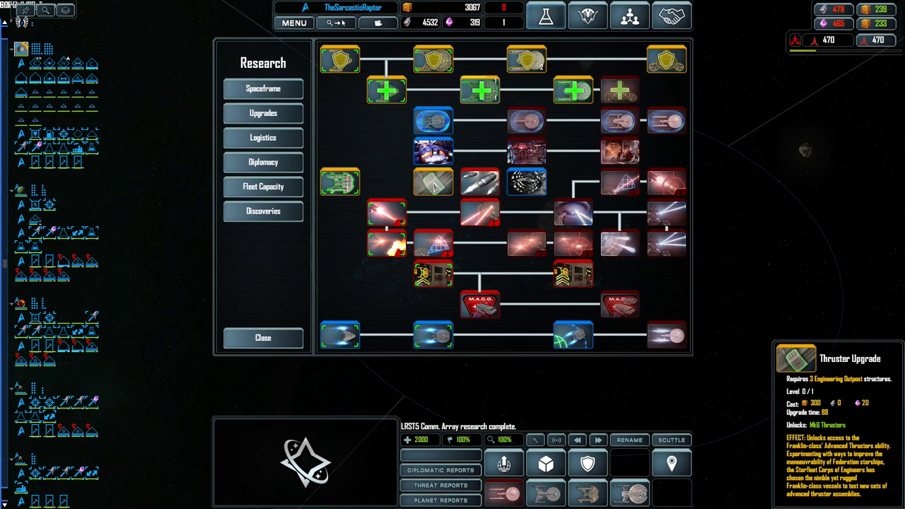
left_click(433, 182)
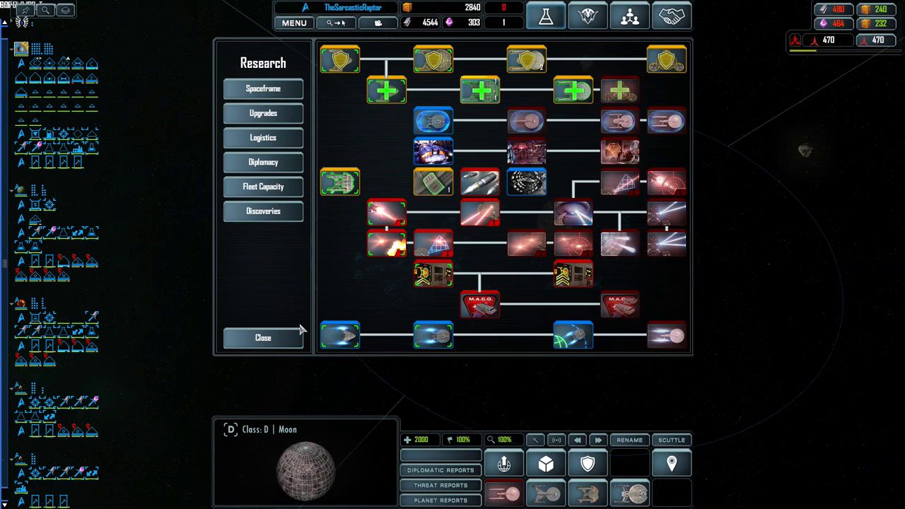
left_click(262, 337)
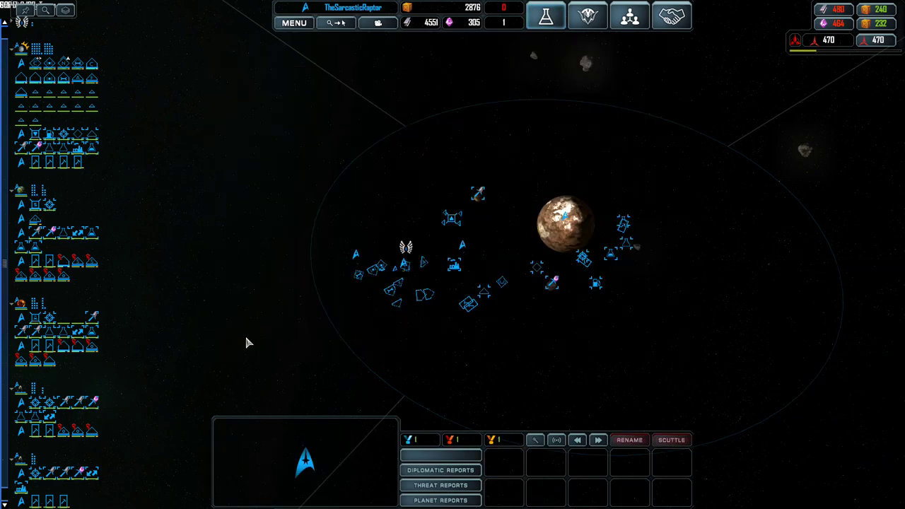
- Review USS Dionysus's abilities and queue Type-3 shuttlecraft in its shuttle bay
left_click(500, 279)
scroll(488, 280, "up", 8)
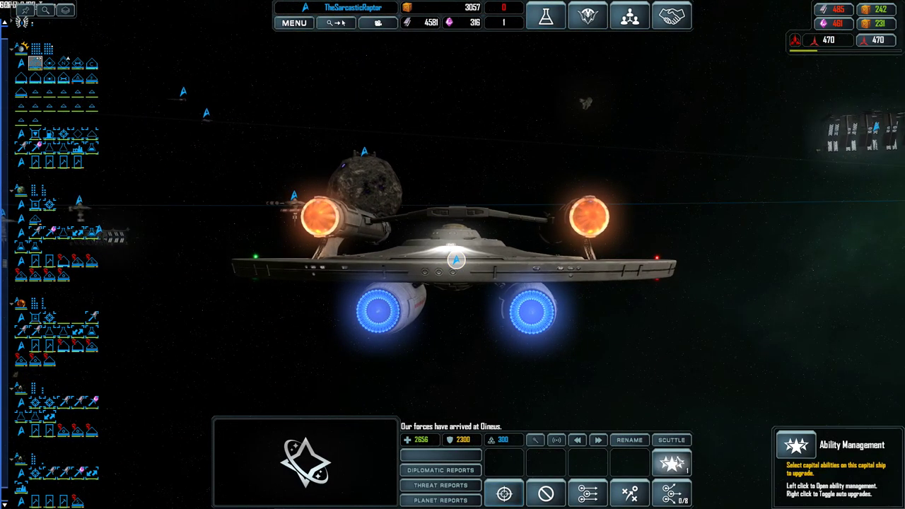
left_click(671, 464)
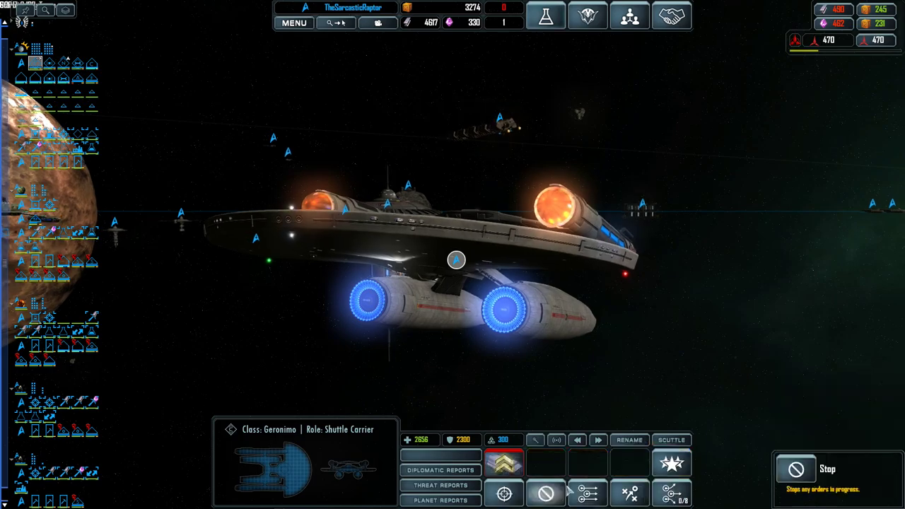
left_click(636, 466)
left_click(504, 466)
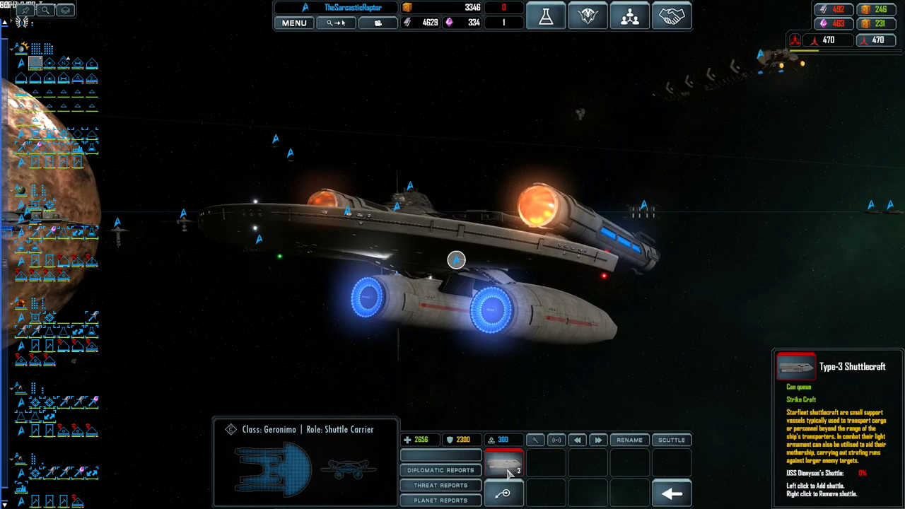
left_click(504, 466)
left_click(397, 207)
left_click_drag(347, 343, 513, 332)
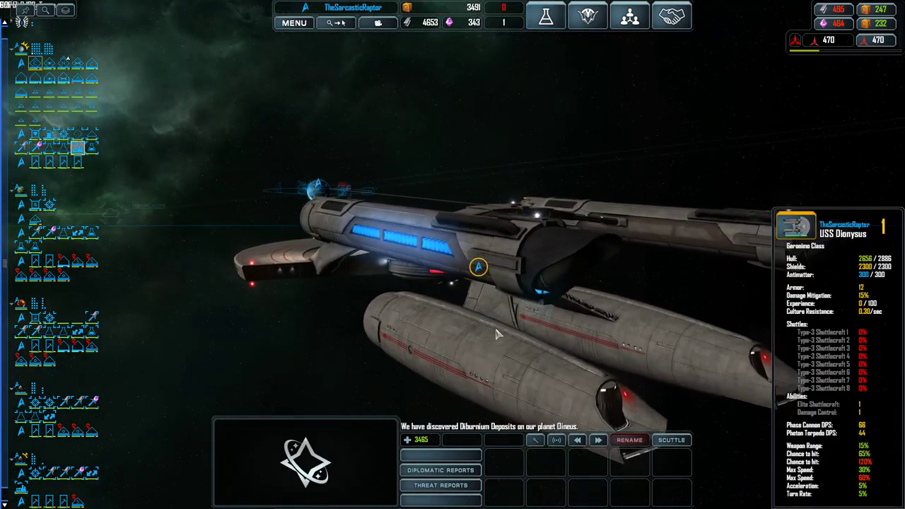
scroll(513, 332, "down", 10)
scroll(480, 347, "down", 10)
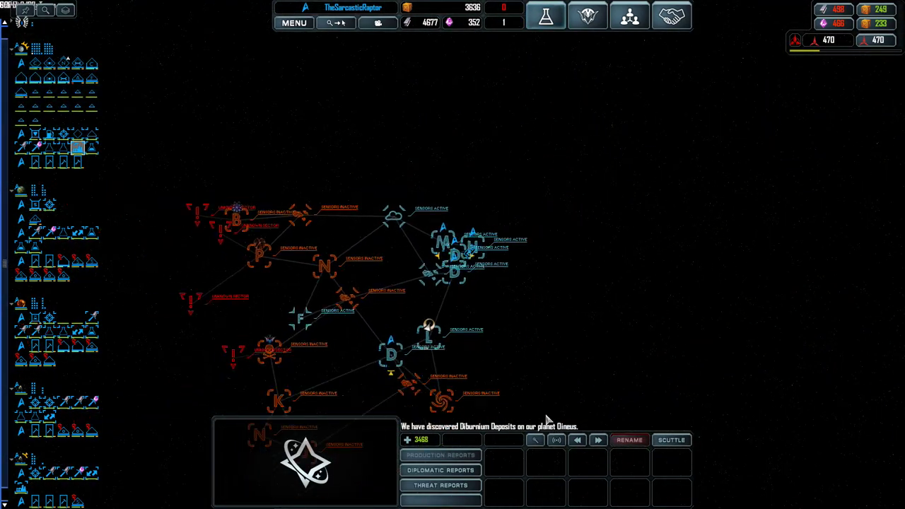
scroll(424, 332, "up", 5)
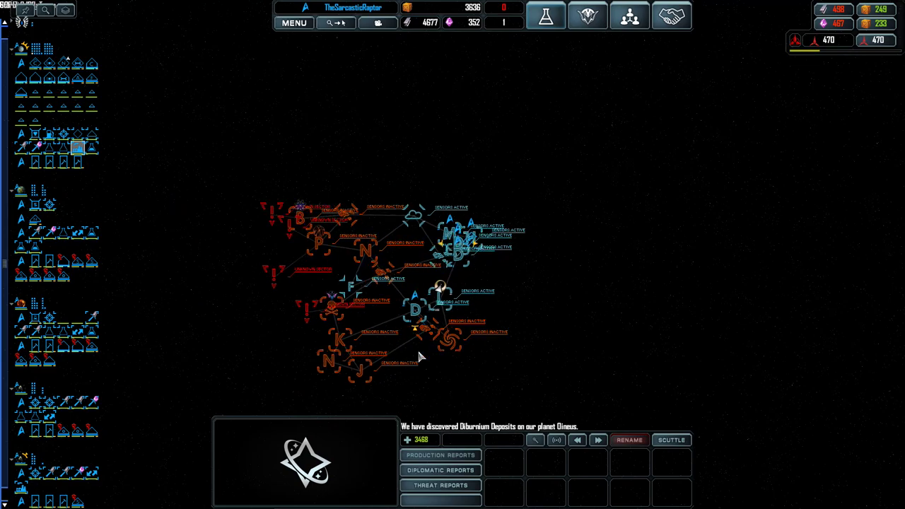
- Inspect asteroid Dineus's logistics structures and development upgrades on the galaxy map
left_click(397, 285)
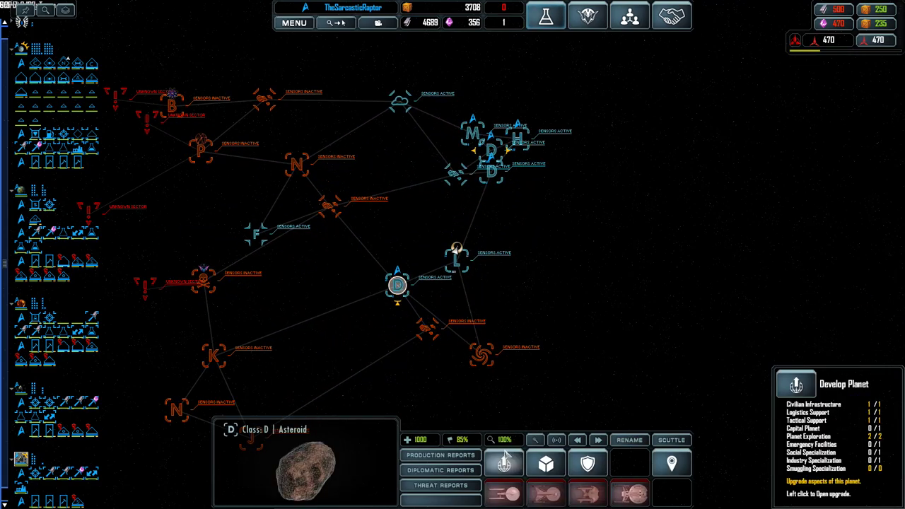
left_click(504, 463)
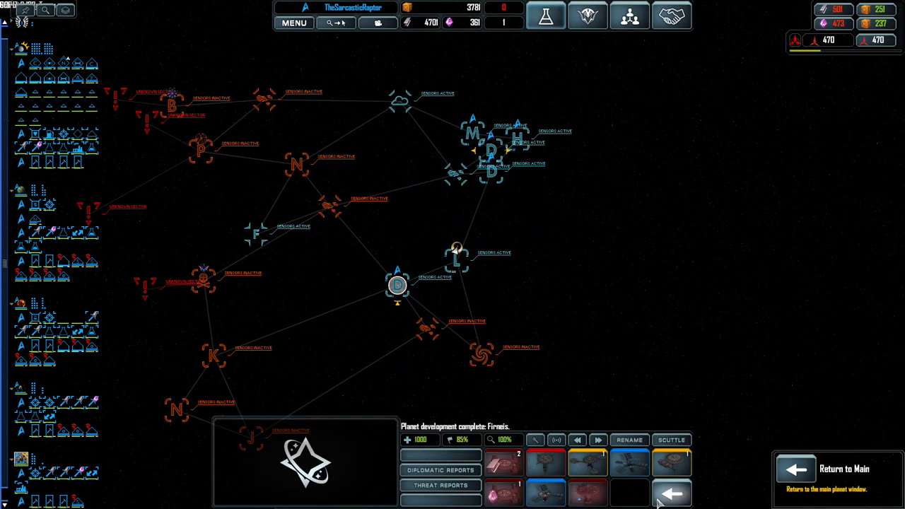
left_click(504, 463)
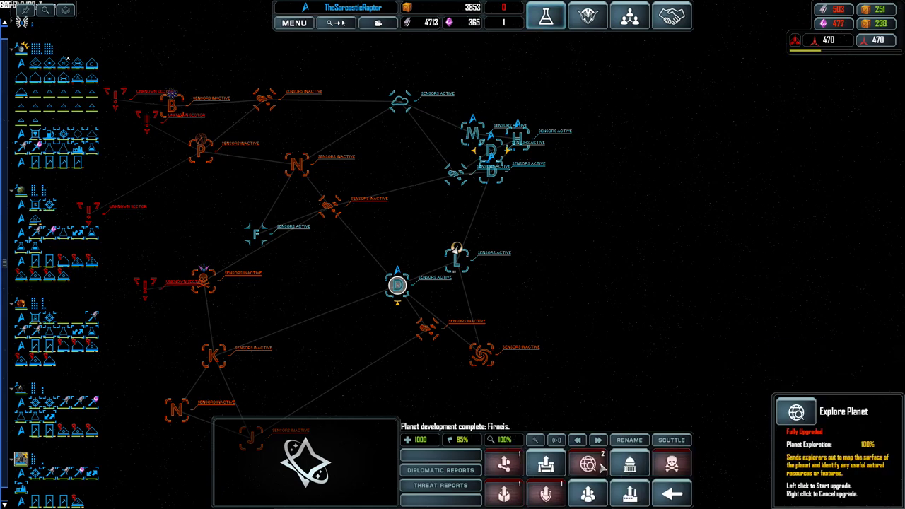
left_click(398, 285)
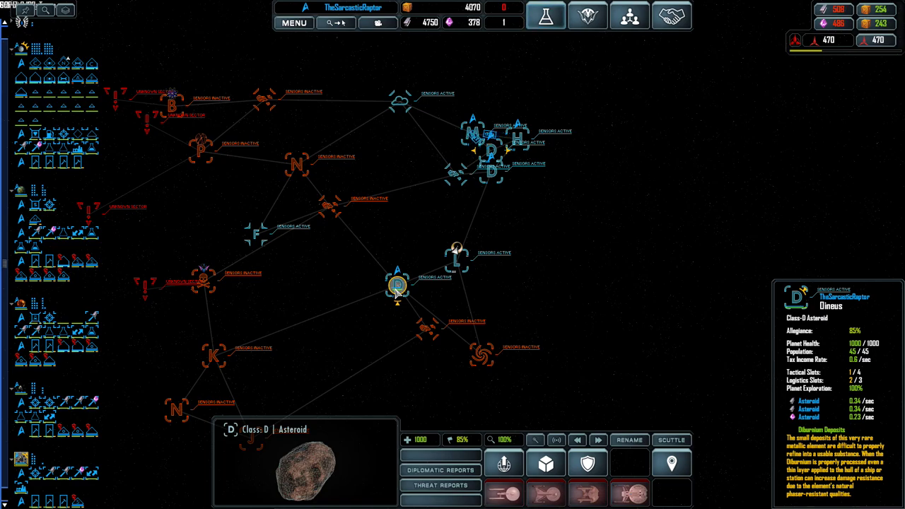
- Show the research Discoveries list containing the Diburnium Deposits bonus
left_click(546, 15)
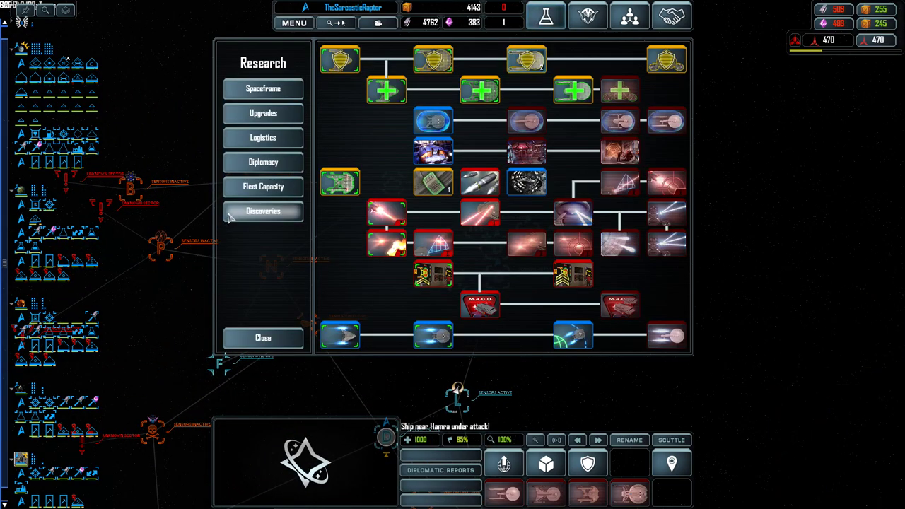
left_click(263, 211)
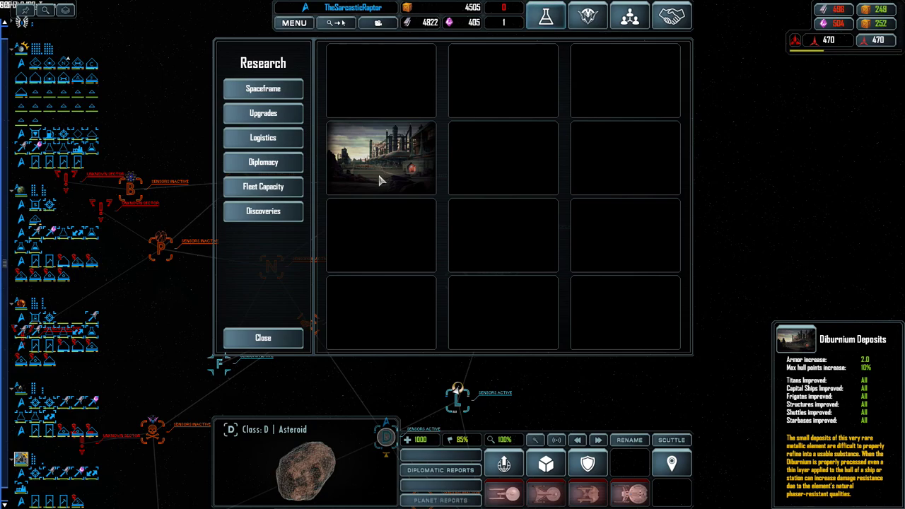
- Close research and select the Class D asteroid in the system
left_click(263, 338)
scroll(453, 308, "up", 5)
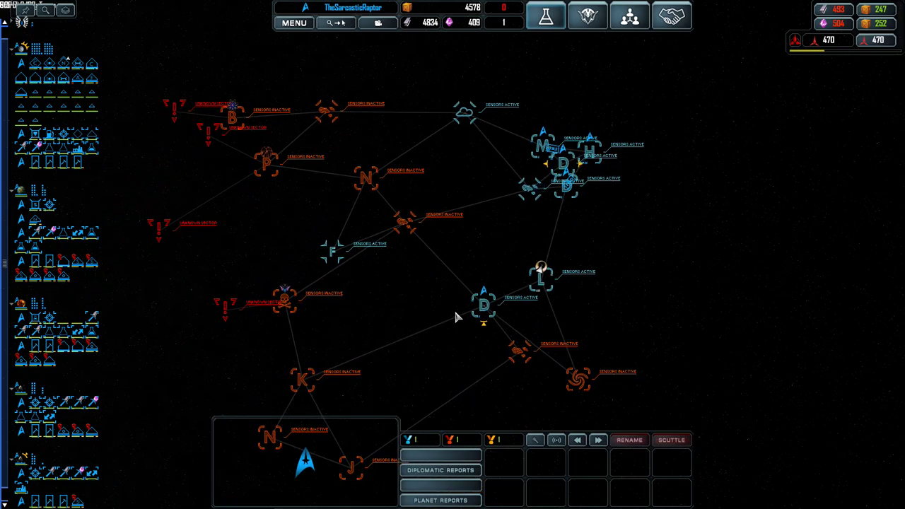
left_click(482, 305)
scroll(482, 305, "up", 4)
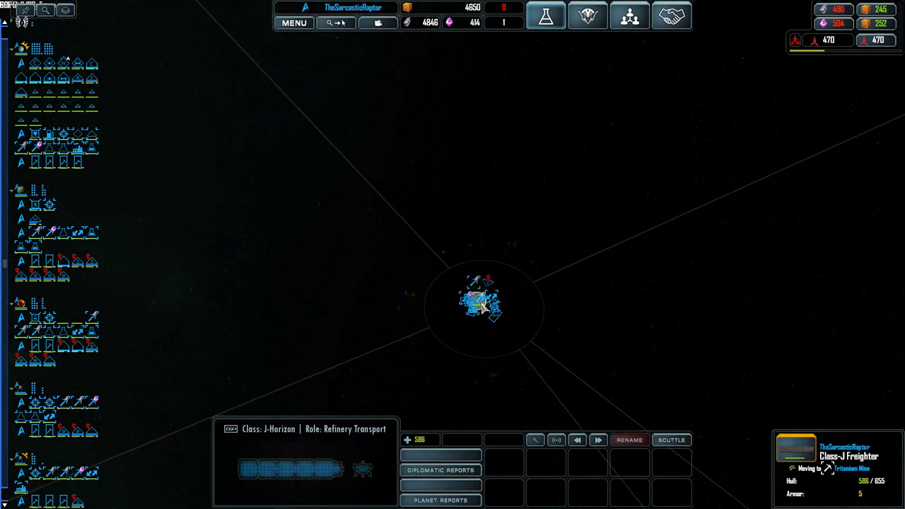
scroll(483, 305, "up", 5)
left_click(483, 298)
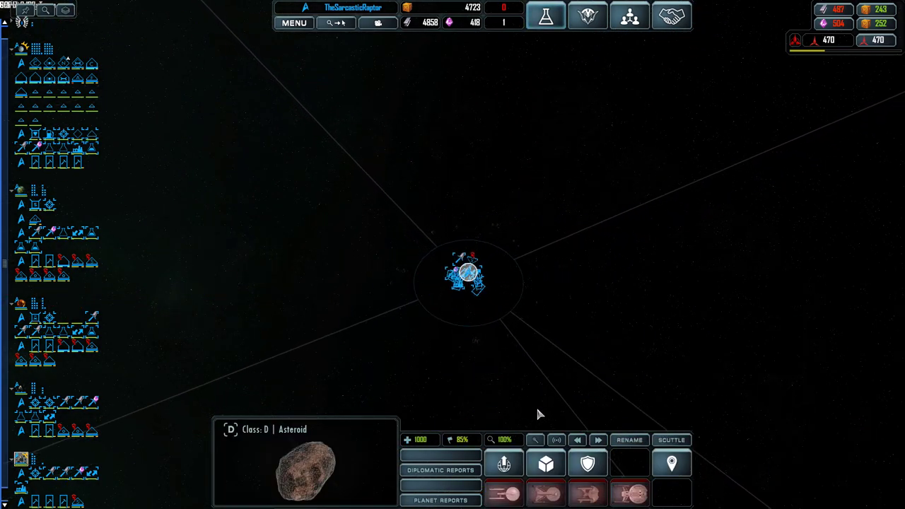
scroll(534, 403, "down", 10)
left_click(566, 106)
scroll(565, 106, "up", 10)
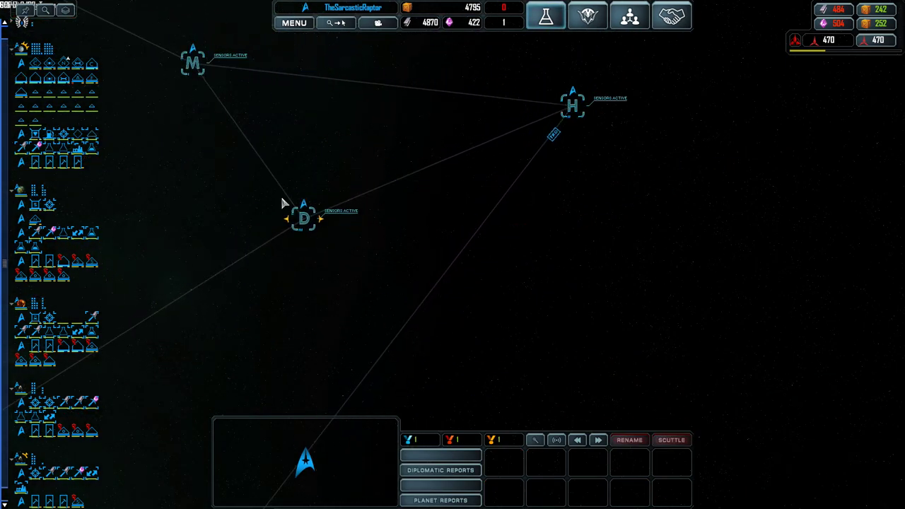
- Build an Archimedes cruiser at the Class D moon and box-select the fleet there
left_click(343, 232)
left_click(586, 464)
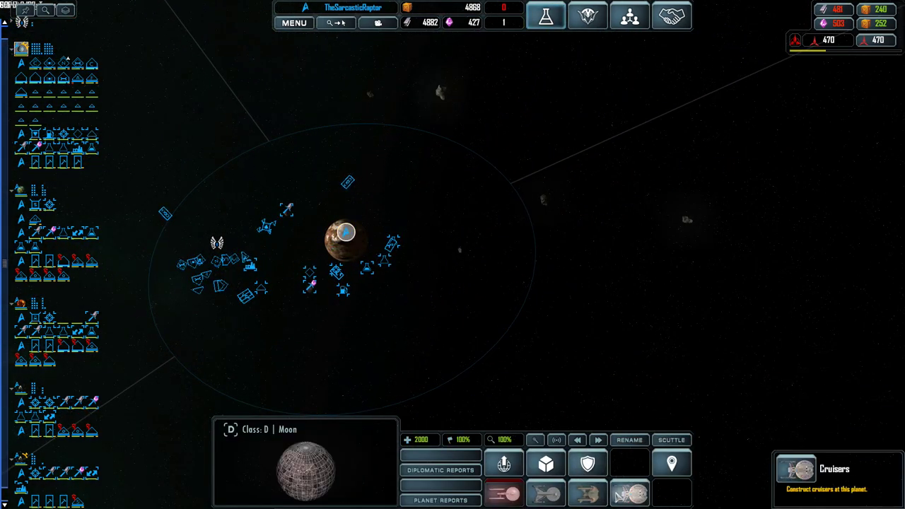
left_click(588, 493)
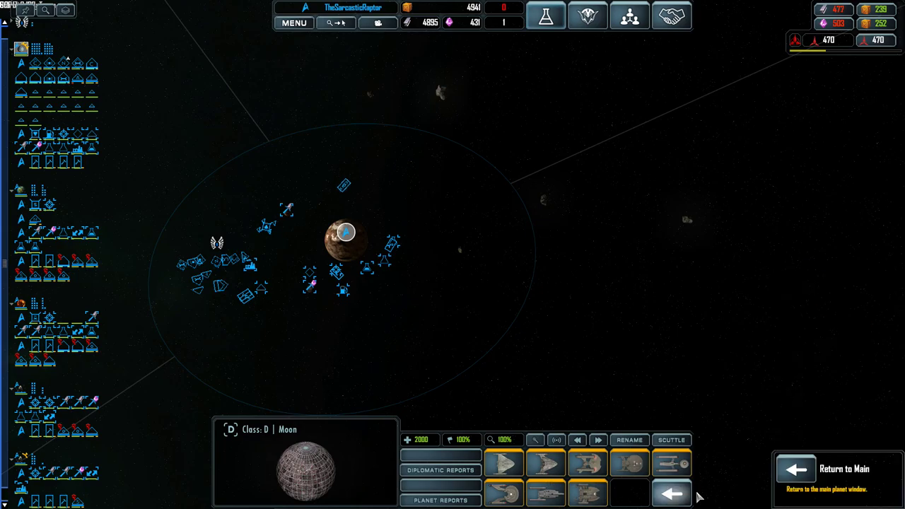
left_click(671, 493)
left_click(631, 493)
left_click(502, 497)
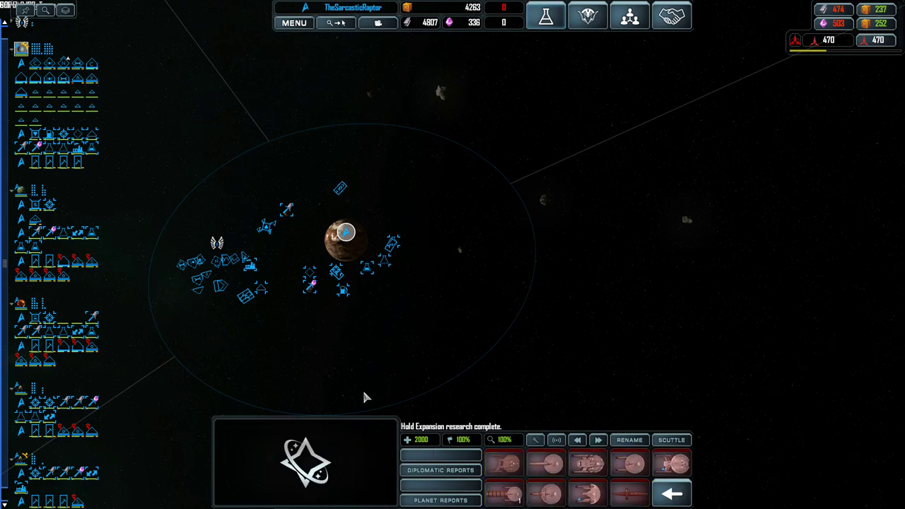
scroll(368, 352, "down", 5)
left_click_drag(191, 127, 526, 385)
scroll(394, 235, "down", 4)
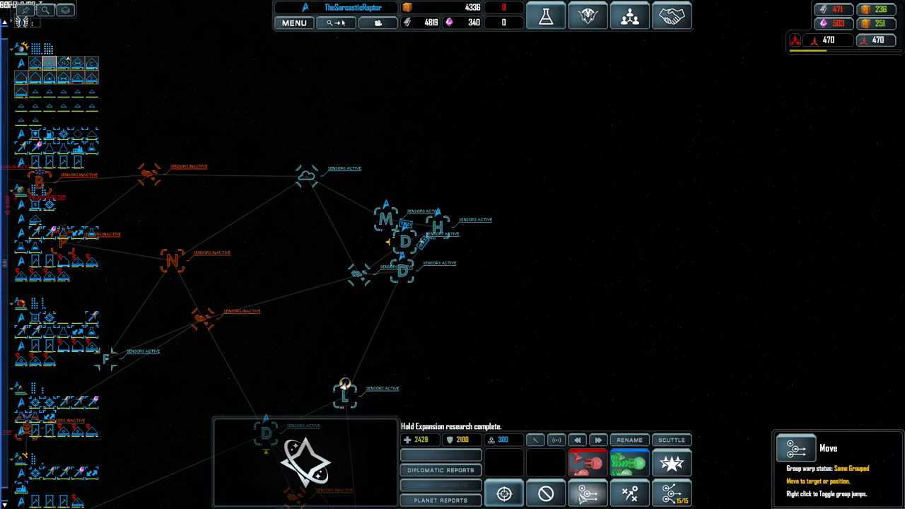
scroll(353, 262, "down", 3)
scroll(361, 282, "down", 2)
scroll(364, 283, "up", 4)
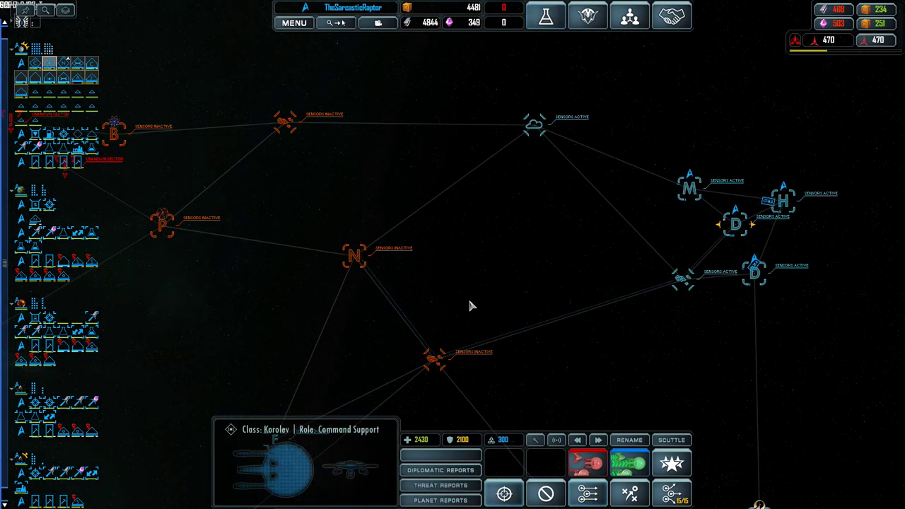
scroll(468, 296, "down", 5)
scroll(504, 315, "up", 8)
- Inspect Hamra, the Surak Envoy, a Dilithium Mine and the D'kyr-class ship Dala
left_click(503, 314)
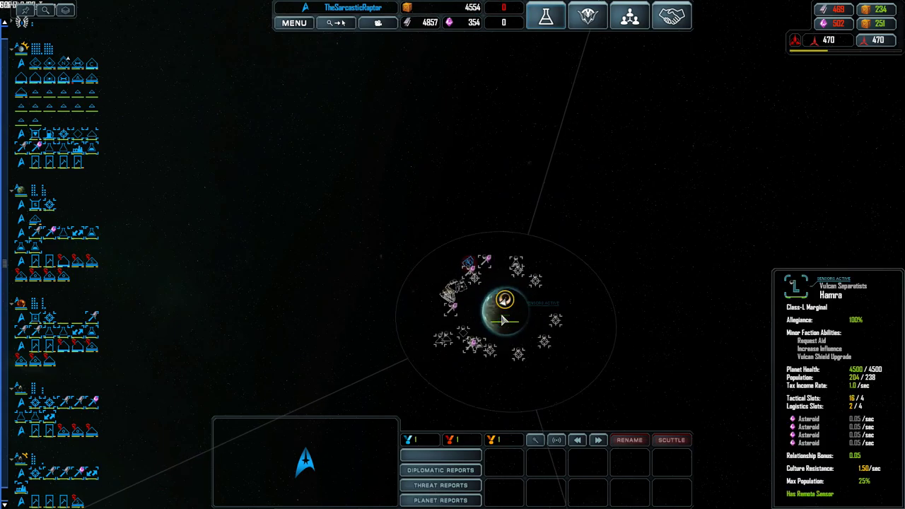
scroll(504, 319, "up", 3)
left_click(444, 230)
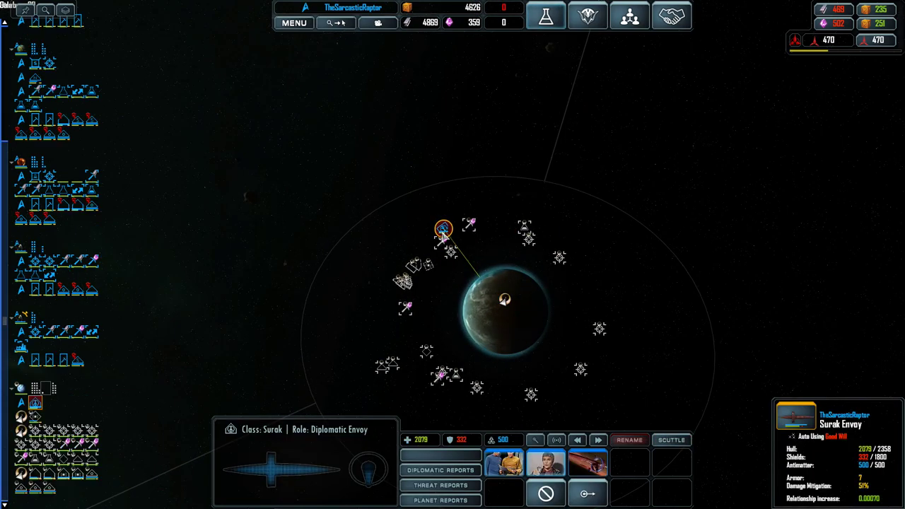
mouse_move(504, 309)
scroll(495, 311, "up", 4)
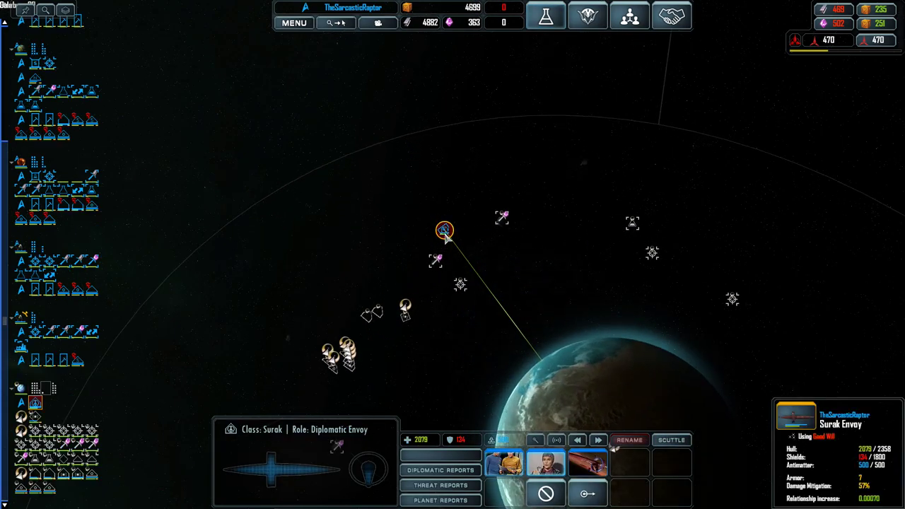
scroll(453, 254, "up", 4)
scroll(444, 223, "up", 3)
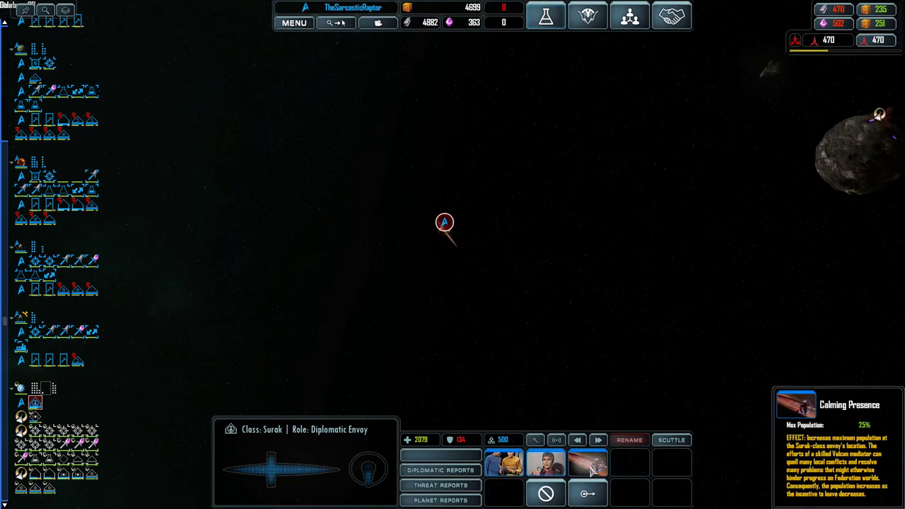
scroll(417, 311, "up", 5)
scroll(438, 255, "up", 5)
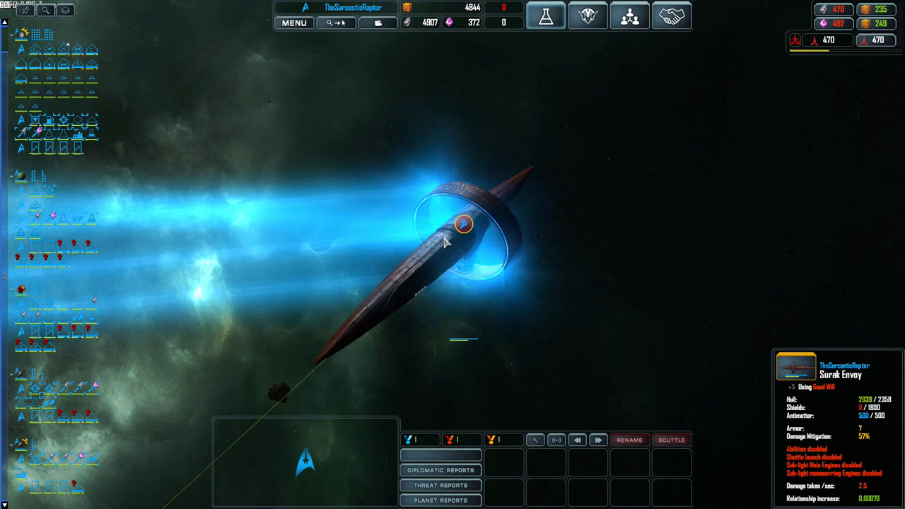
scroll(445, 242, "down", 5)
scroll(460, 261, "down", 5)
left_click(473, 278)
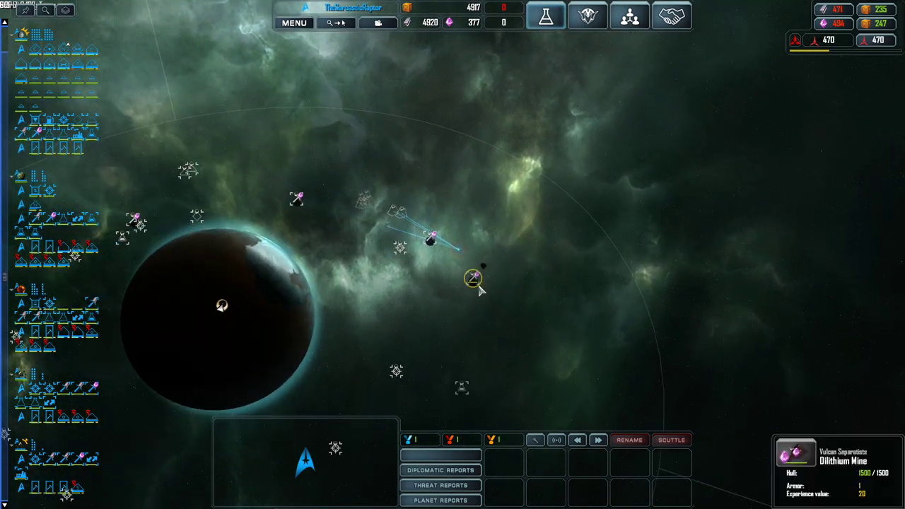
left_click(473, 278)
scroll(452, 254, "up", 5)
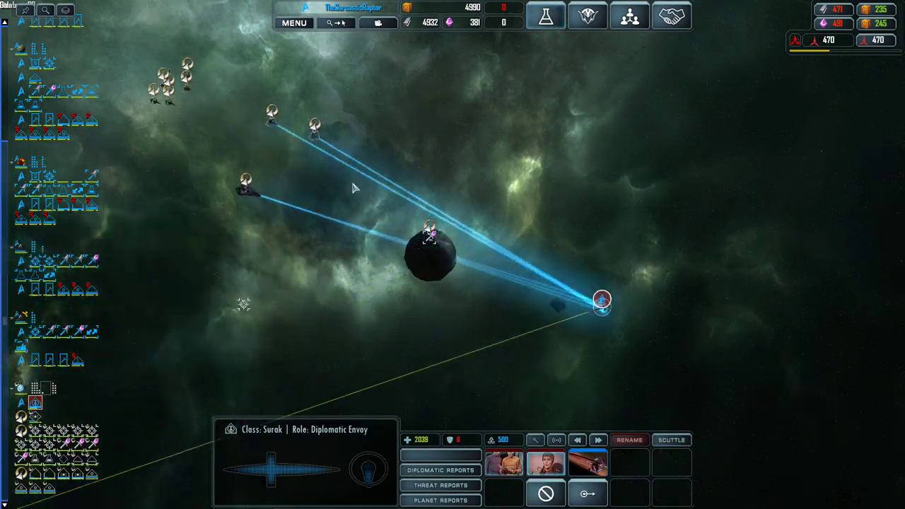
scroll(350, 179, "up", 3)
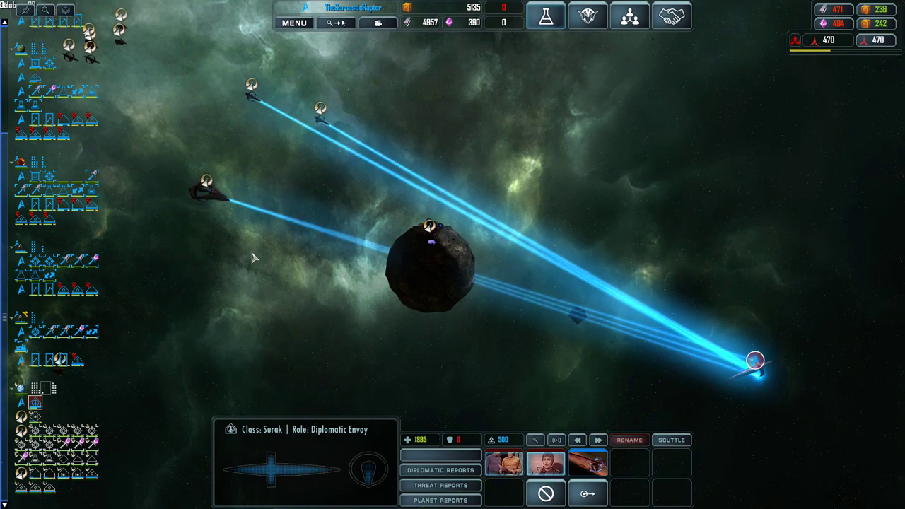
left_click(216, 190)
scroll(221, 199, "up", 3)
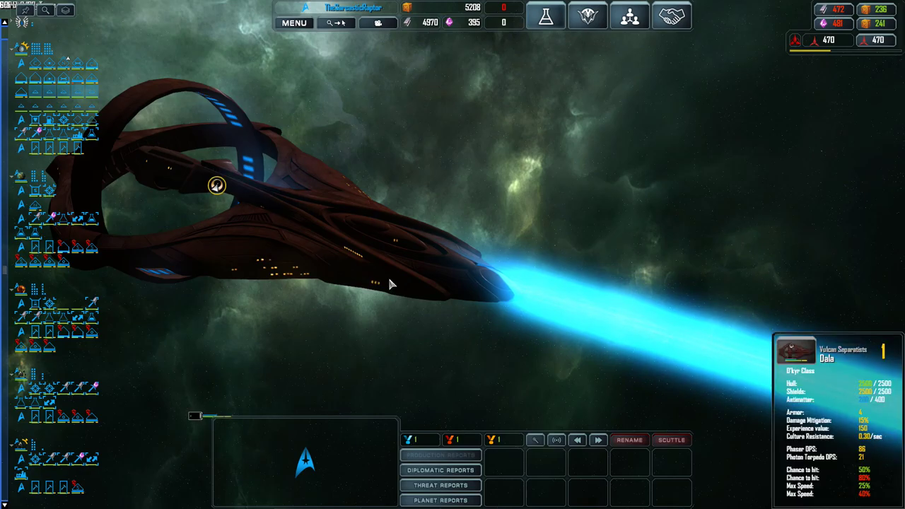
scroll(388, 283, "down", 3)
scroll(348, 190, "up", 3)
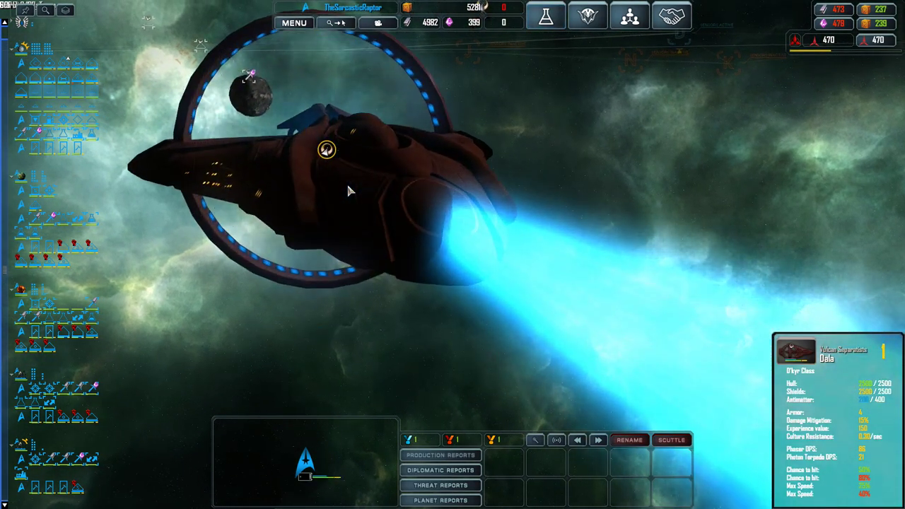
scroll(348, 189, "down", 5)
scroll(349, 189, "down", 3)
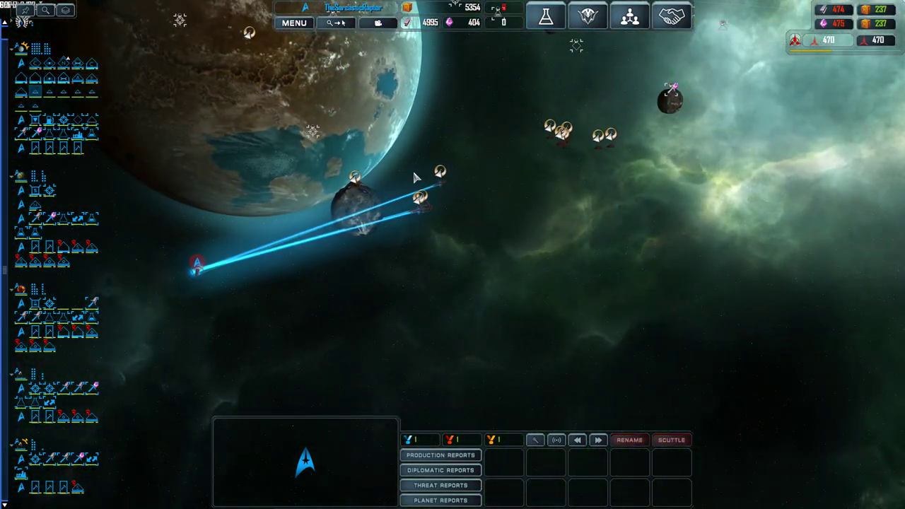
scroll(577, 133, "up", 3)
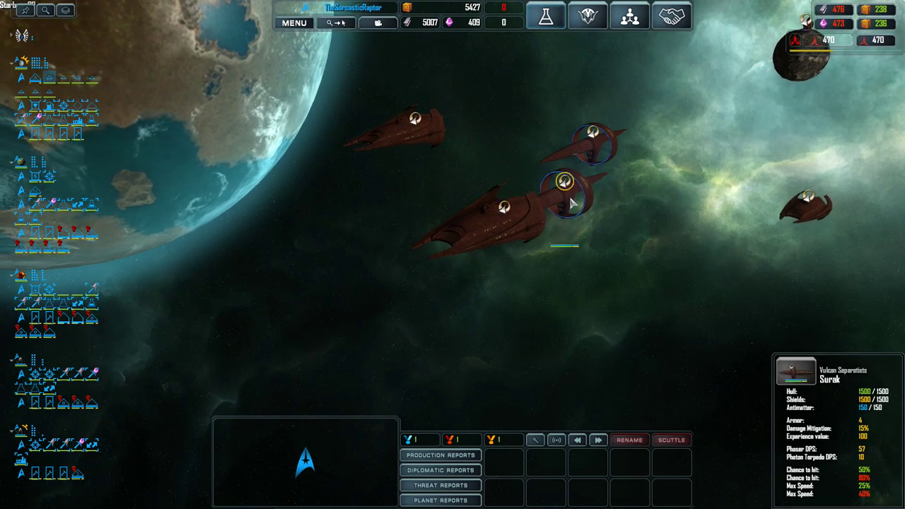
scroll(567, 201, "up", 3)
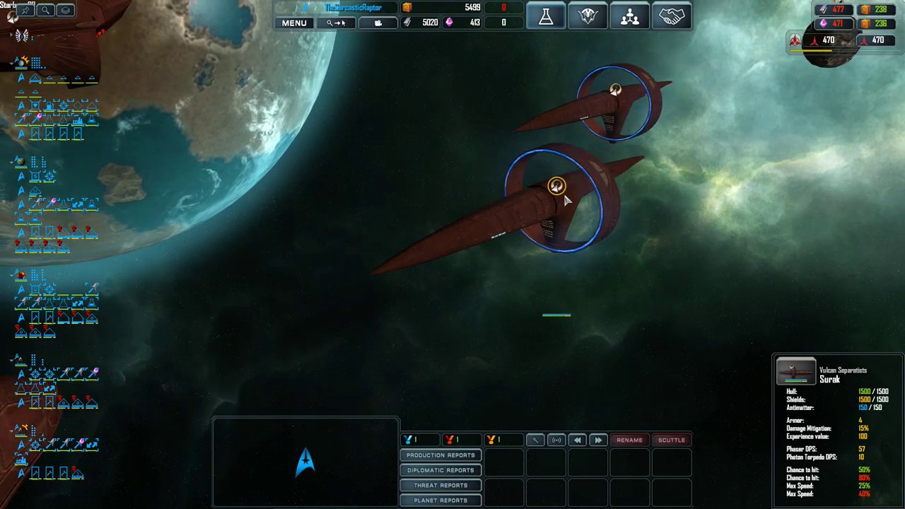
scroll(567, 201, "down", 6)
scroll(635, 232, "down", 2)
scroll(635, 232, "down", 4)
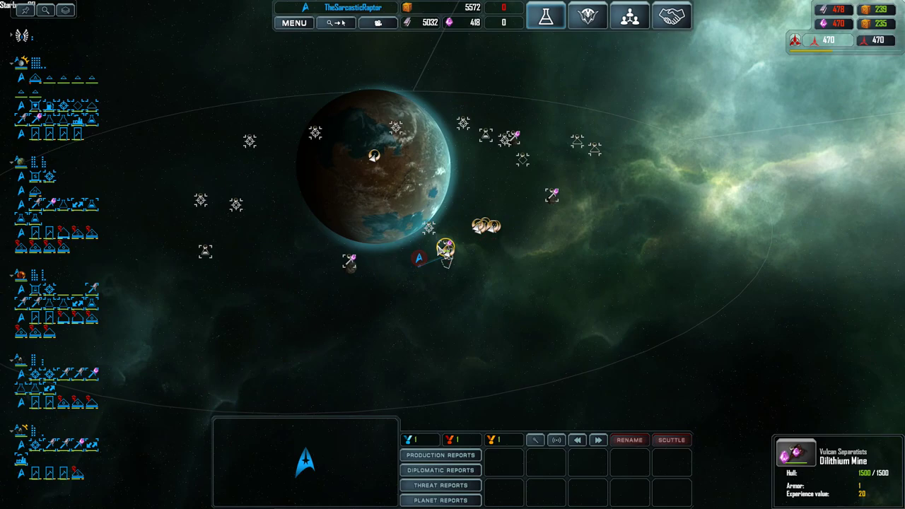
scroll(424, 258, "up", 3)
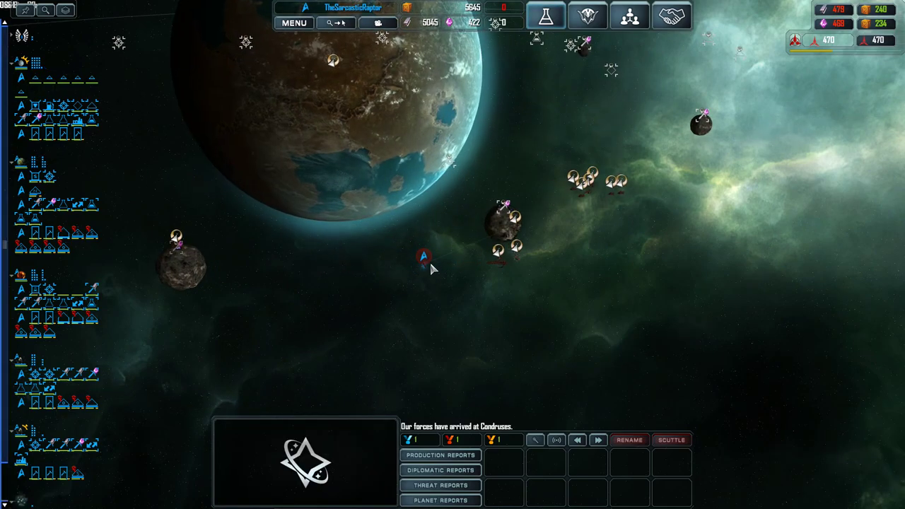
scroll(424, 258, "up", 4)
scroll(425, 257, "up", 2)
scroll(424, 261, "up", 5)
scroll(424, 262, "up", 2)
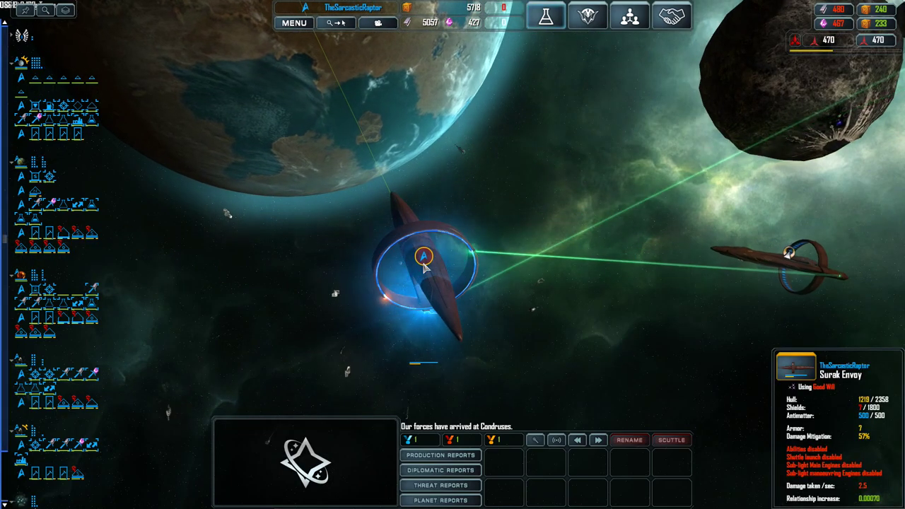
- Look over the Spaceframe ship research tree, then close the research screen
left_click(546, 17)
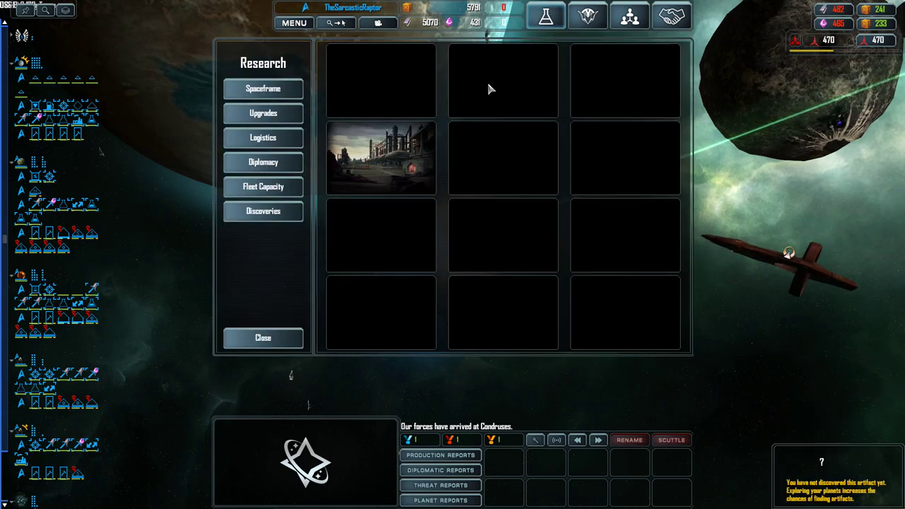
left_click(424, 141)
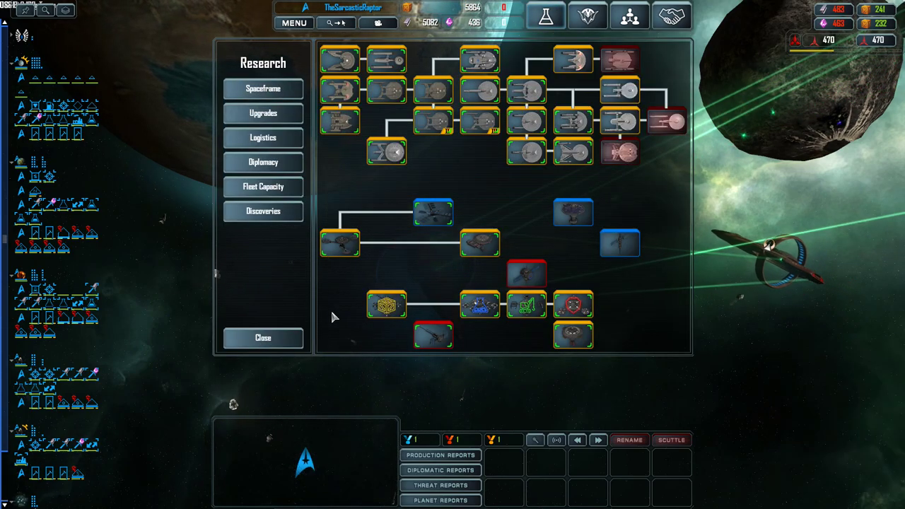
left_click(263, 337)
scroll(452, 289, "down", 5)
scroll(439, 276, "down", 3)
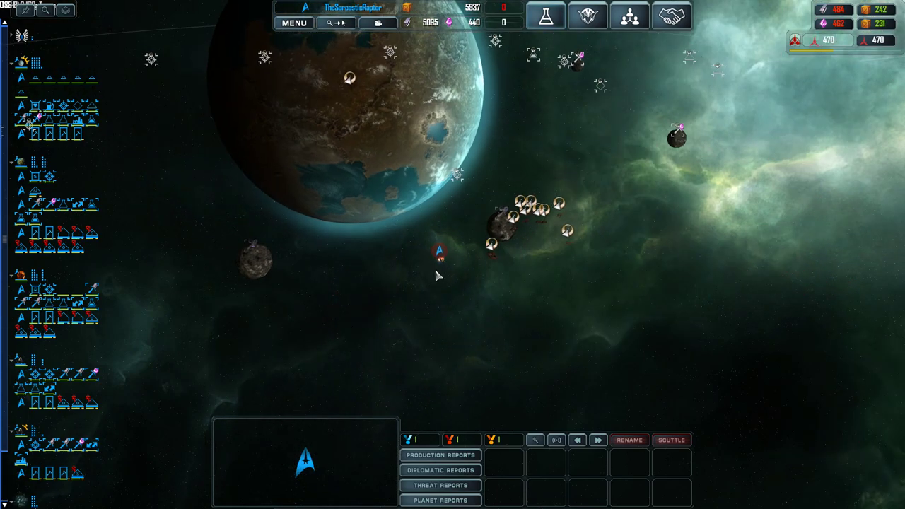
scroll(435, 207, "down", 3)
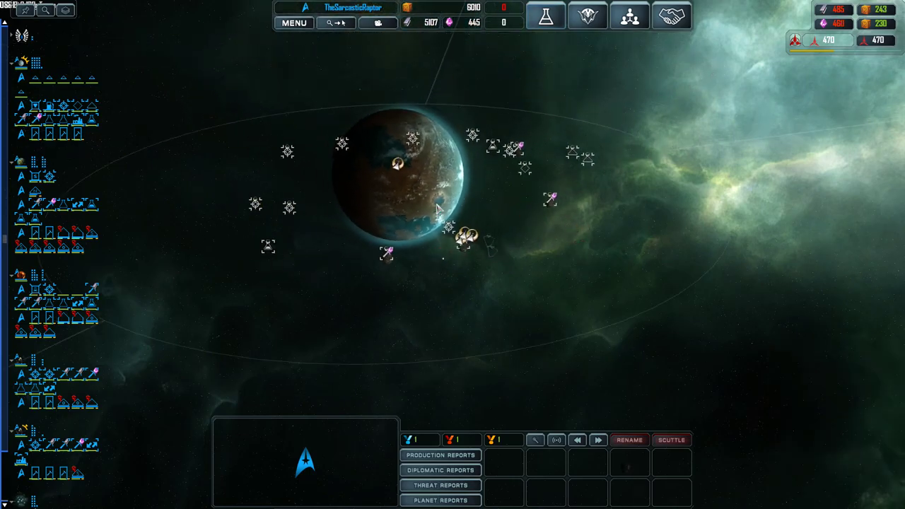
scroll(435, 212, "down", 3)
scroll(432, 233, "down", 3)
scroll(428, 247, "down", 2)
scroll(426, 247, "down", 3)
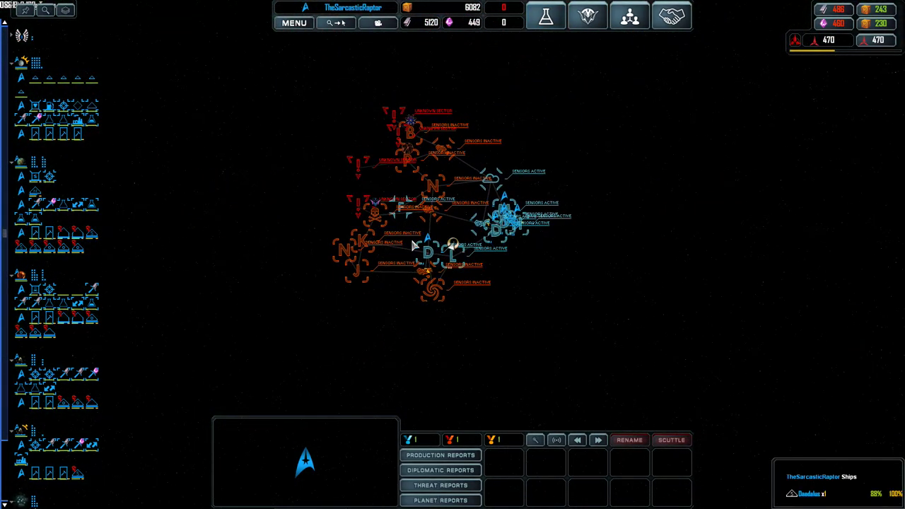
scroll(438, 251, "up", 3)
scroll(444, 256, "up", 3)
scroll(444, 256, "up", 4)
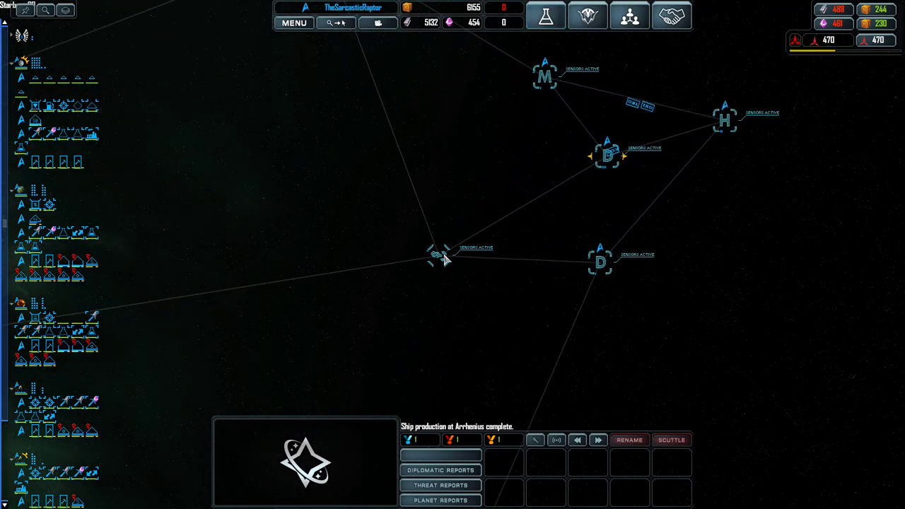
- Select the Archimedes constructor at Dineus, check its Logistics Starbase option, then deselect it
left_click(616, 147)
scroll(424, 283, "down", 5)
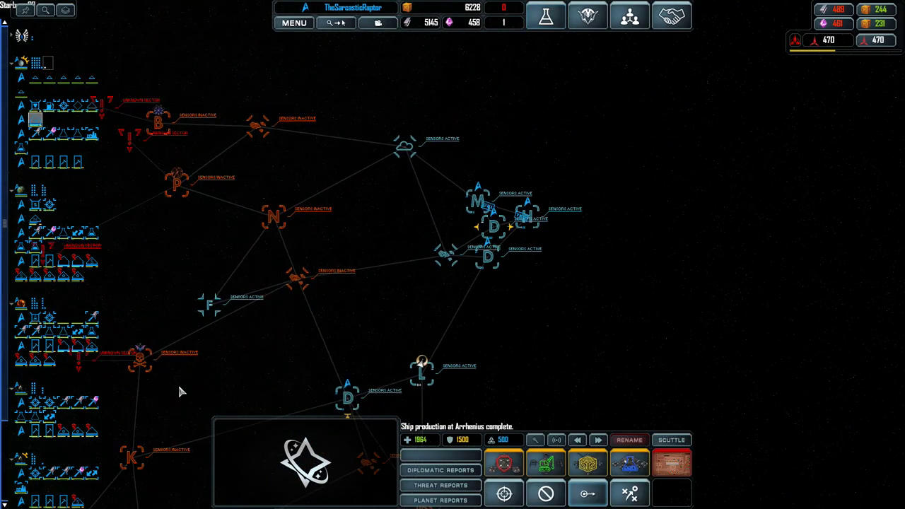
scroll(291, 321, "down", 3)
scroll(416, 314, "up", 3)
scroll(416, 315, "up", 3)
scroll(416, 315, "up", 2)
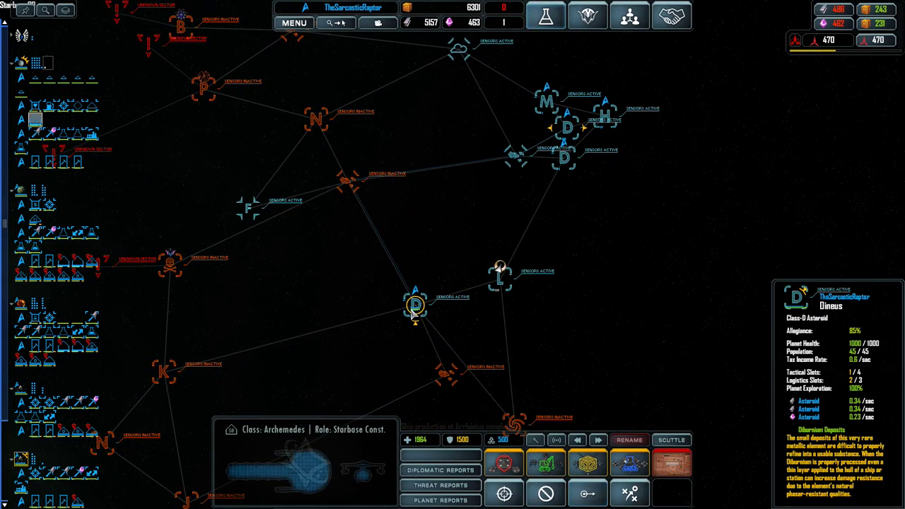
scroll(415, 314, "up", 5)
scroll(414, 315, "up", 3)
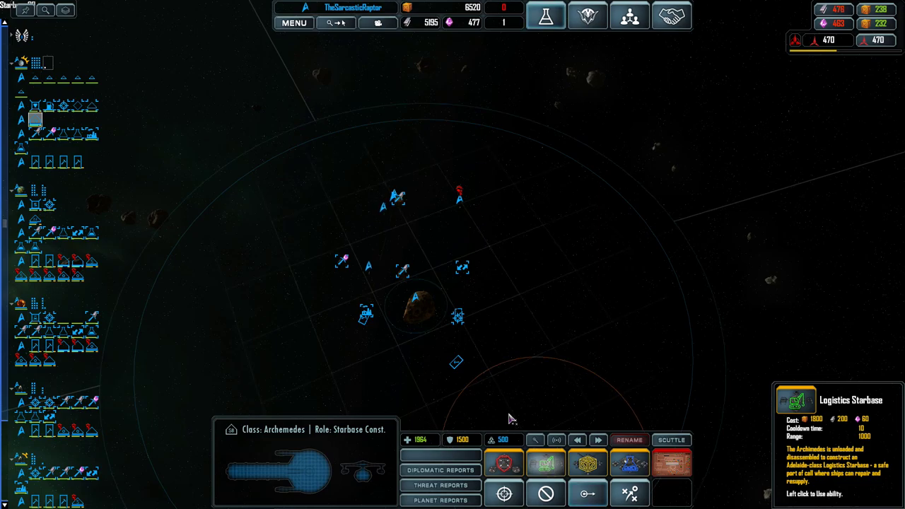
scroll(575, 335, "down", 5)
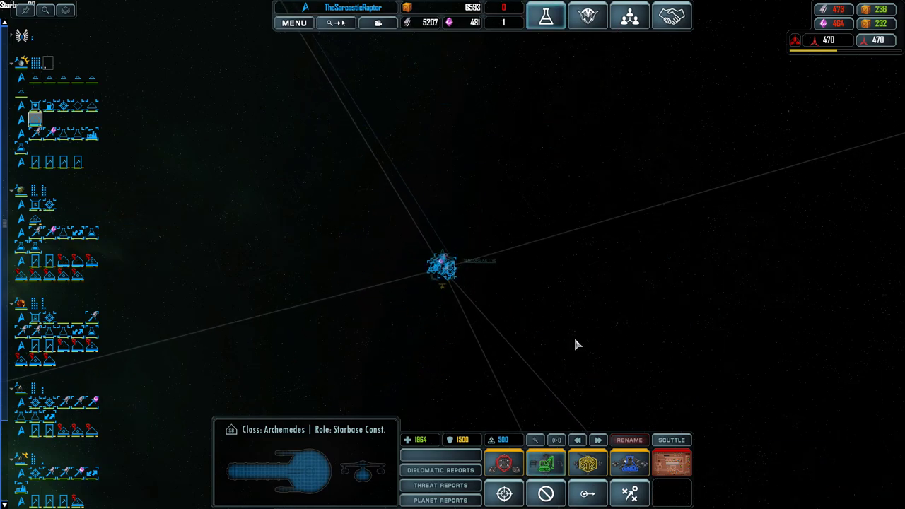
scroll(574, 336, "down", 5)
left_click(410, 177)
scroll(501, 157, "down", 3)
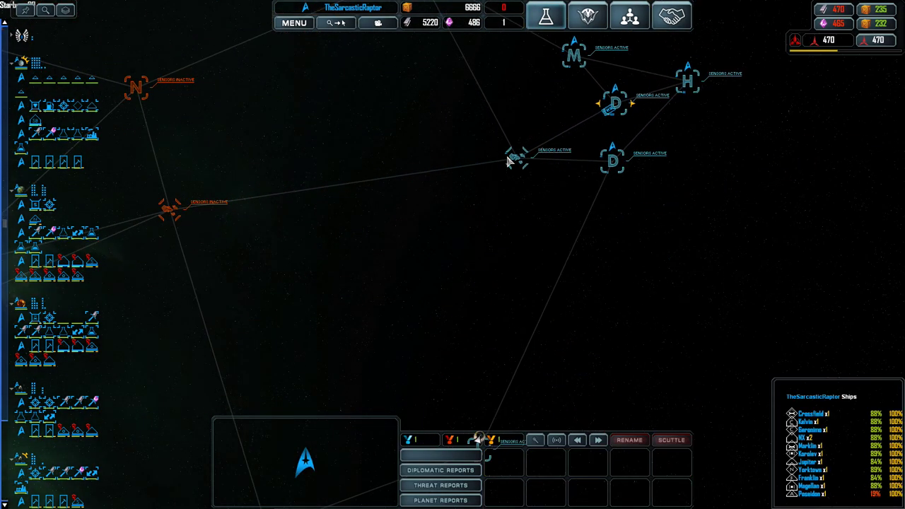
- Inspect the Yorktown fleet, then view Fleet Capacity research (command crew 4, fleet supply 15)
left_click(516, 157)
scroll(495, 162, "up", 8)
scroll(448, 175, "up", 5)
left_click(445, 176)
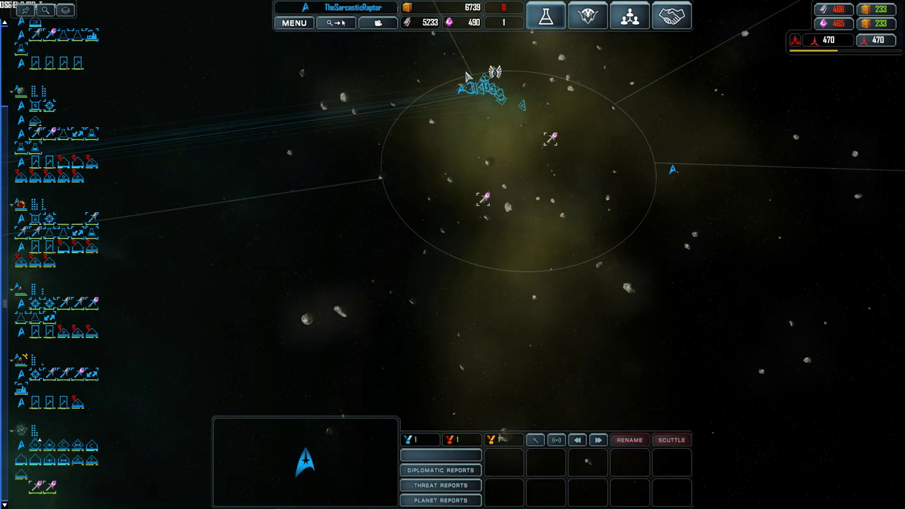
scroll(506, 89, "up", 6)
left_click(494, 92)
left_click(389, 148)
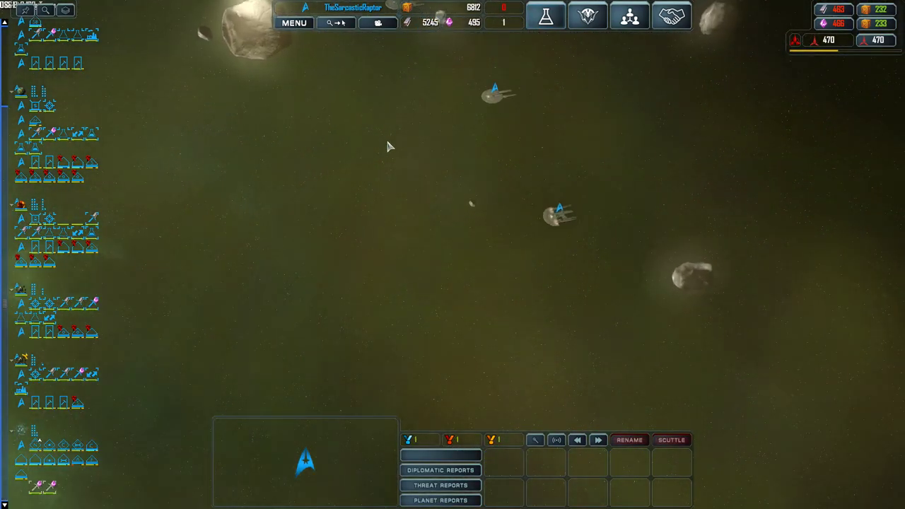
scroll(401, 118, "up", 4)
scroll(400, 123, "up", 5)
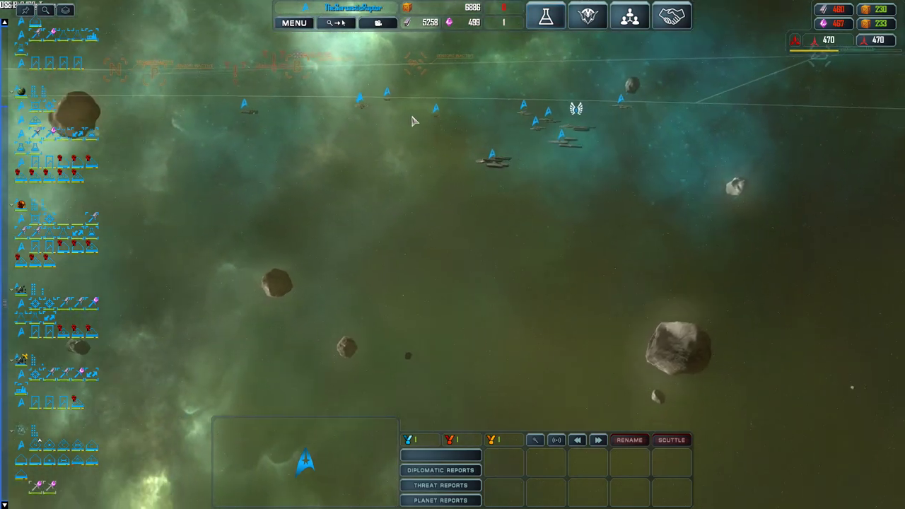
left_click(545, 17)
left_click(263, 186)
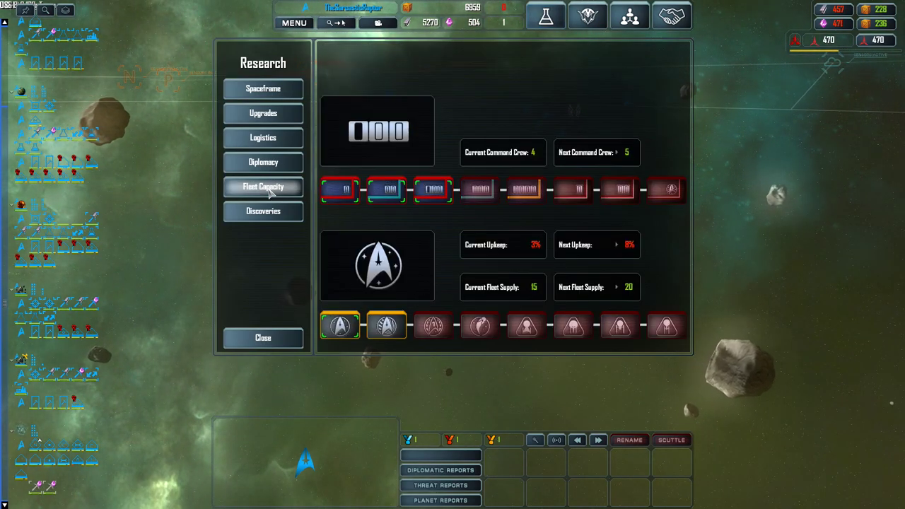
- Review the Upgraded Equipment and logistics mining research tree, then close research
left_click(262, 138)
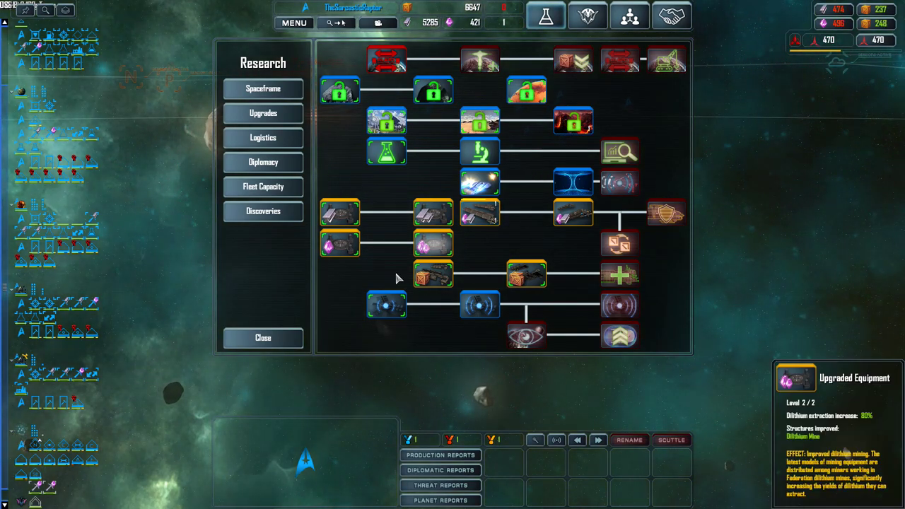
left_click(260, 339)
scroll(396, 131, "up", 5)
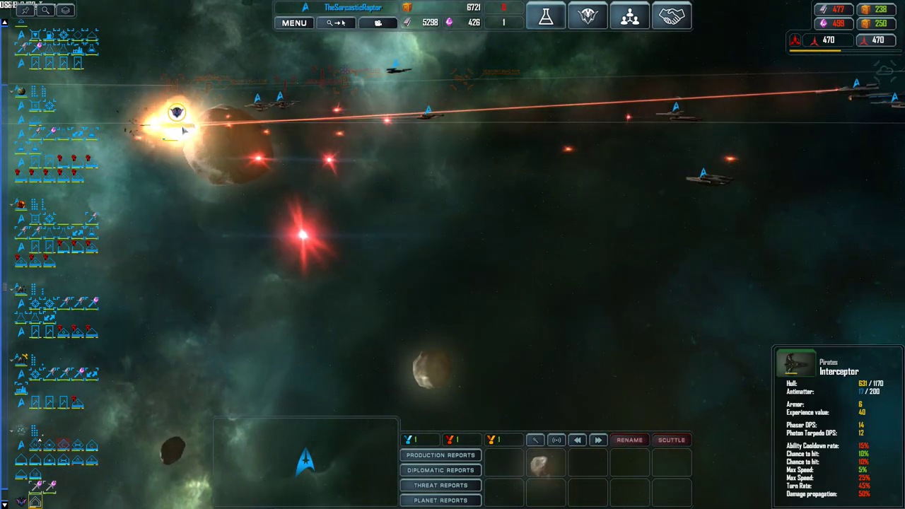
scroll(351, 189, "down", 5)
scroll(327, 192, "down", 3)
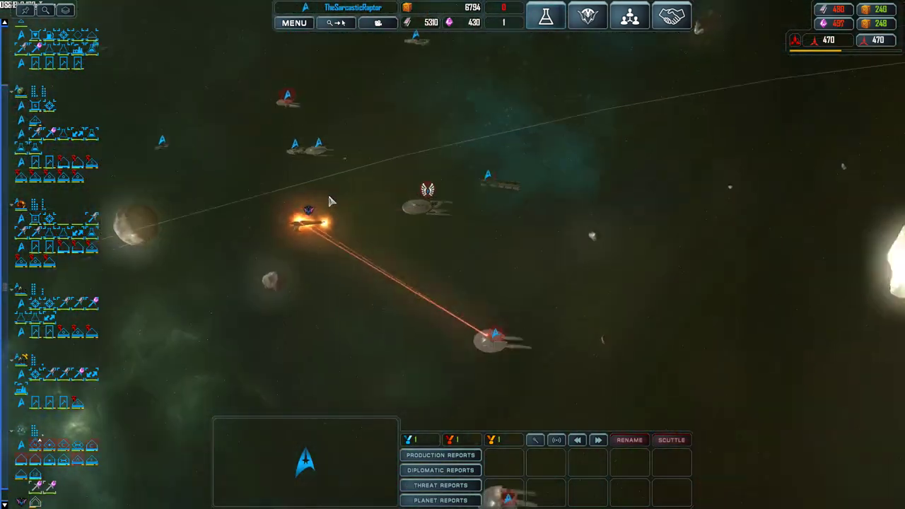
- Inspect the pirate Interceptor, USS Hawkings and a Jupiter frigate while the fleet destroys the raiders
left_click_drag(283, 213, 472, 267)
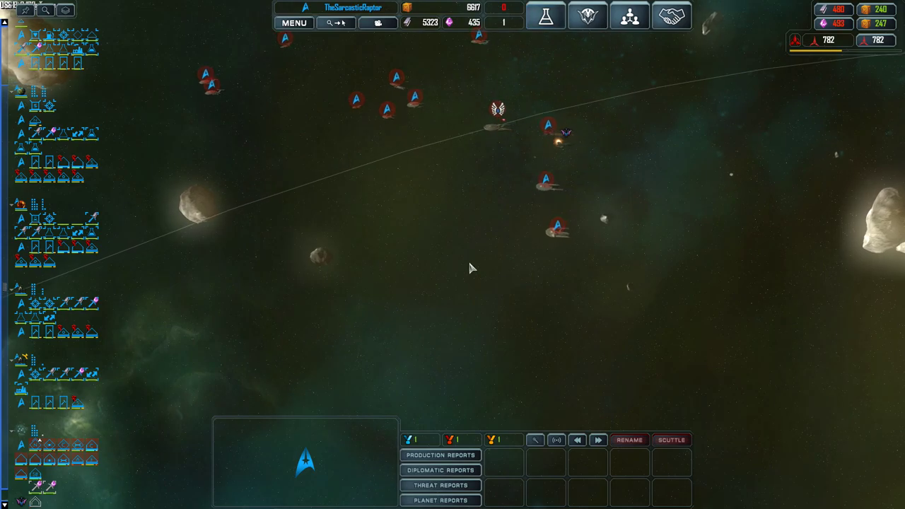
scroll(486, 337, "down", 4)
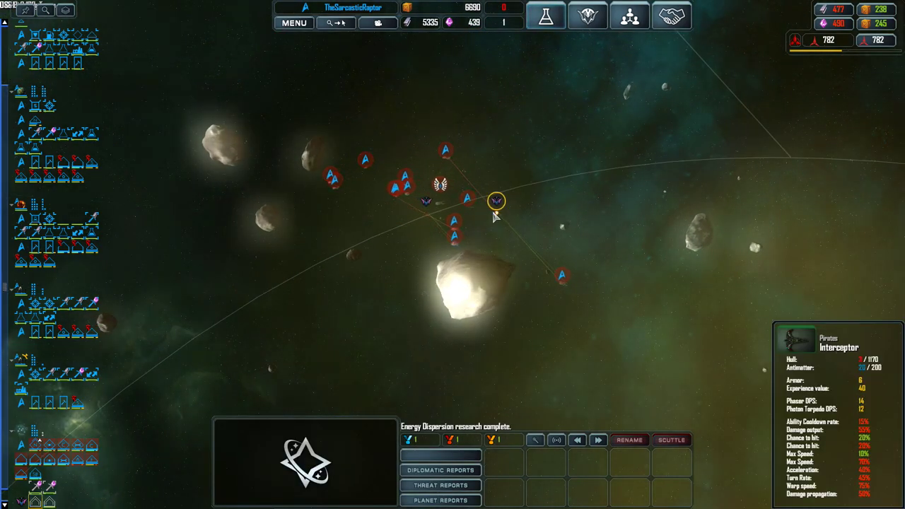
scroll(463, 221, "up", 4)
left_click(602, 256)
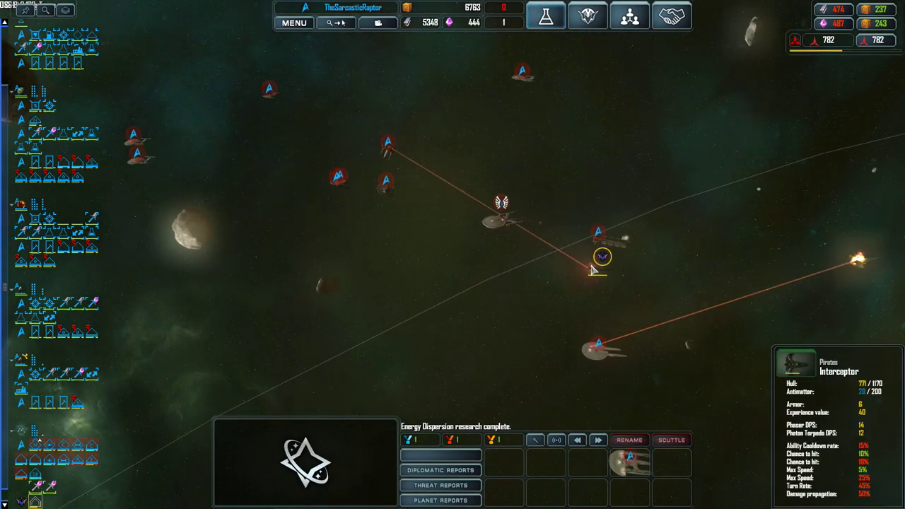
scroll(494, 240, "up", 4)
scroll(594, 269, "down", 4)
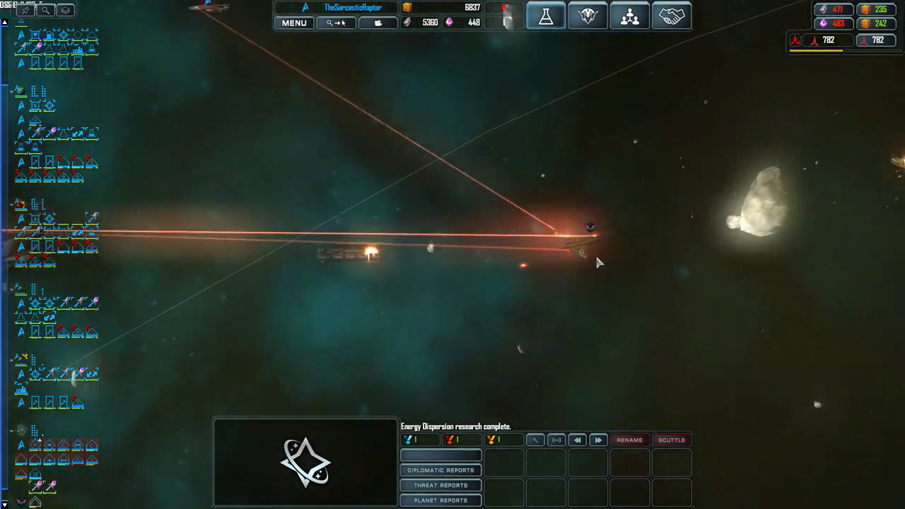
scroll(530, 233, "down", 4)
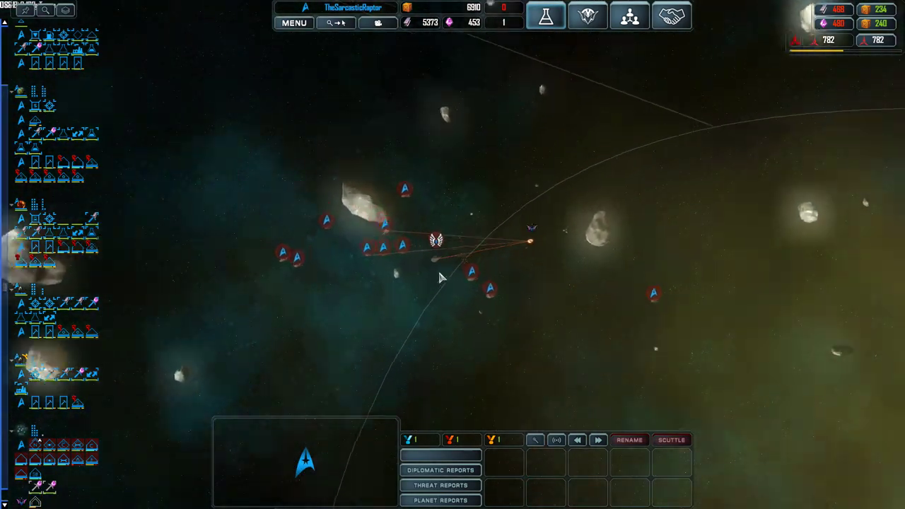
scroll(453, 255, "up", 5)
left_click(436, 265)
scroll(437, 265, "up", 5)
left_click(445, 265)
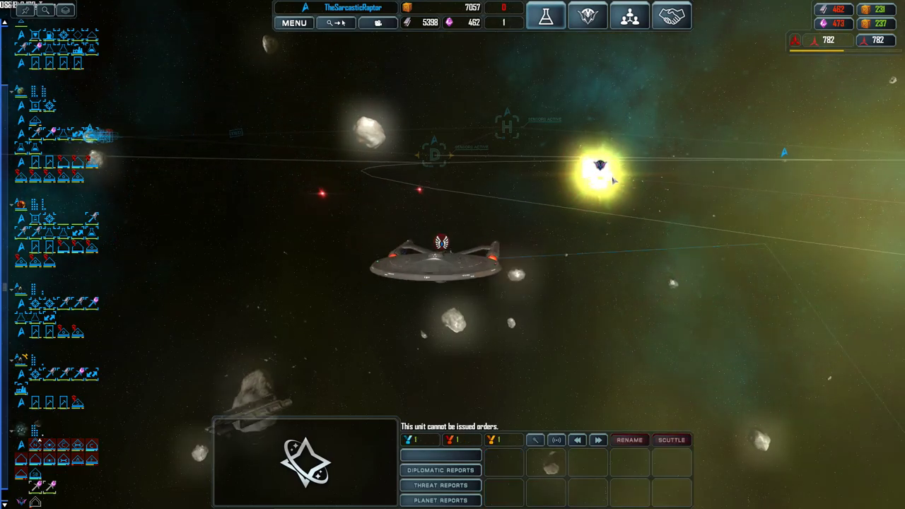
scroll(608, 212, "down", 5)
scroll(612, 202, "down", 3)
scroll(509, 293, "down", 3)
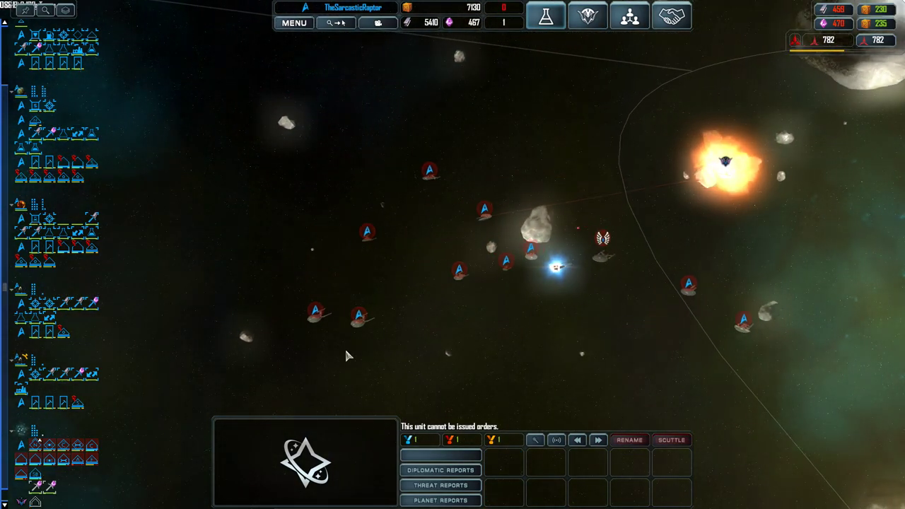
left_click(381, 231)
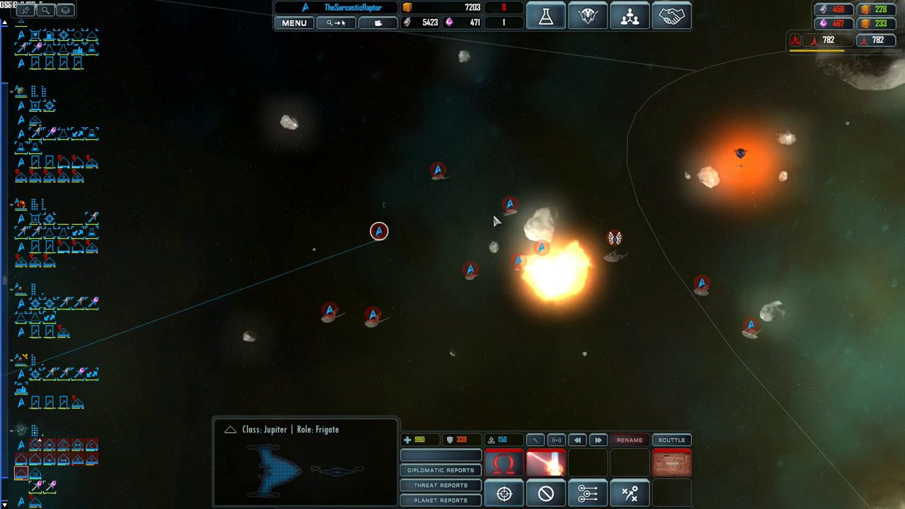
scroll(544, 233, "down", 3)
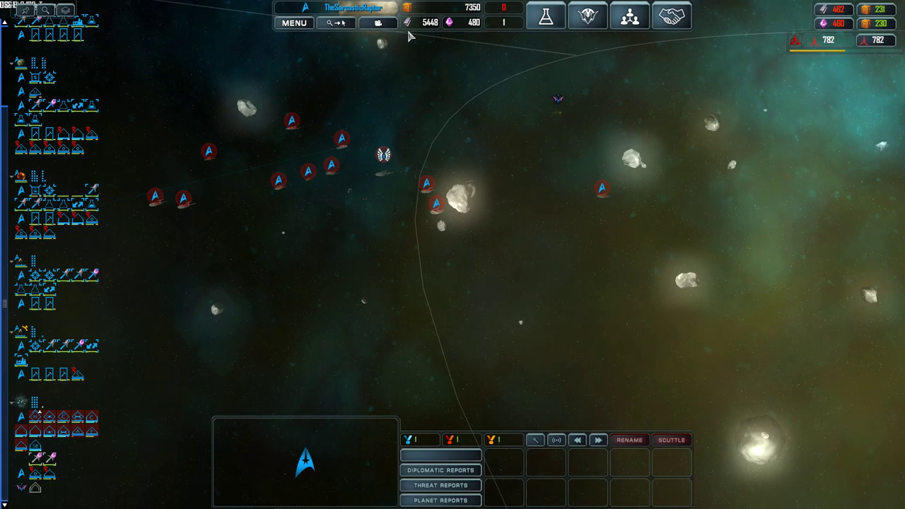
left_click_drag(614, 199, 433, 376)
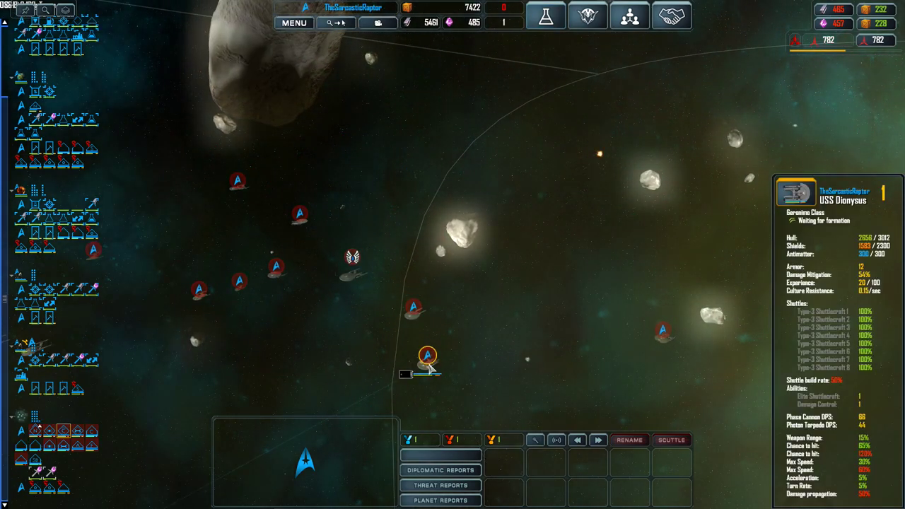
- Select the USS Dionysus carrier and review the Upgrades and Logistics research trees
left_click(427, 355)
left_click(544, 16)
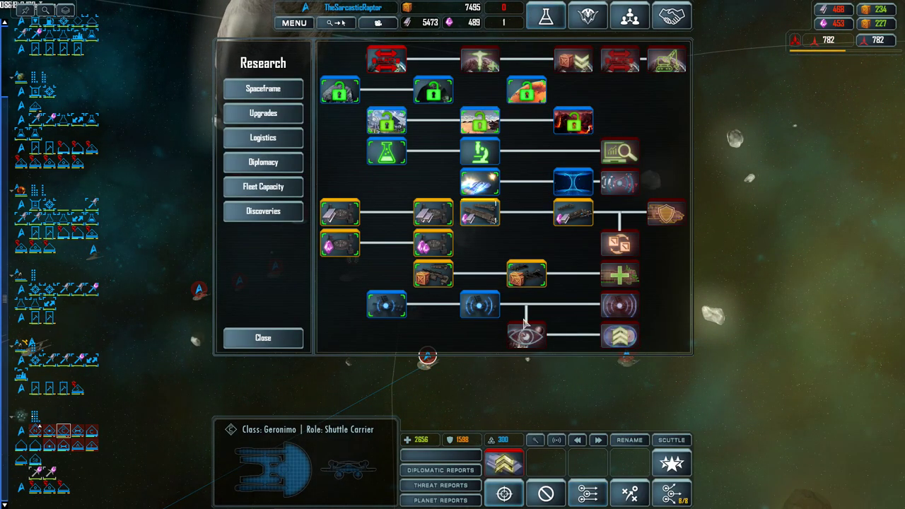
left_click(262, 113)
left_click(263, 137)
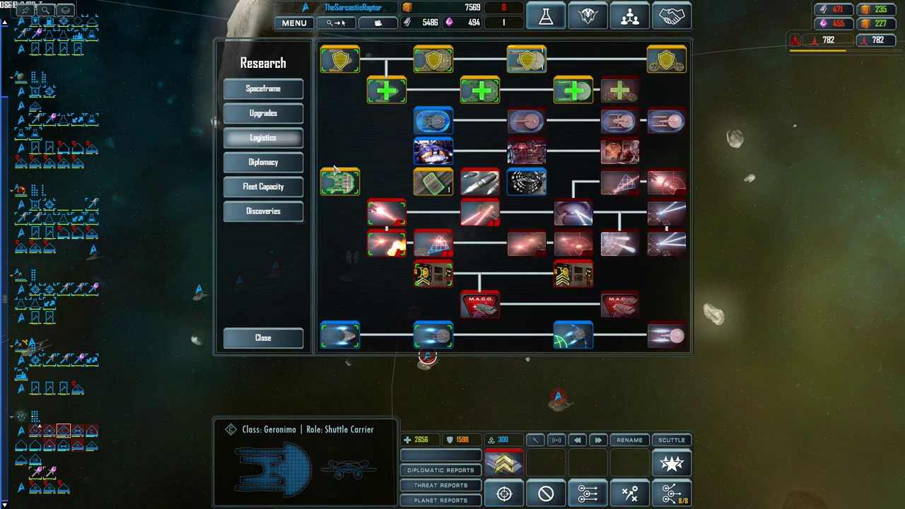
left_click(263, 338)
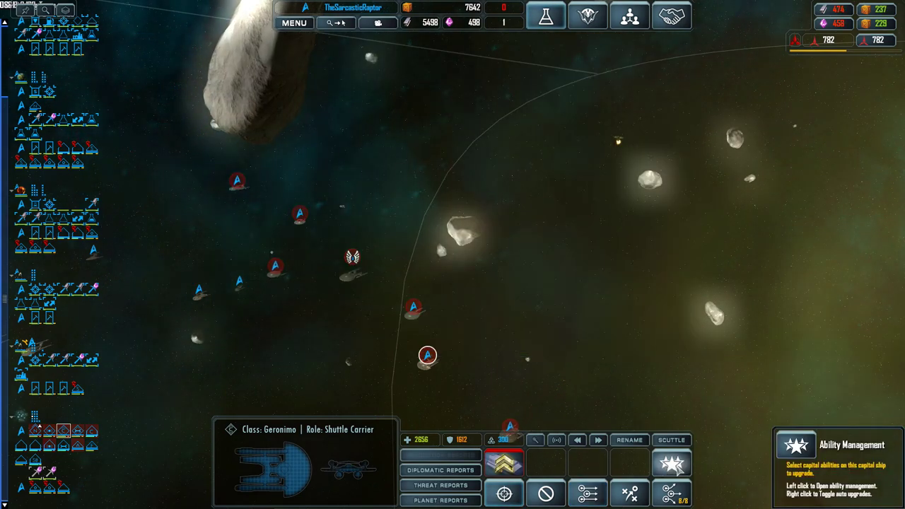
- Buy the Geronimo's next crew experience level and start the Crossfield's crew training
left_click(671, 463)
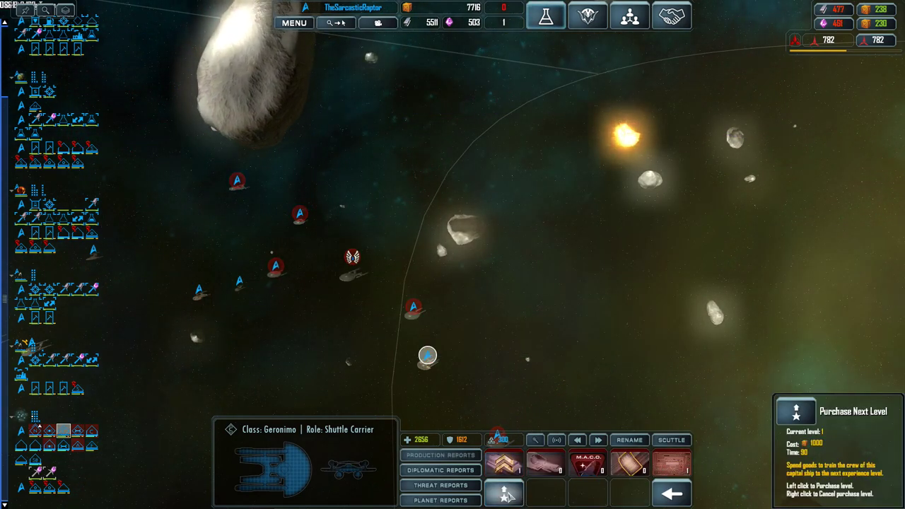
left_click(507, 494)
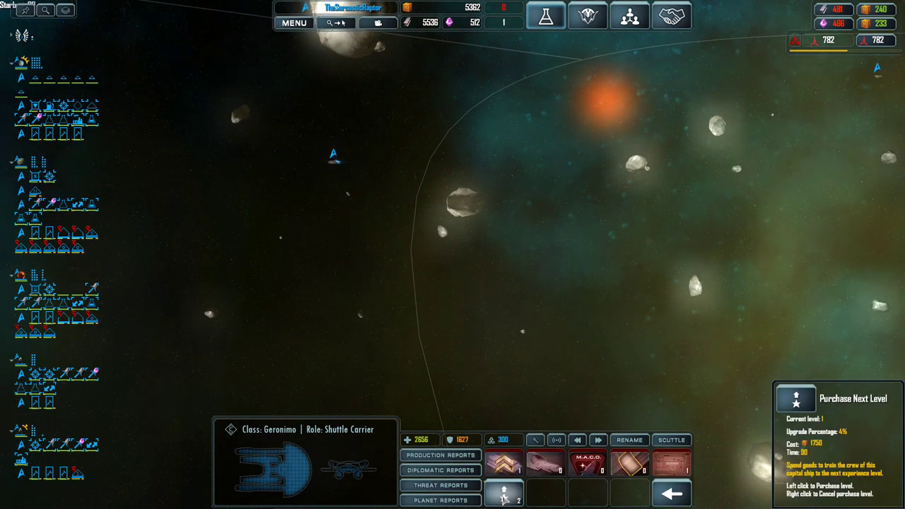
scroll(500, 297, "down", 8)
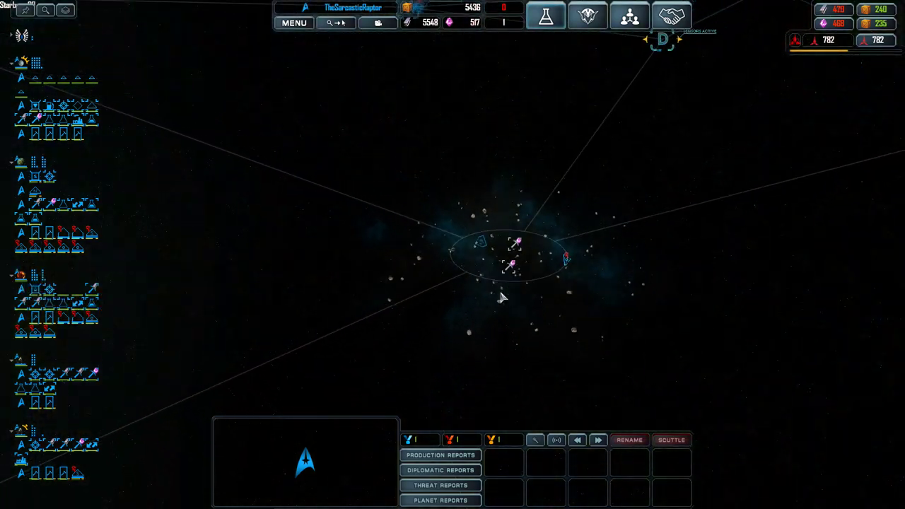
scroll(513, 323, "down", 4)
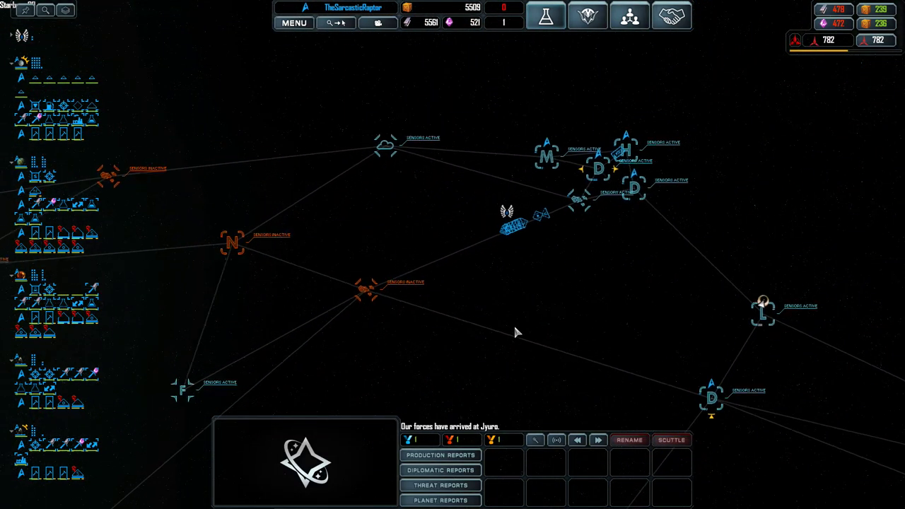
scroll(510, 240, "up", 6)
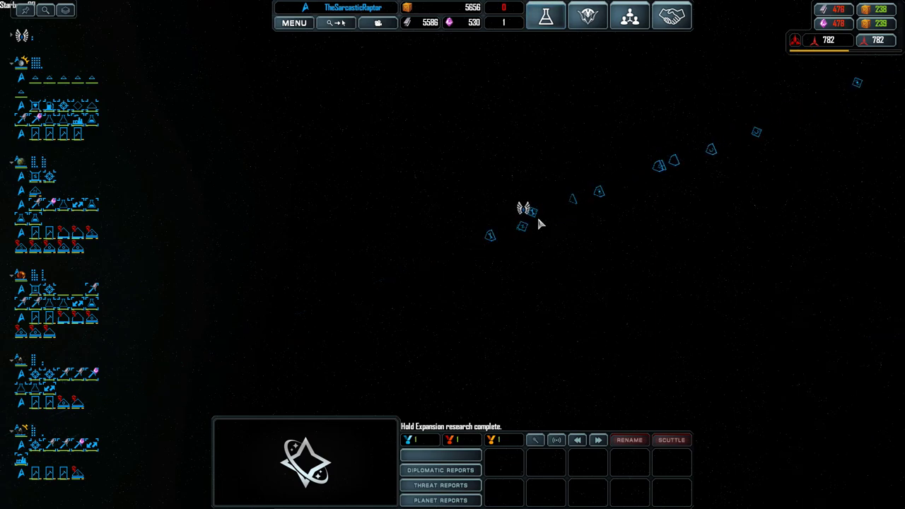
left_click(535, 214)
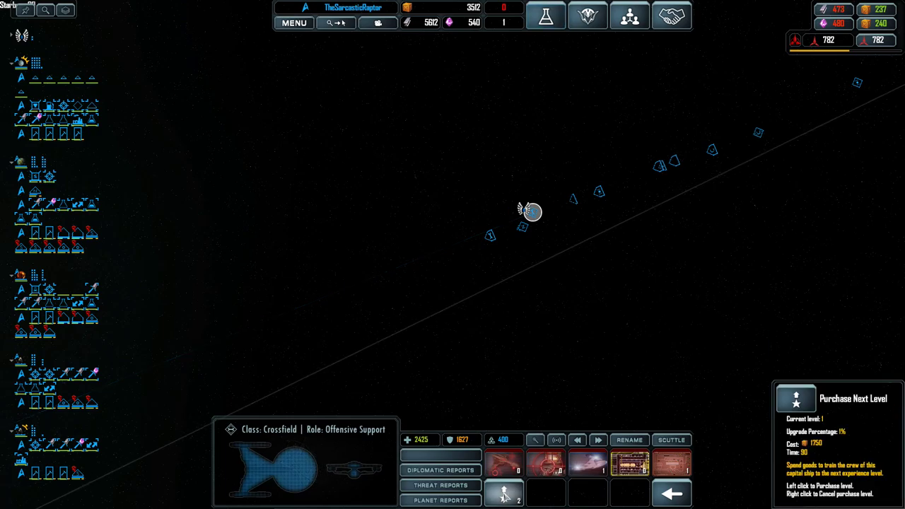
left_click(535, 332)
scroll(534, 329, "down", 5)
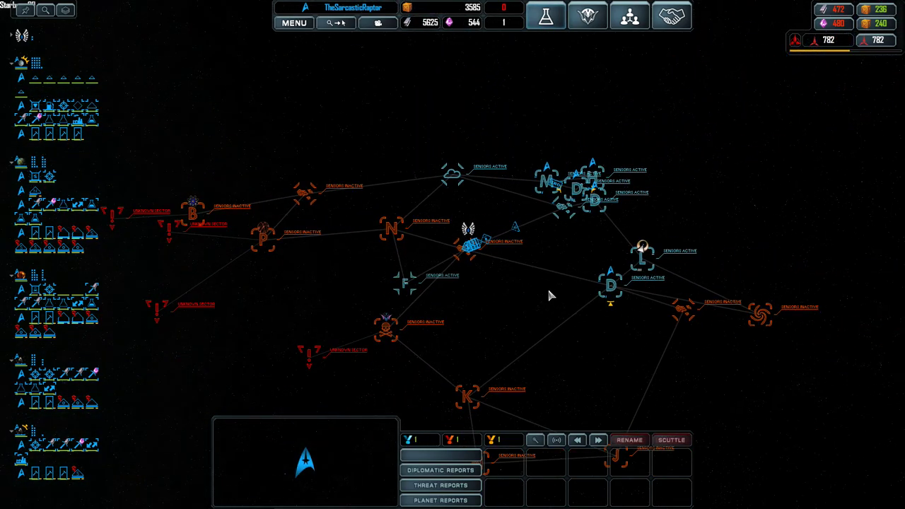
scroll(547, 286, "up", 4)
scroll(596, 178, "up", 3)
scroll(596, 179, "up", 2)
scroll(594, 168, "down", 4)
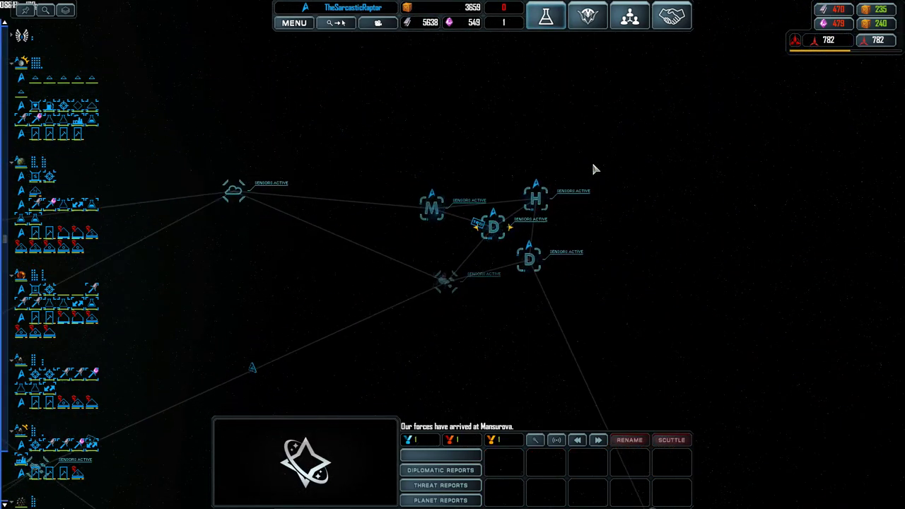
scroll(594, 168, "down", 4)
- Pause the game and pan west across the galaxy map to inspect Suliban world Pyrrha
key("space")
scroll(587, 164, "up", 3)
left_click_drag(495, 282, 537, 255)
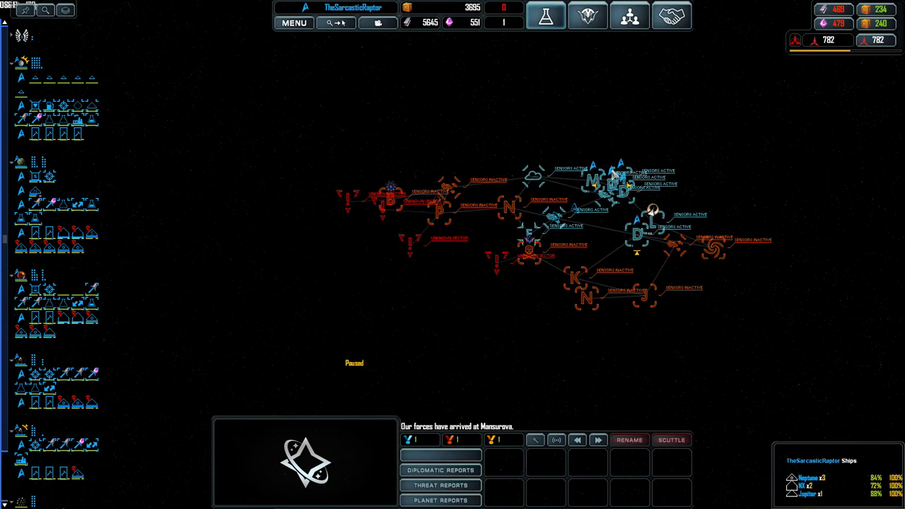
scroll(559, 219, "up", 2)
left_click_drag(141, 212, 278, 247)
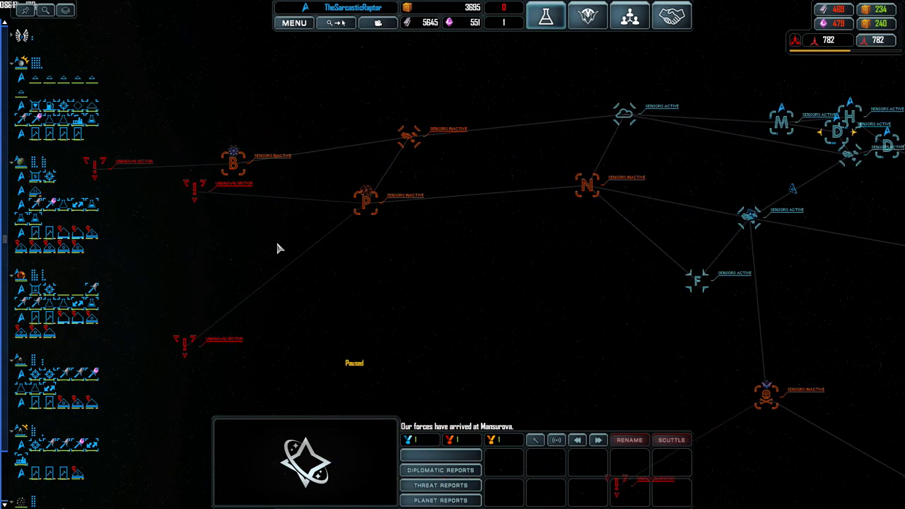
left_click(366, 205)
scroll(367, 205, "up", 2)
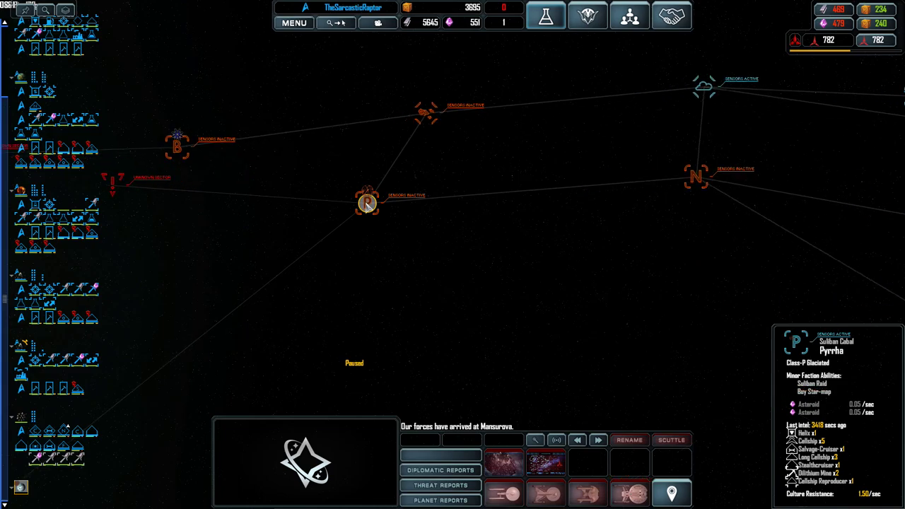
scroll(366, 205, "up", 3)
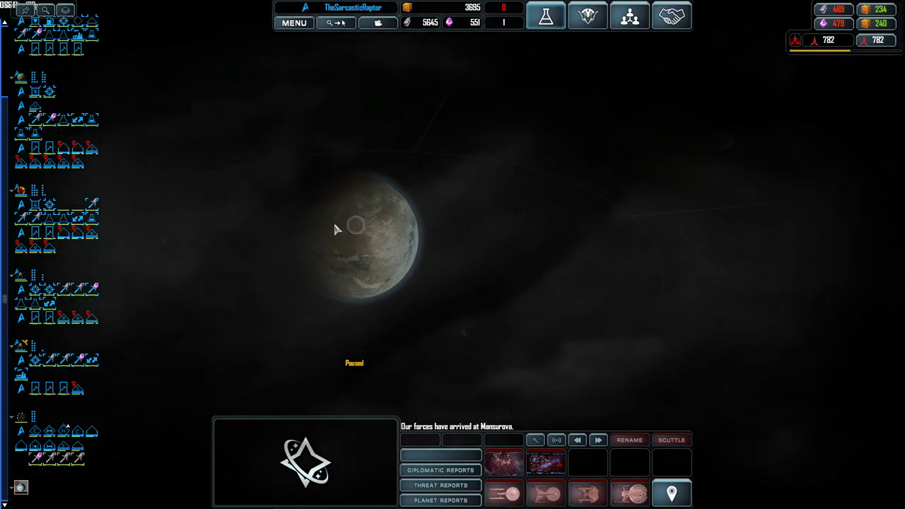
scroll(336, 227, "up", 1)
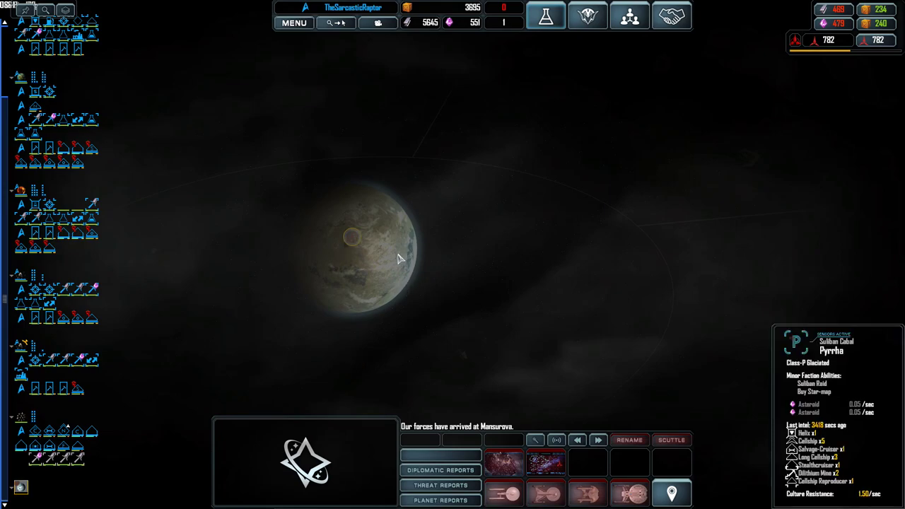
scroll(398, 259, "down", 5)
scroll(395, 250, "down", 5)
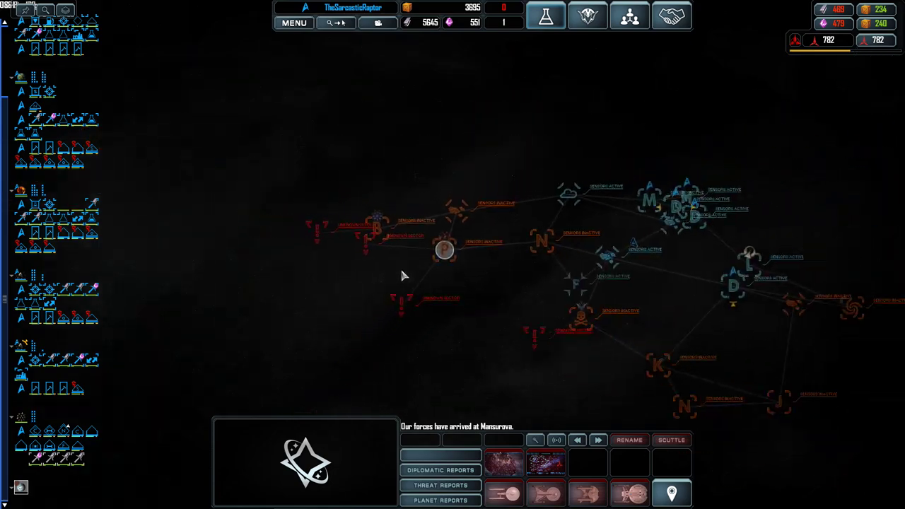
scroll(392, 249, "up", 4)
scroll(403, 240, "up", 2)
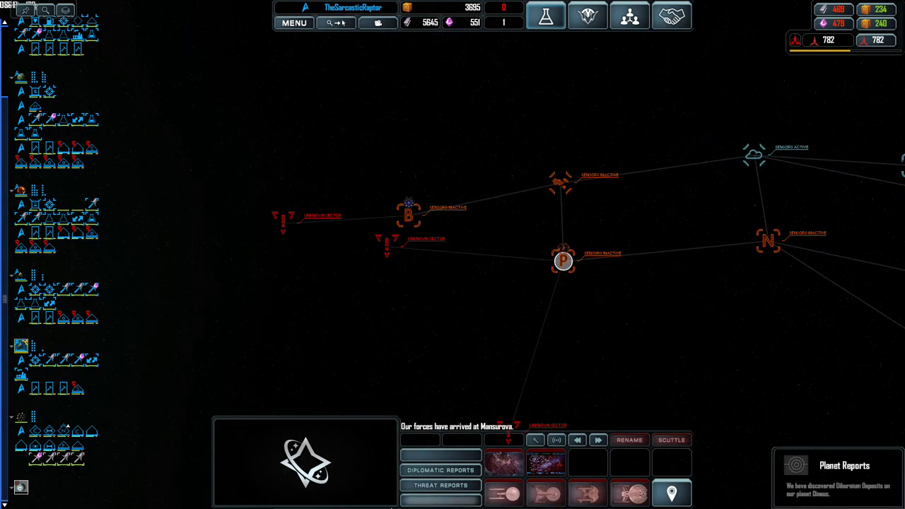
scroll(443, 190, "down", 4)
scroll(443, 191, "down", 2)
scroll(524, 253, "down", 5)
scroll(537, 244, "down", 3)
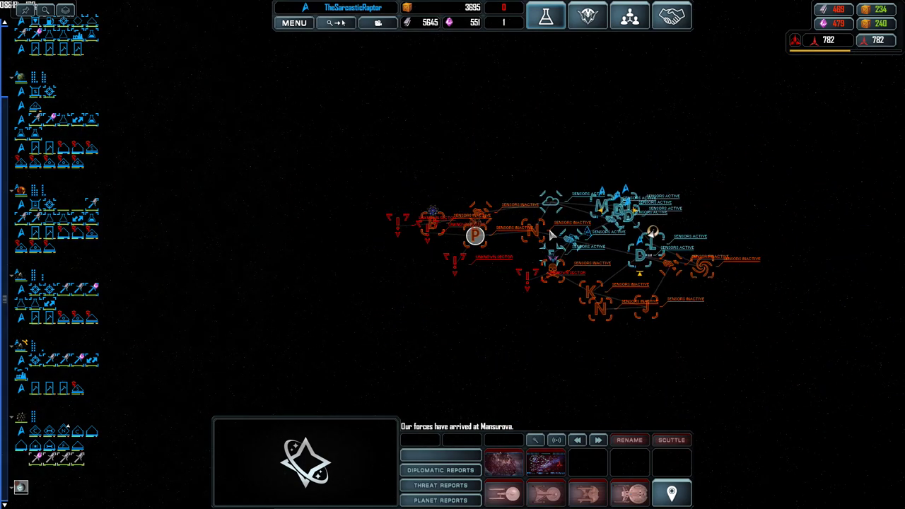
scroll(552, 235, "up", 3)
scroll(601, 227, "up", 4)
scroll(707, 212, "up", 3)
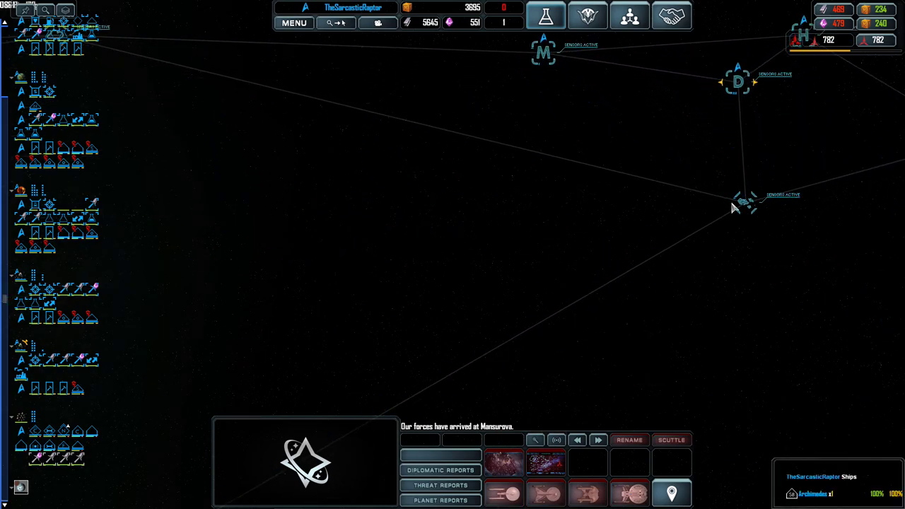
scroll(734, 207, "up", 6)
scroll(707, 212, "up", 3)
scroll(492, 210, "down", 8)
scroll(491, 210, "down", 3)
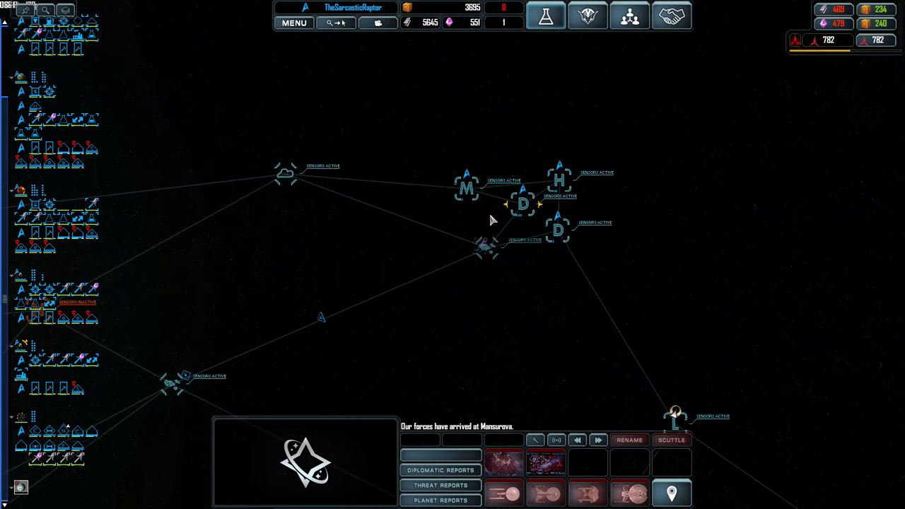
scroll(491, 219, "down", 3)
scroll(283, 332, "up", 5)
scroll(297, 325, "up", 5)
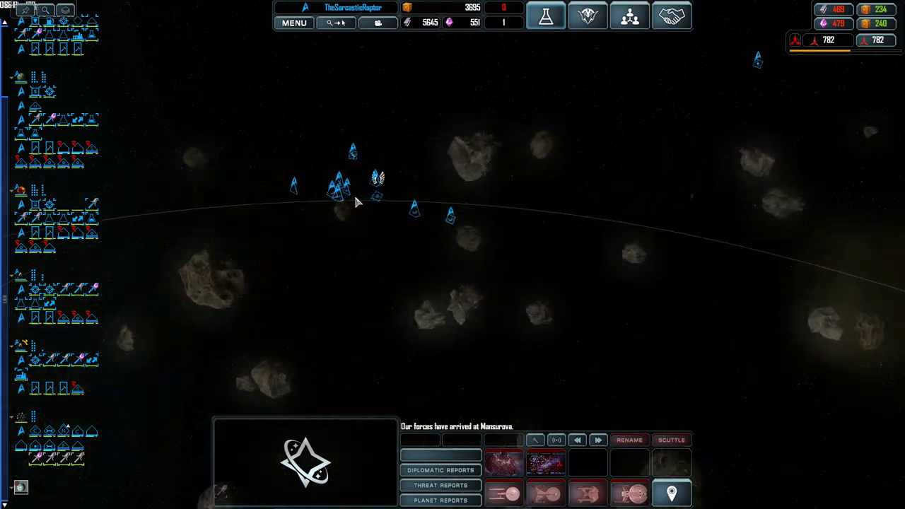
scroll(356, 202, "up", 5)
scroll(469, 234, "down", 4)
scroll(421, 277, "down", 2)
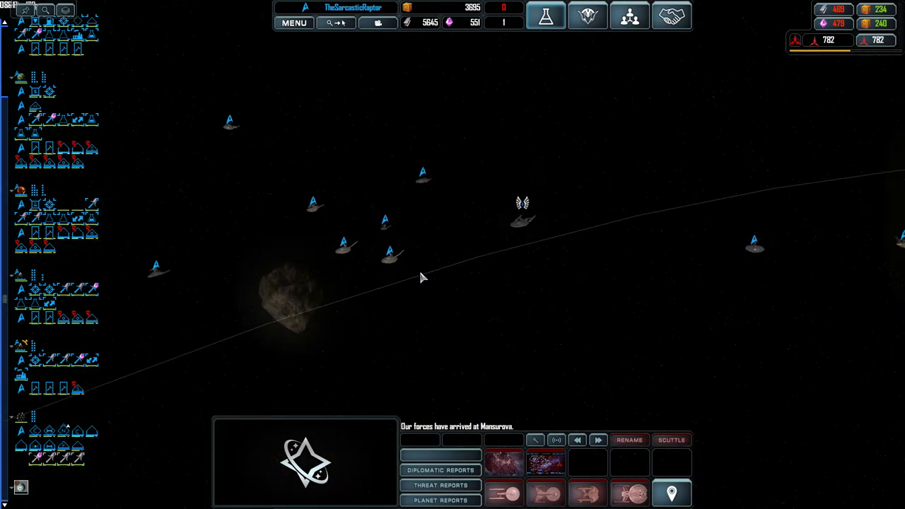
scroll(421, 277, "down", 3)
scroll(439, 240, "down", 3)
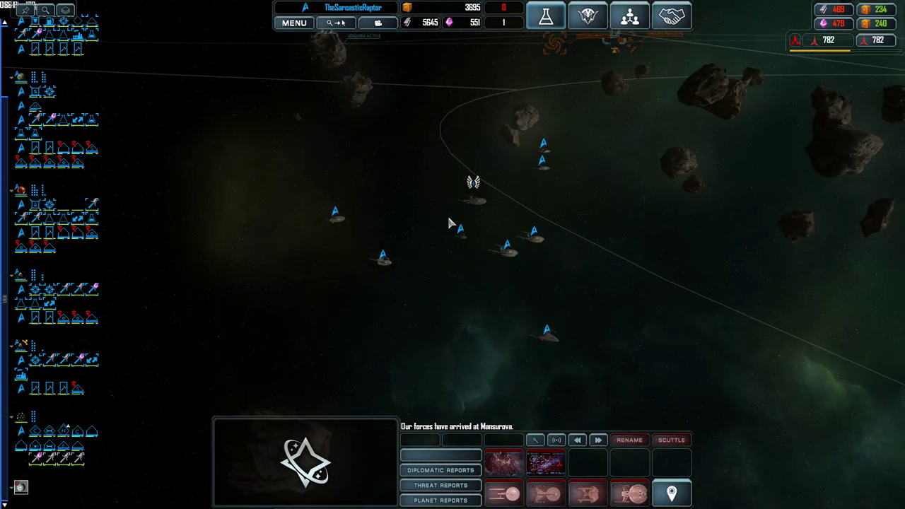